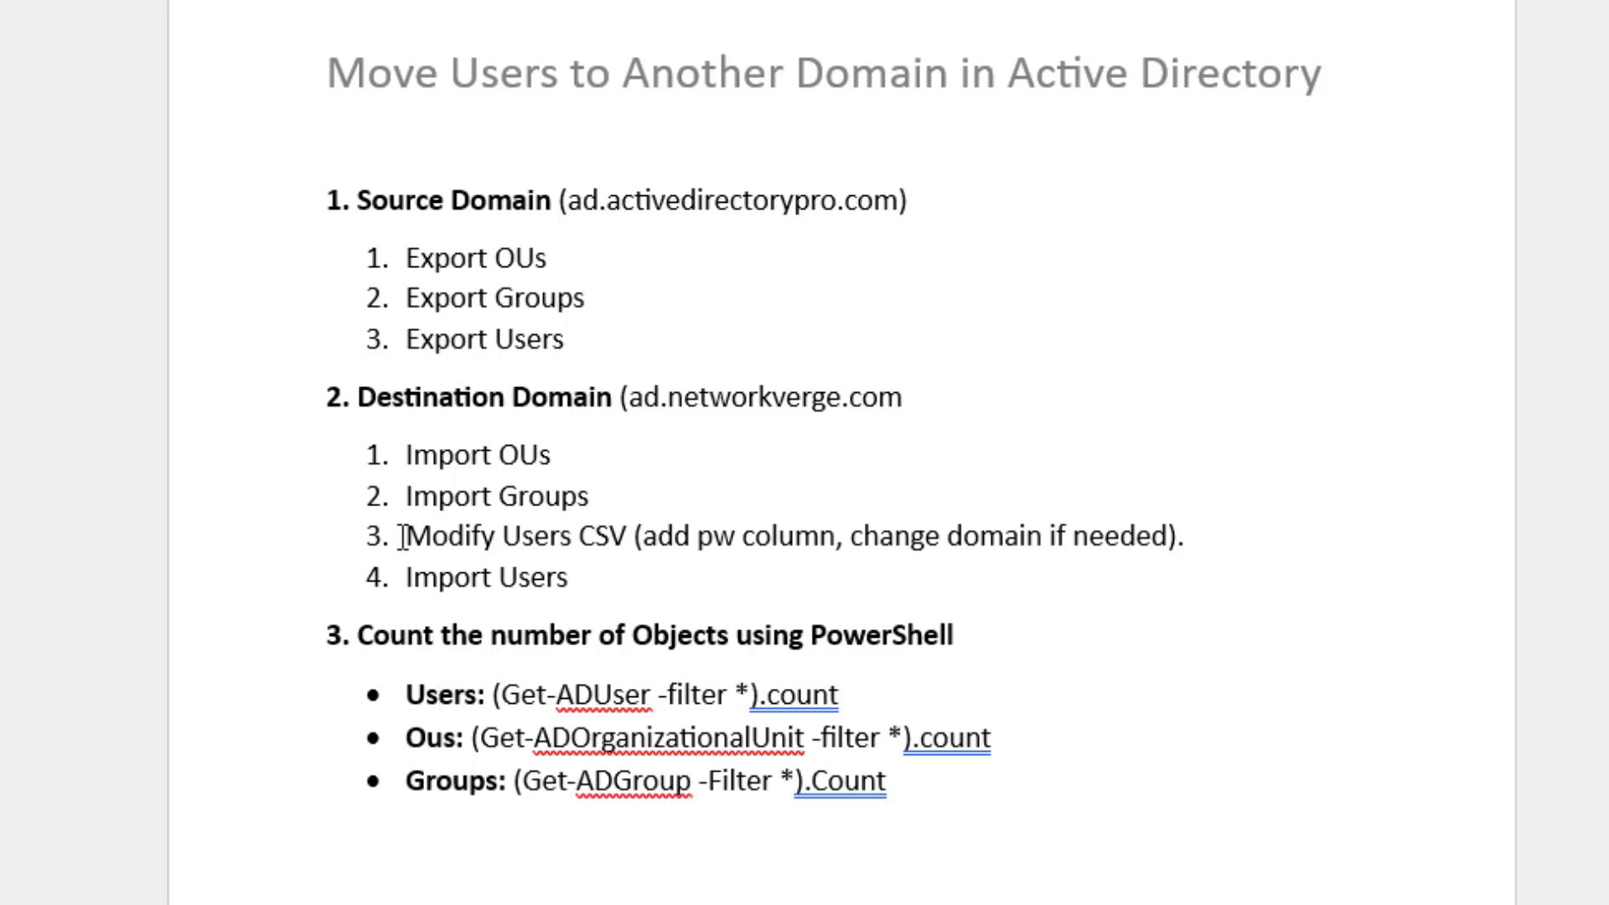
# - Highlight step 3 'Modify Users CSV' in the Word migration checklist
pyautogui.moveTo(401, 536); pyautogui.dragTo(1192, 540)
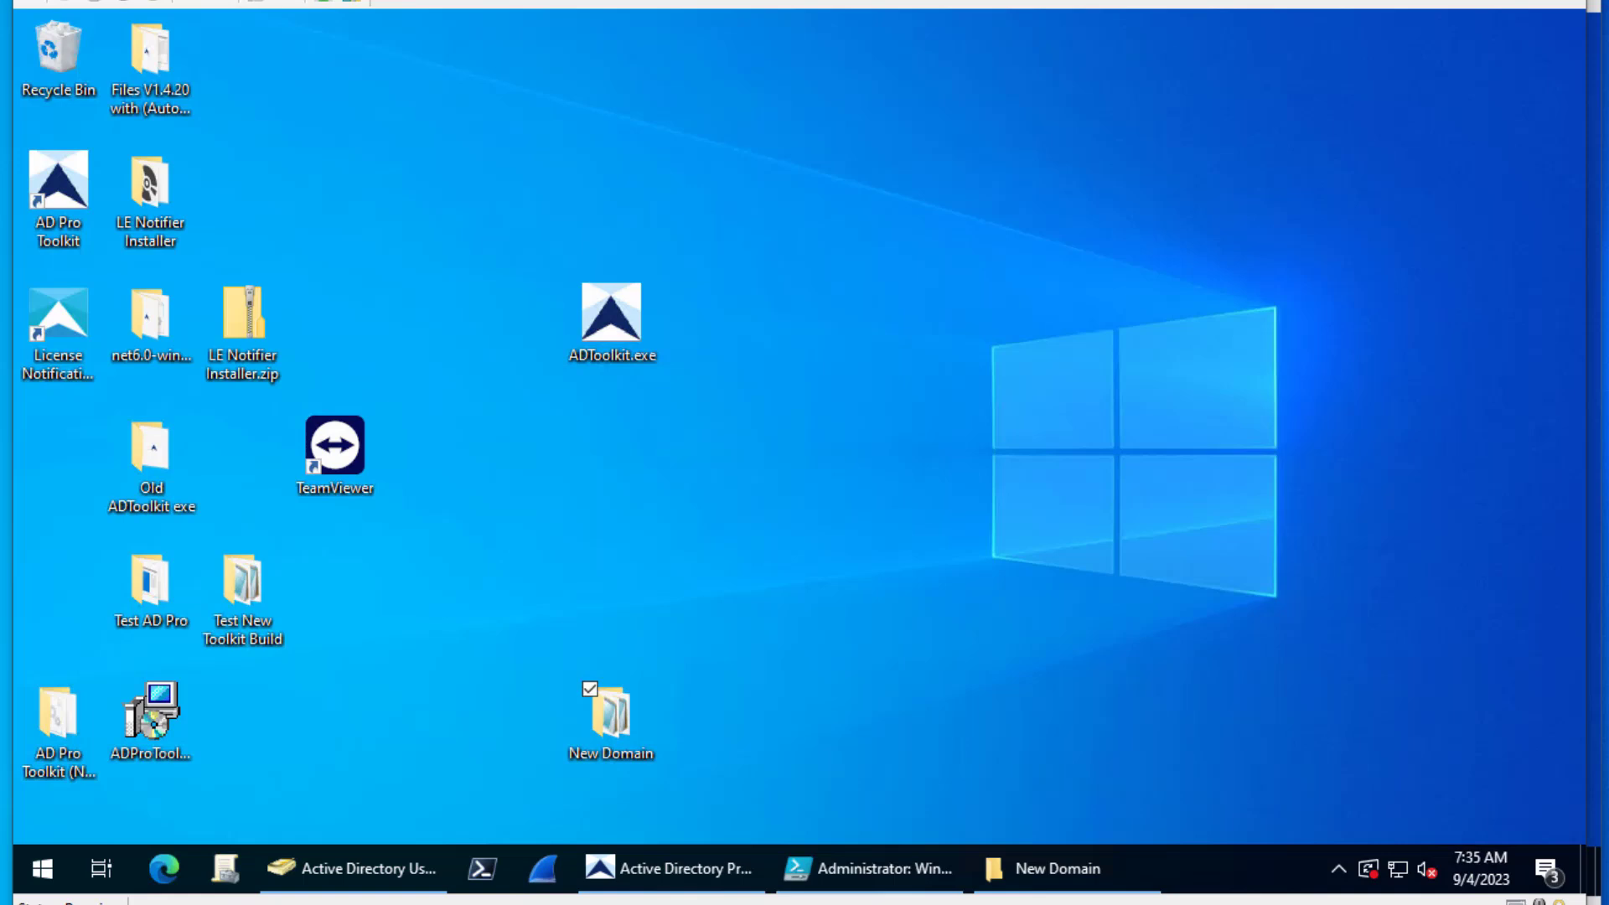
# - List the ADPRO Groups OU contents in the source domain ad.activedirectorypro.com
pyautogui.click(353, 877)
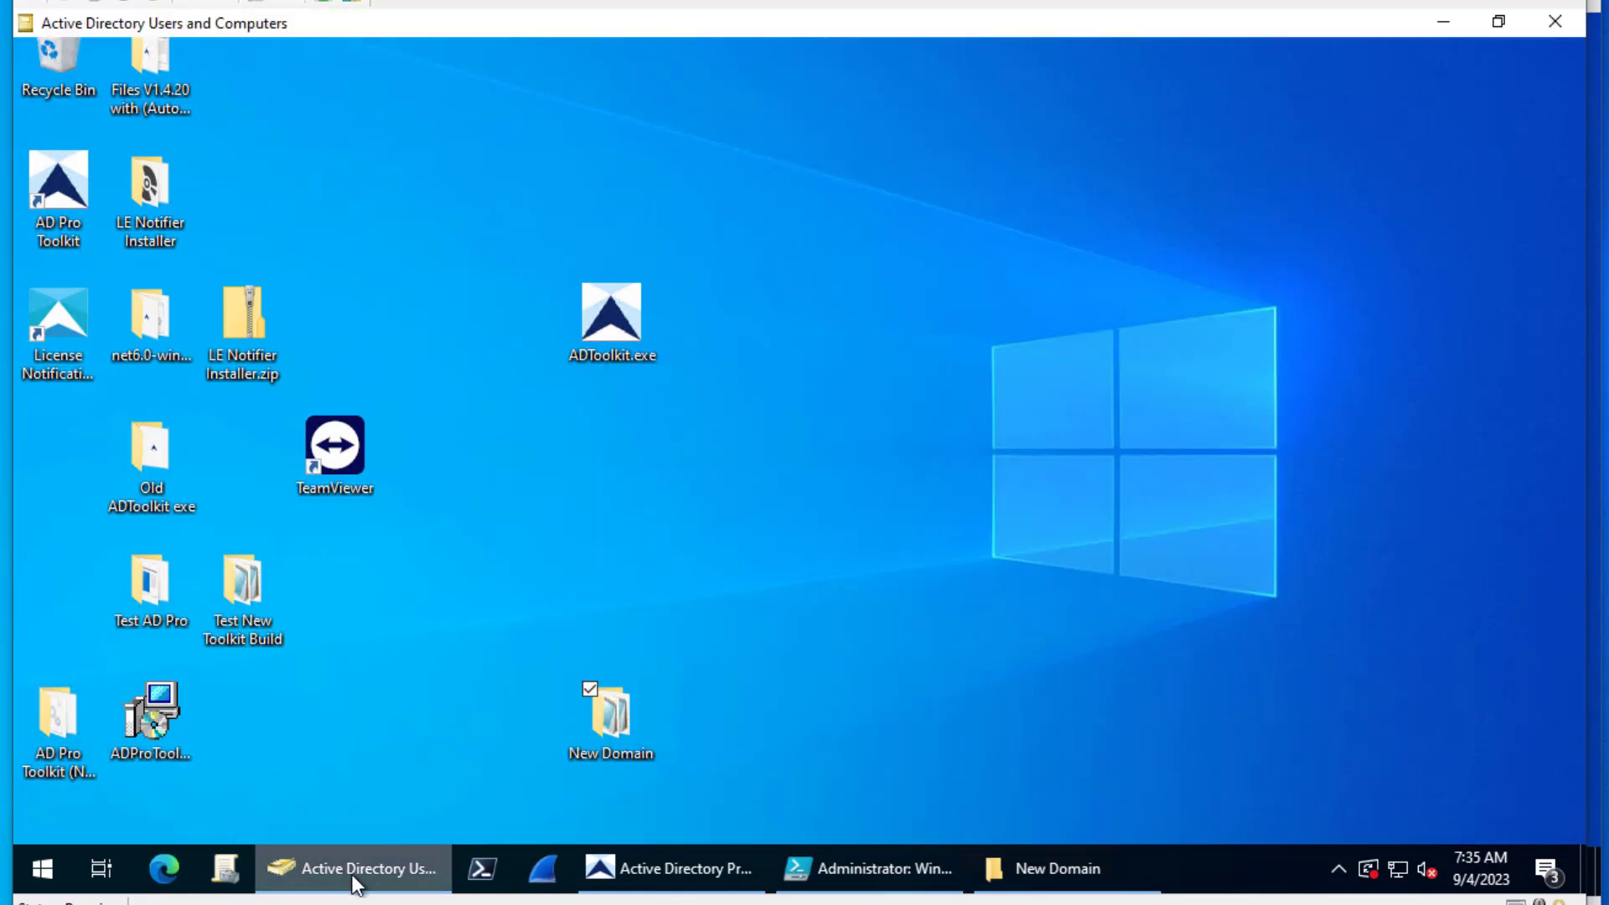
pyautogui.moveTo(445, 165); pyautogui.dragTo(444, 119)
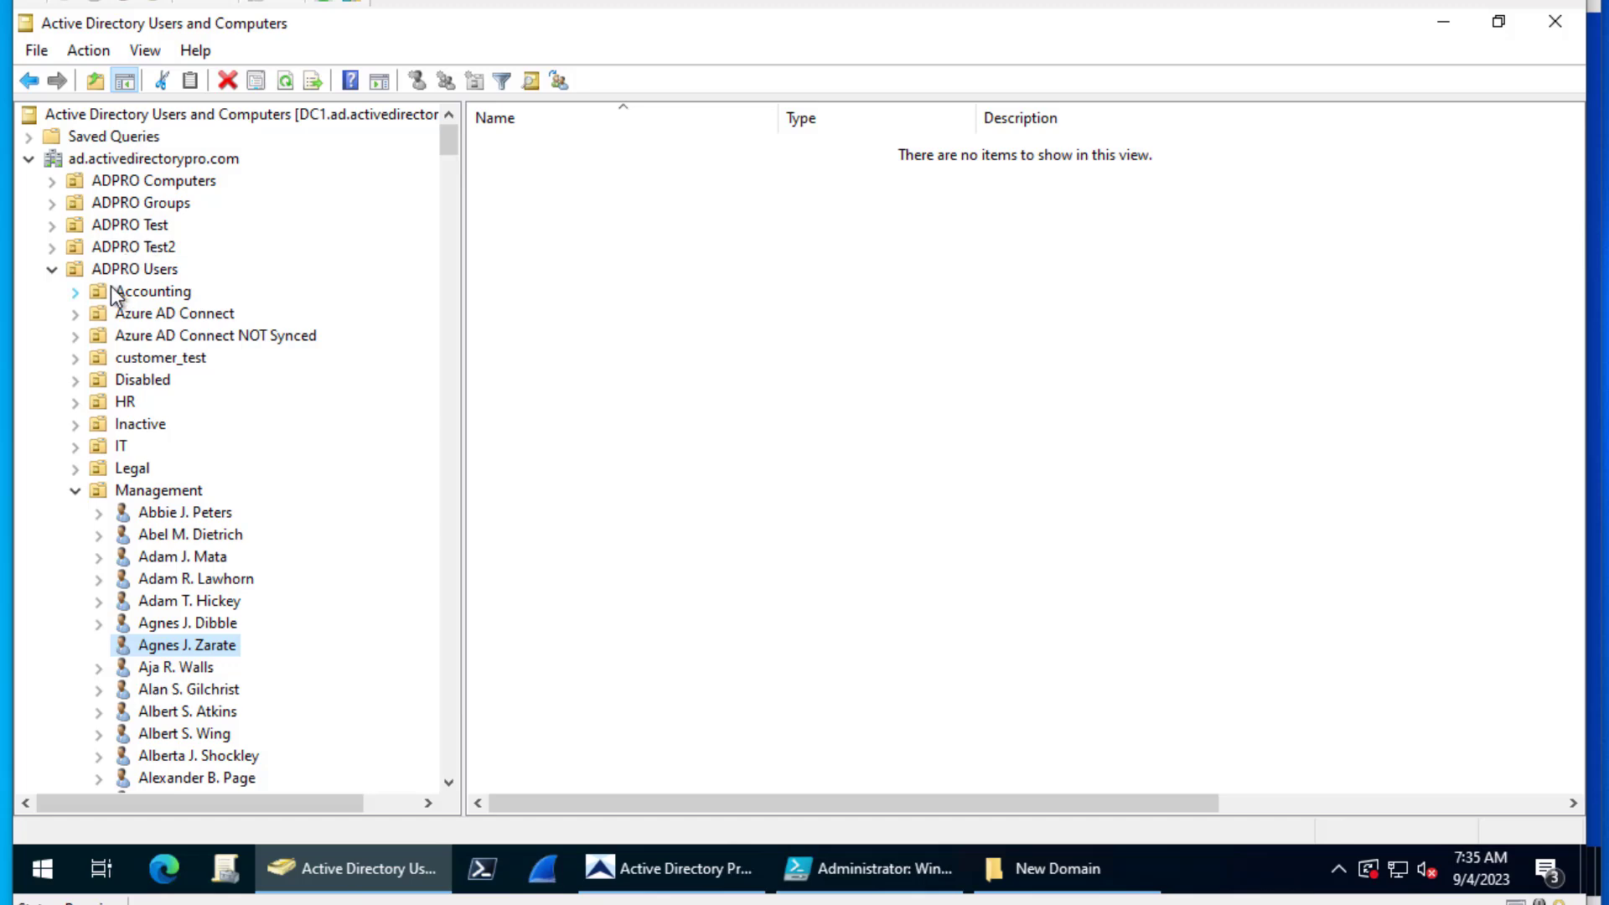
pyautogui.click(132, 203)
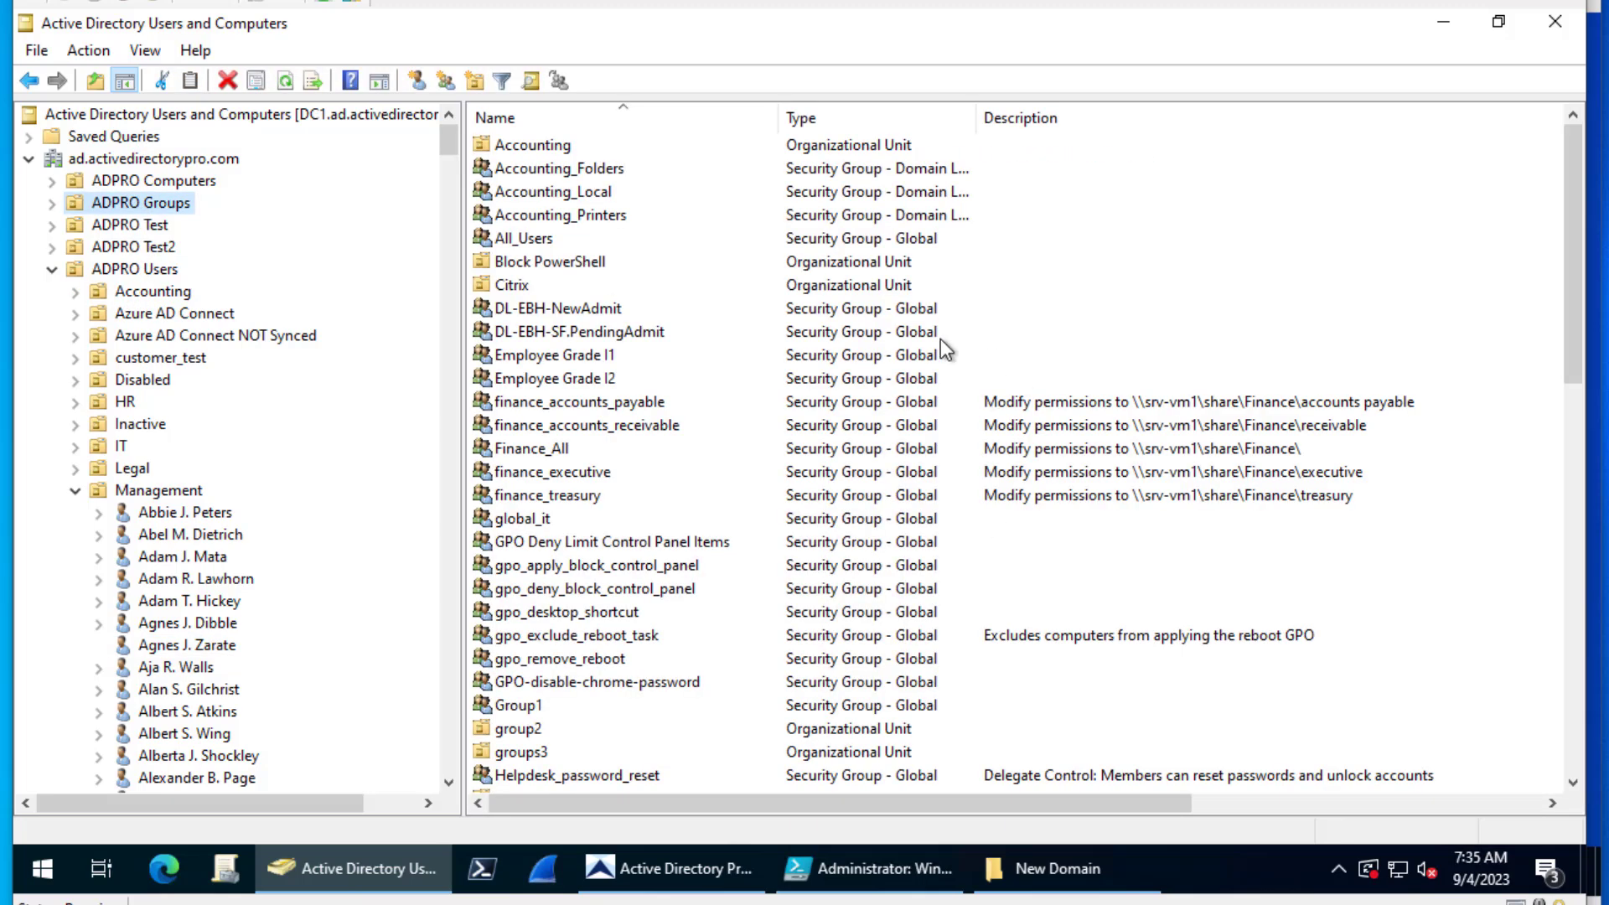
pyautogui.moveTo(880, 868)
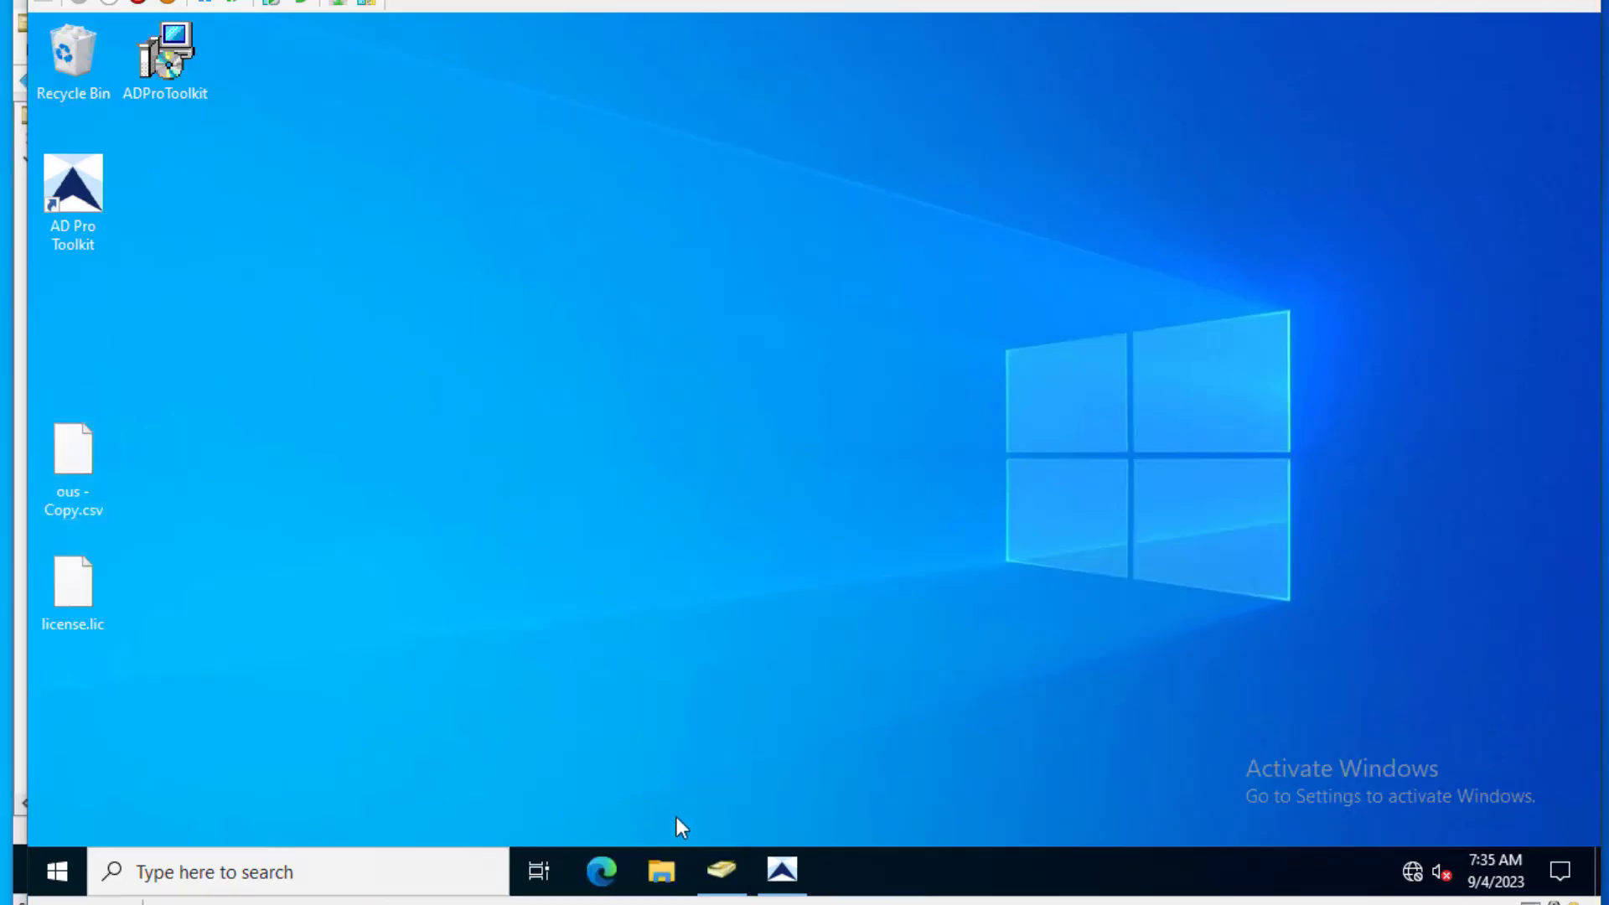
pyautogui.click(720, 870)
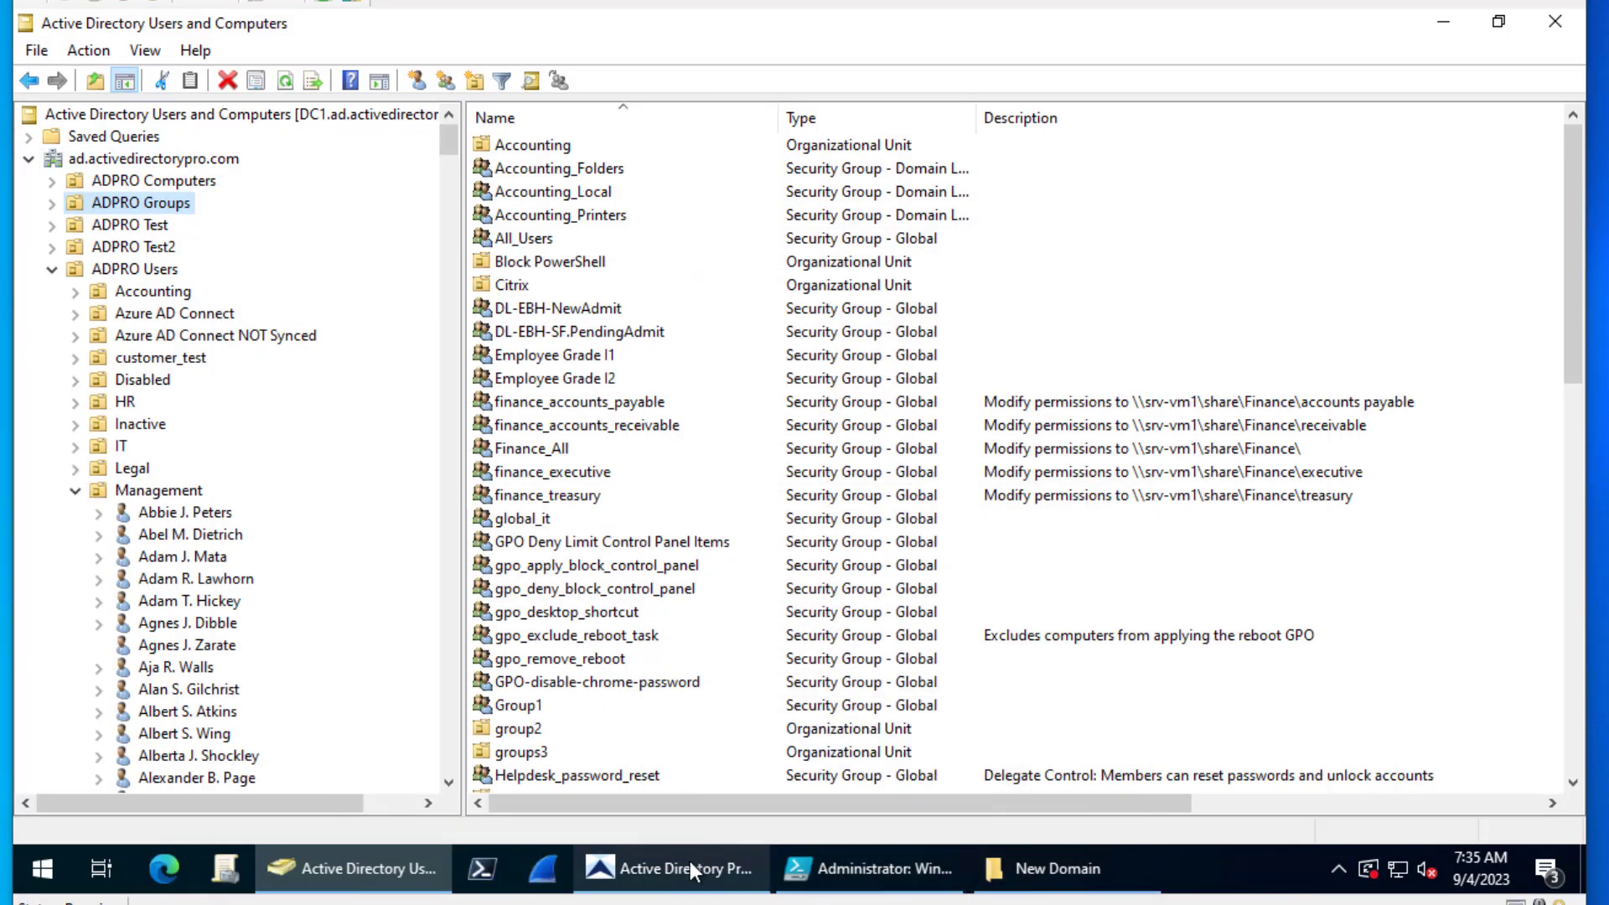
# - Run the All organizational units report in the toolkit
pyautogui.click(687, 866)
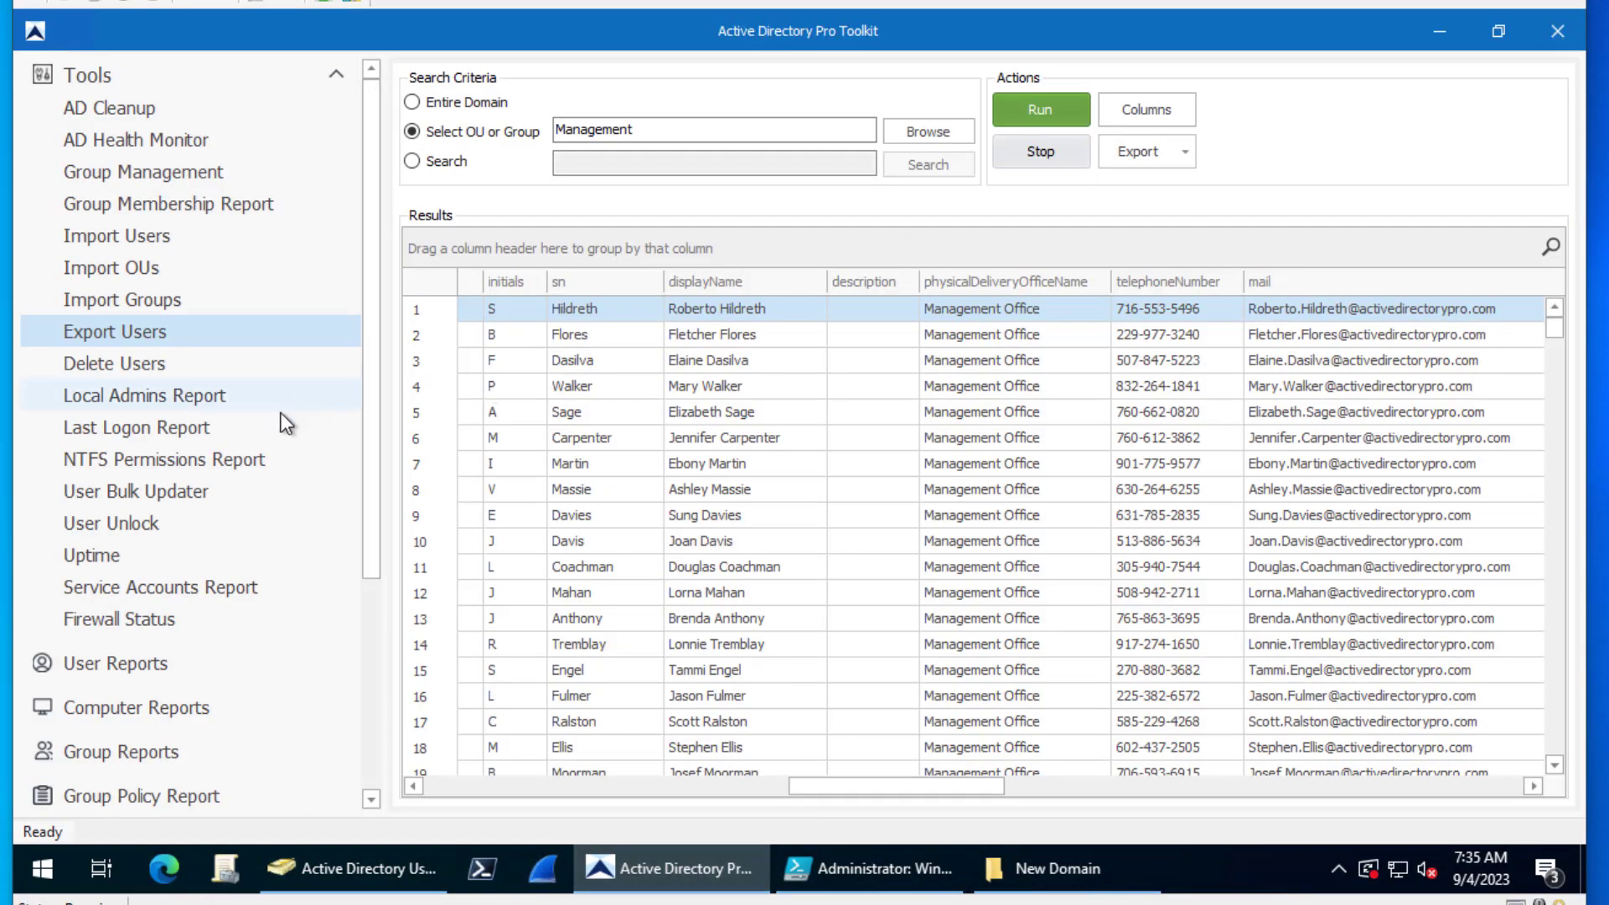
pyautogui.scroll(-3, 248, 637)
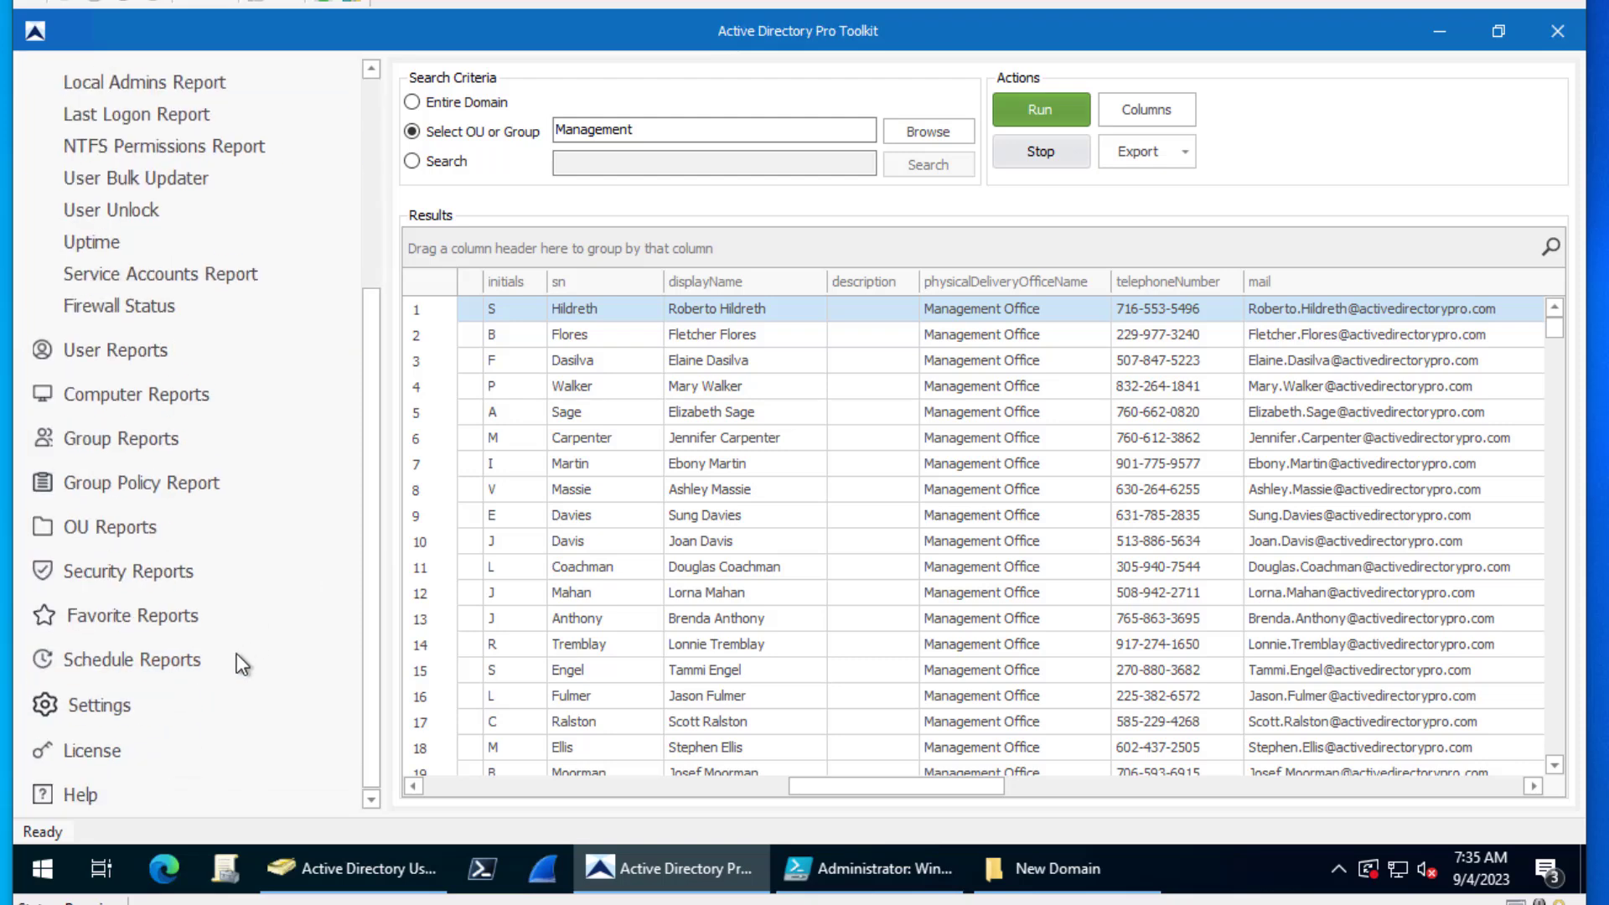
pyautogui.click(113, 526)
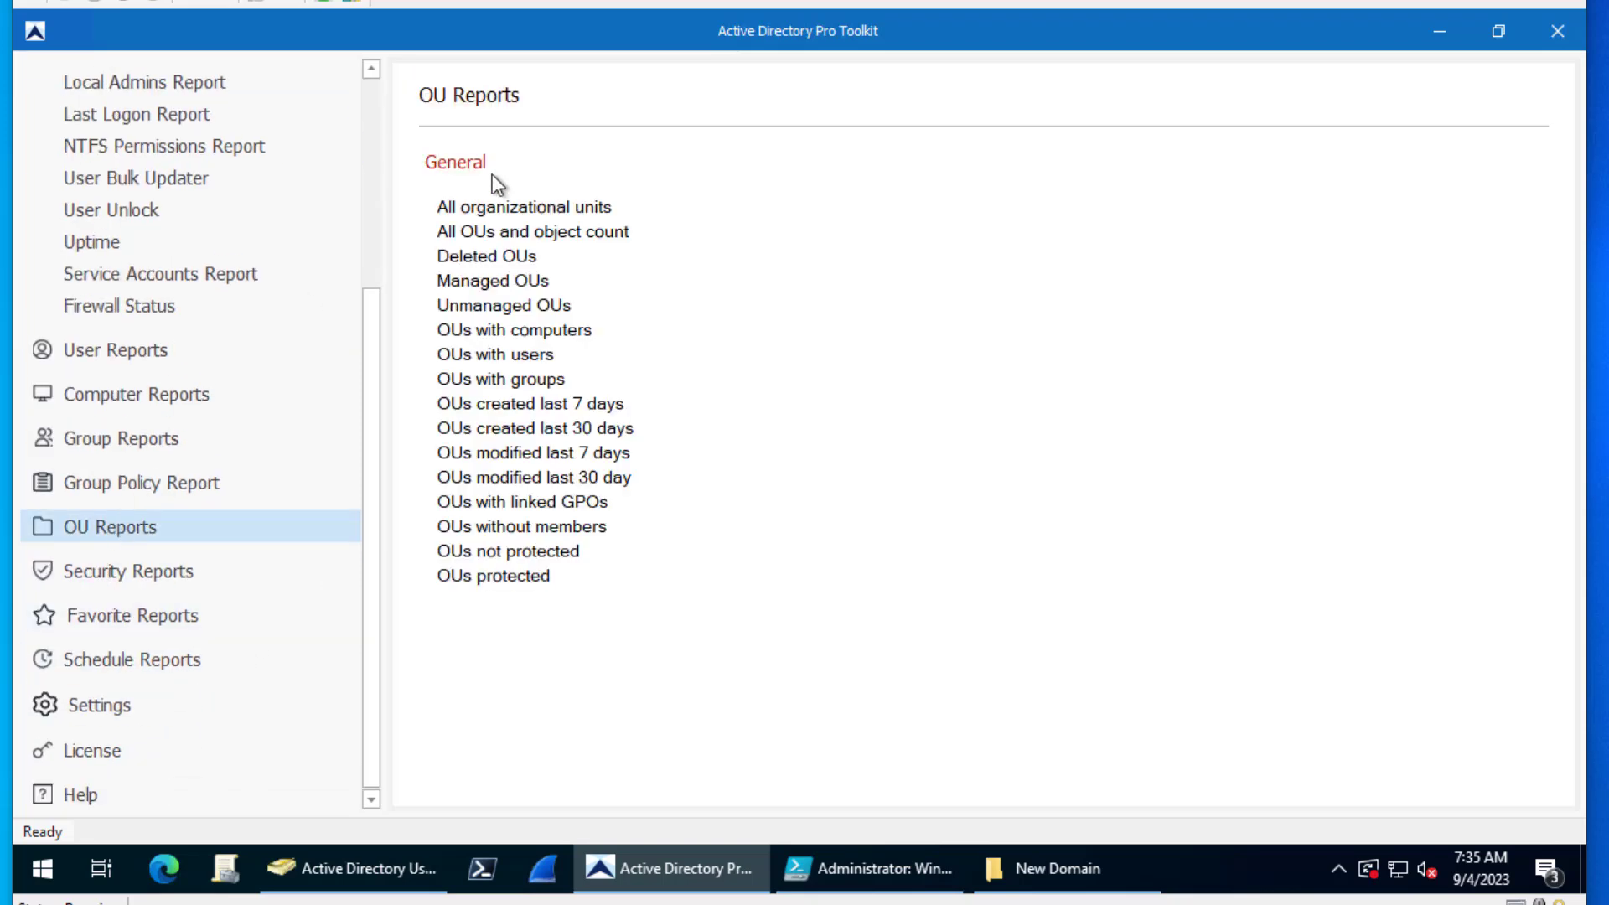
pyautogui.click(546, 214)
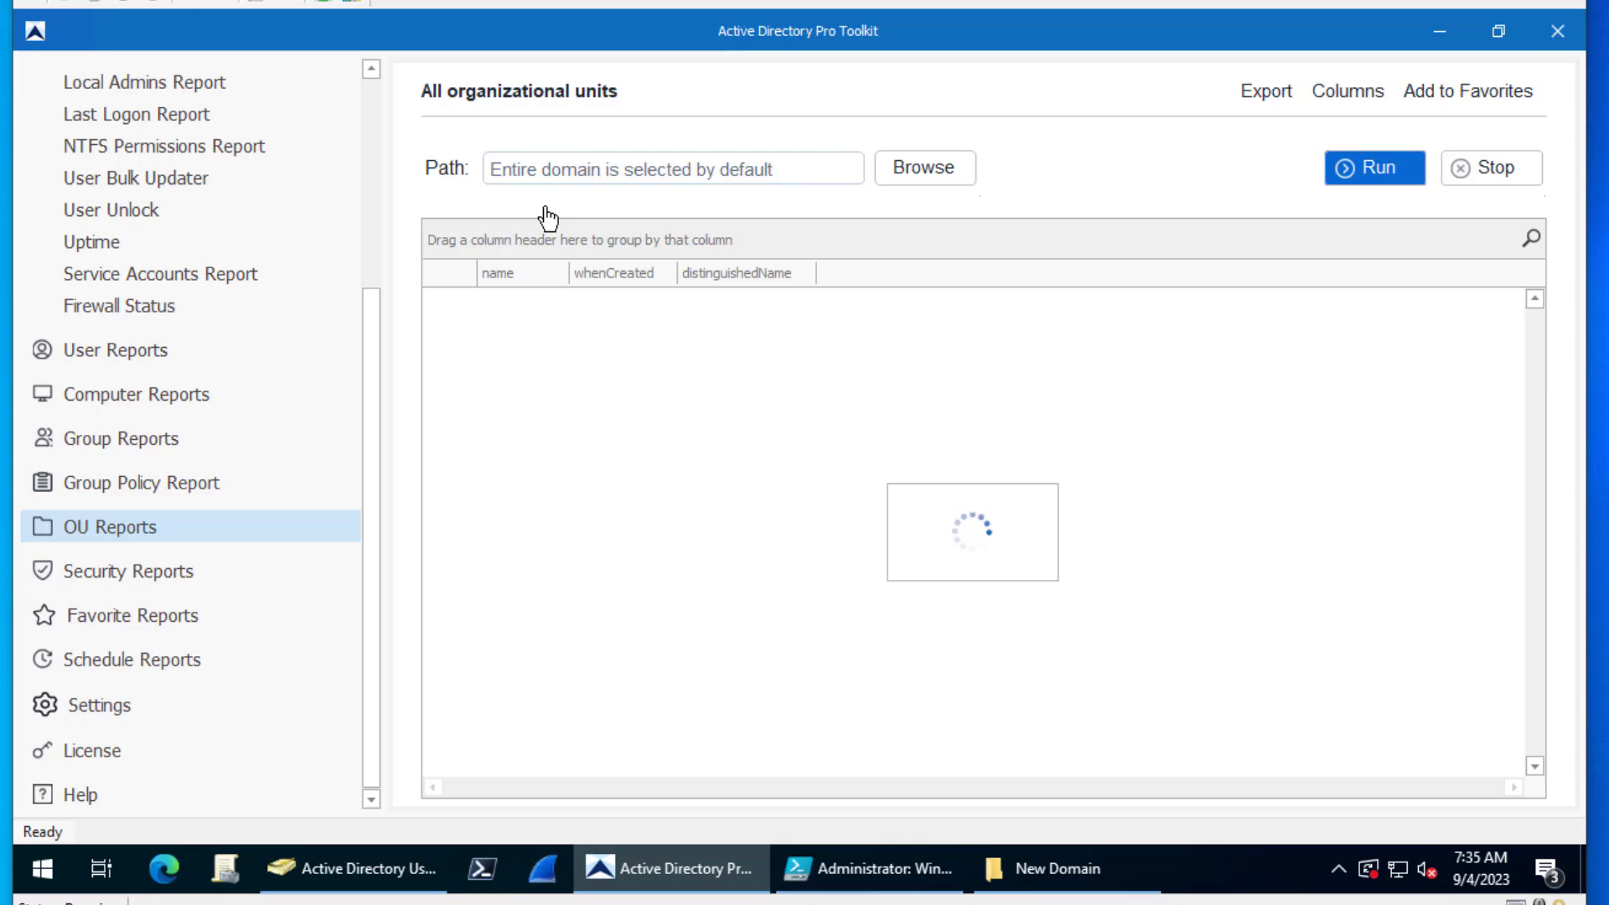
pyautogui.click(1374, 176)
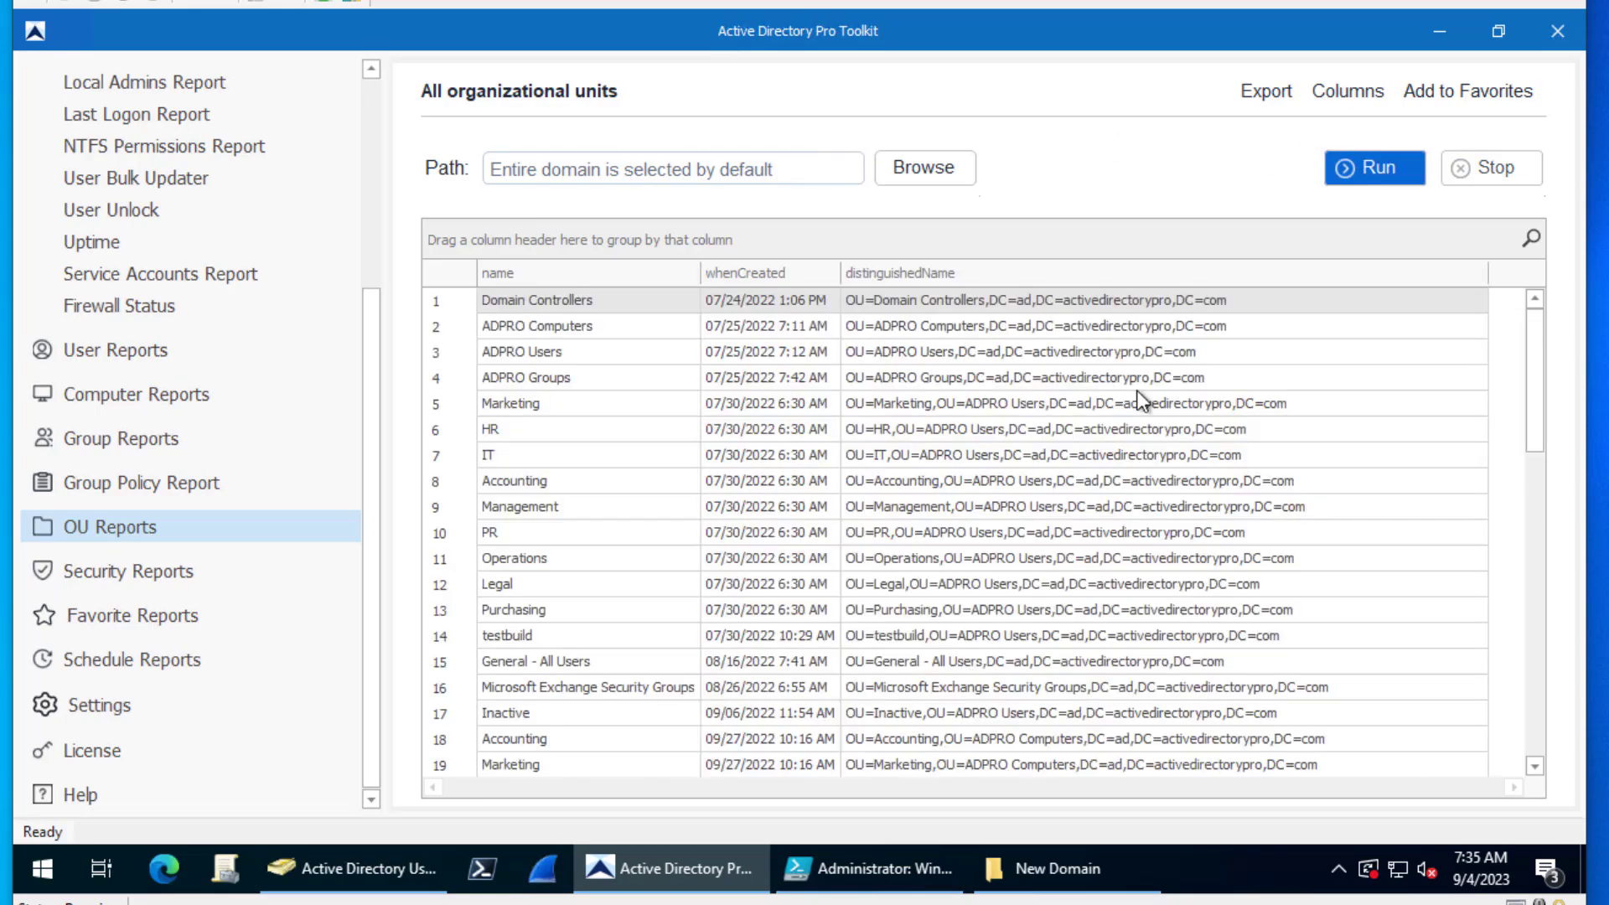
# - Export the OU report to CSV as ous
pyautogui.click(1286, 92)
pyautogui.click(1340, 113)
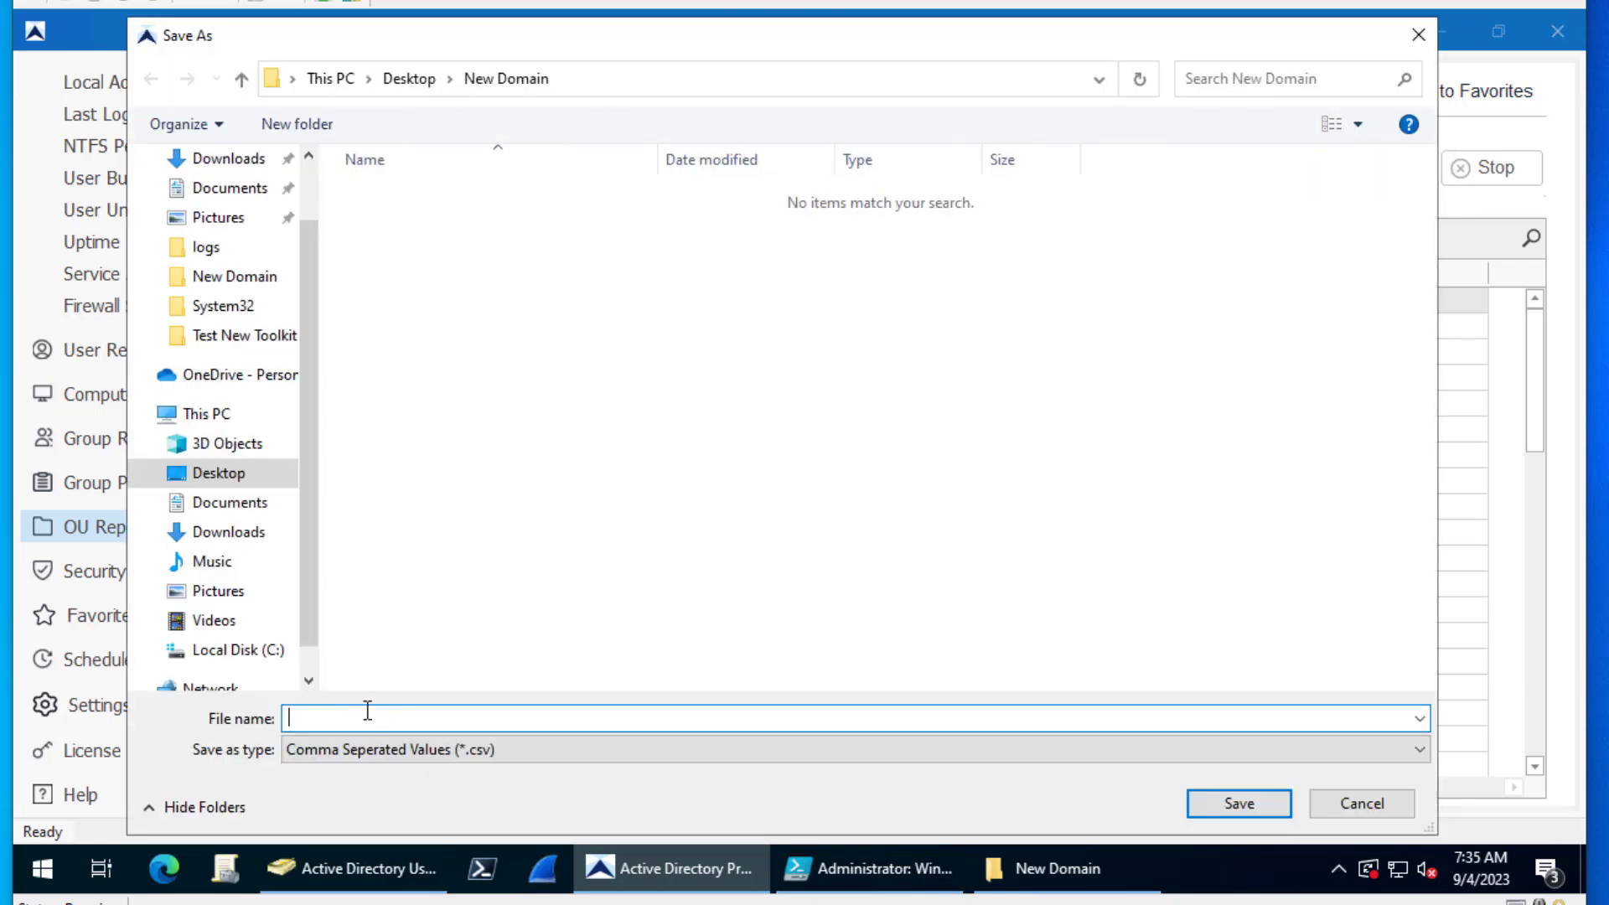
pyautogui.write('ous')
pyautogui.click(1225, 800)
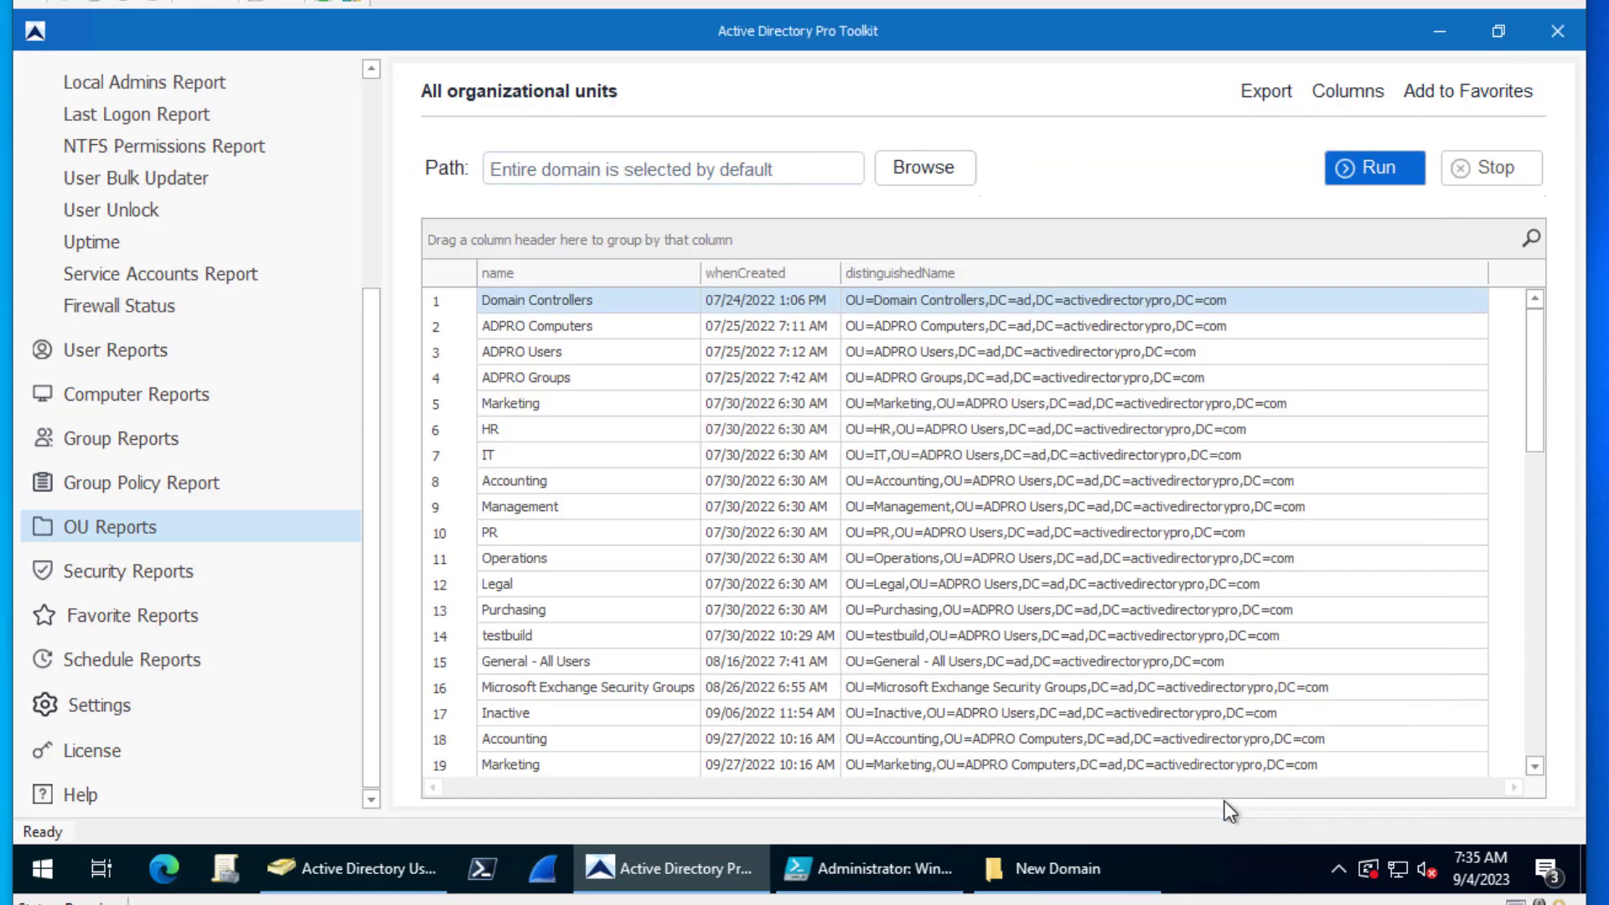
# - Run the All groups report, after a warning that it must run before exporting
pyautogui.click(108, 436)
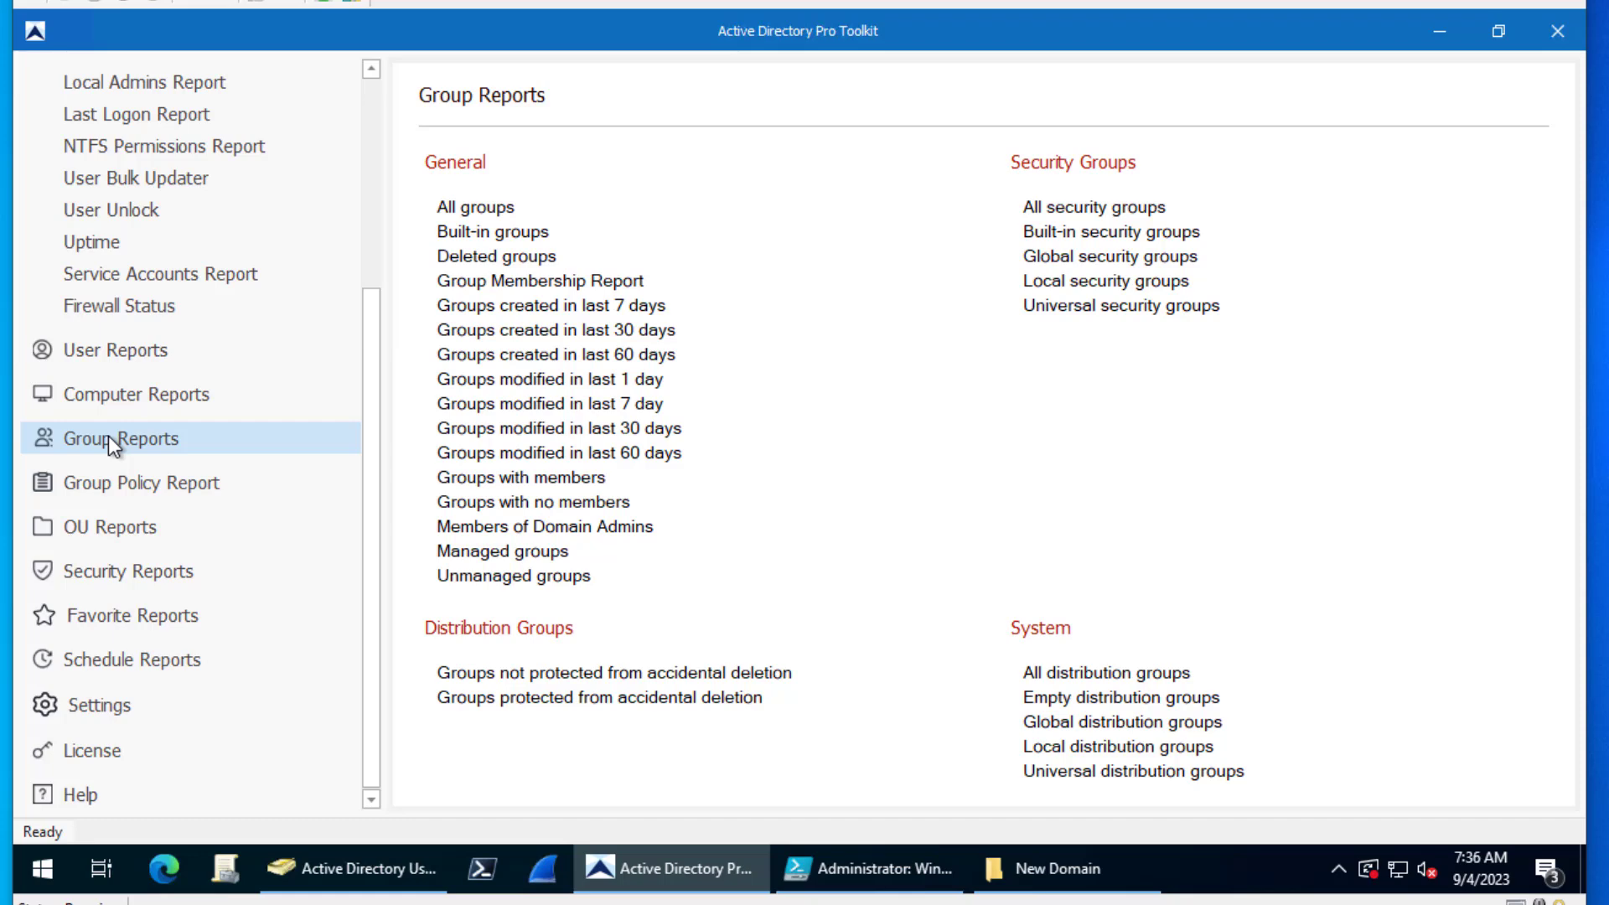
pyautogui.click(481, 207)
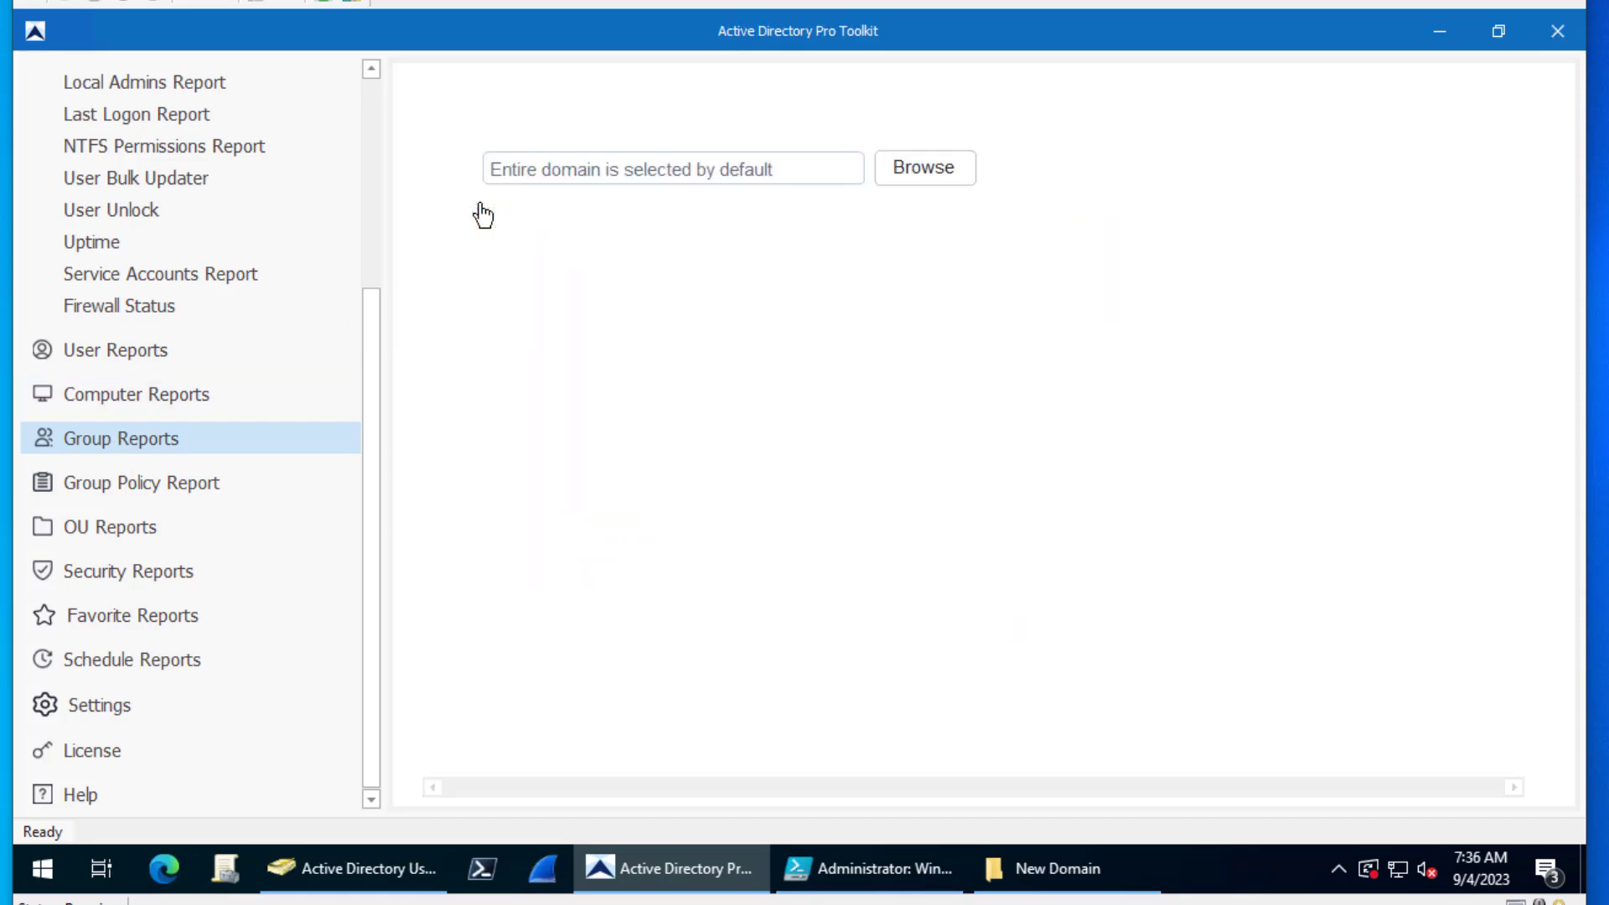
pyautogui.click(1257, 84)
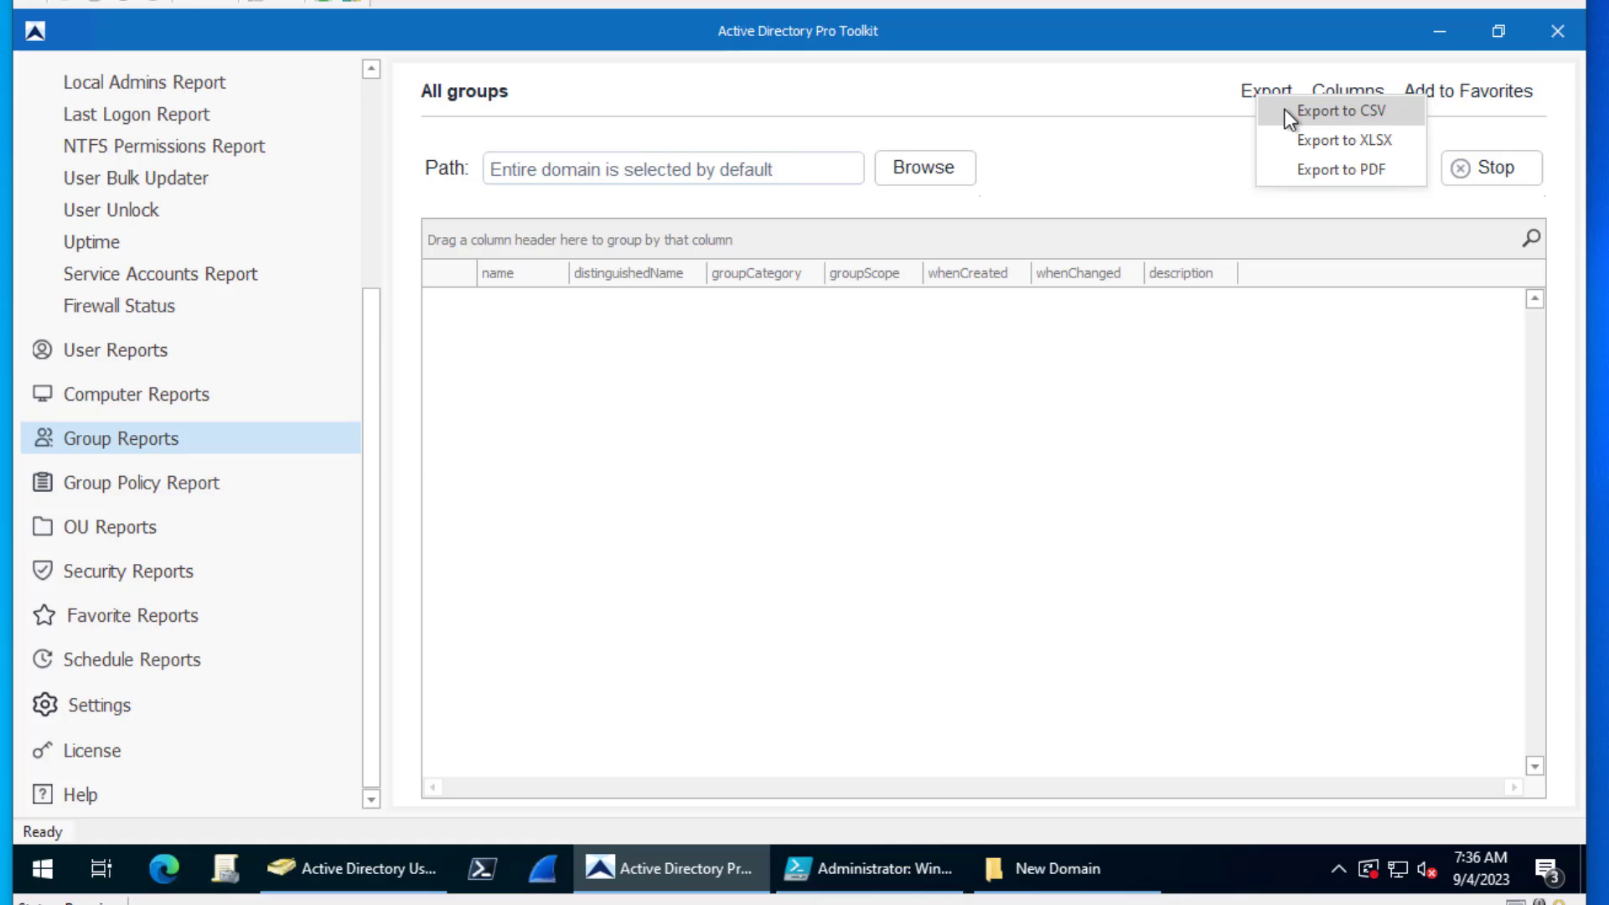
pyautogui.click(1285, 109)
pyautogui.click(870, 537)
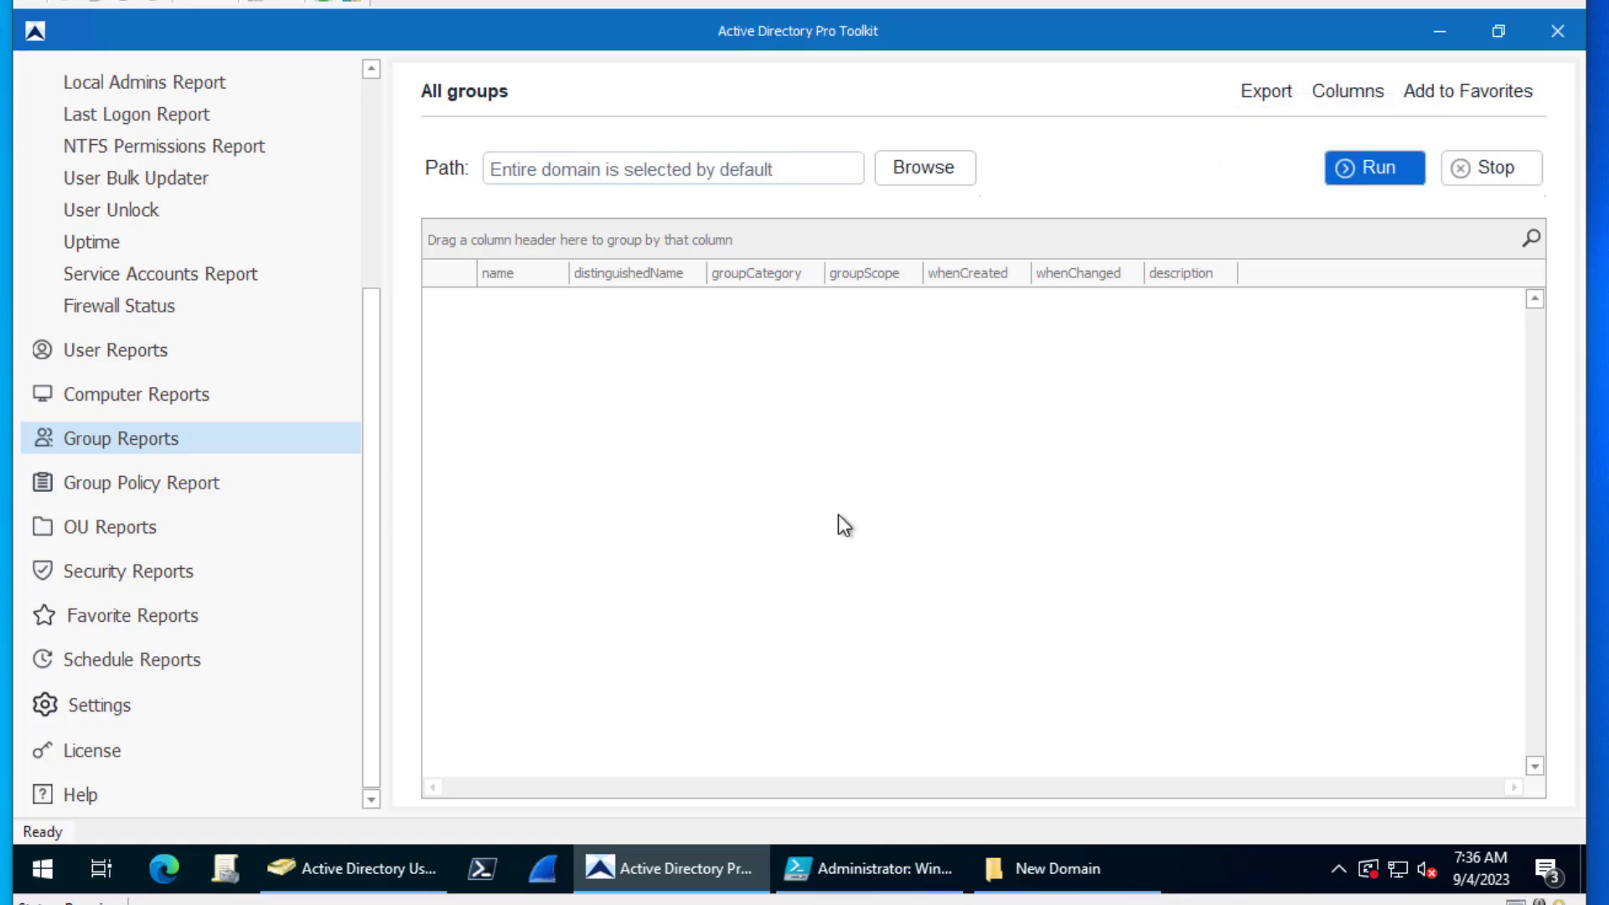
pyautogui.click(1365, 173)
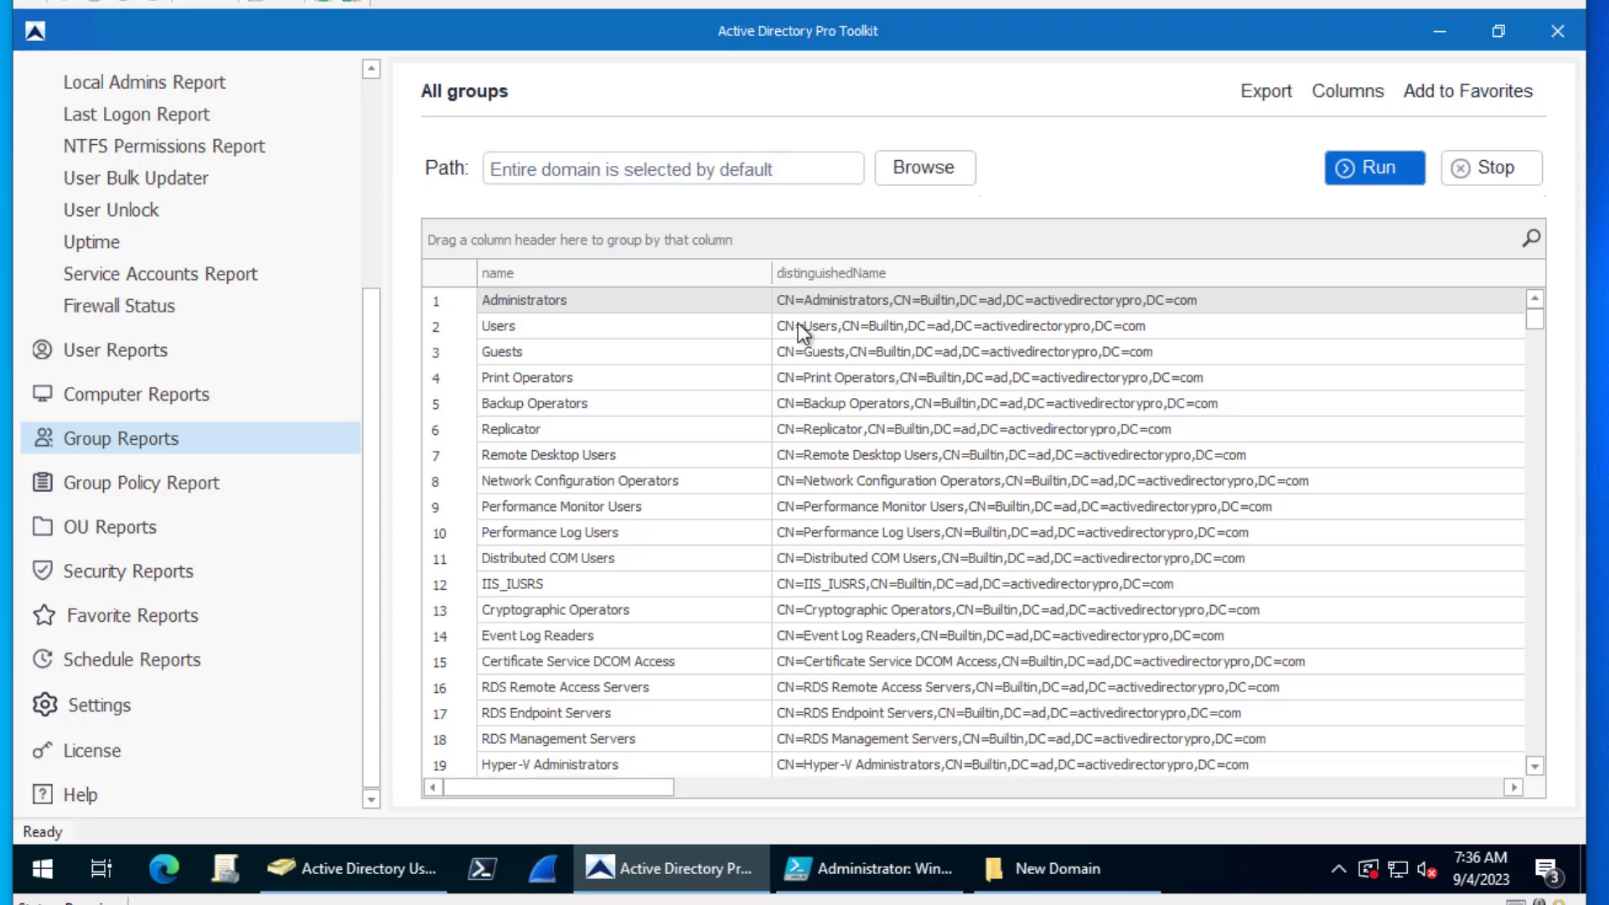
# - Export the groups report to CSV as groups
pyautogui.click(1261, 91)
pyautogui.click(1275, 114)
pyautogui.write('groups')
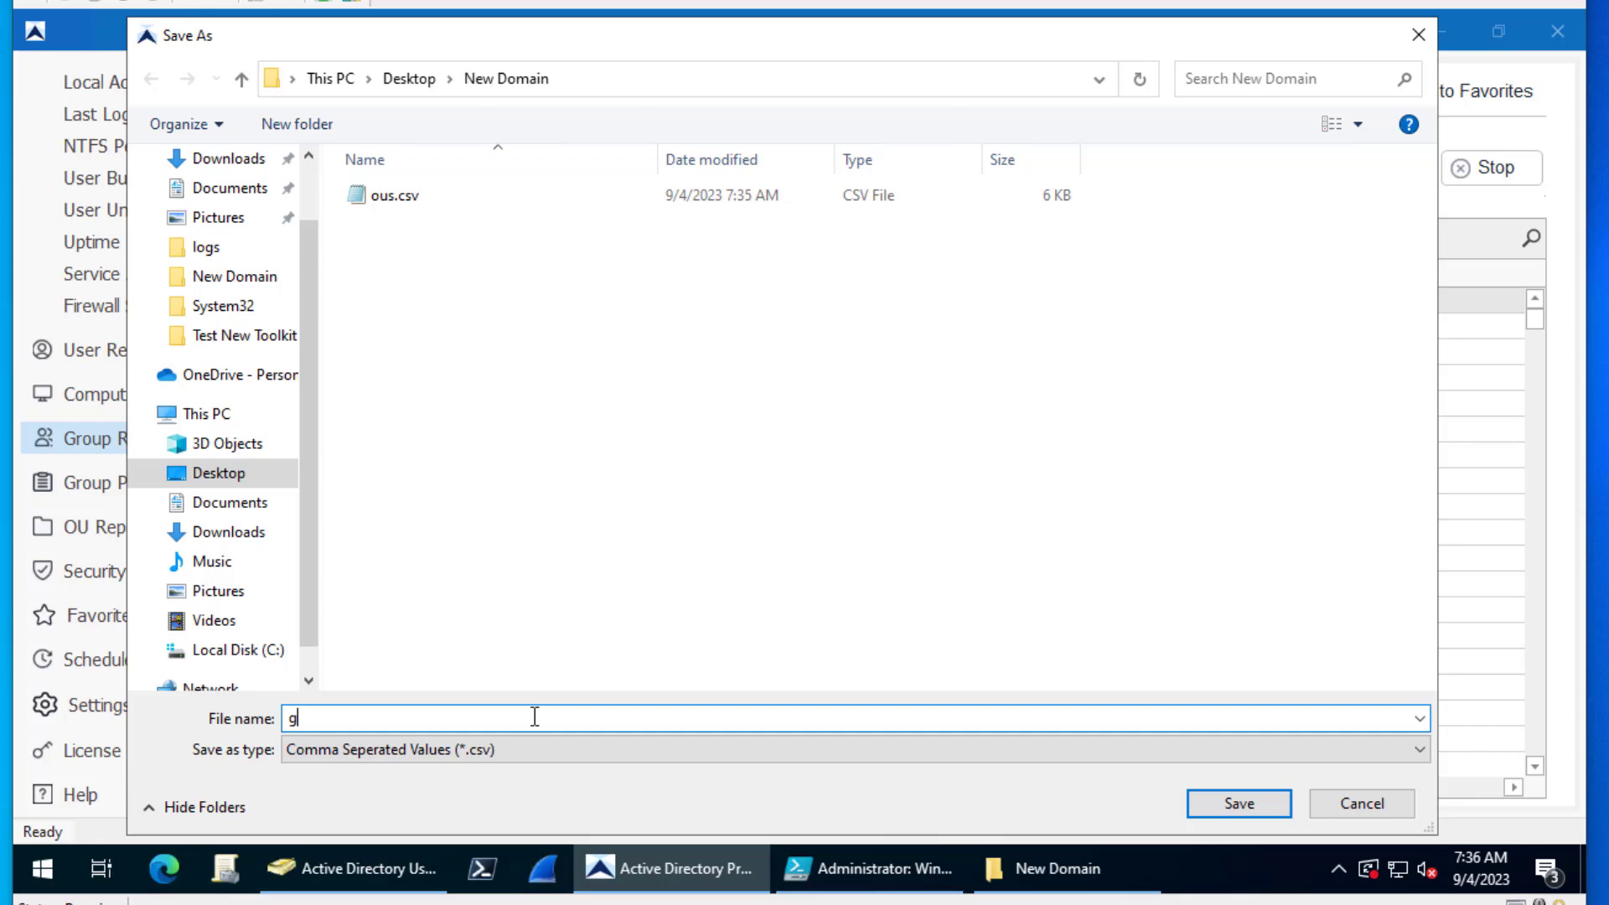
pyautogui.click(1219, 813)
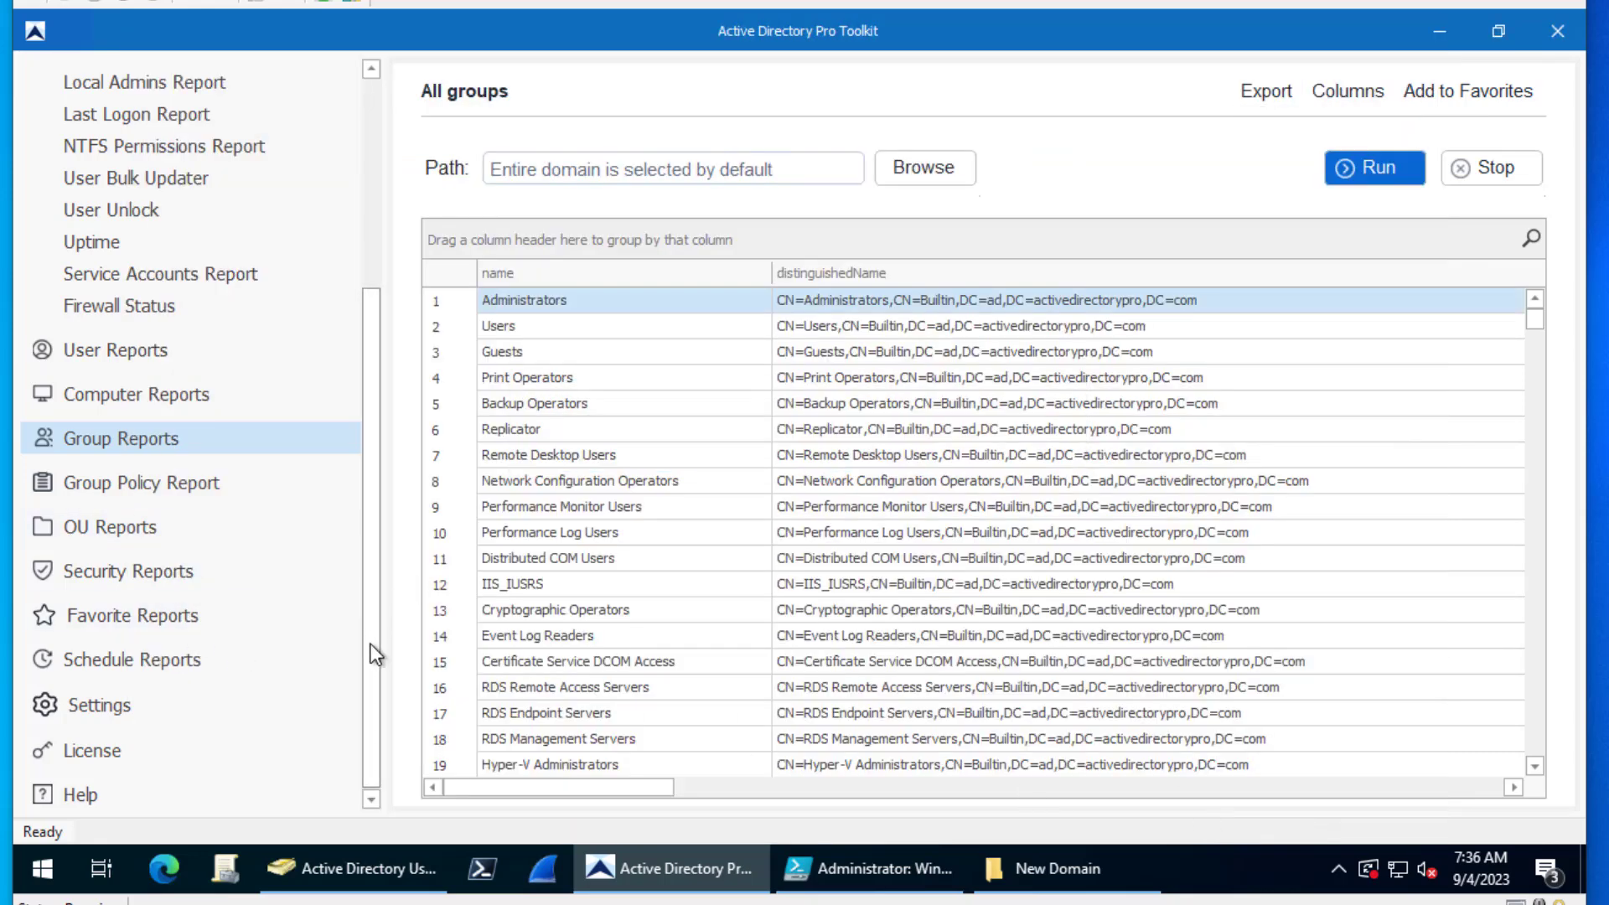
pyautogui.scroll(4, 371, 657)
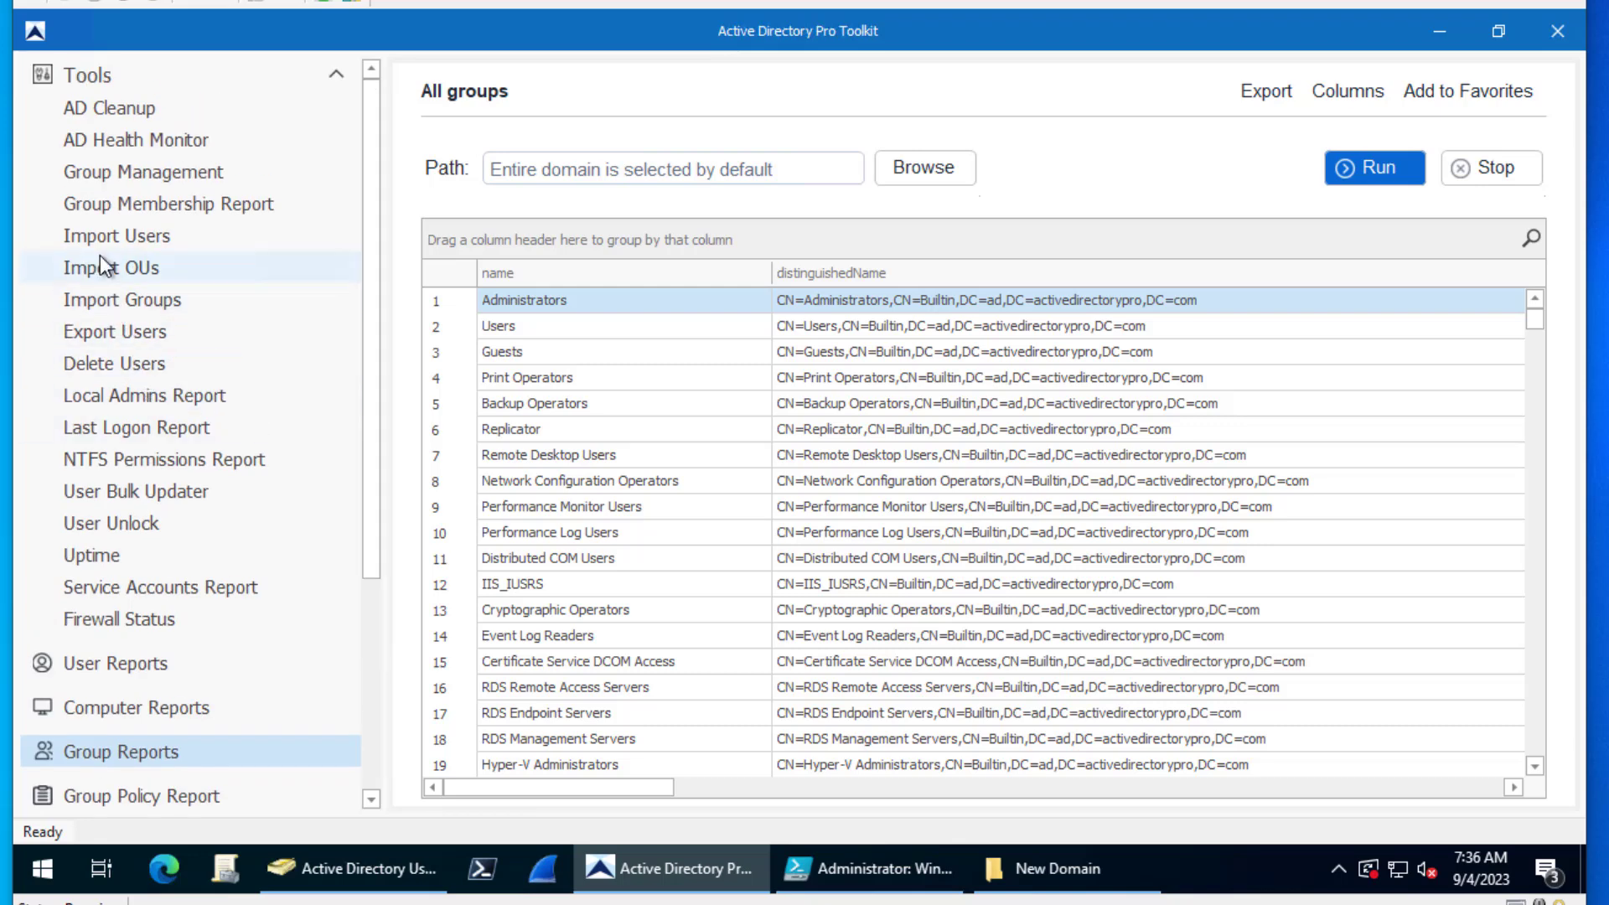
# - Run the Export Users report scoped to the Management OU under ADPRO Users
pyautogui.click(113, 330)
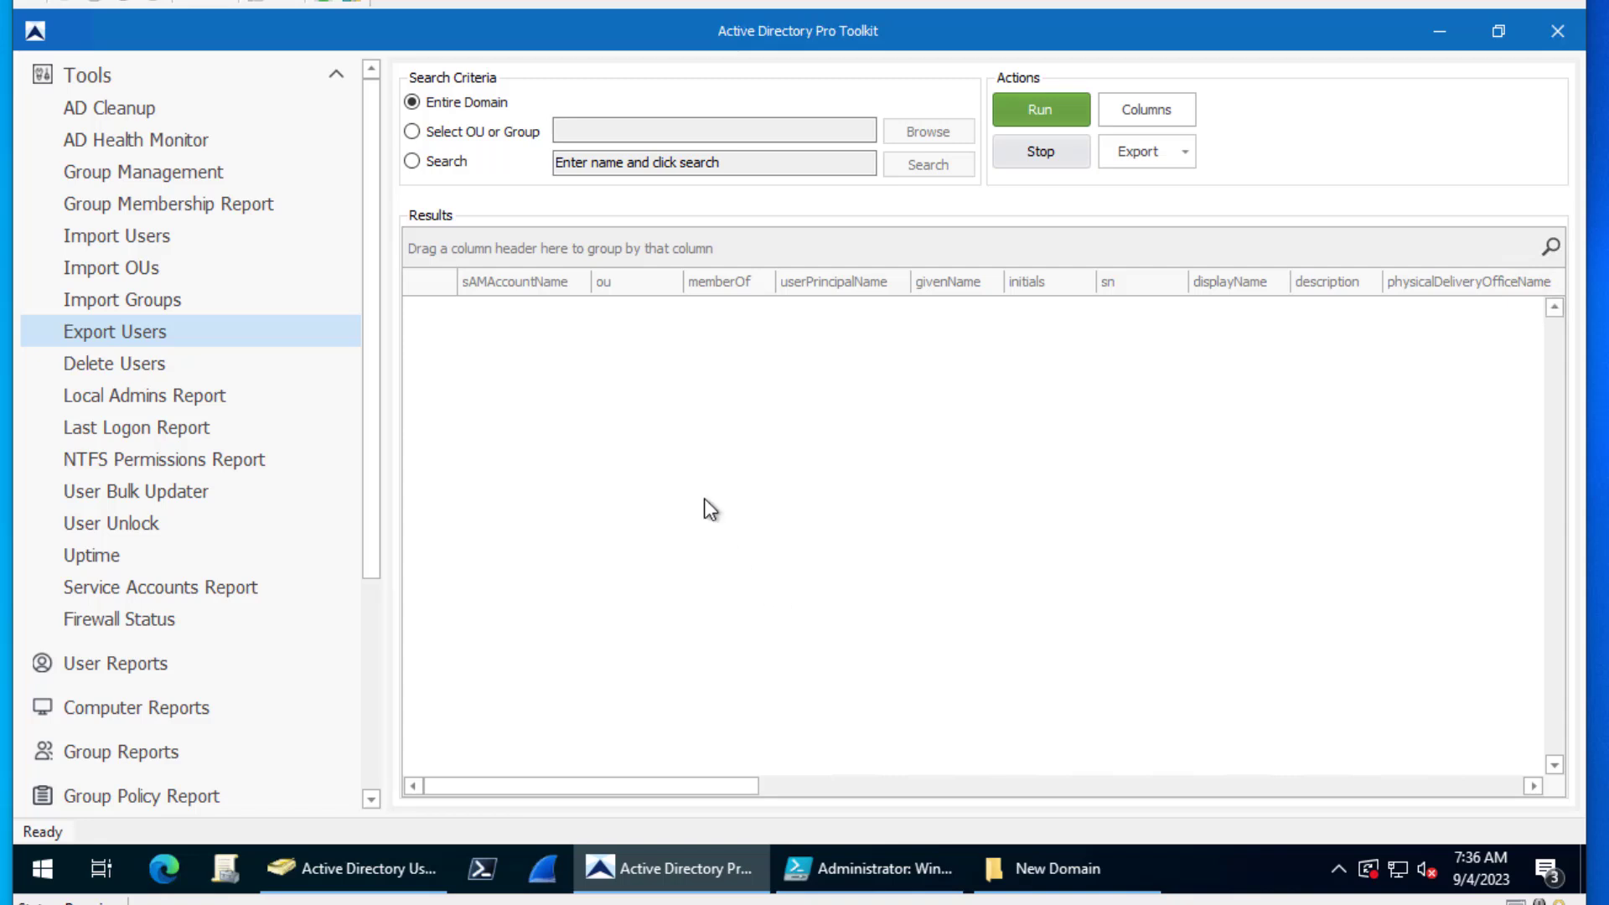
pyautogui.click(439, 128)
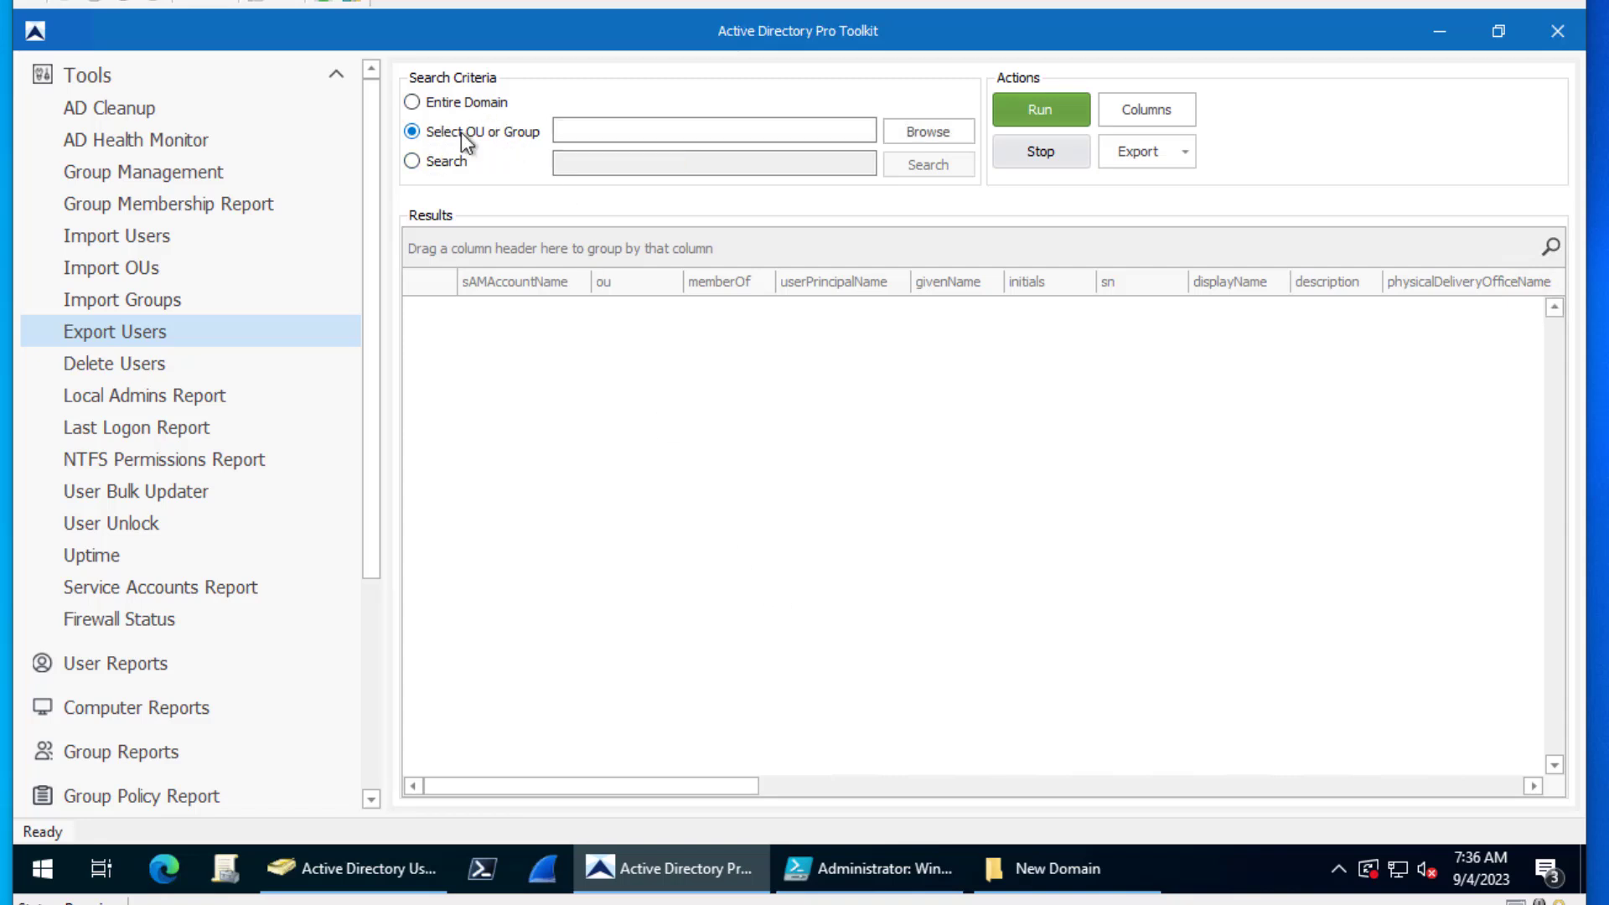
pyautogui.click(915, 131)
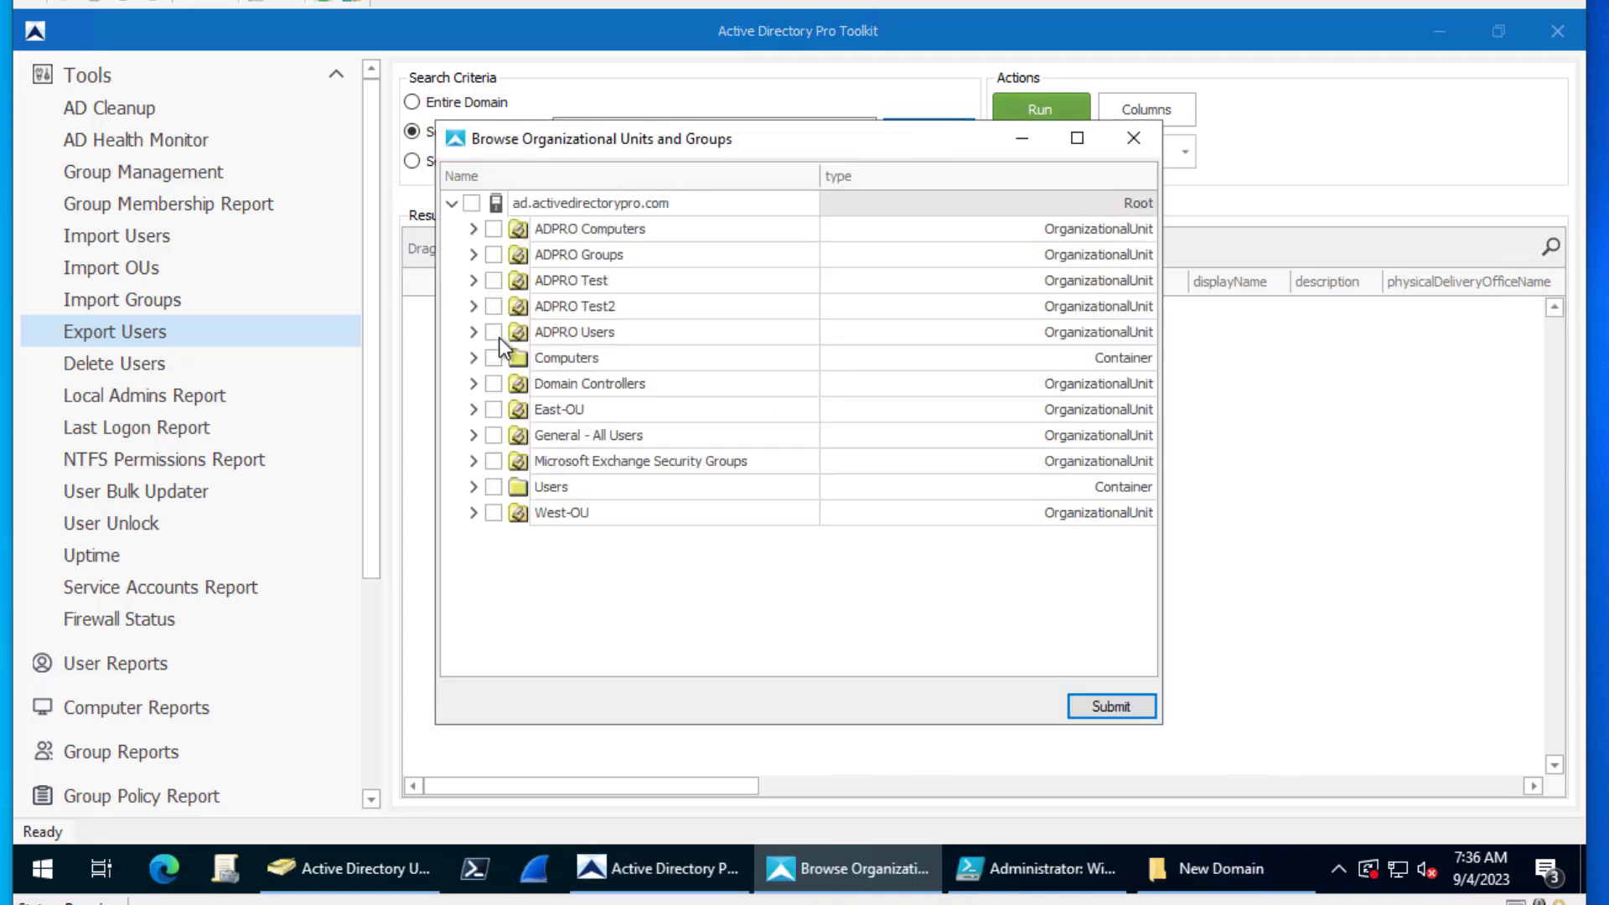
pyautogui.click(474, 331)
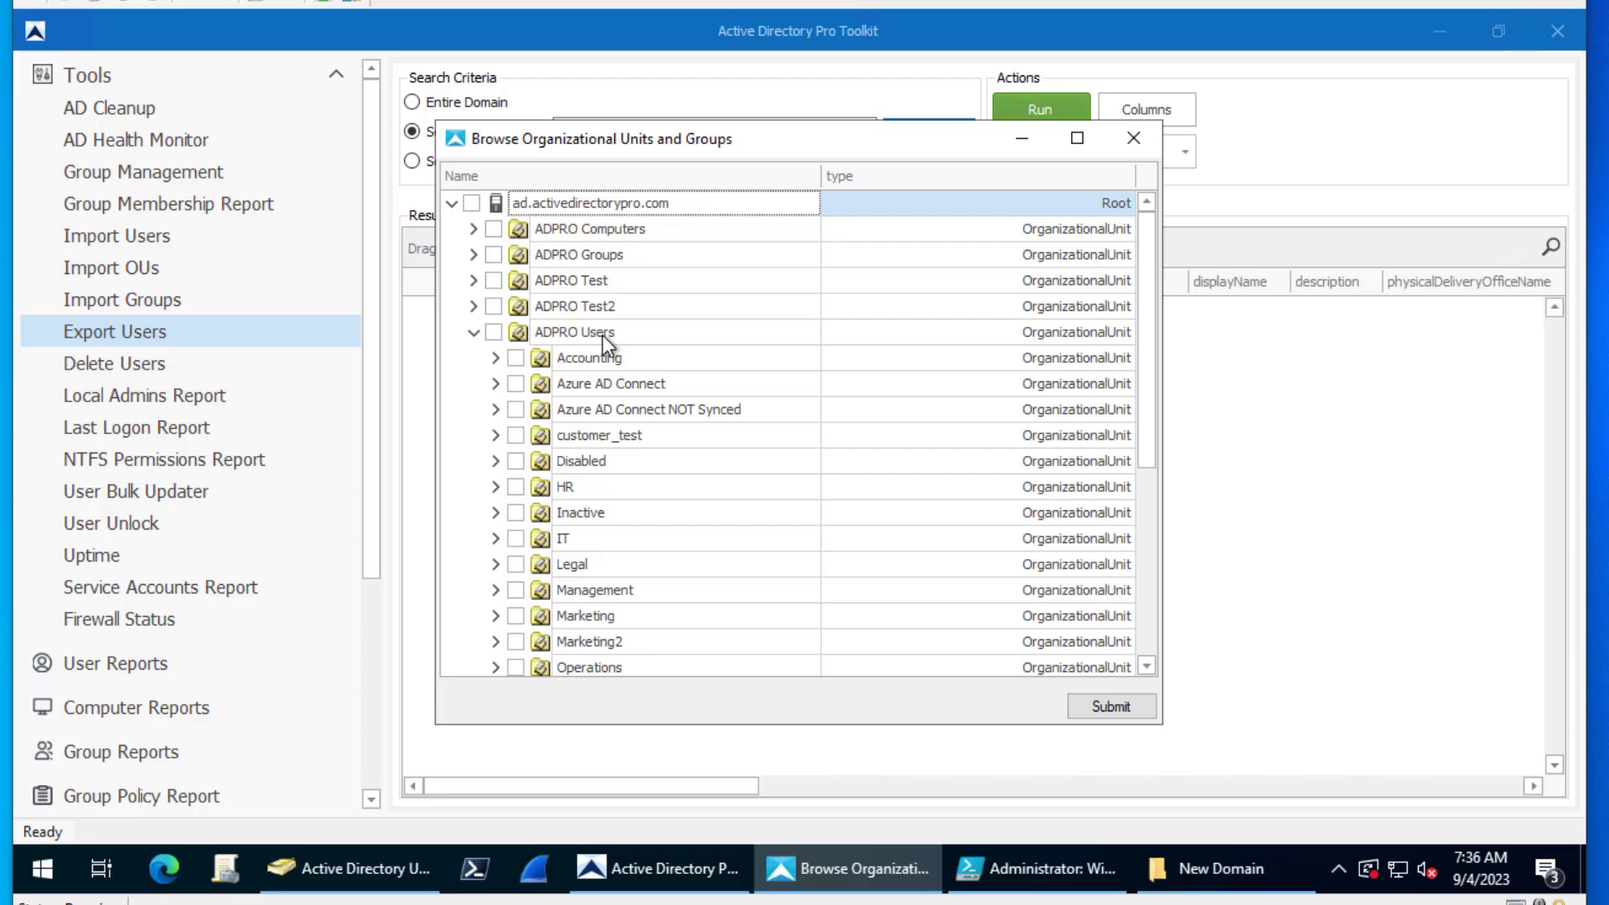
pyautogui.click(515, 590)
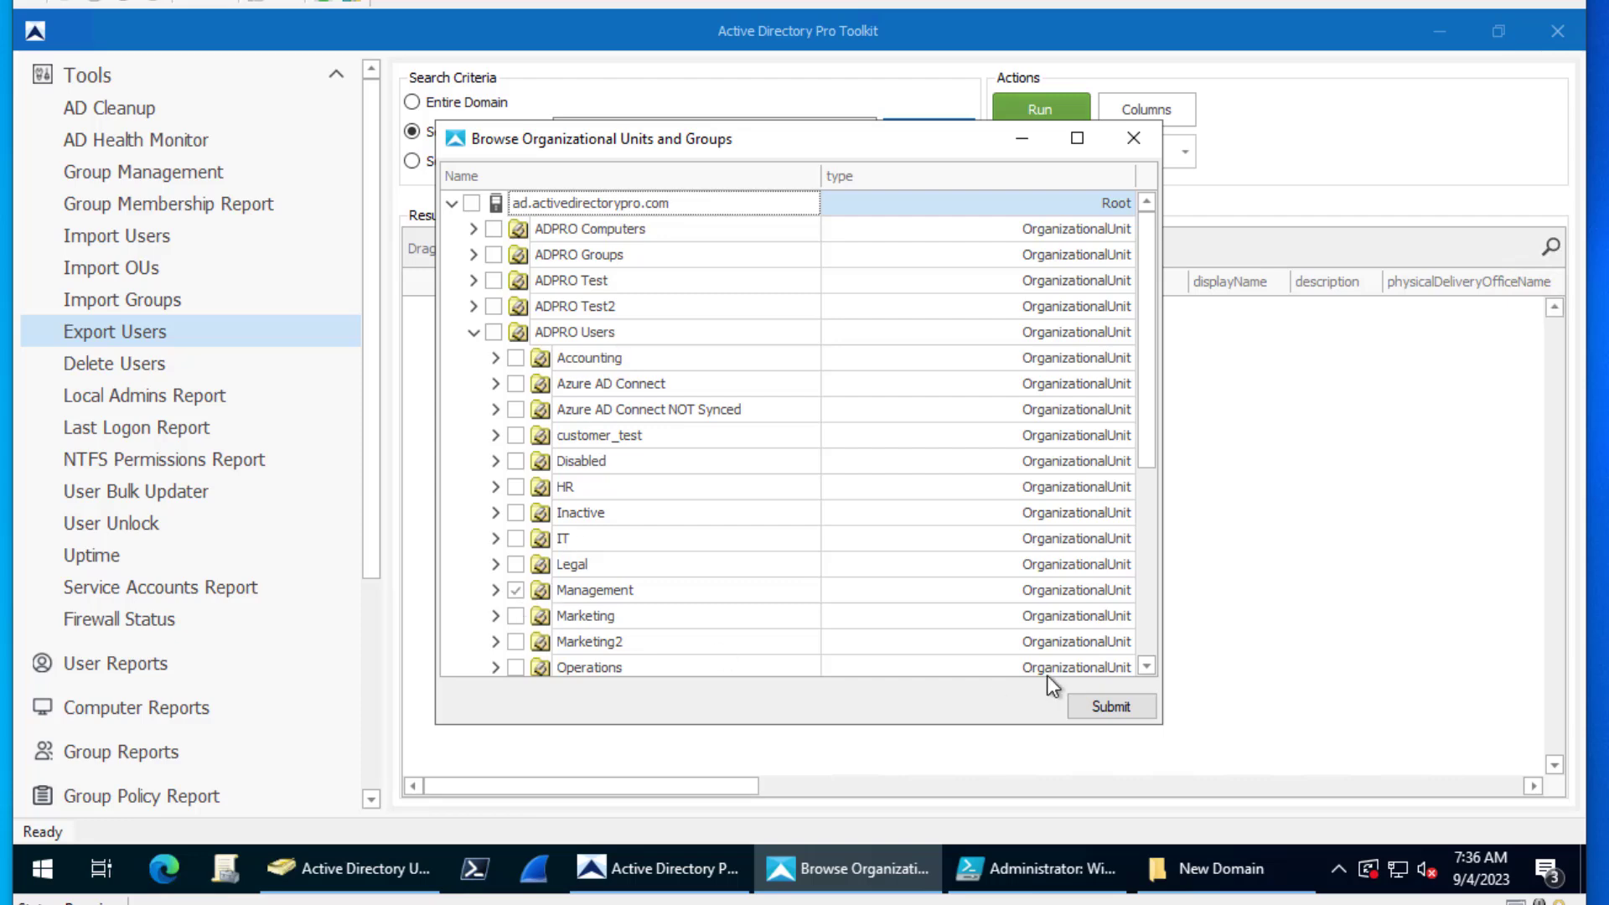
pyautogui.click(1102, 703)
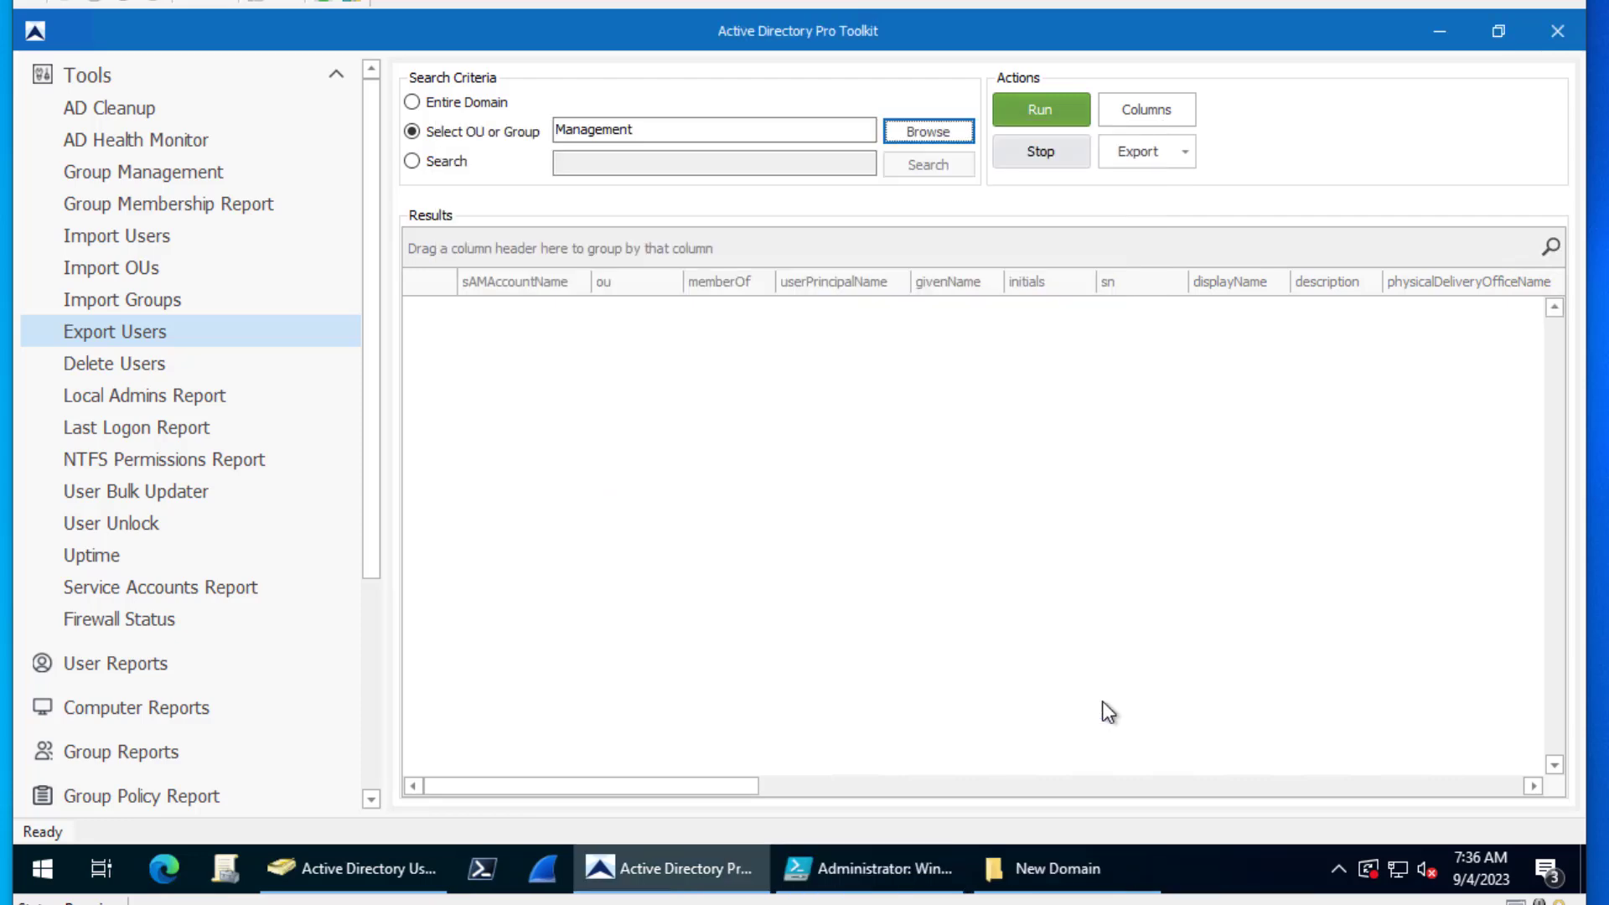
pyautogui.click(1017, 104)
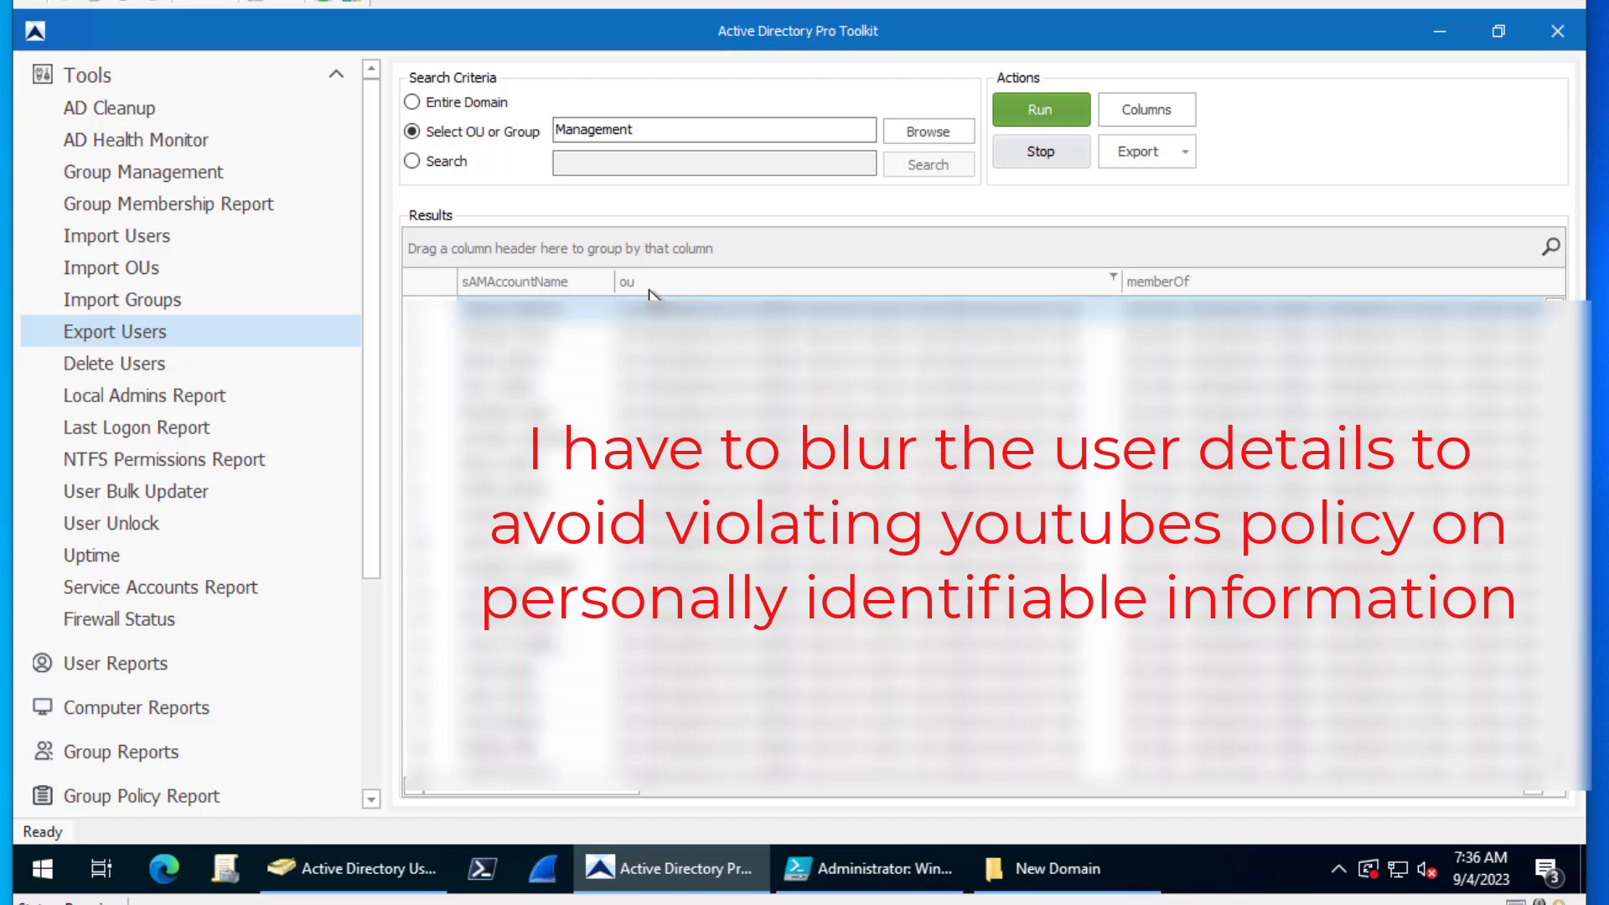
# - Scroll across the Management users report columns to review them
pyautogui.moveTo(593, 792); pyautogui.dragTo(1016, 792)
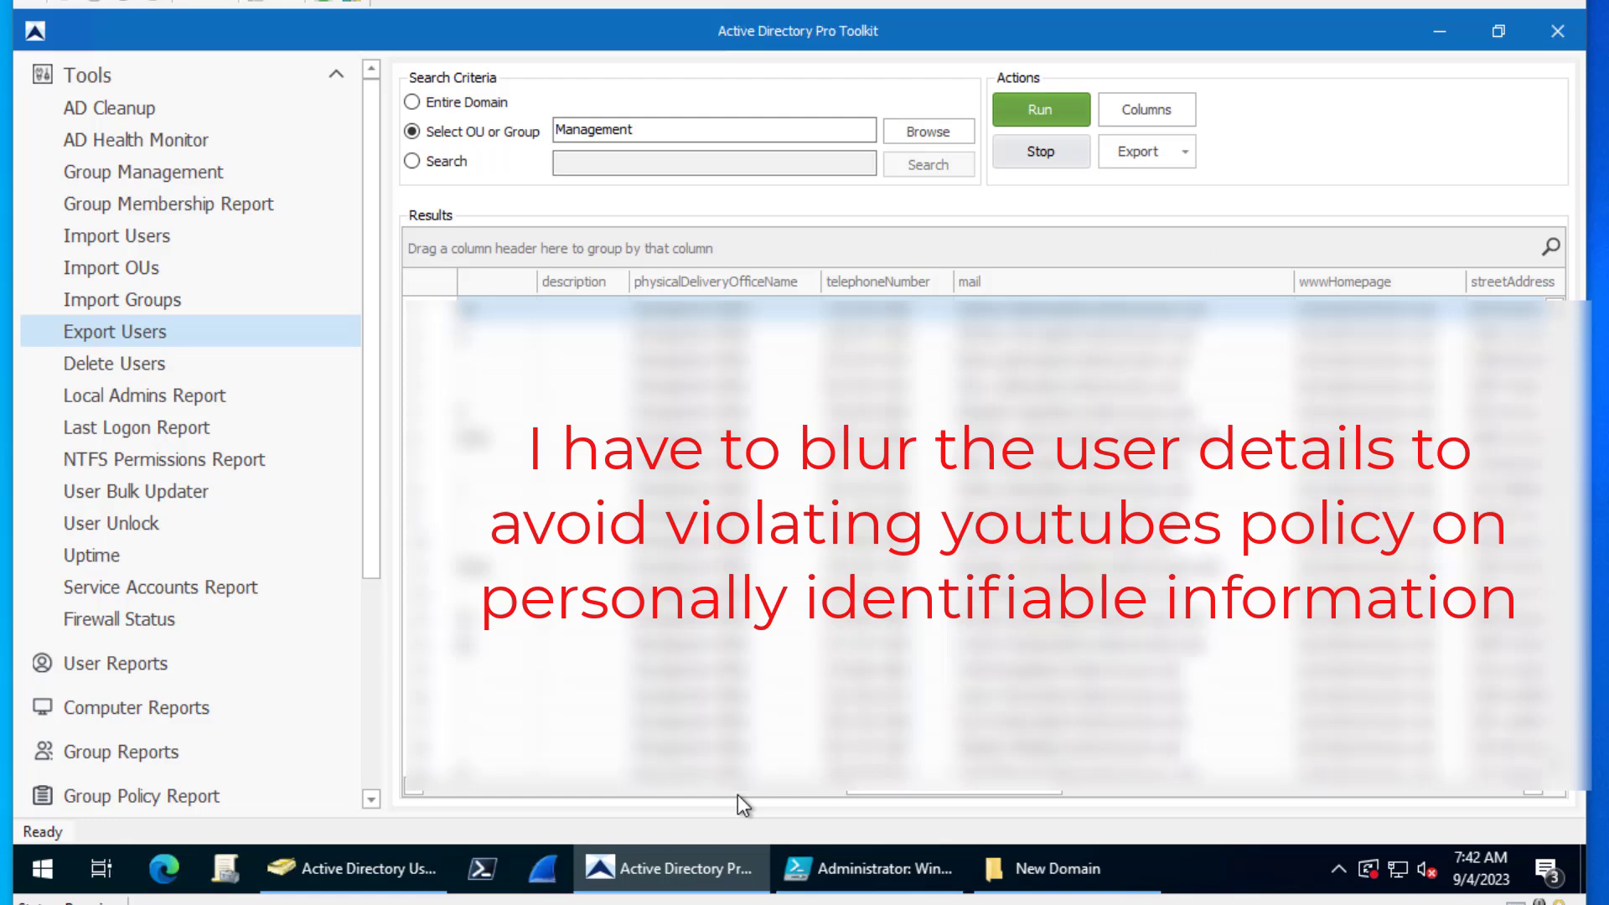
pyautogui.moveTo(947, 797); pyautogui.dragTo(1041, 789)
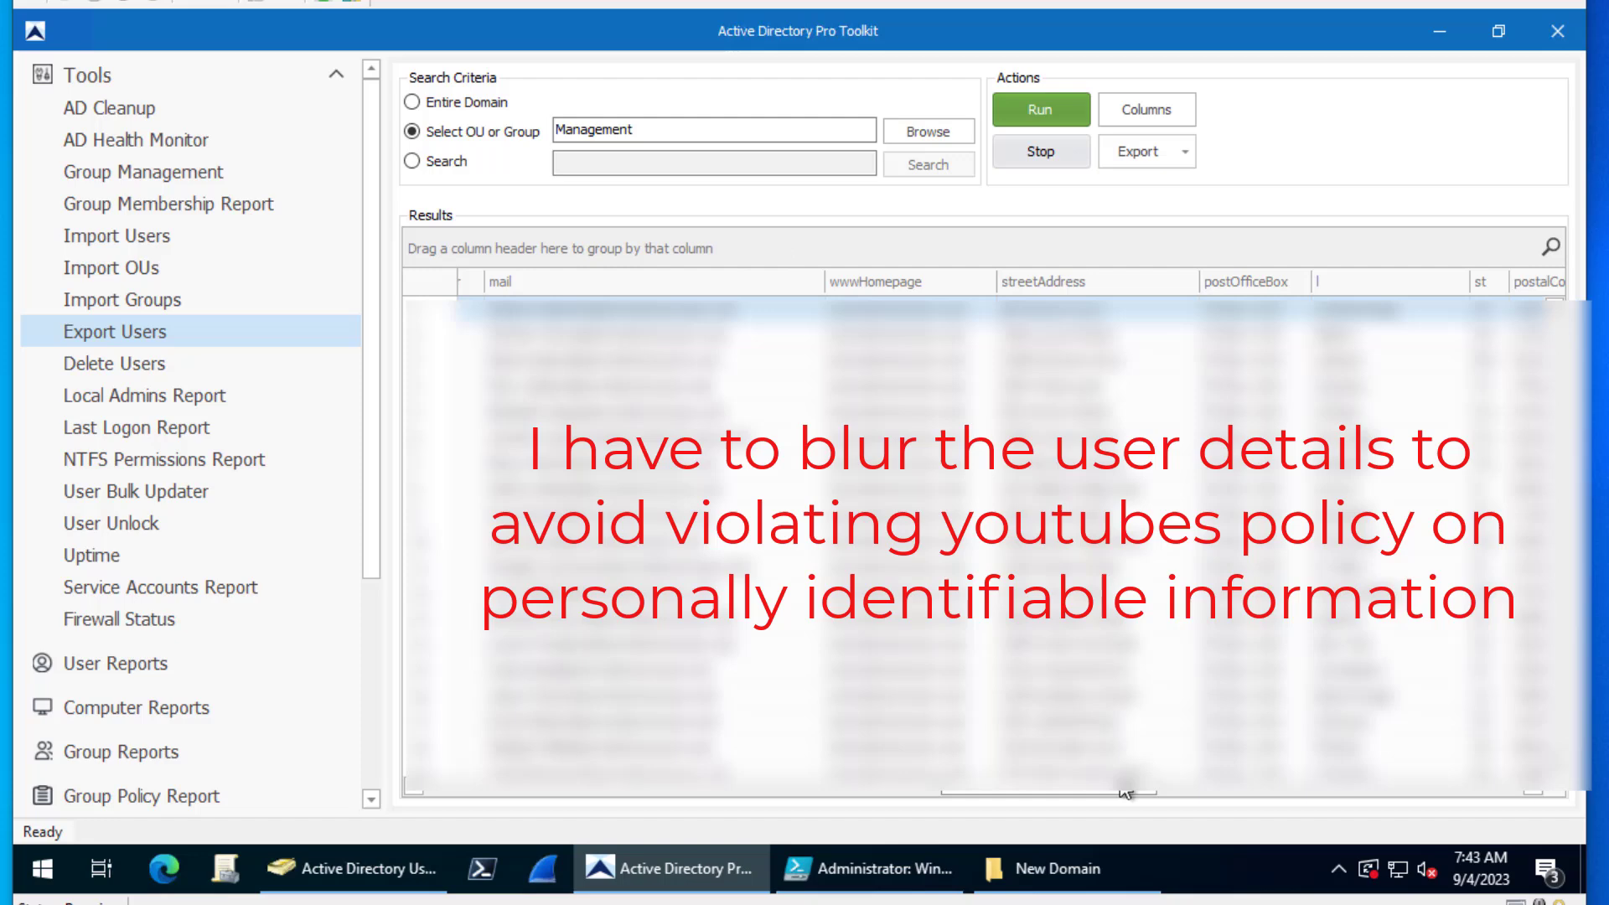
pyautogui.moveTo(1126, 792); pyautogui.dragTo(1346, 787)
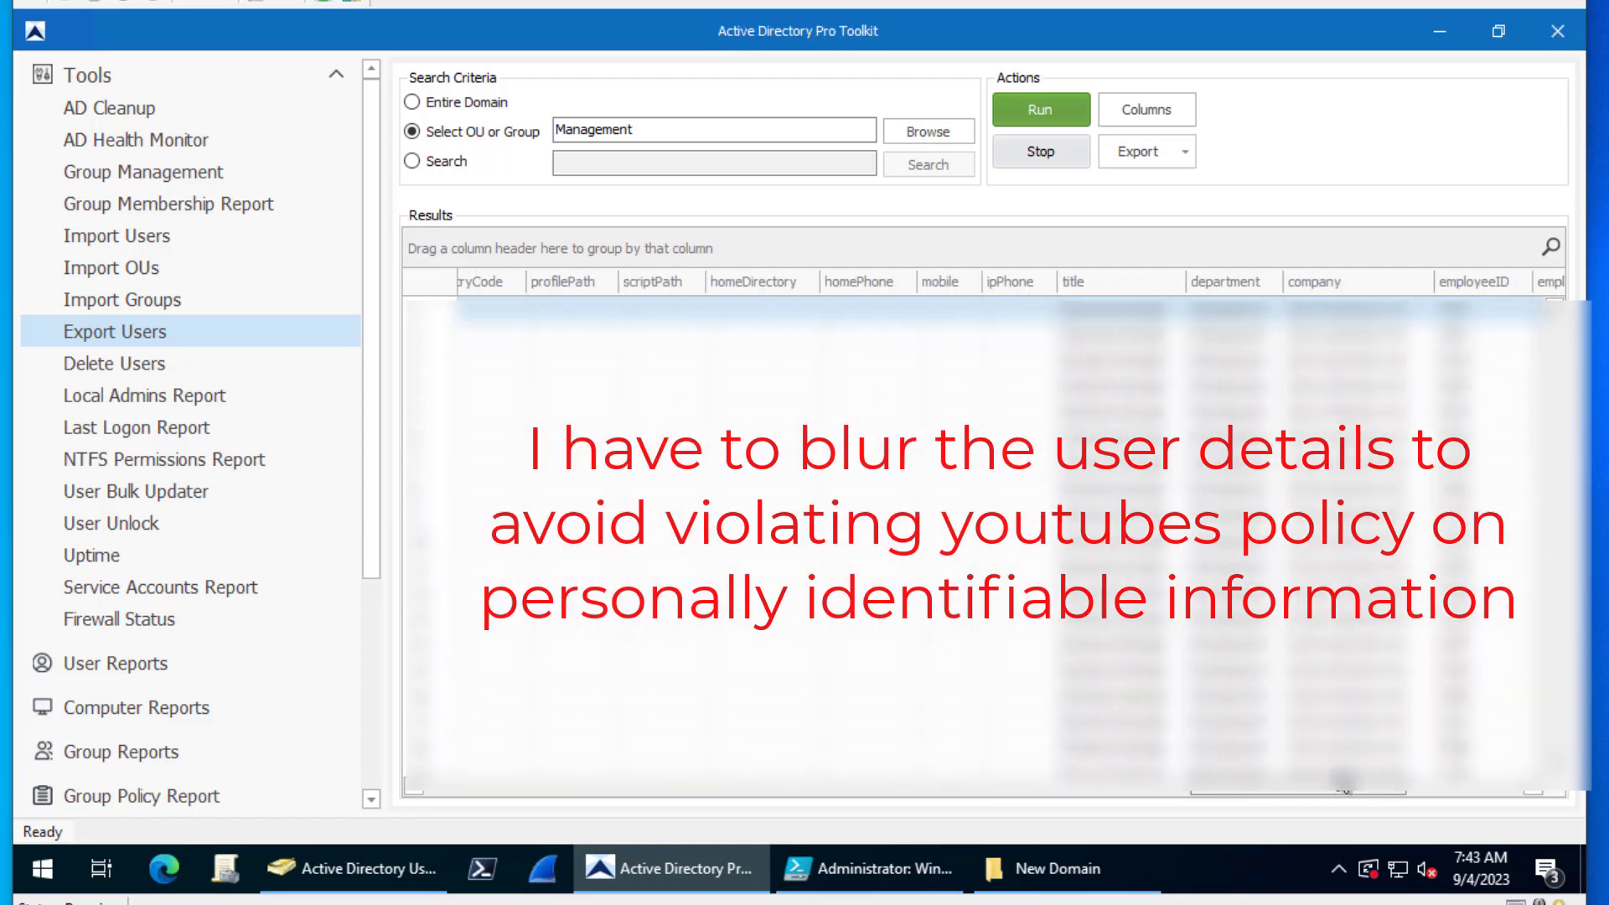
# - Save the Management users as users.csv, then minimize the toolkit and ADUC windows
pyautogui.click(1179, 159)
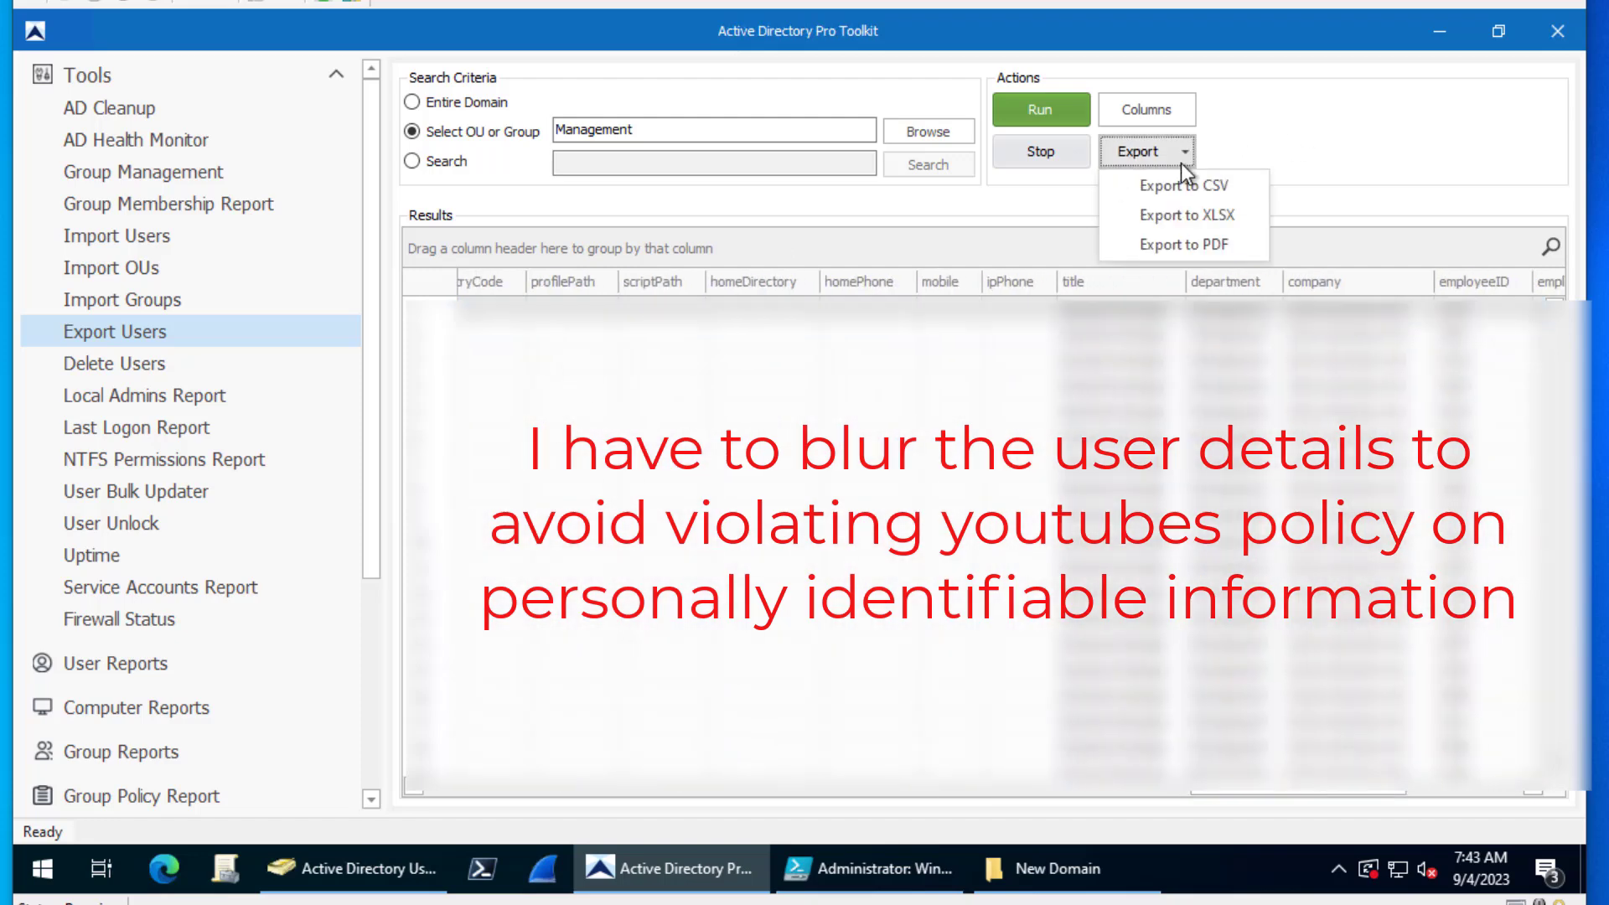
pyautogui.click(1178, 178)
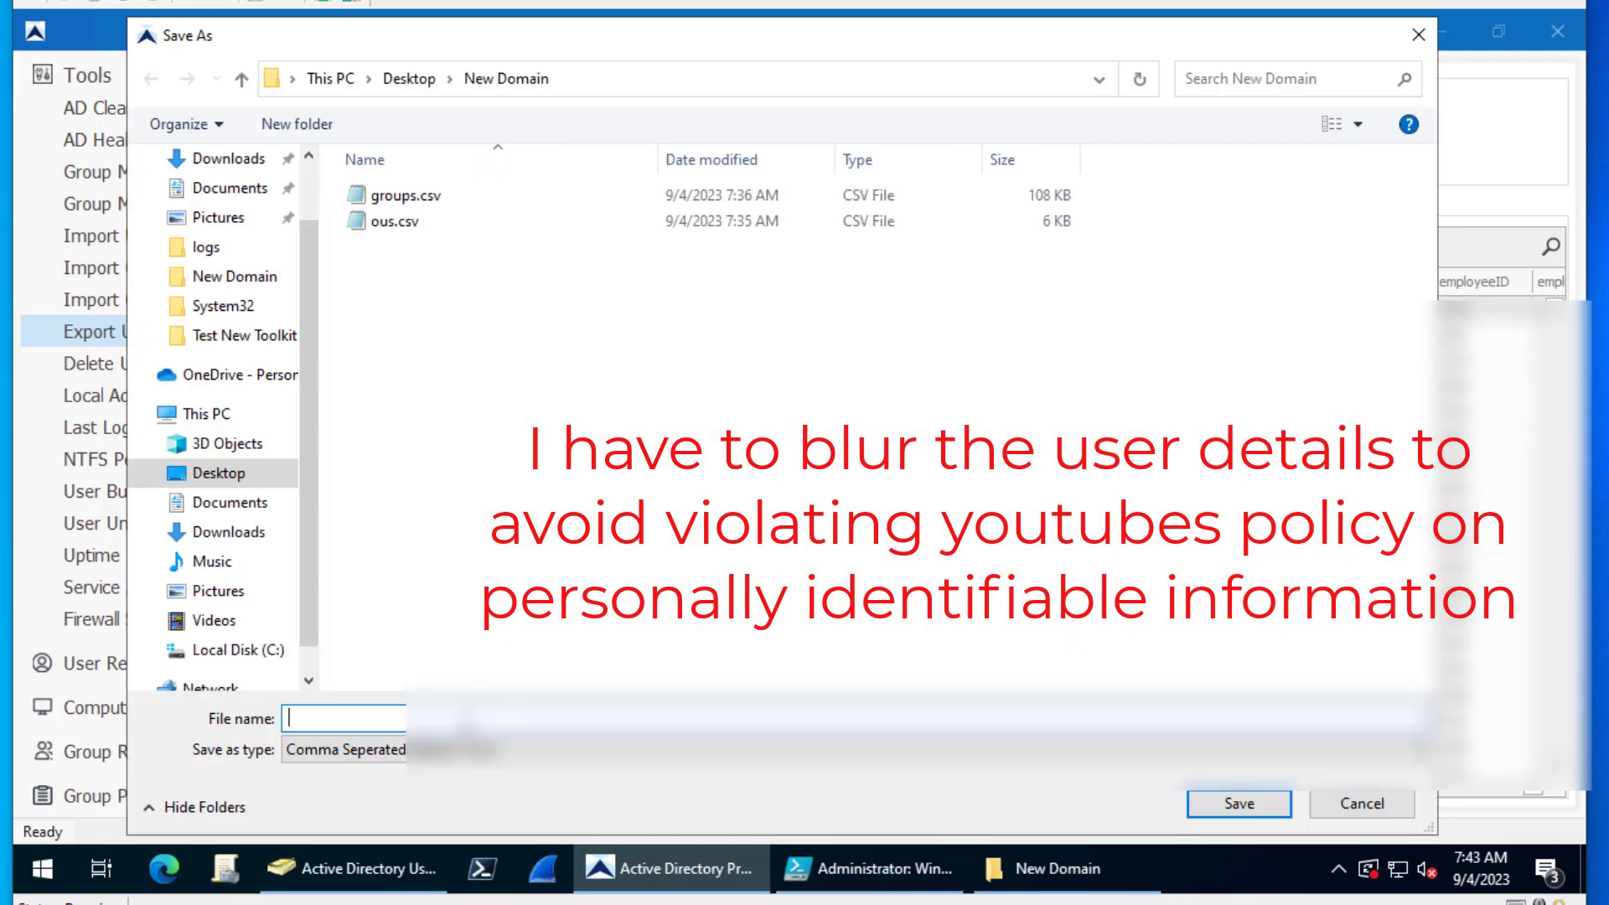
pyautogui.write('users')
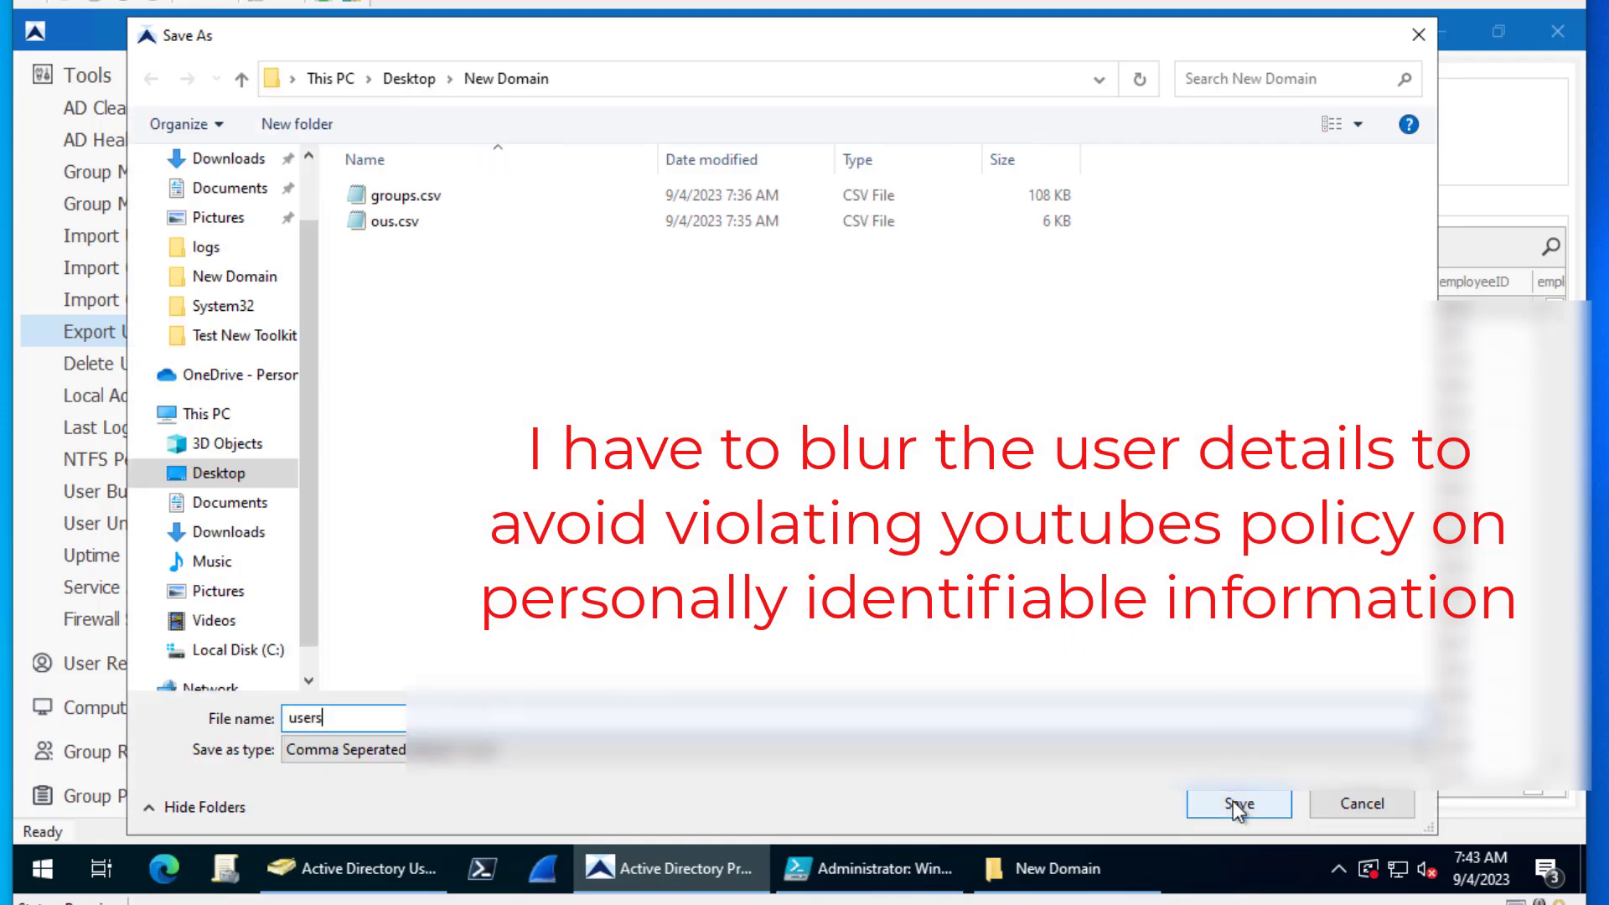
pyautogui.click(1236, 806)
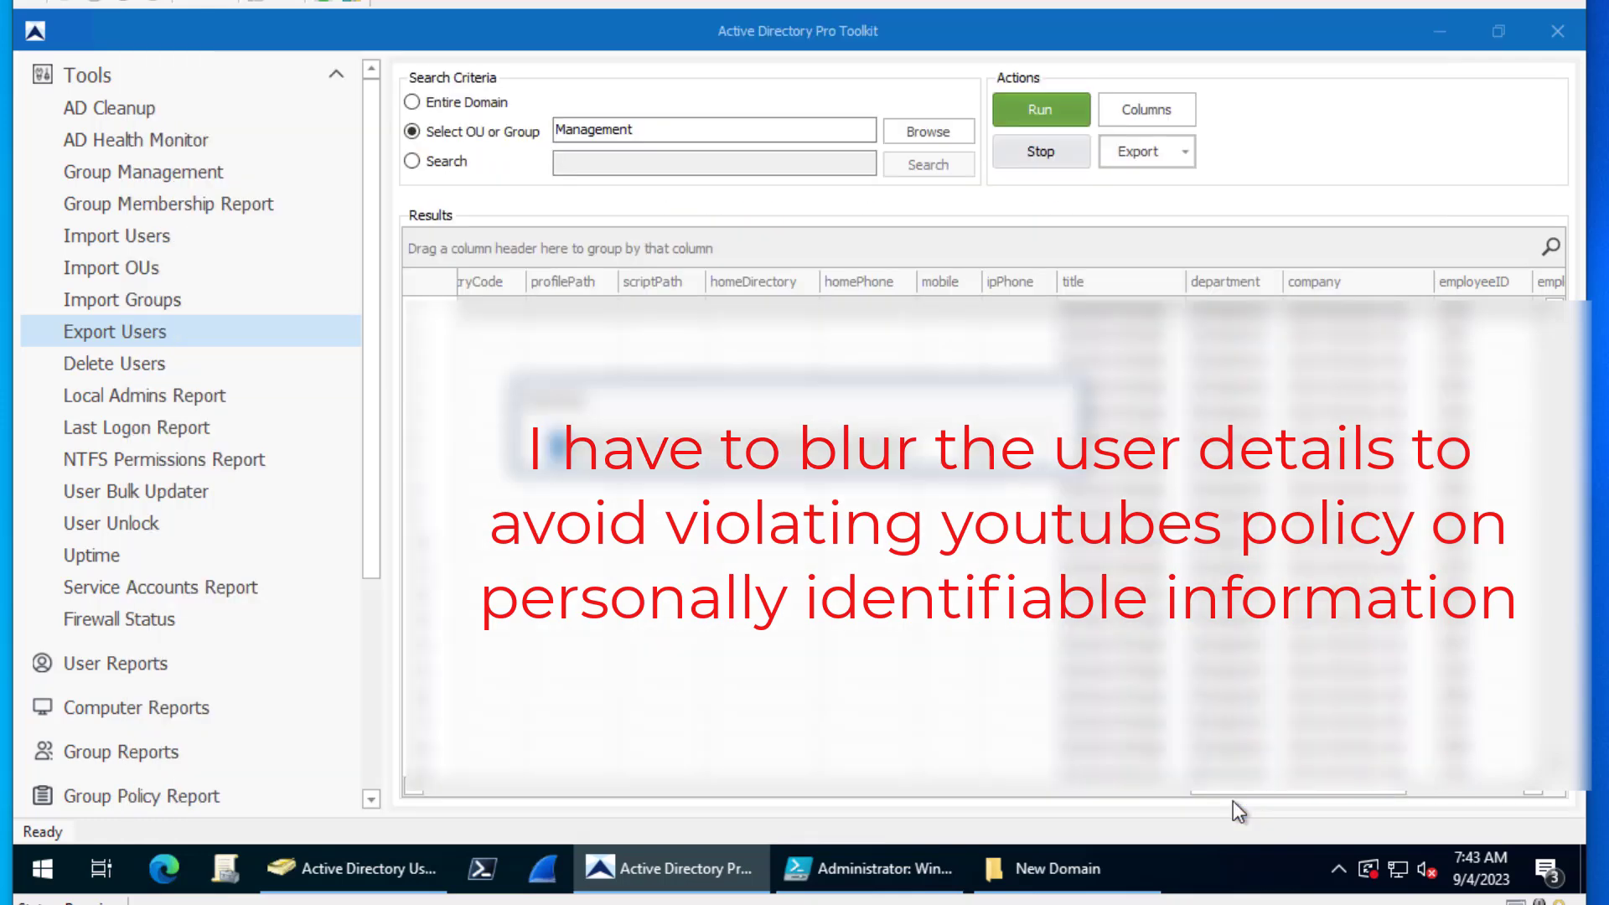
pyautogui.click(1442, 26)
pyautogui.click(1449, 23)
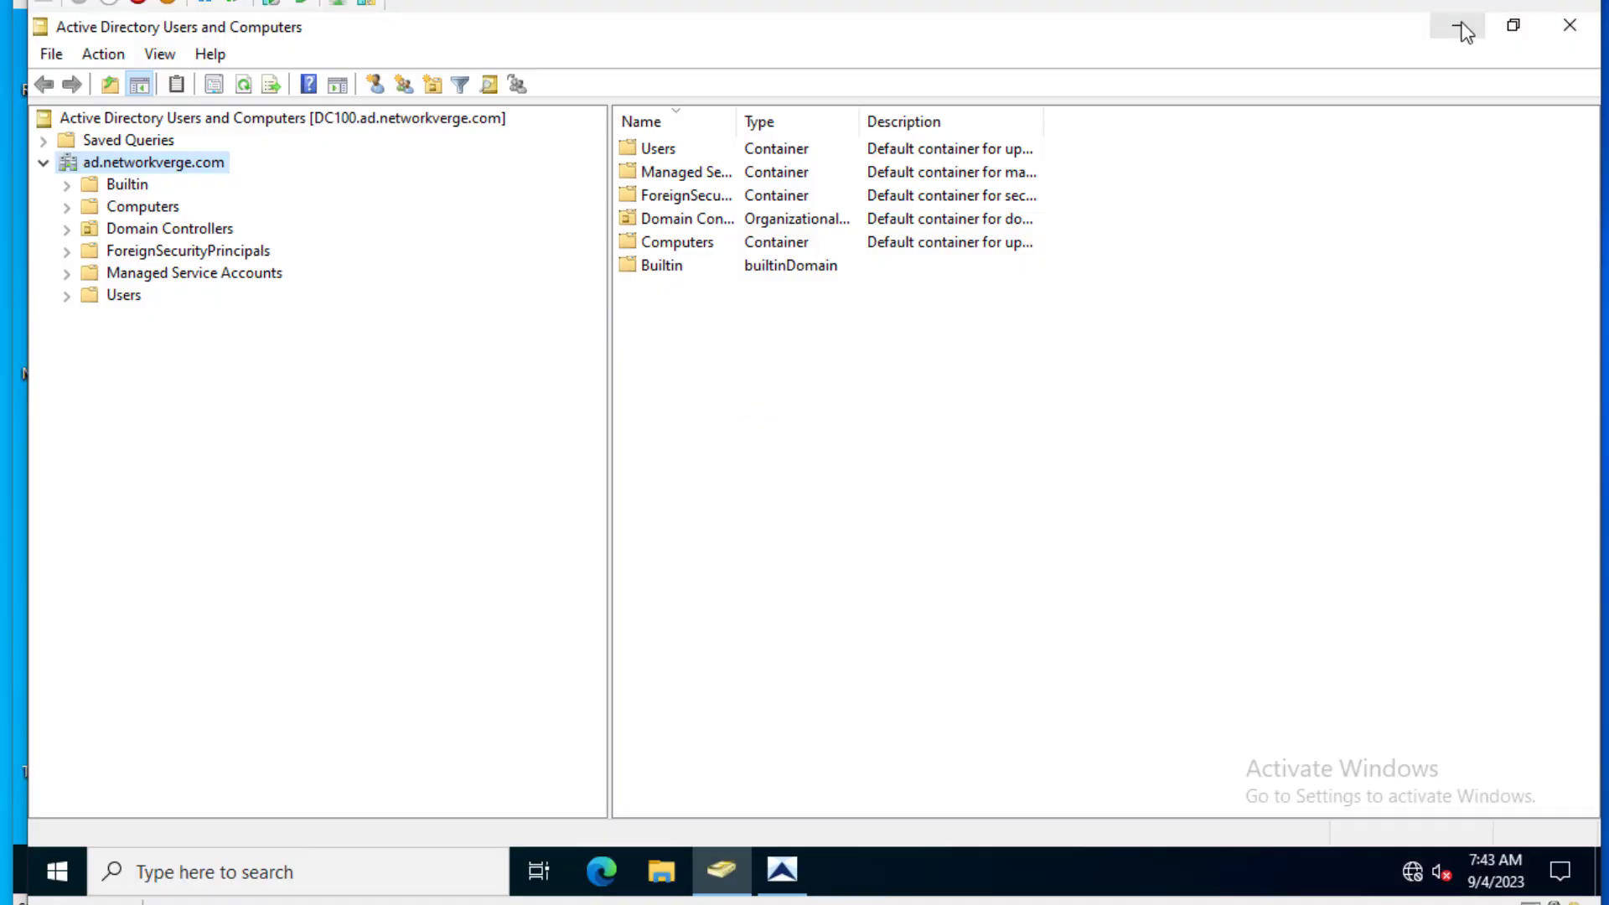
# - On the new server, minimize ADUC and restore the Active Directory Pro Toolkit window
pyautogui.click(1462, 25)
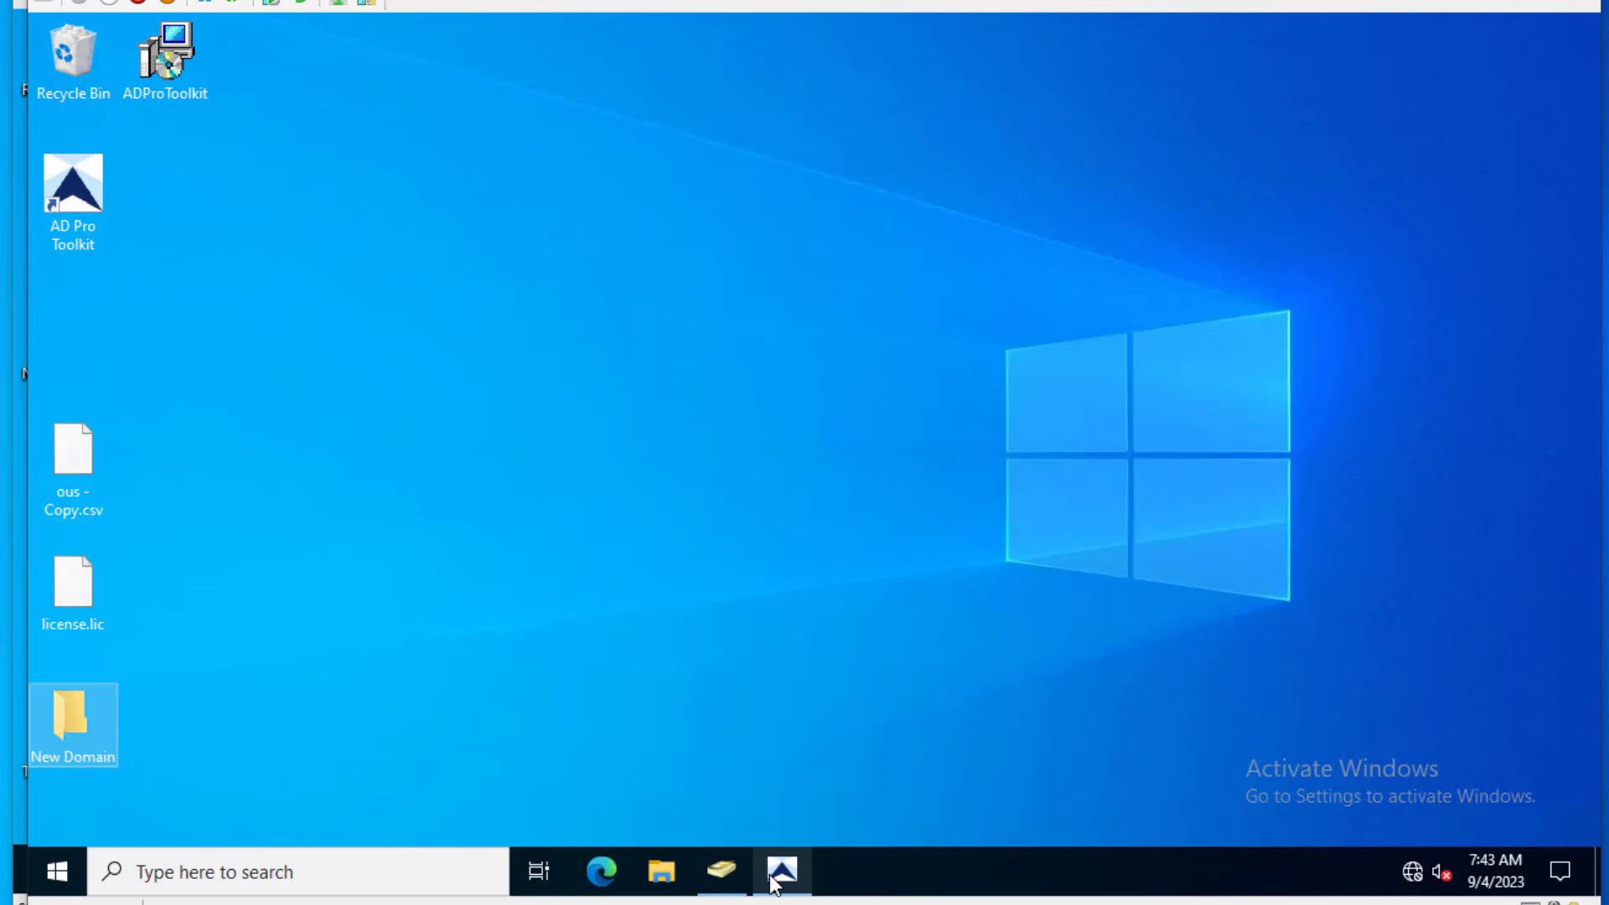
pyautogui.moveTo(782, 871)
pyautogui.click(770, 777)
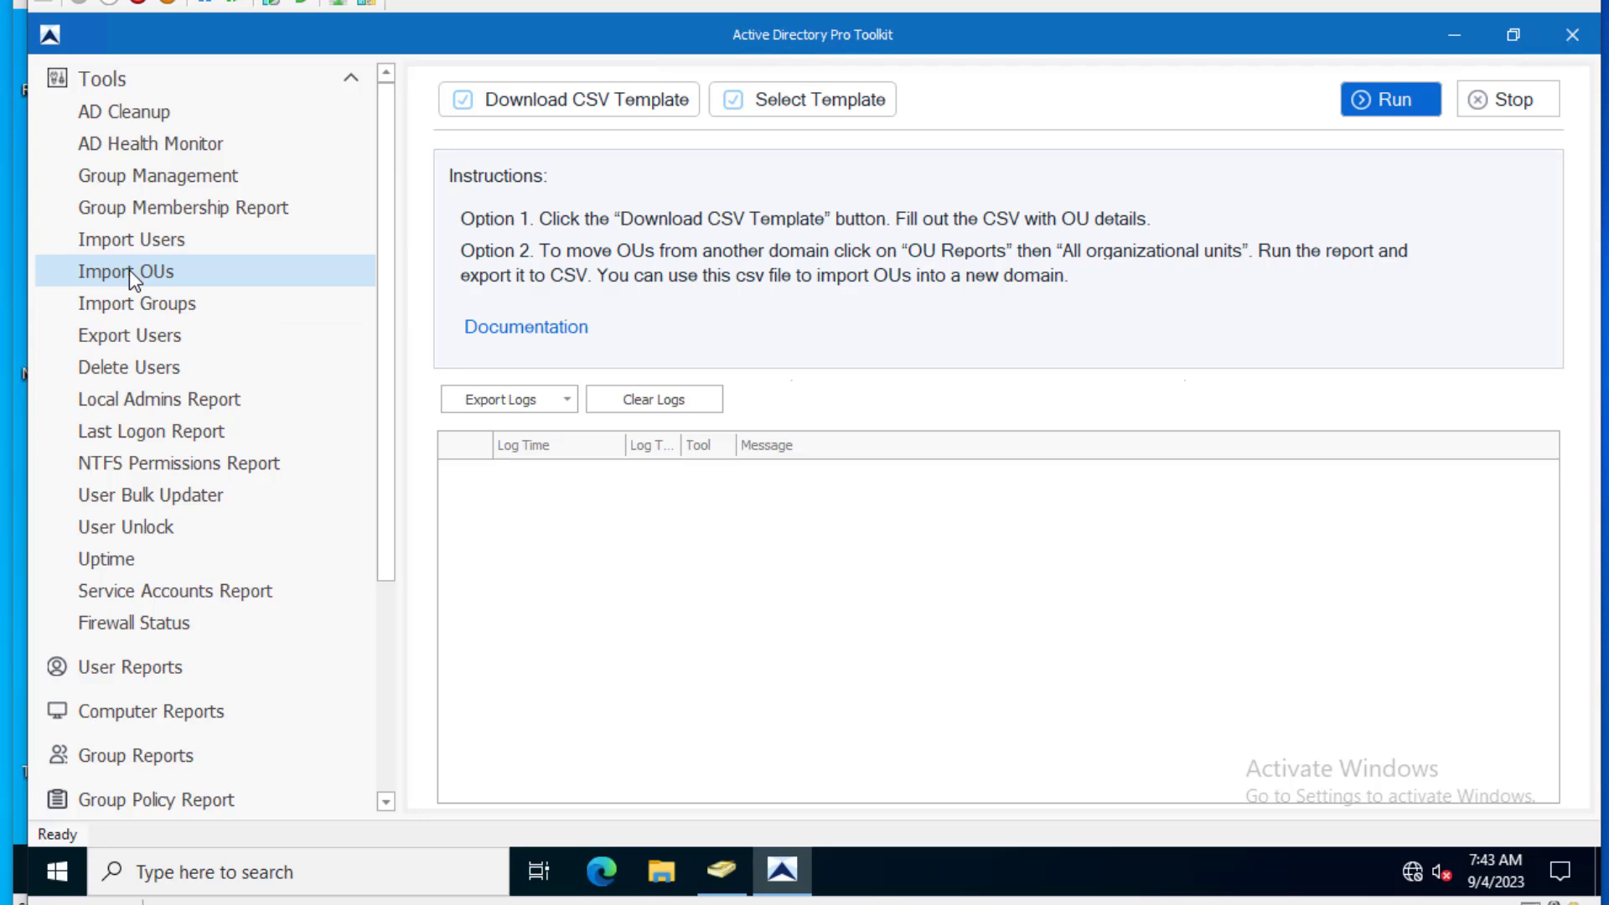
# - Load ous.csv from New Domain into Import OUs and run the import of 55 OUs
pyautogui.click(825, 104)
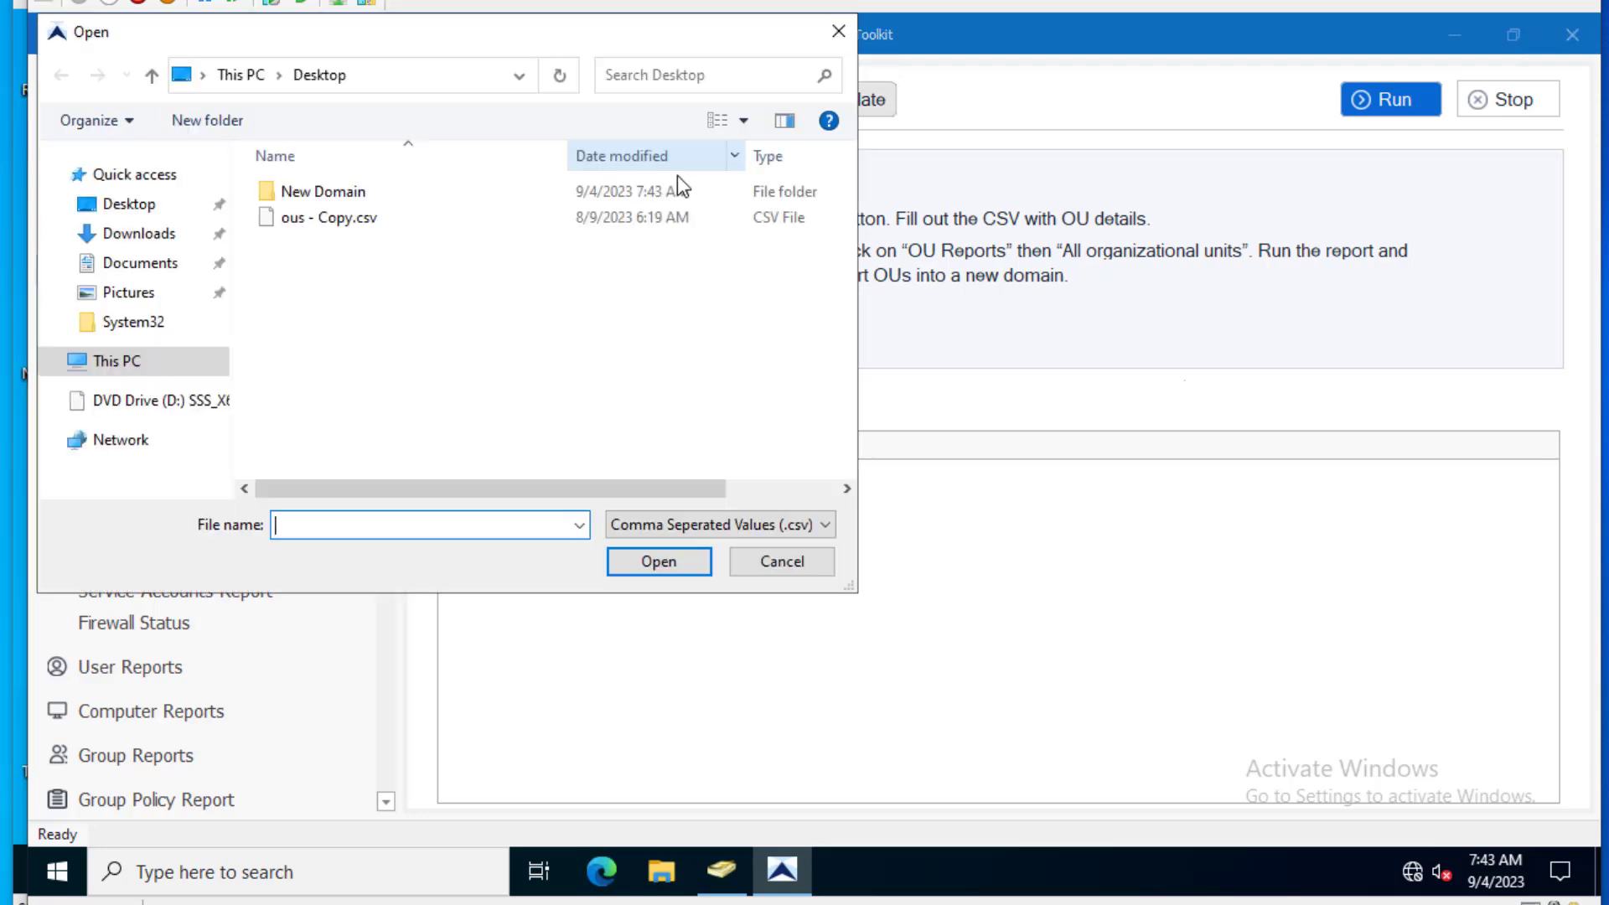
pyautogui.doubleClick(339, 194)
pyautogui.click(330, 217)
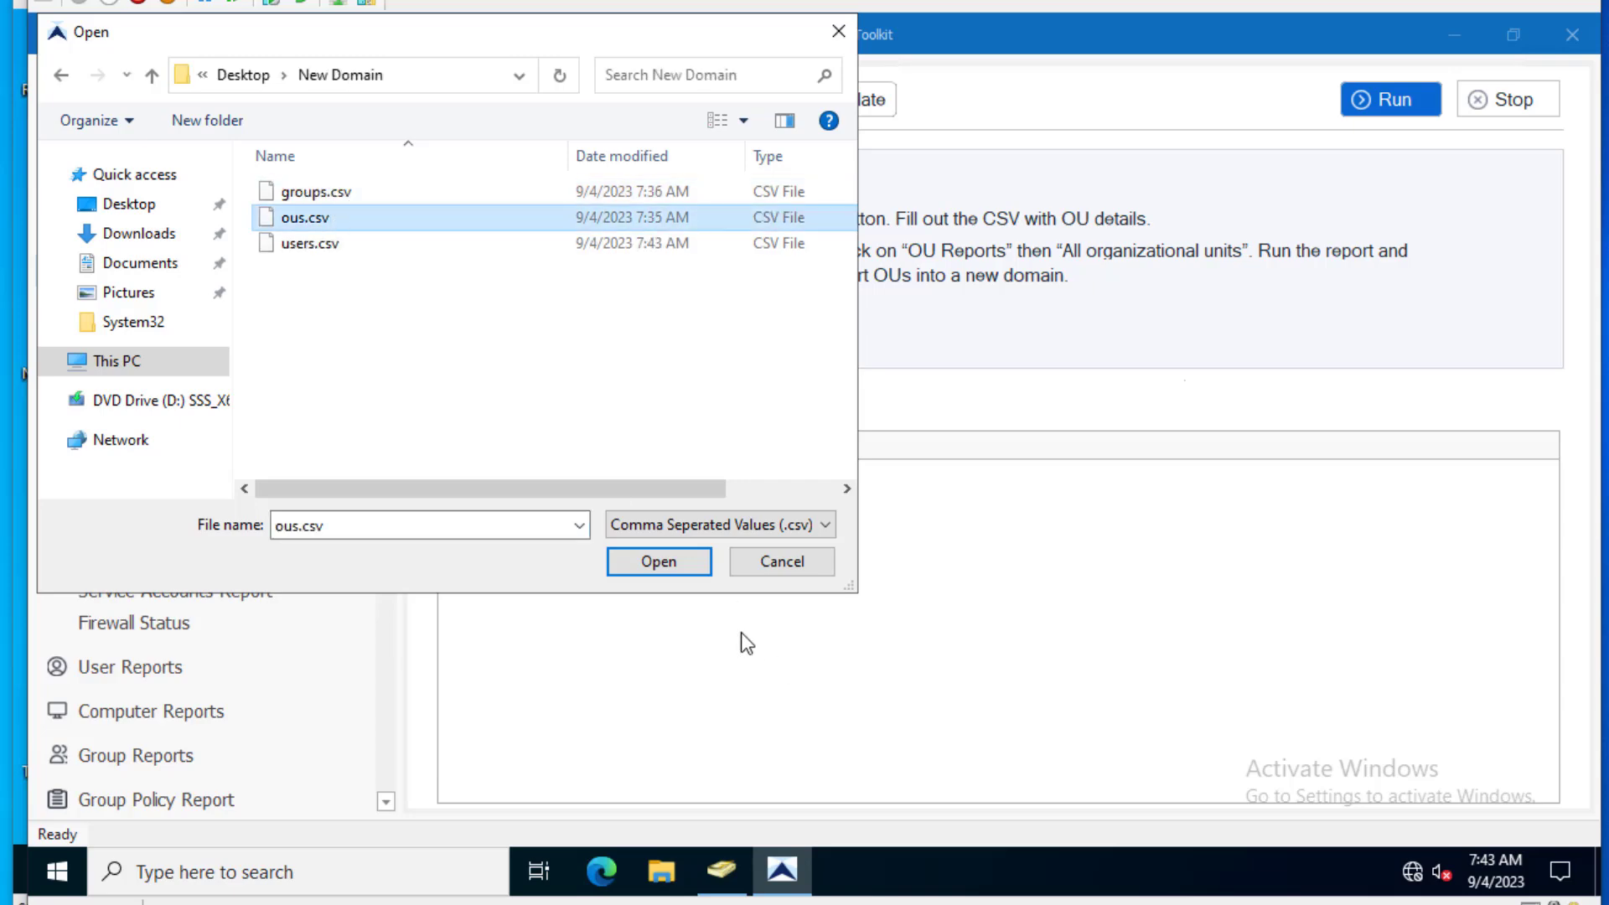
pyautogui.click(659, 561)
pyautogui.click(1406, 102)
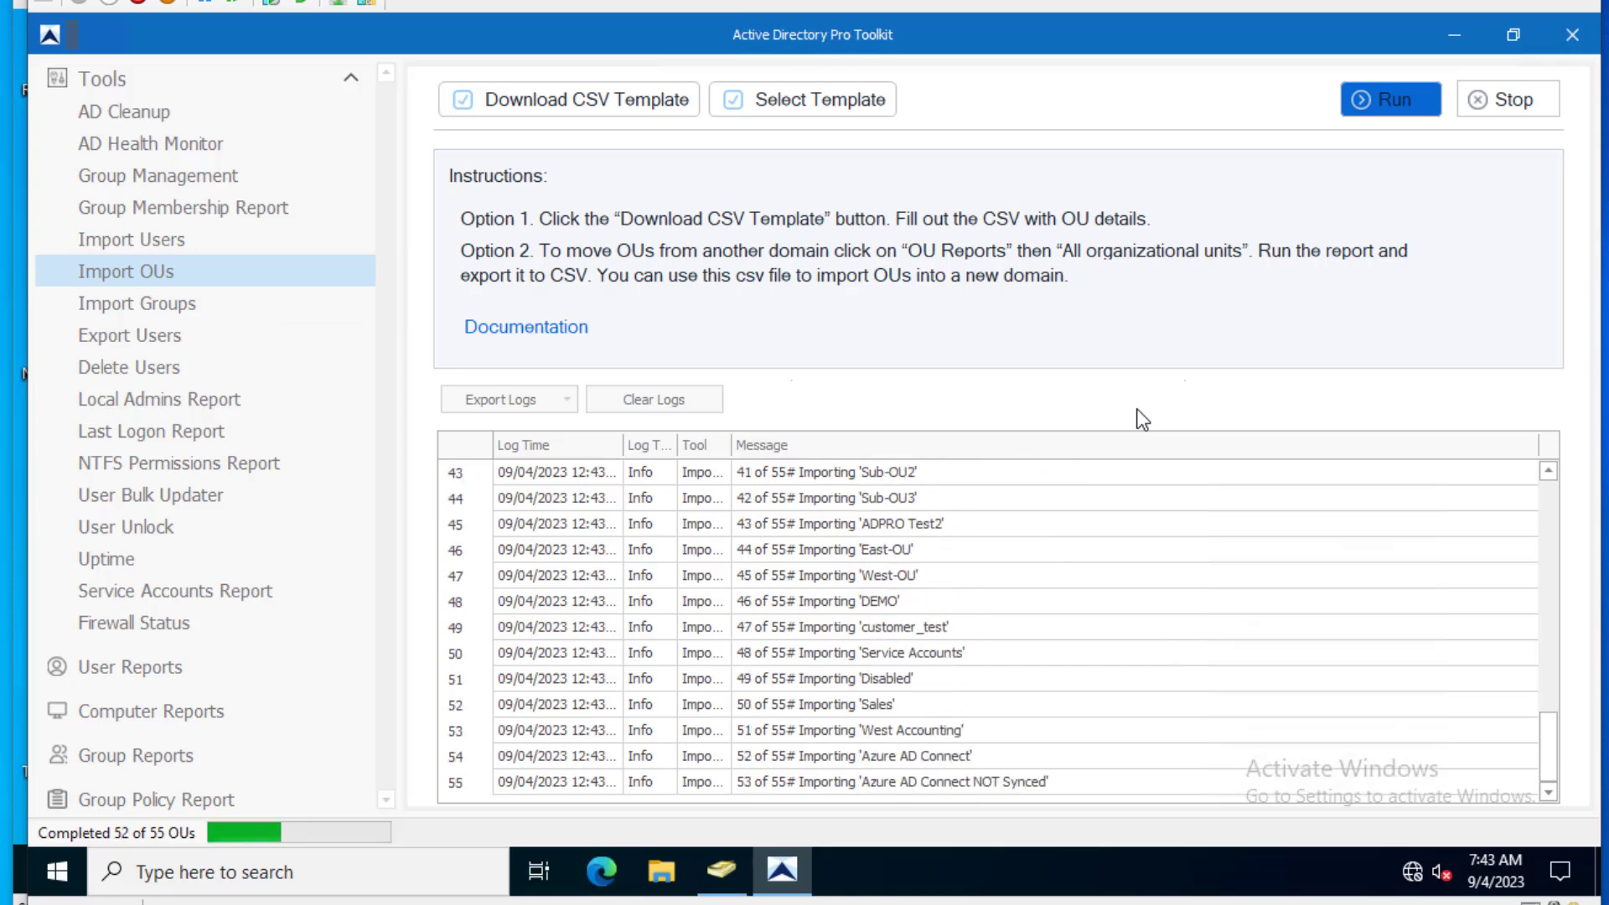
# - Refresh ad.networkverge.com in ADUC so the imported OUs appear
pyautogui.click(720, 872)
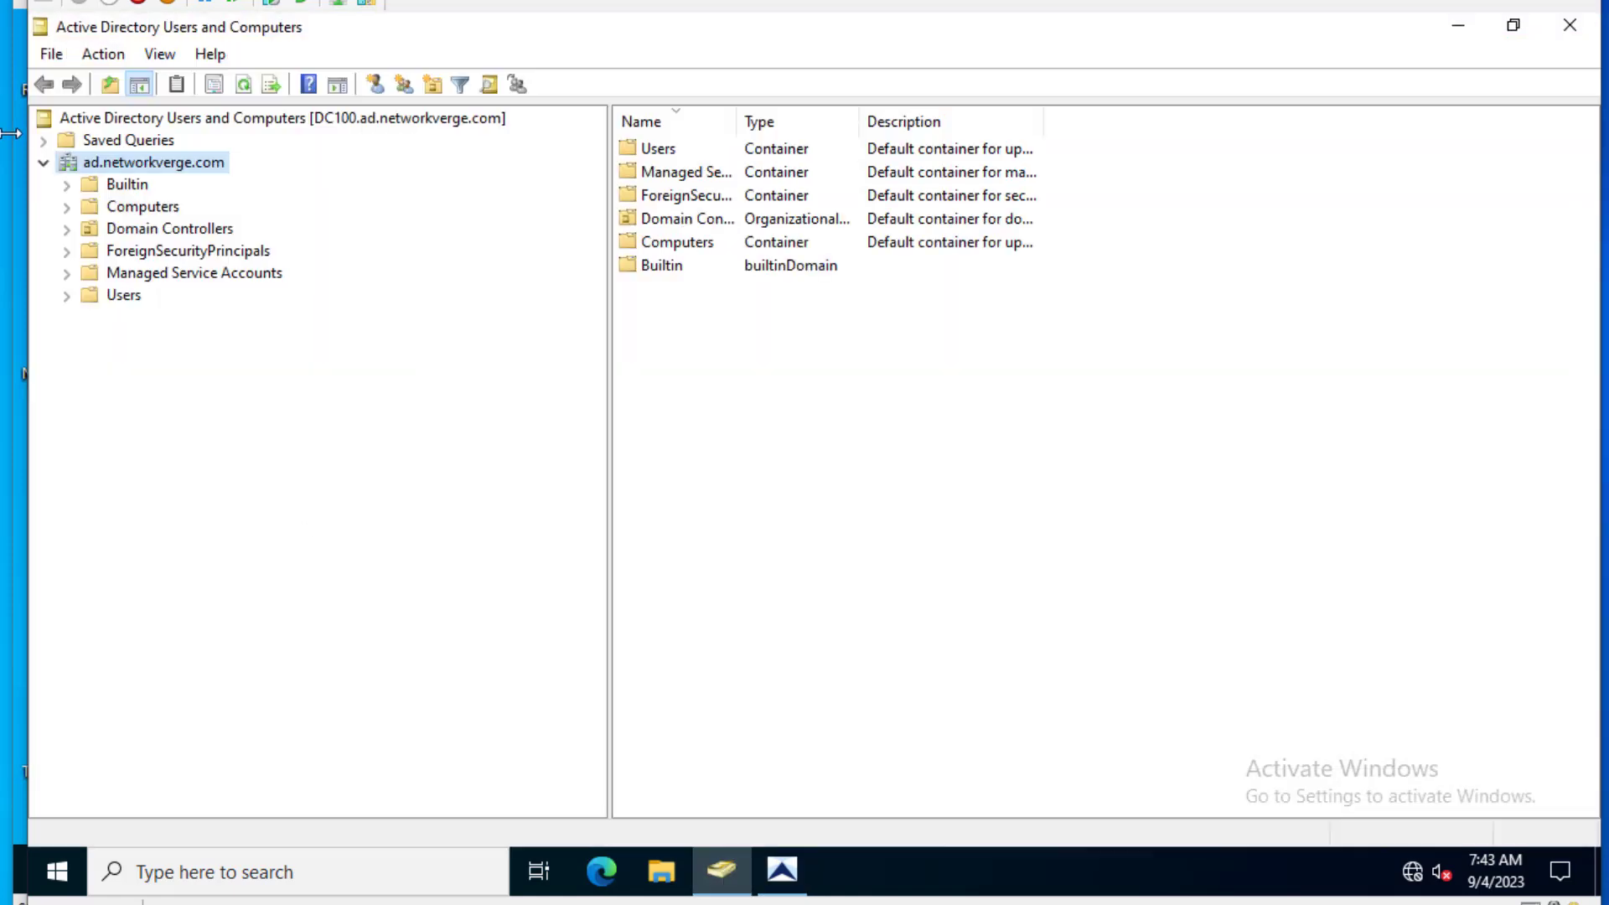
pyautogui.rightClick(144, 163)
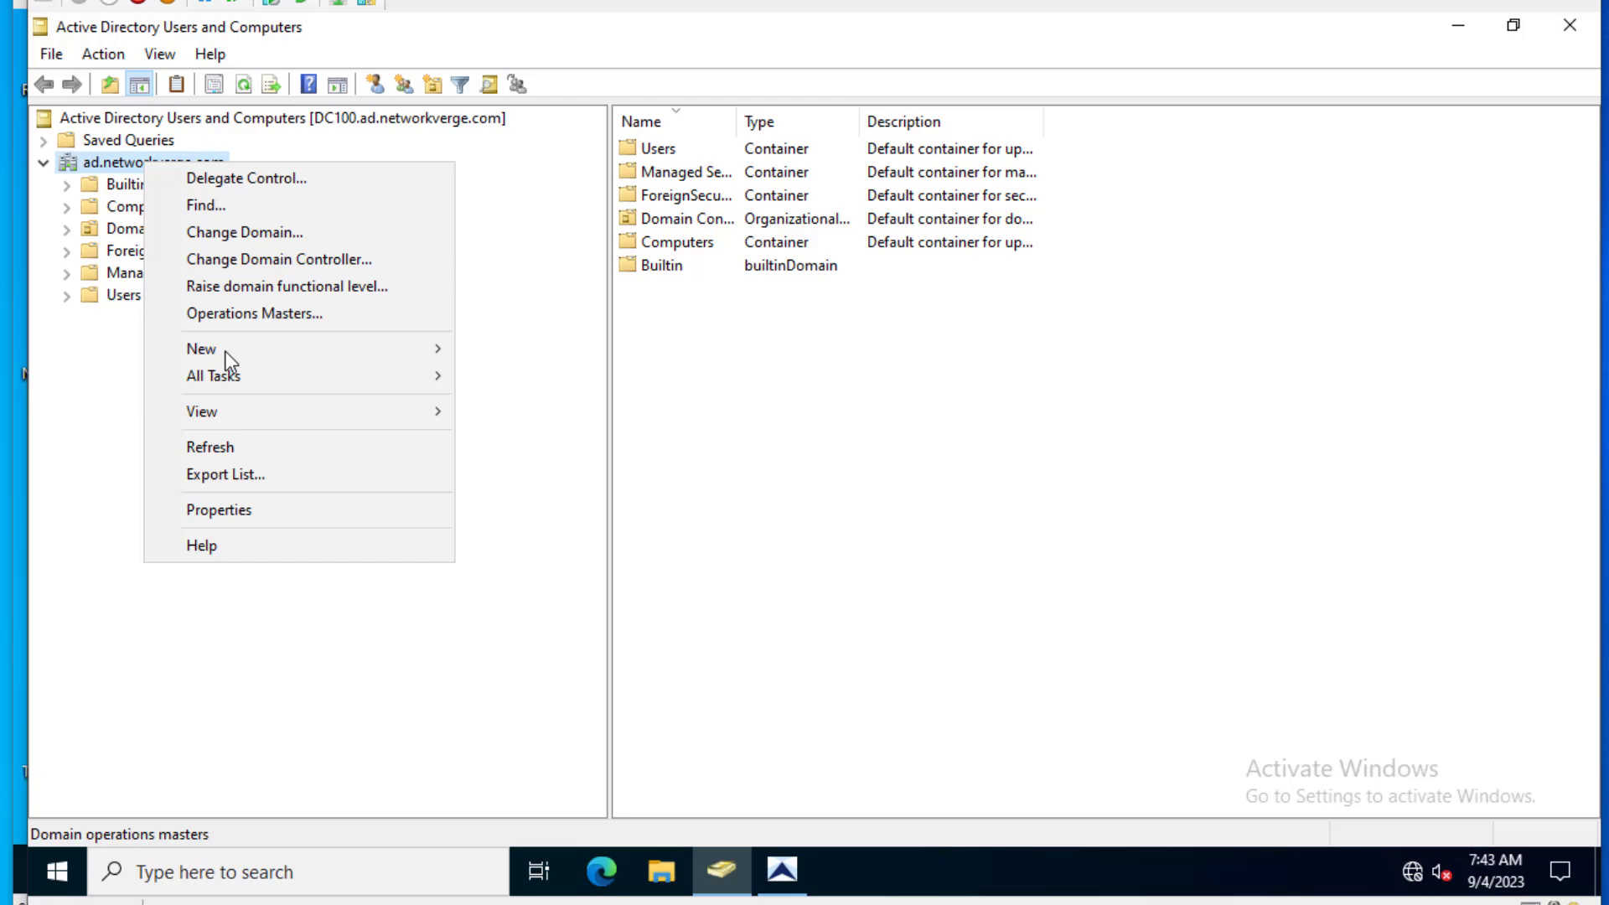
pyautogui.click(250, 448)
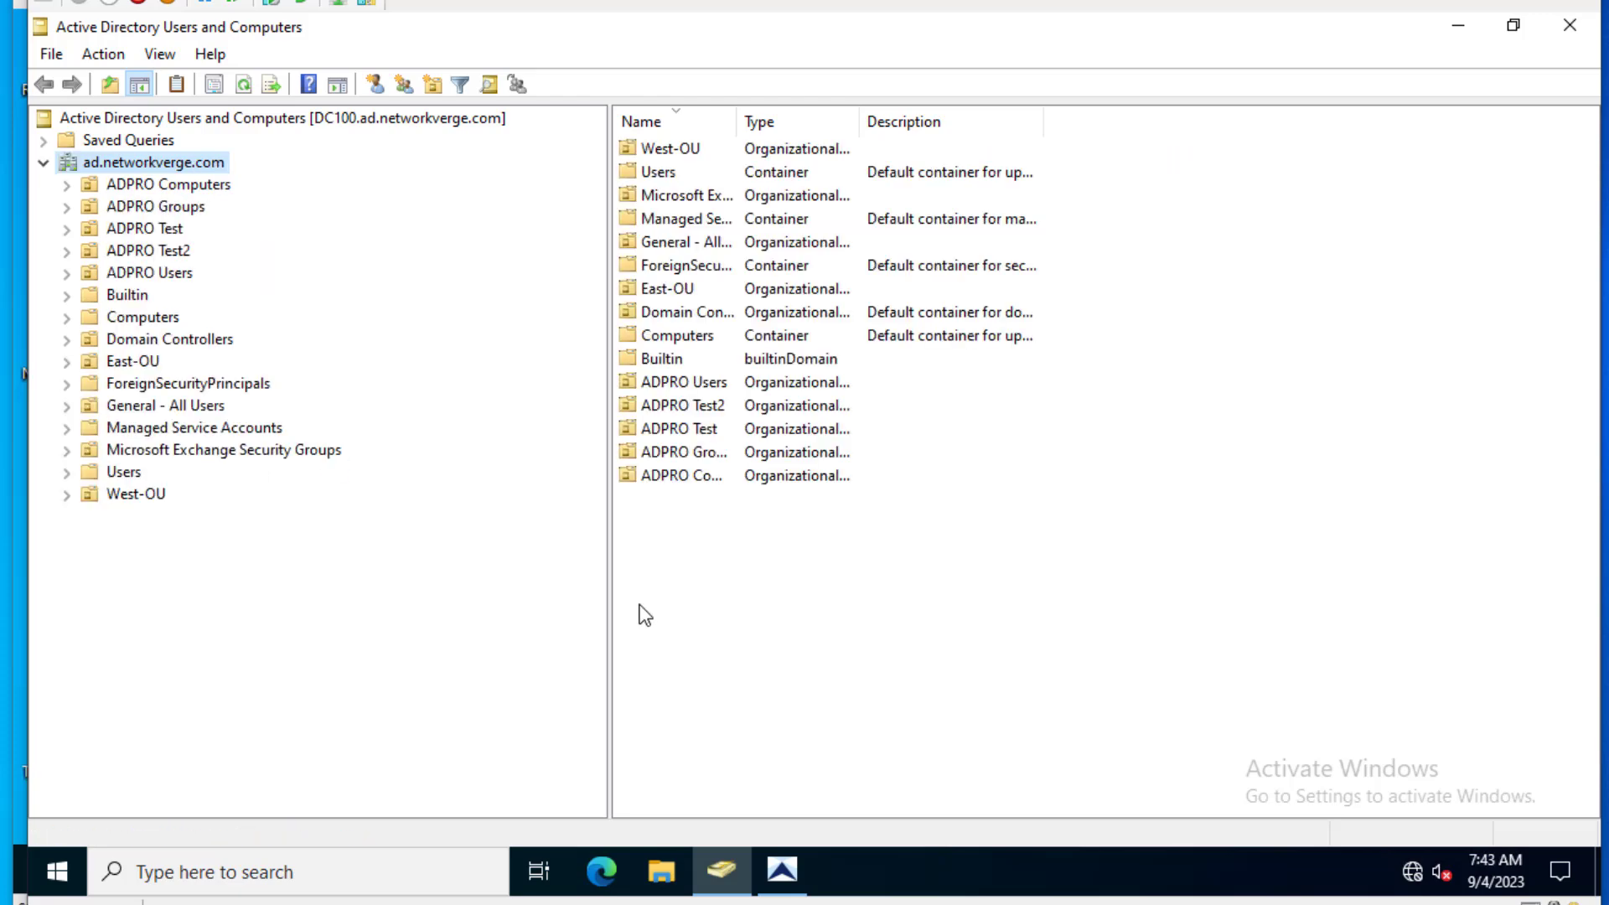
# - Expand ADPRO Computers and view its Accounting and Conference Rooms OUs
pyautogui.click(162, 186)
pyautogui.click(67, 185)
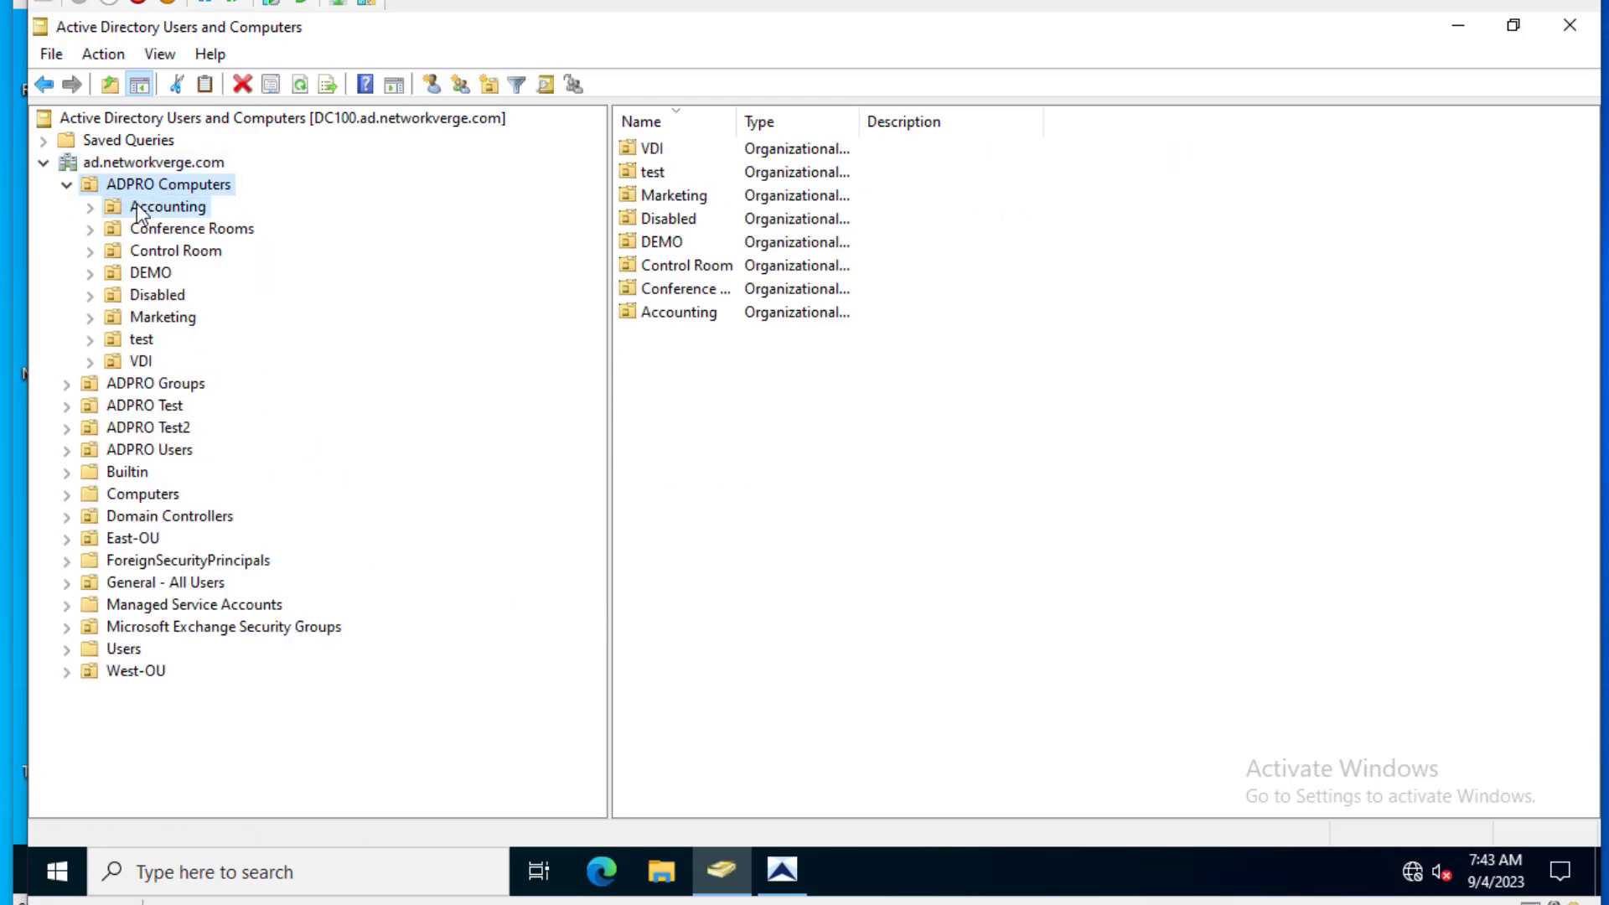
pyautogui.click(138, 210)
pyautogui.click(211, 229)
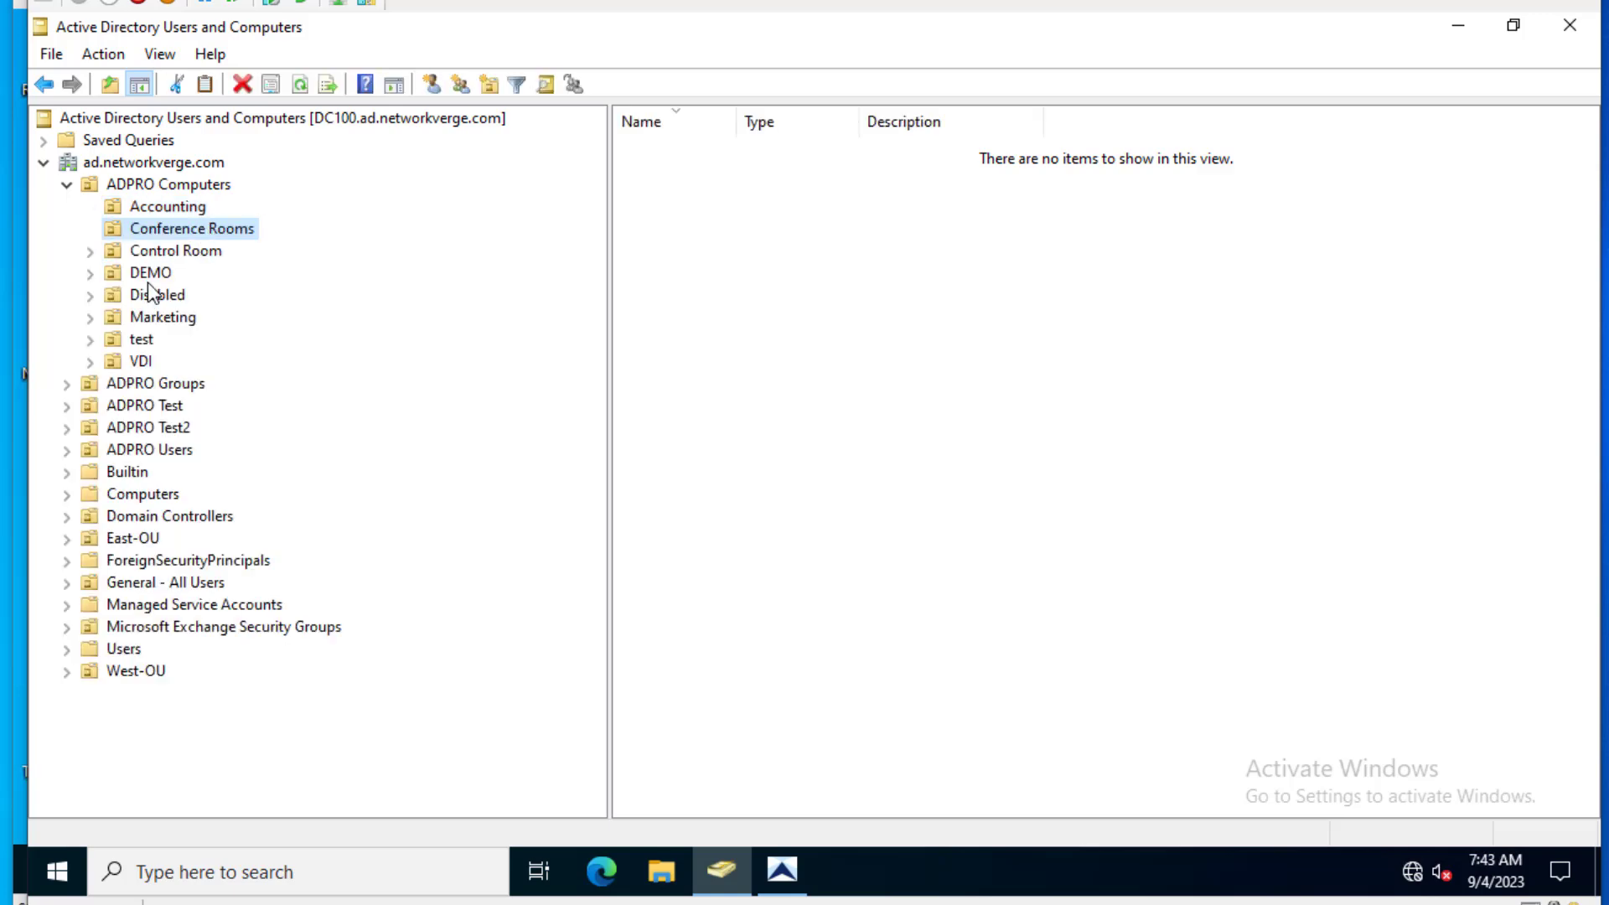
# - Expand ADPRO Groups and view its Accounting and Block PowerShell OUs
pyautogui.click(67, 384)
pyautogui.click(161, 407)
pyautogui.click(168, 427)
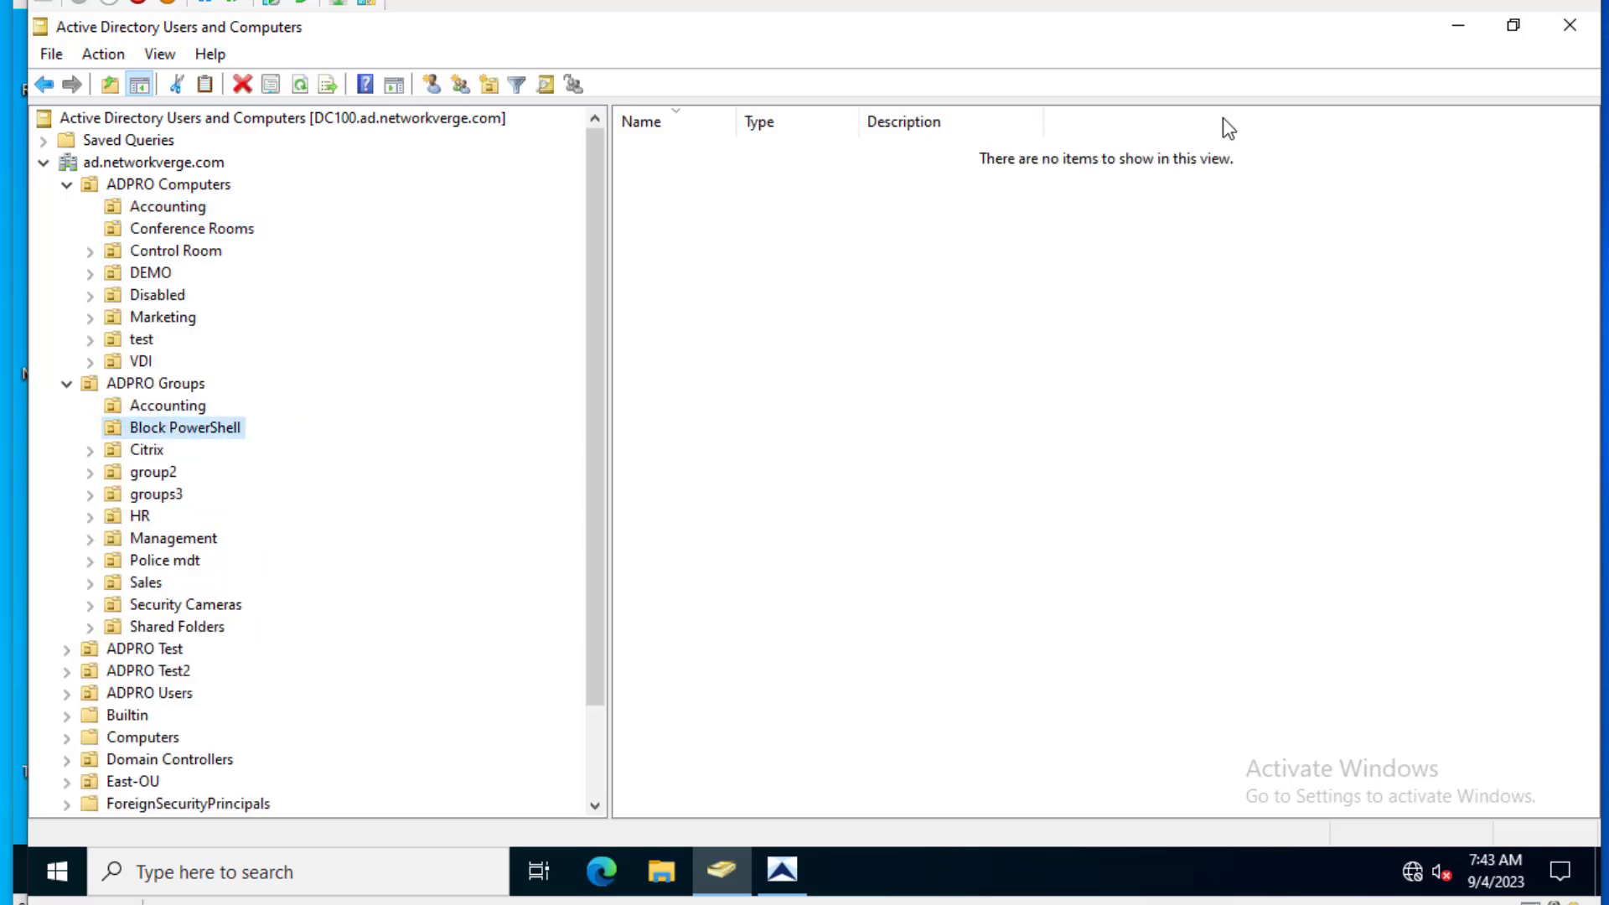
pyautogui.click(782, 871)
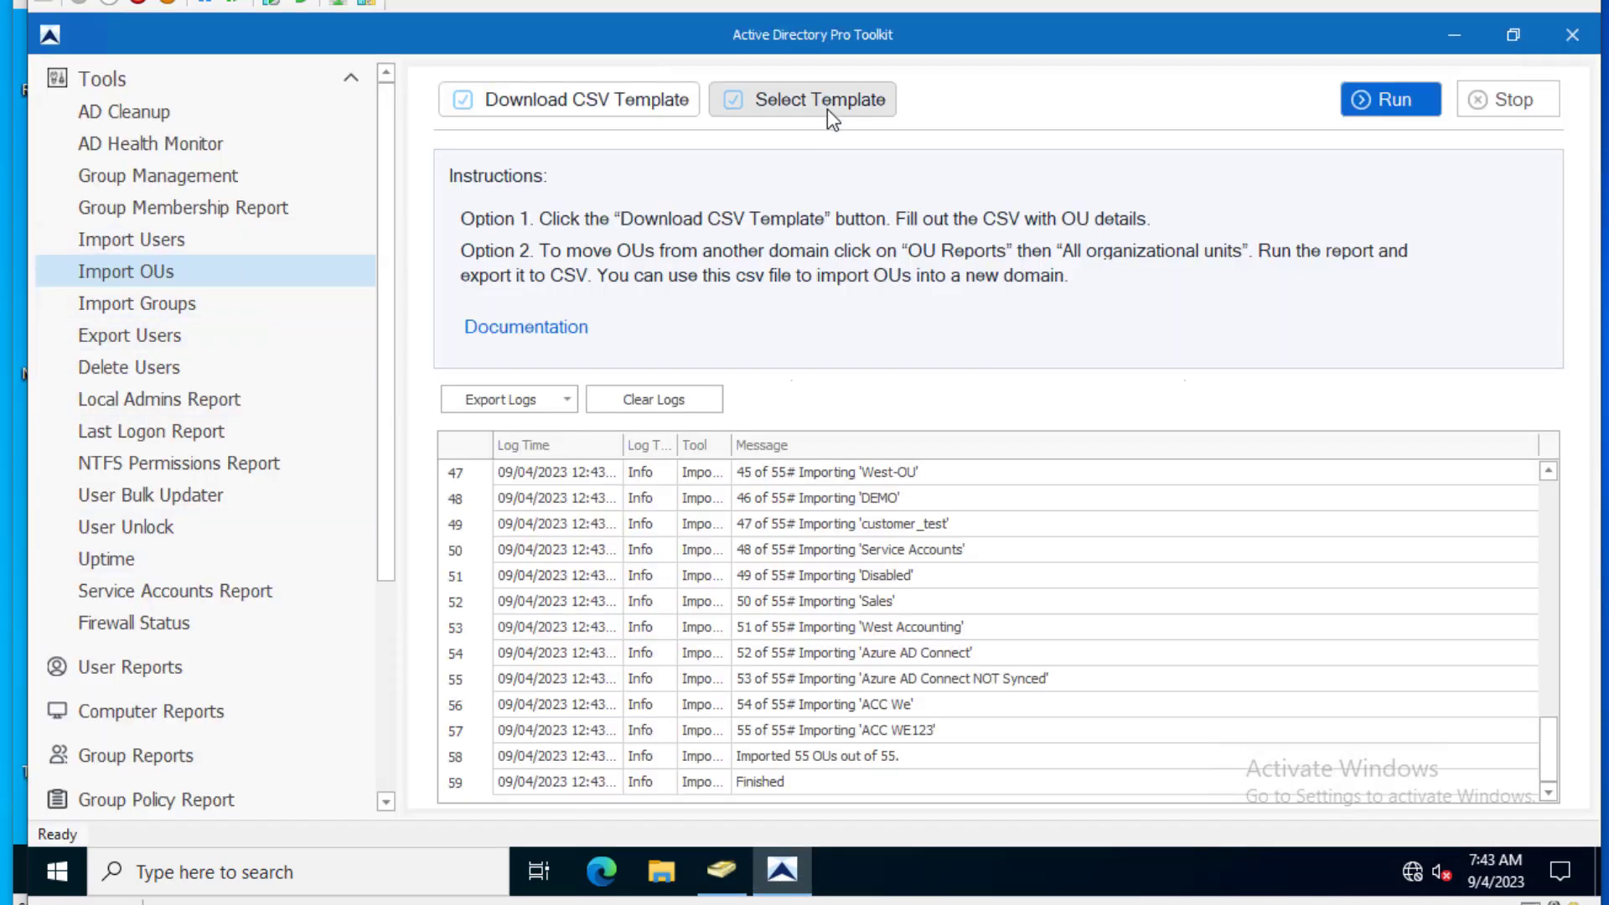
# - Import groups.csv via Import Groups, bringing in 618 of 667 groups
pyautogui.click(124, 302)
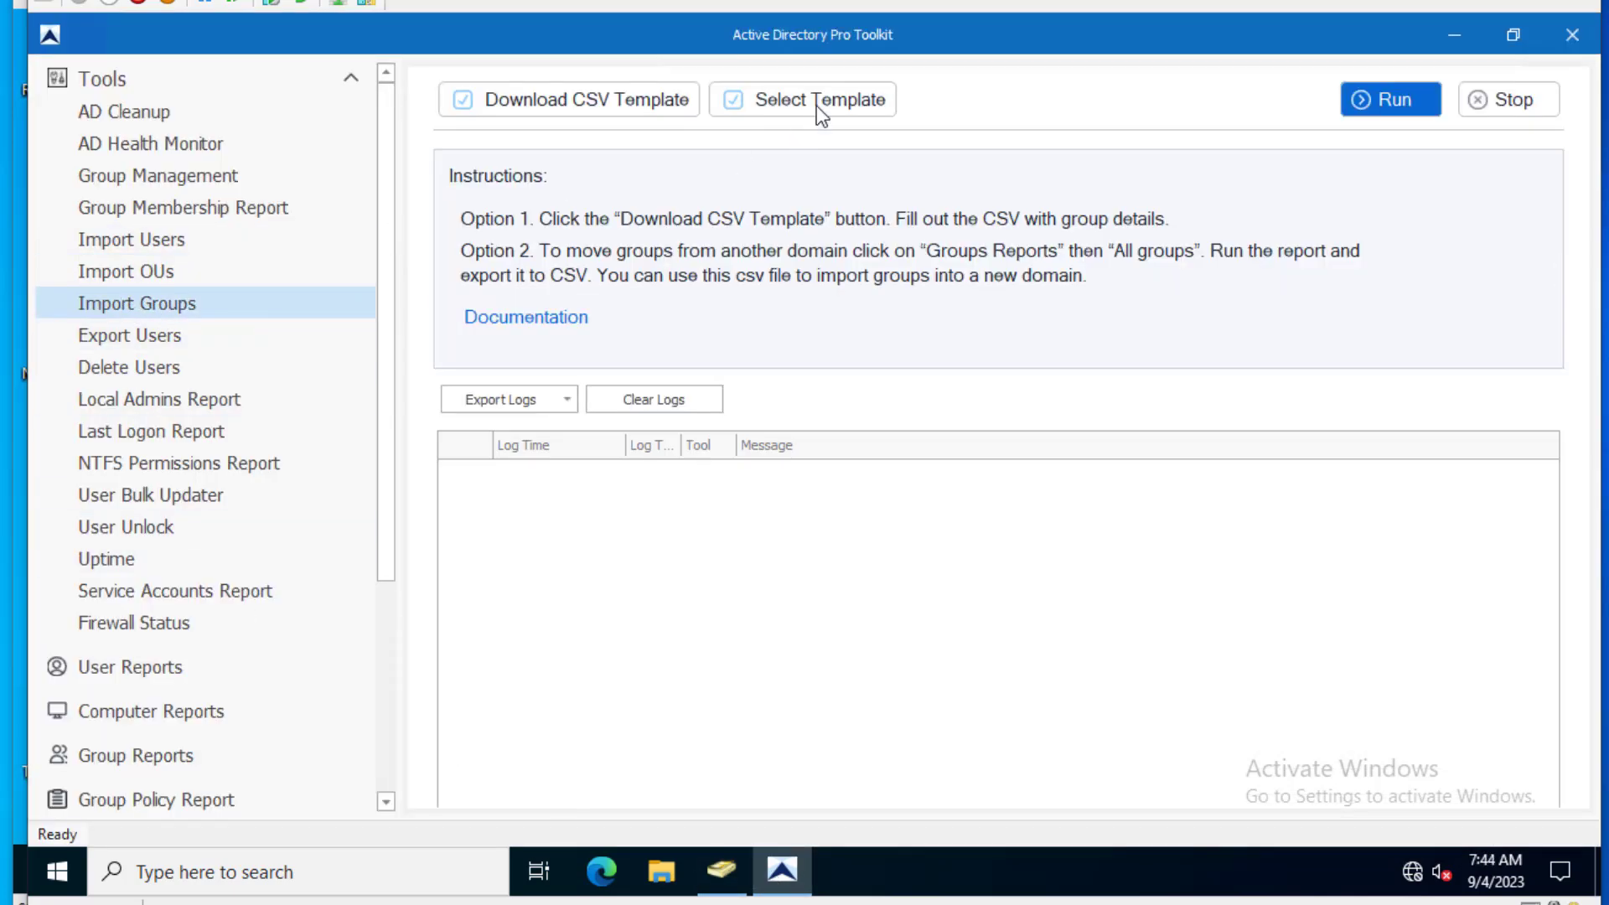
pyautogui.click(818, 99)
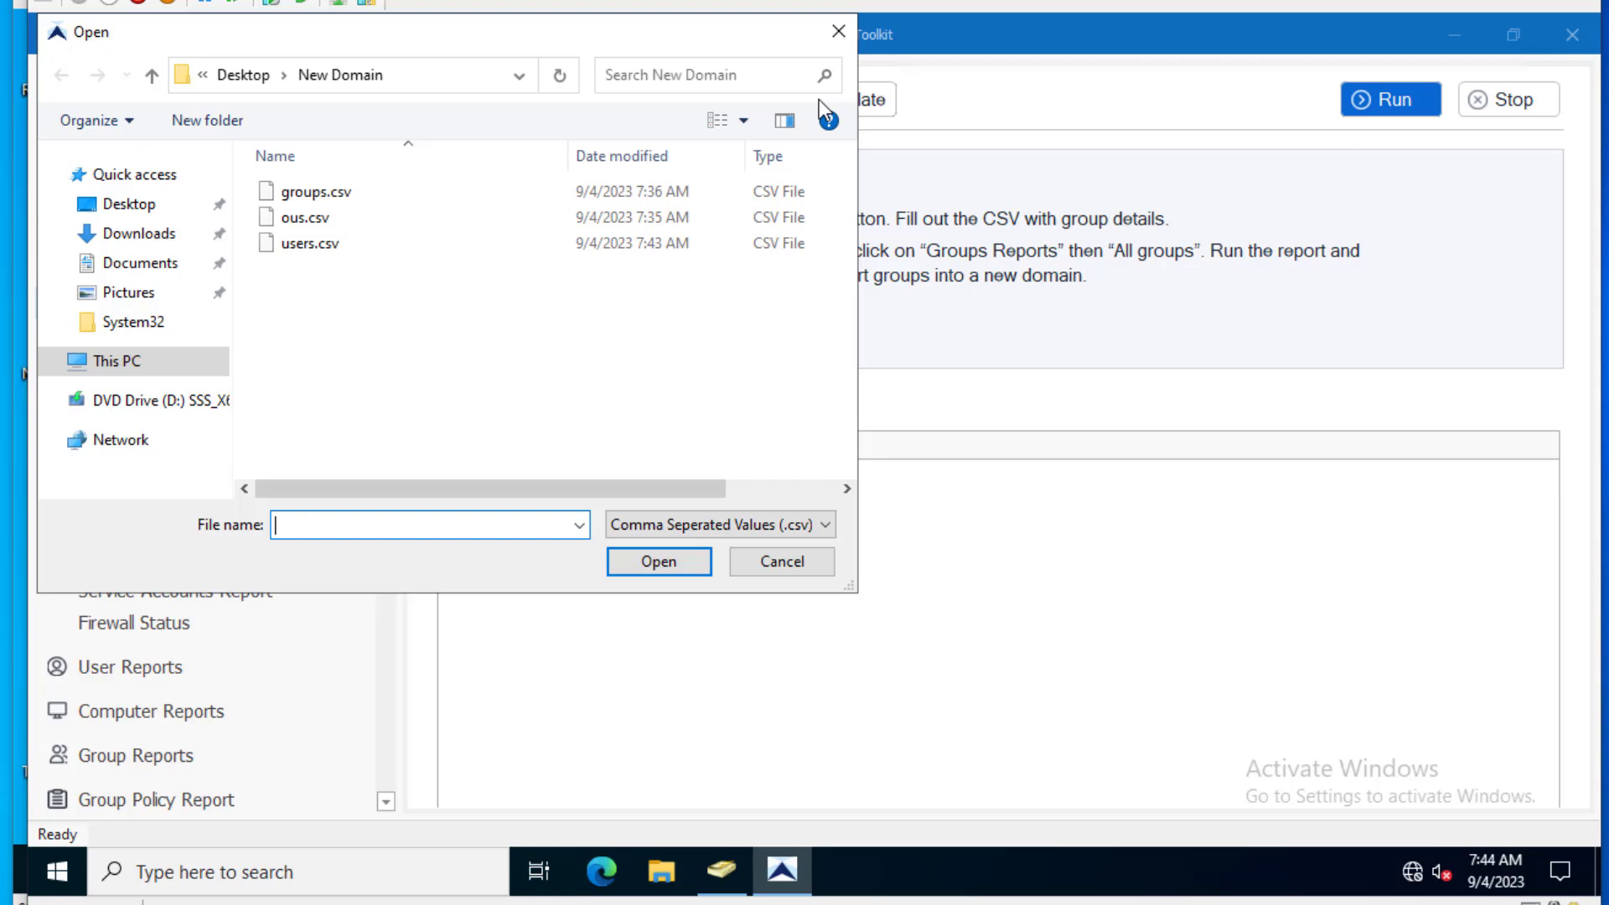
pyautogui.click(327, 197)
pyautogui.click(659, 561)
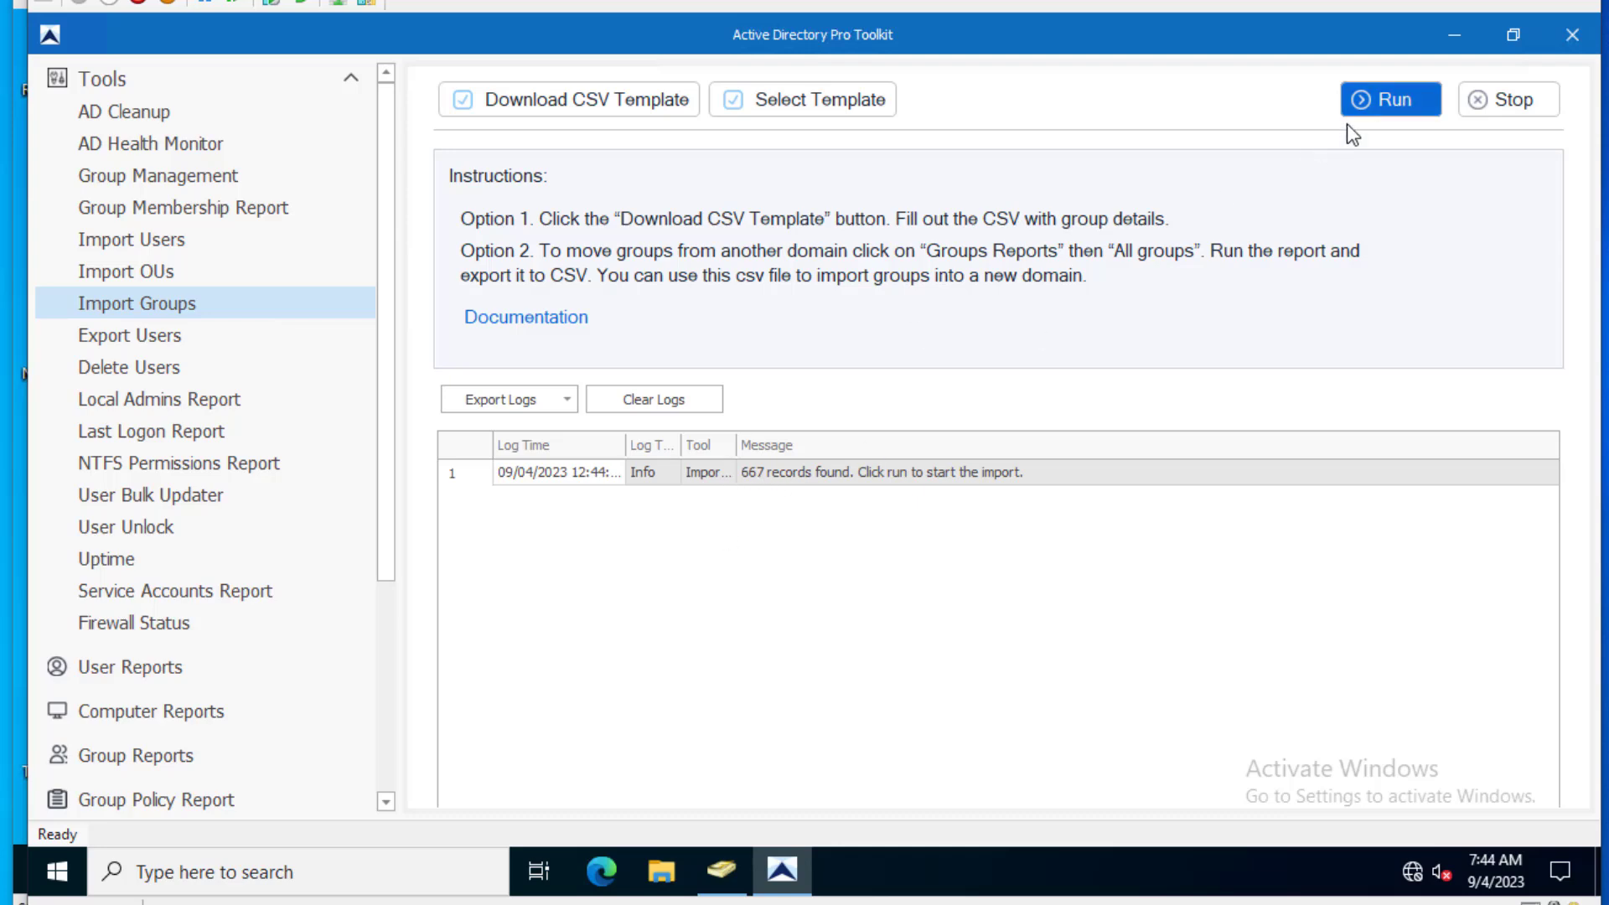
pyautogui.click(1389, 99)
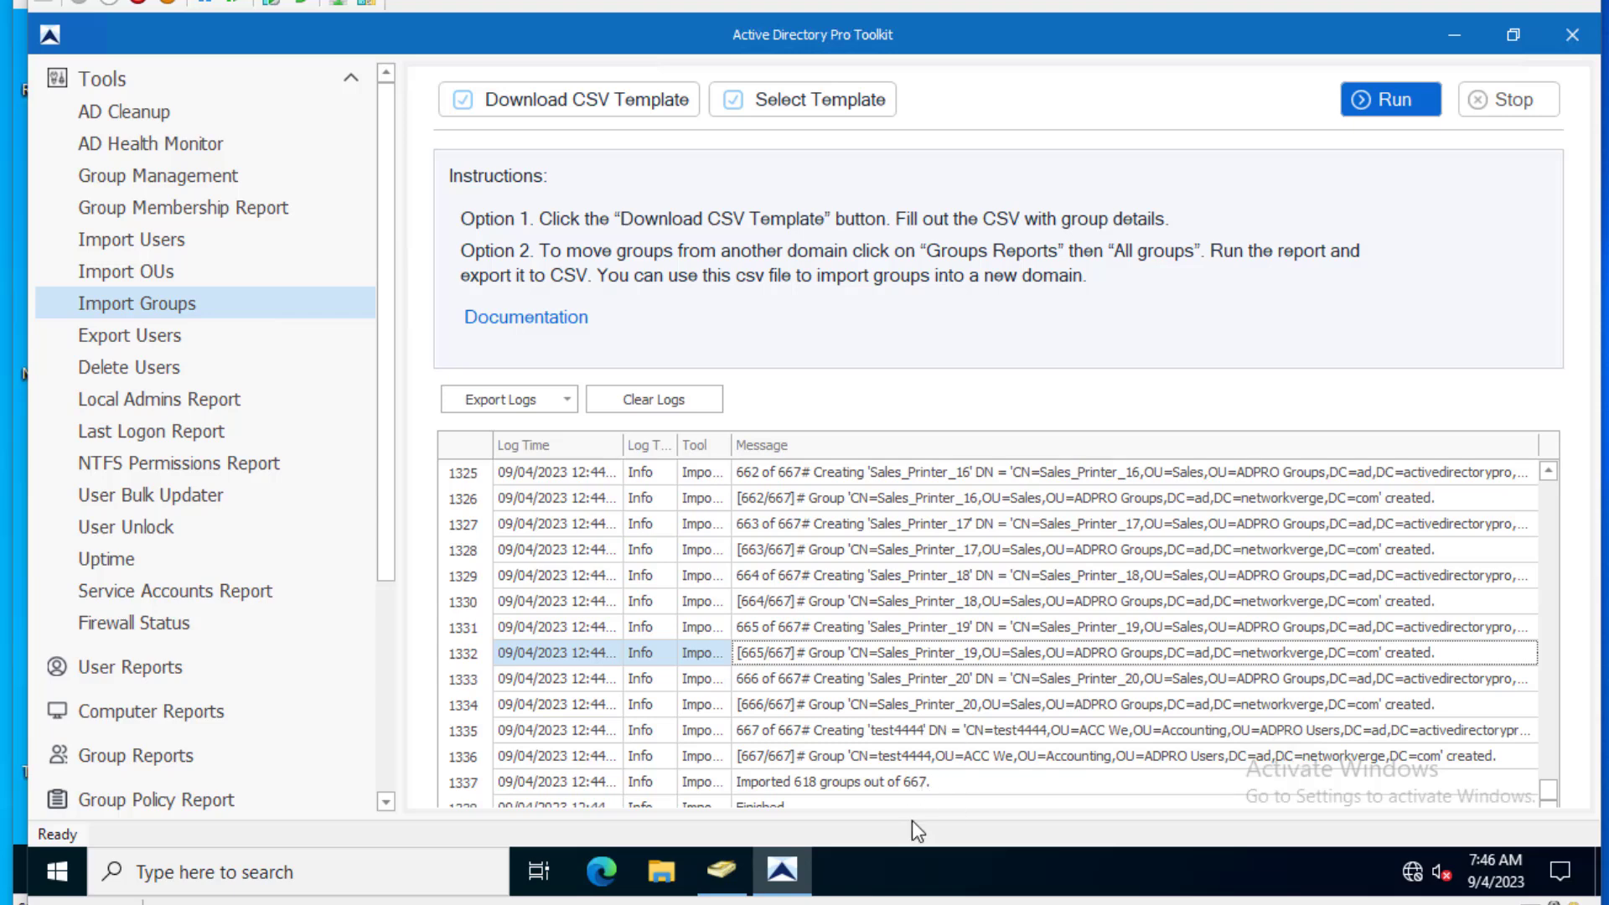
pyautogui.click(709, 871)
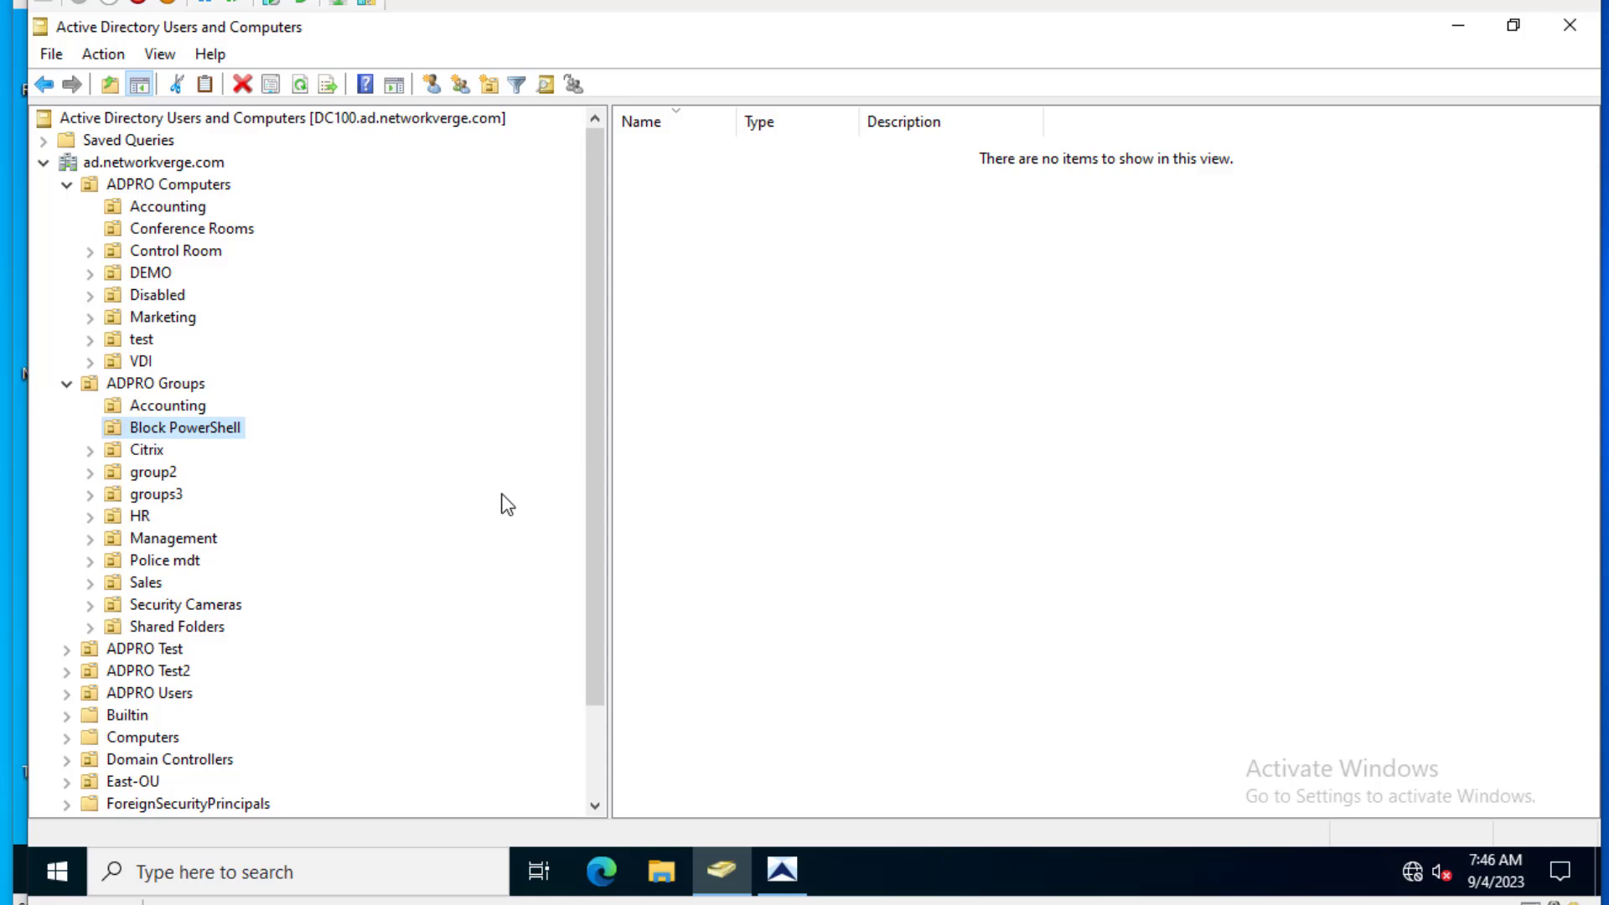
# - Open the Builtin container in ad.networkverge.com to list its default security groups, such as Backup Operators
pyautogui.scroll(-2, 290, 553)
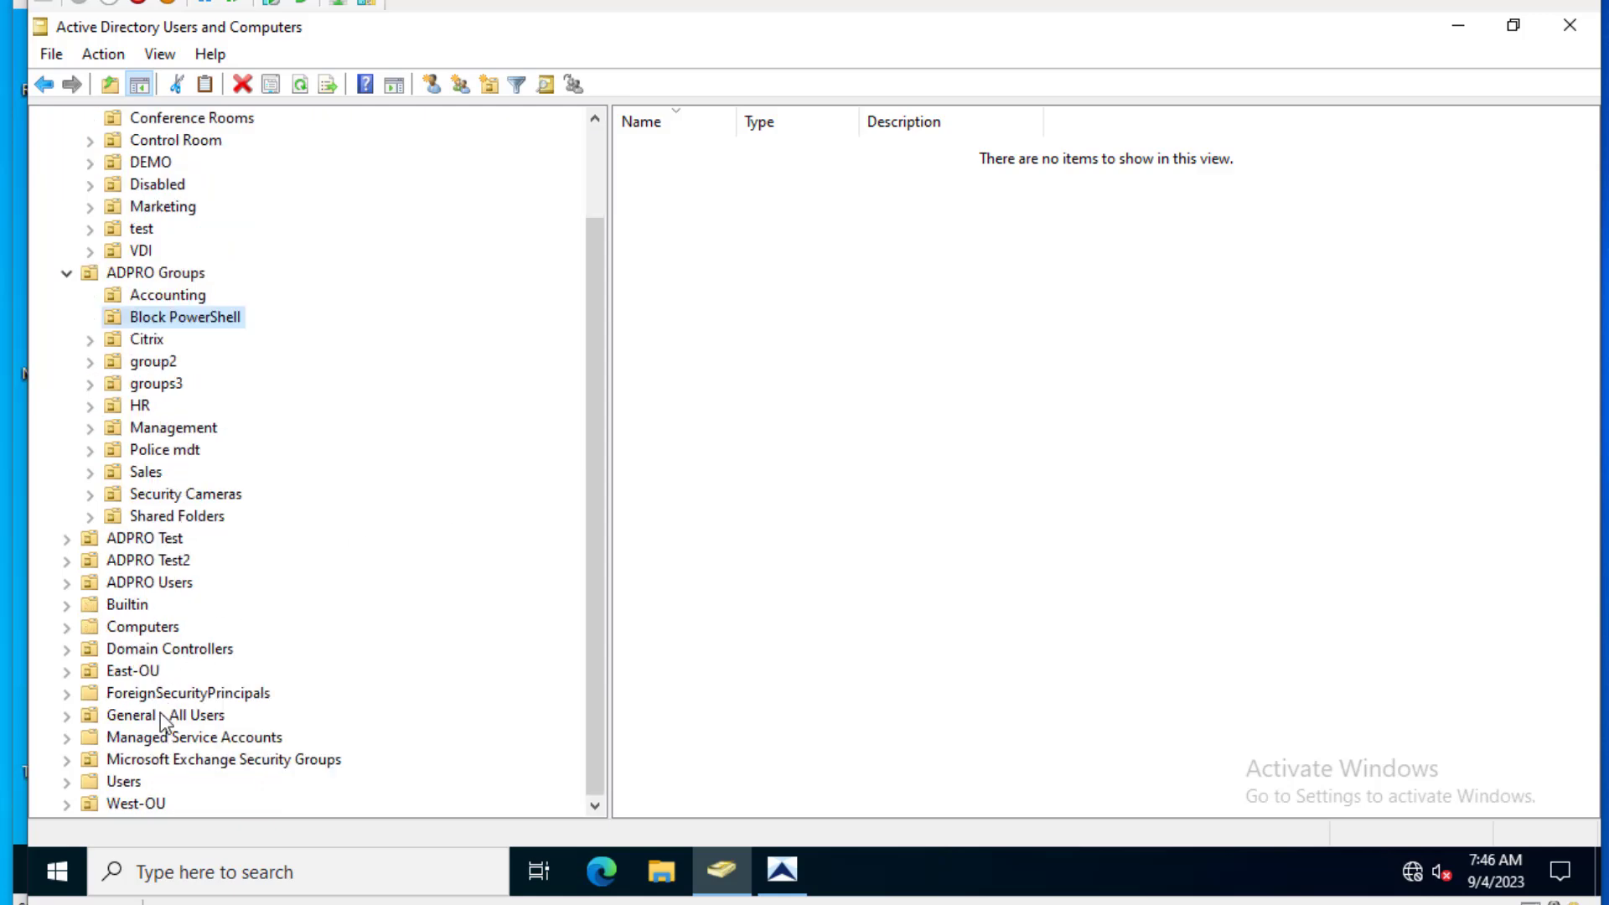
pyautogui.click(130, 607)
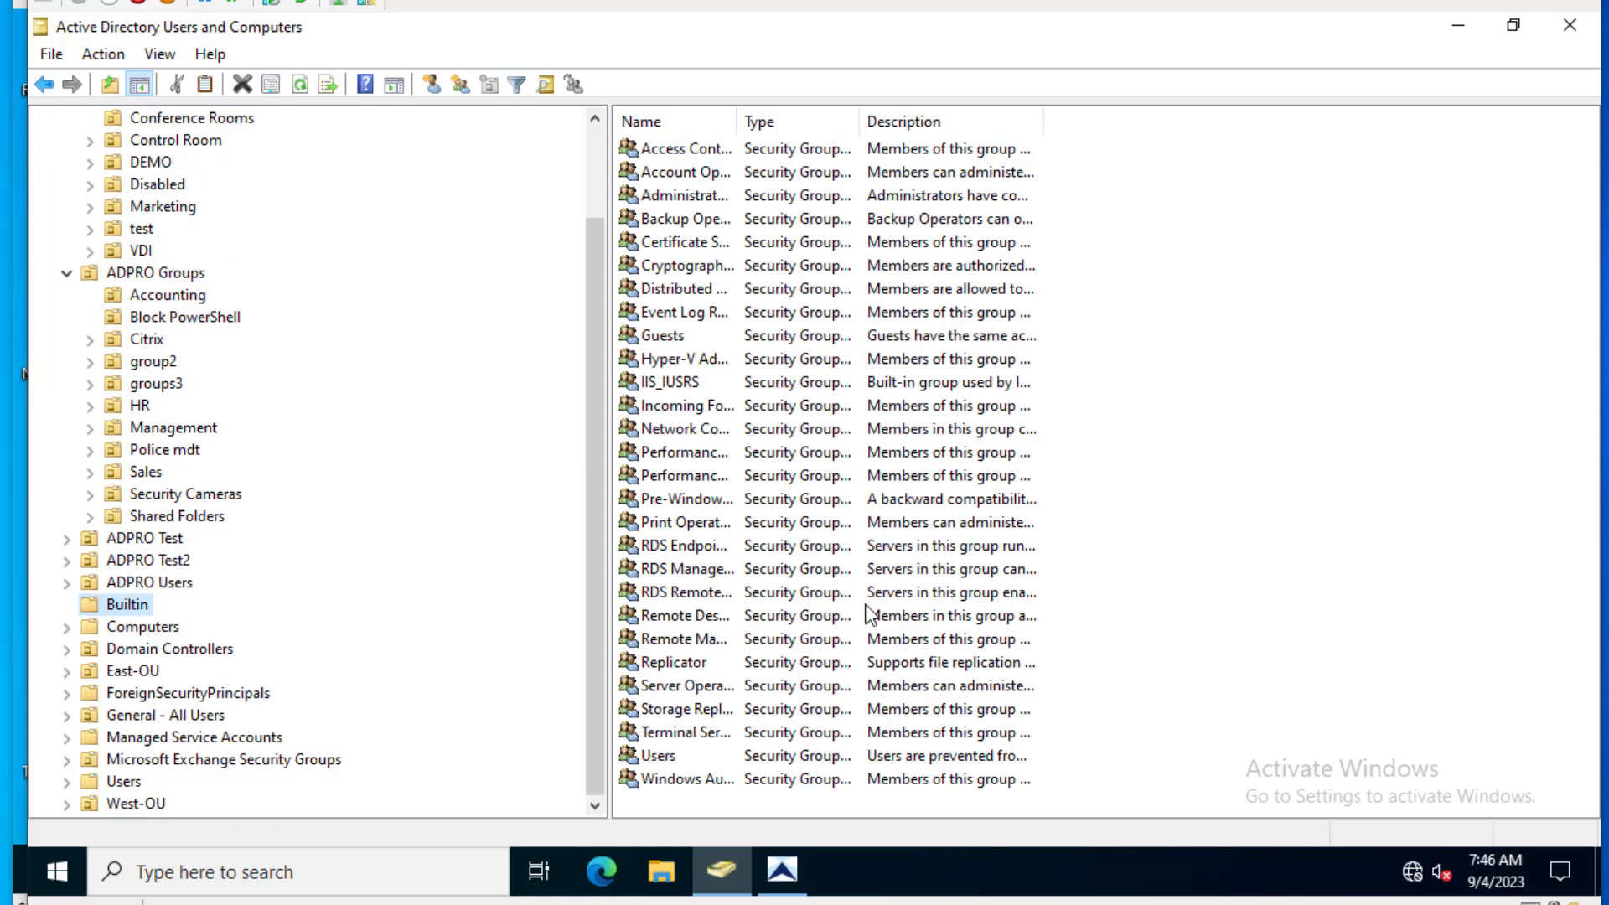
pyautogui.click(792, 870)
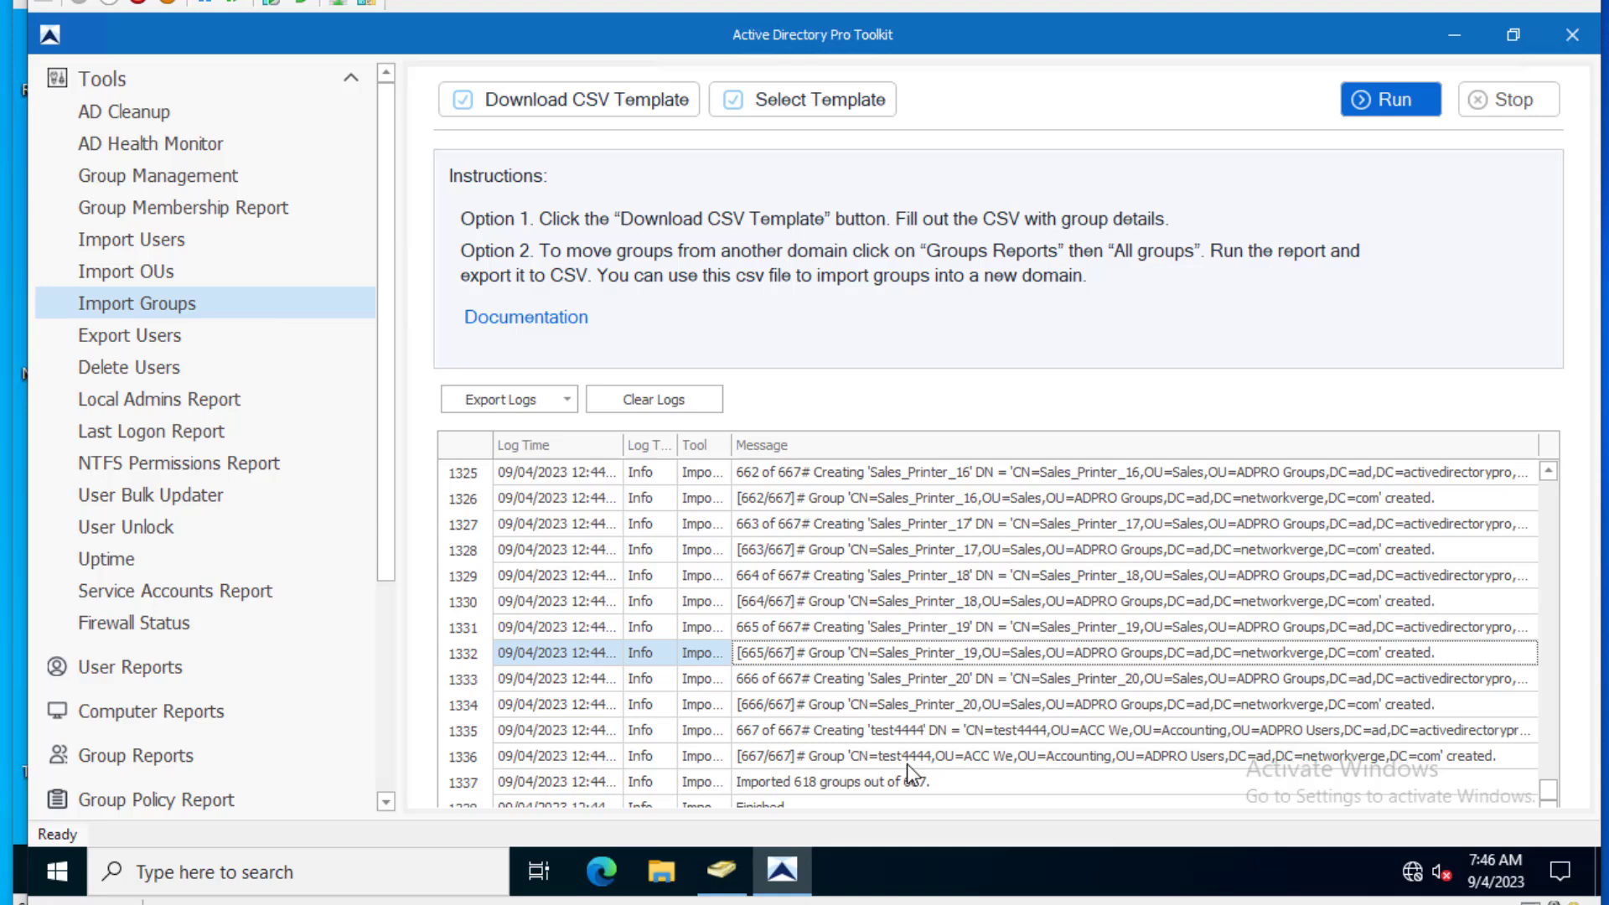
pyautogui.click(720, 870)
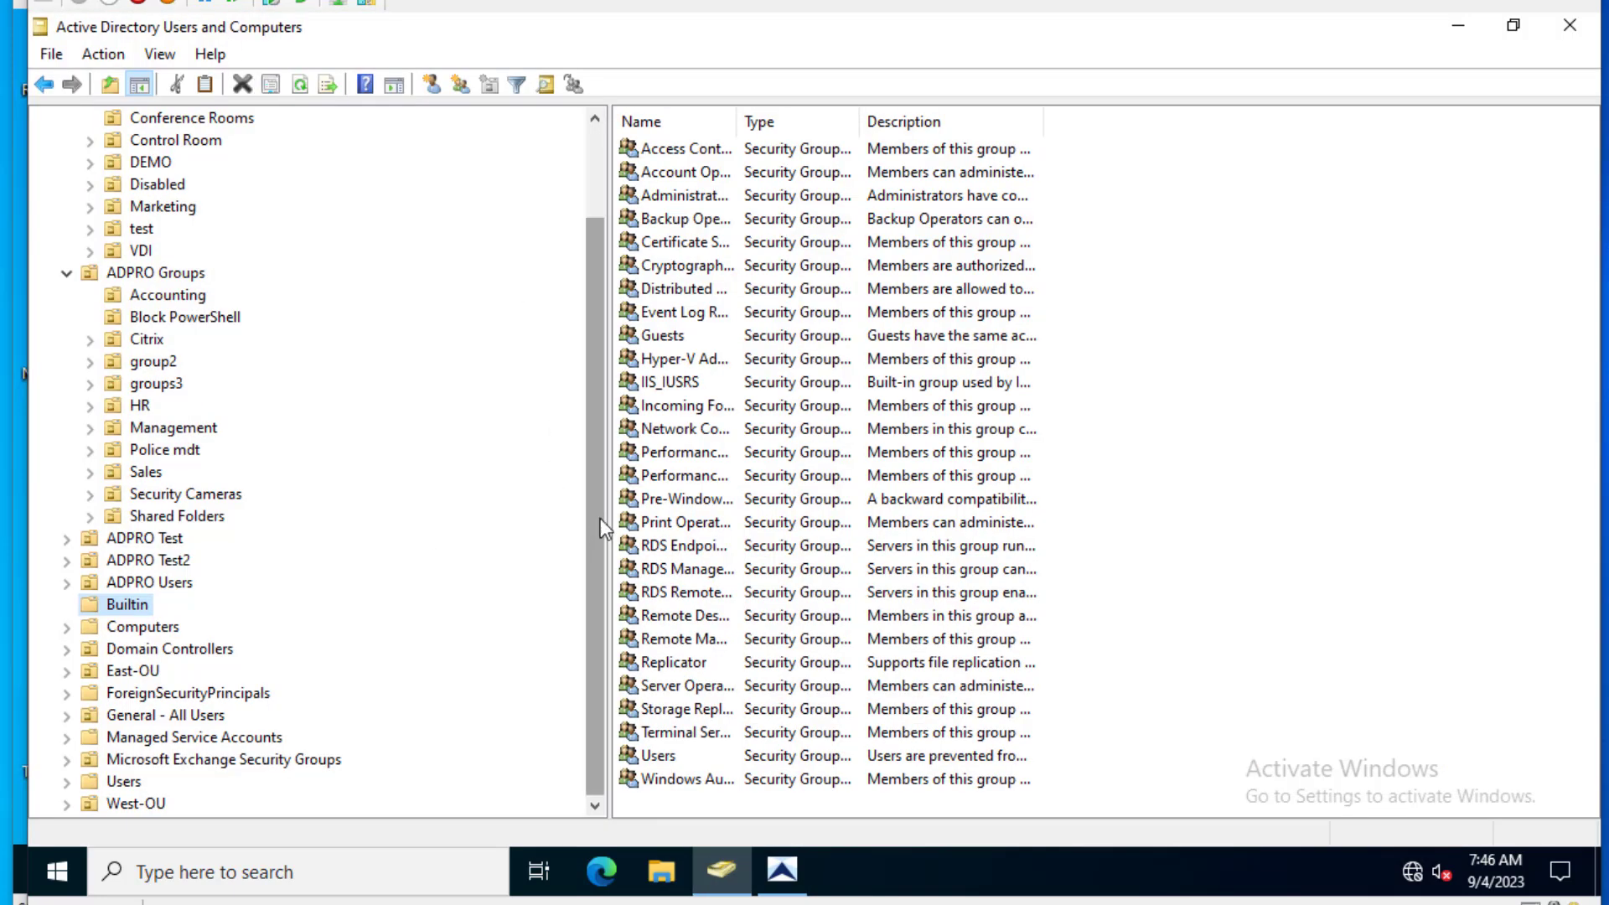
# - Refresh the ADPRO Groups OU and widen the Name column to read the imported group names
pyautogui.scroll(2, 600, 518)
pyautogui.click(177, 385)
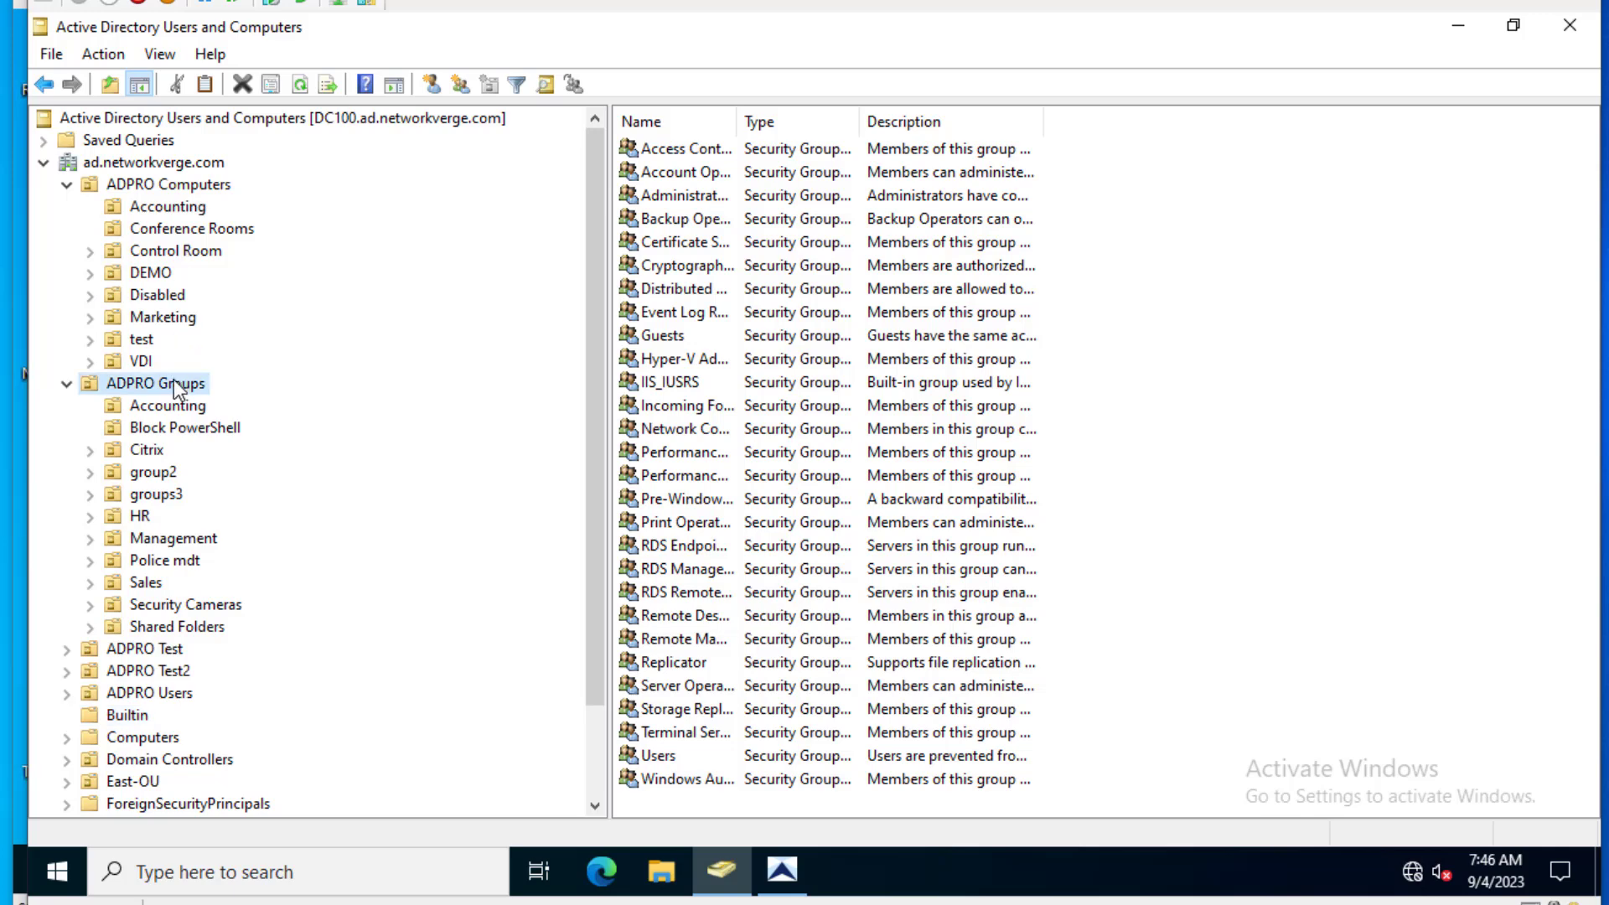
pyautogui.rightClick(174, 381)
pyautogui.click(284, 666)
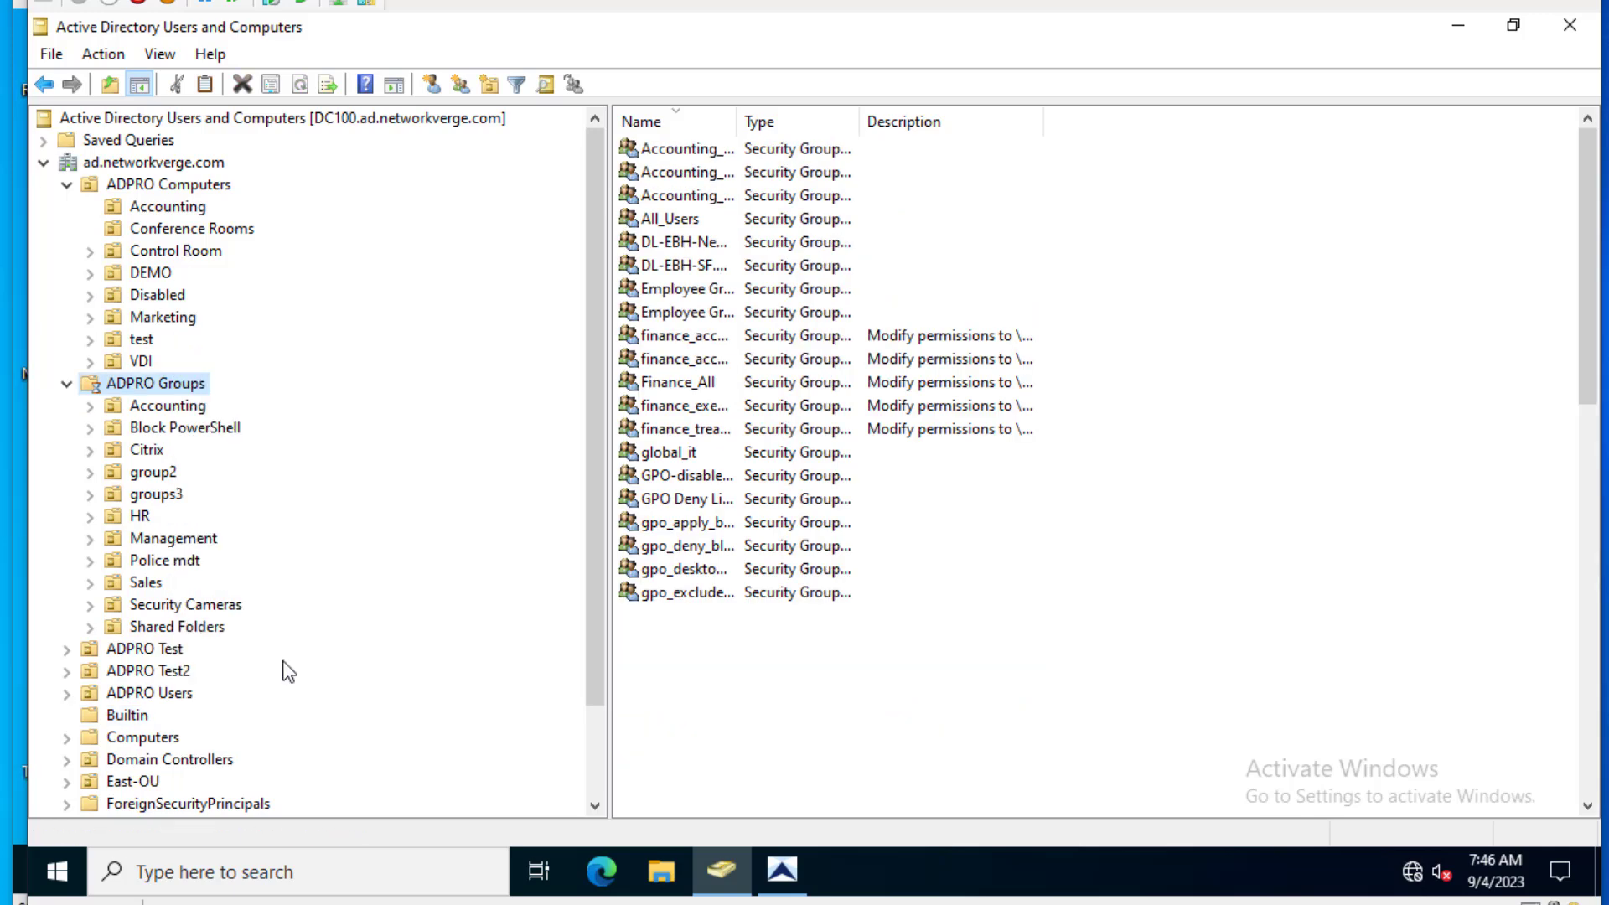
pyautogui.moveTo(734, 121); pyautogui.dragTo(1142, 121)
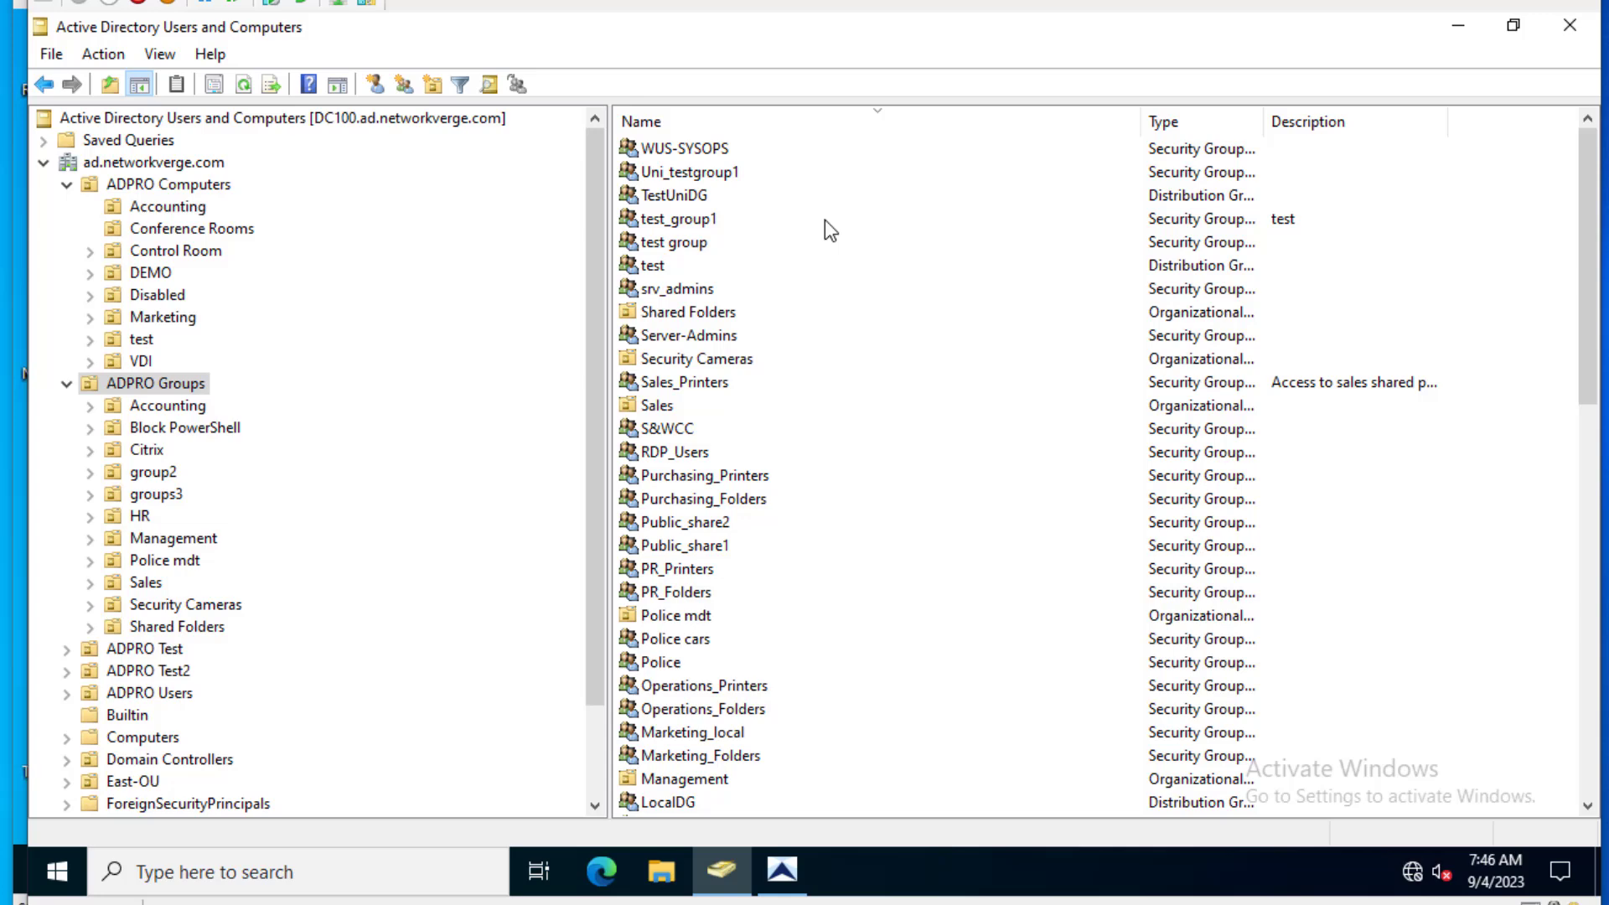
pyautogui.scroll(-4, 740, 528)
pyautogui.scroll(-6, 743, 527)
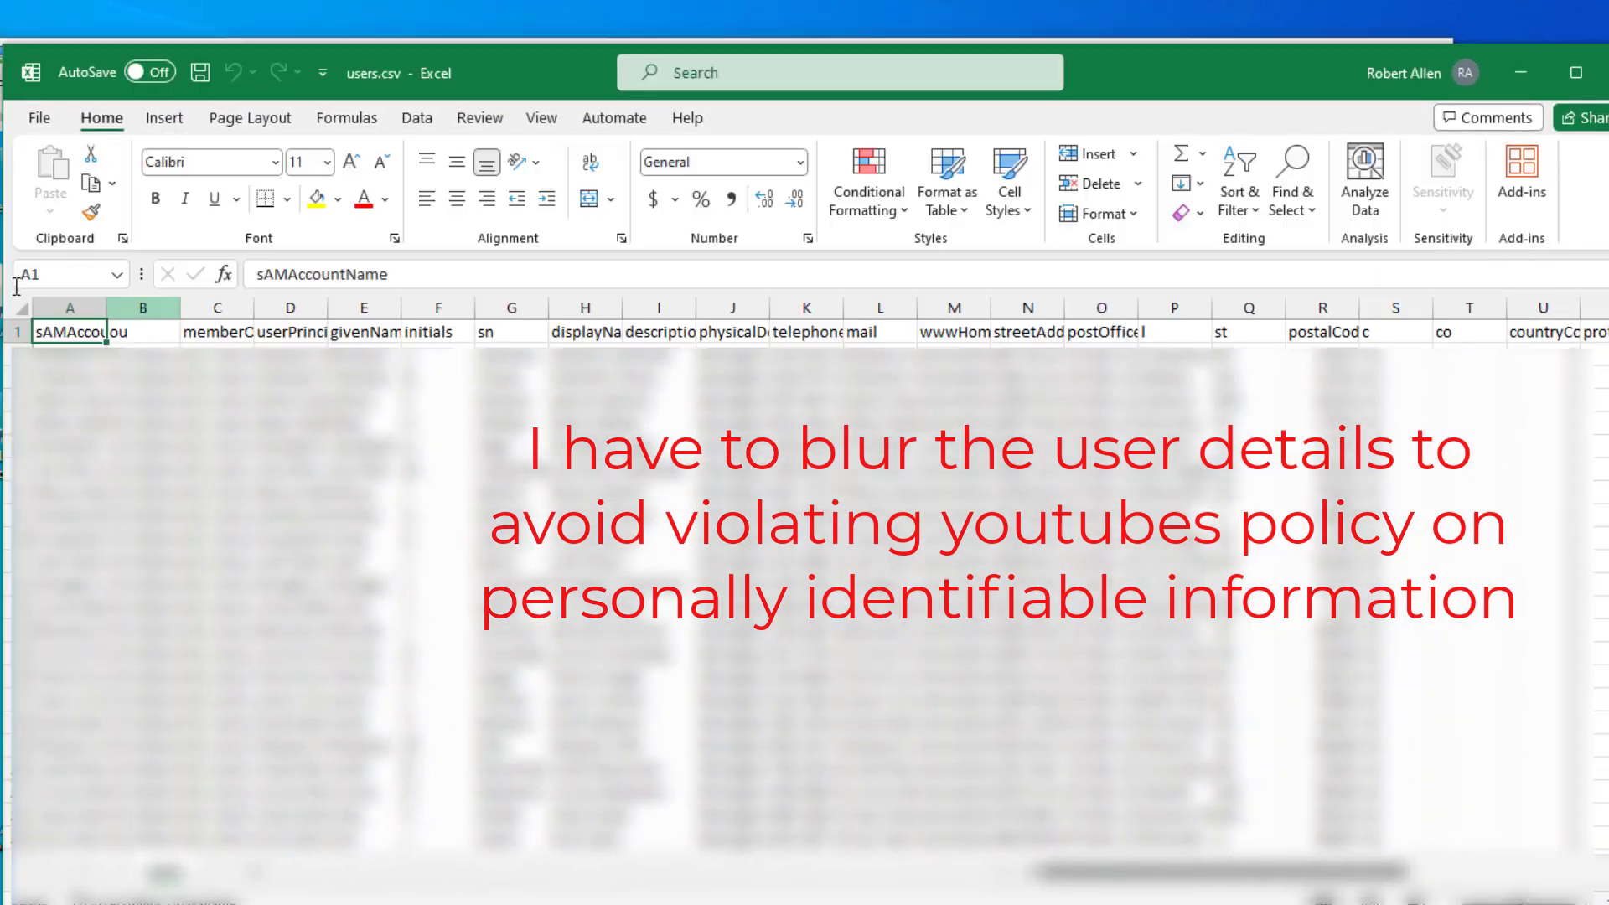
# - Insert a blank column B ahead of ou and autofit column A to fit sAMAccountName
pyautogui.click(130, 307)
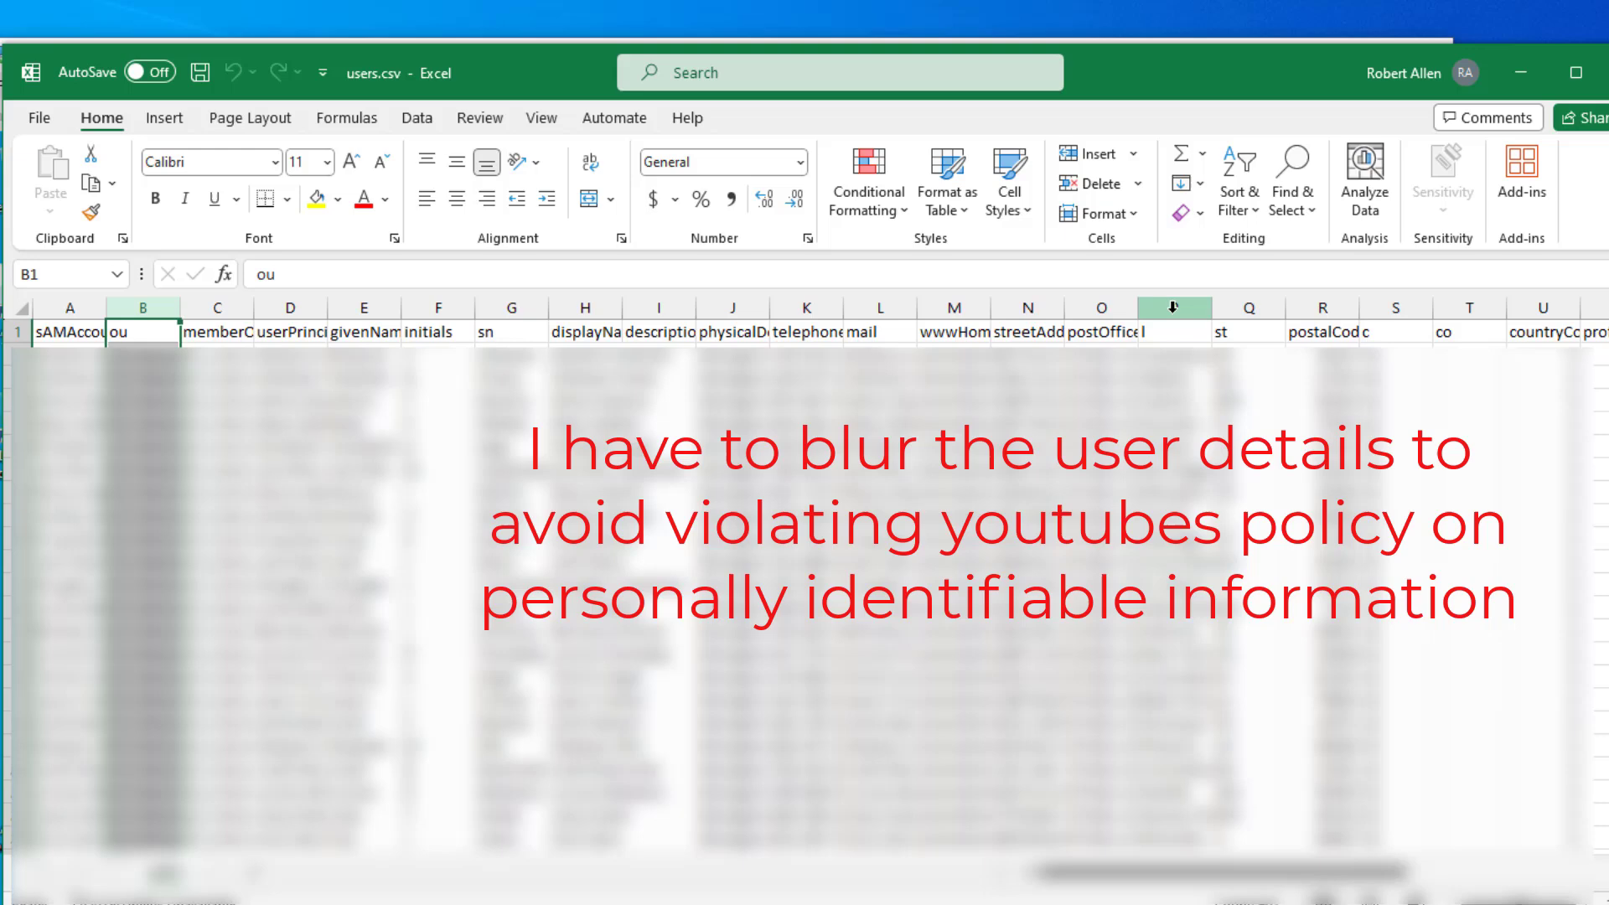
pyautogui.click(164, 120)
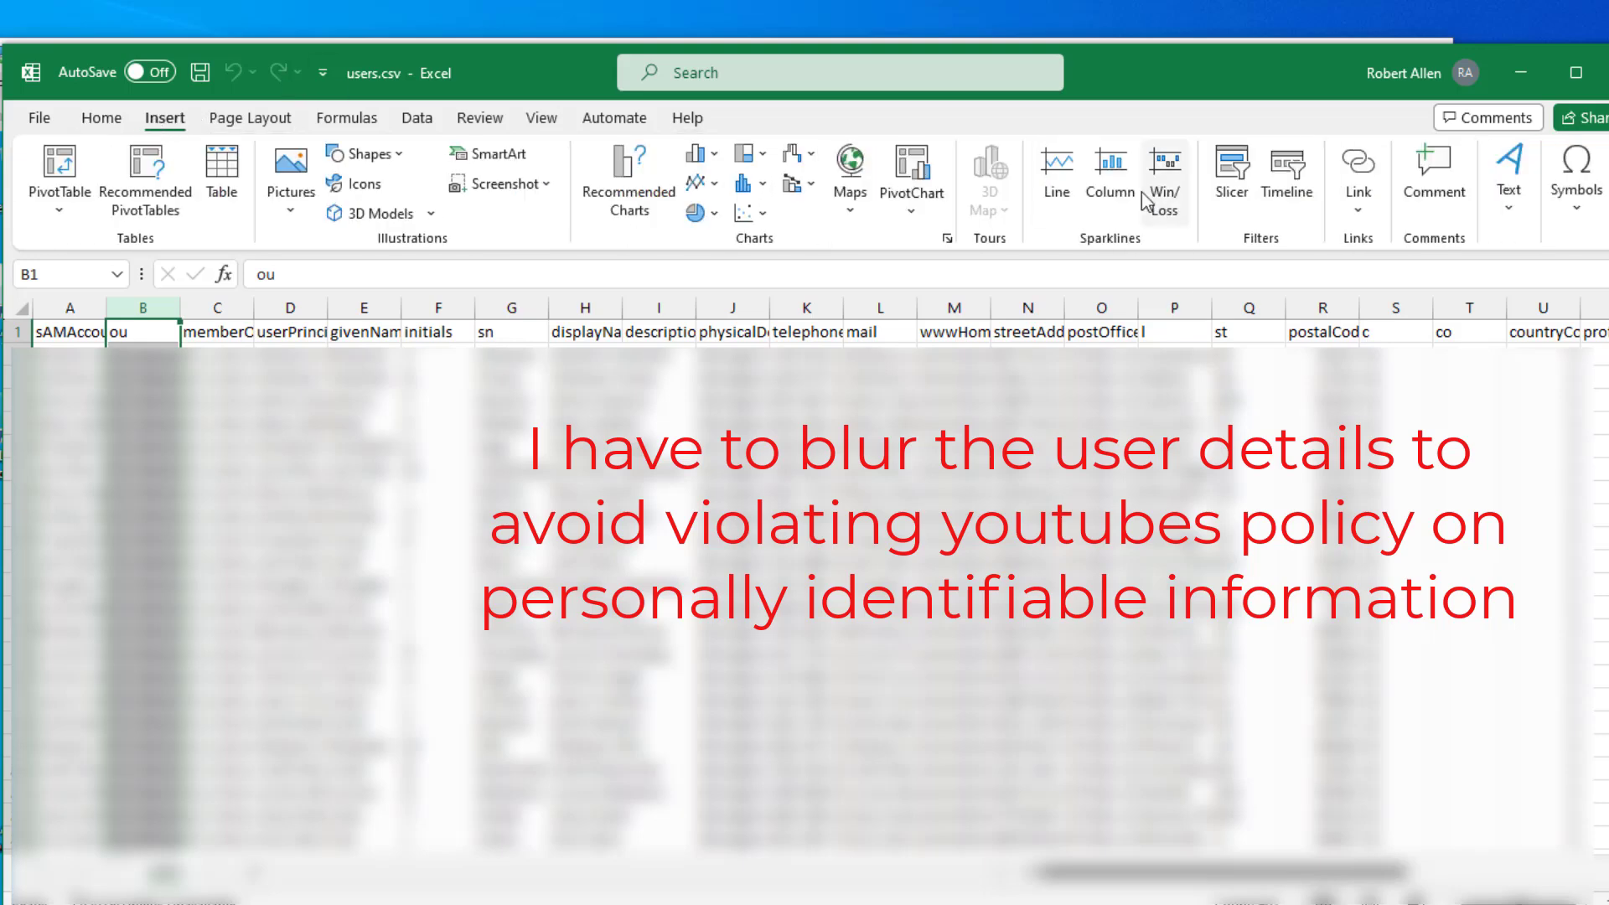
pyautogui.click(102, 118)
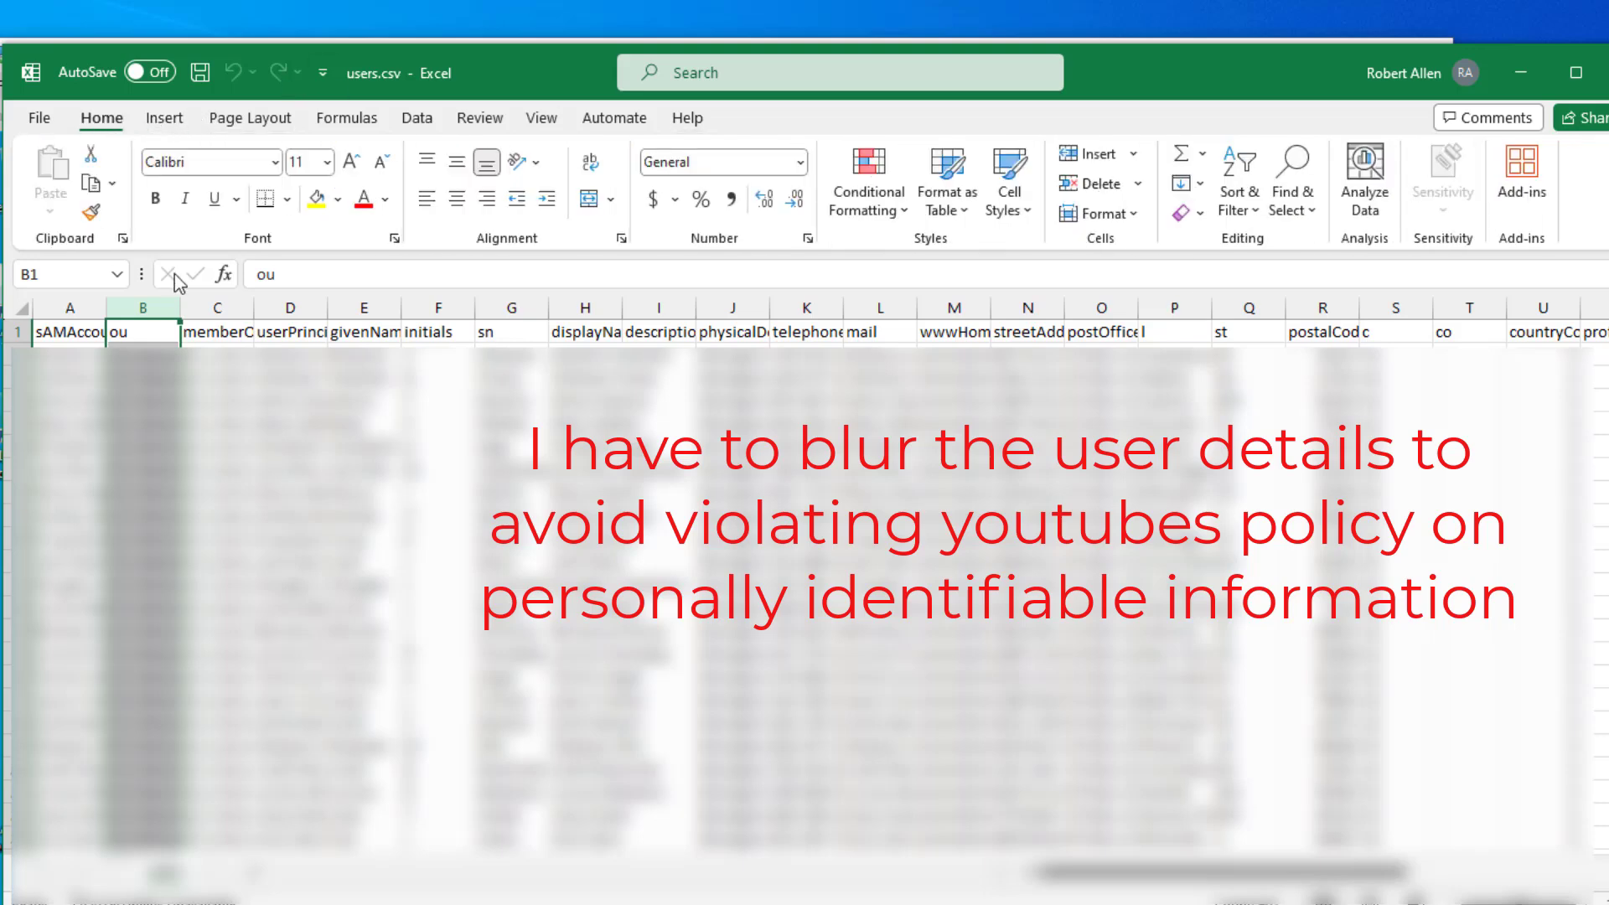
pyautogui.click(1100, 153)
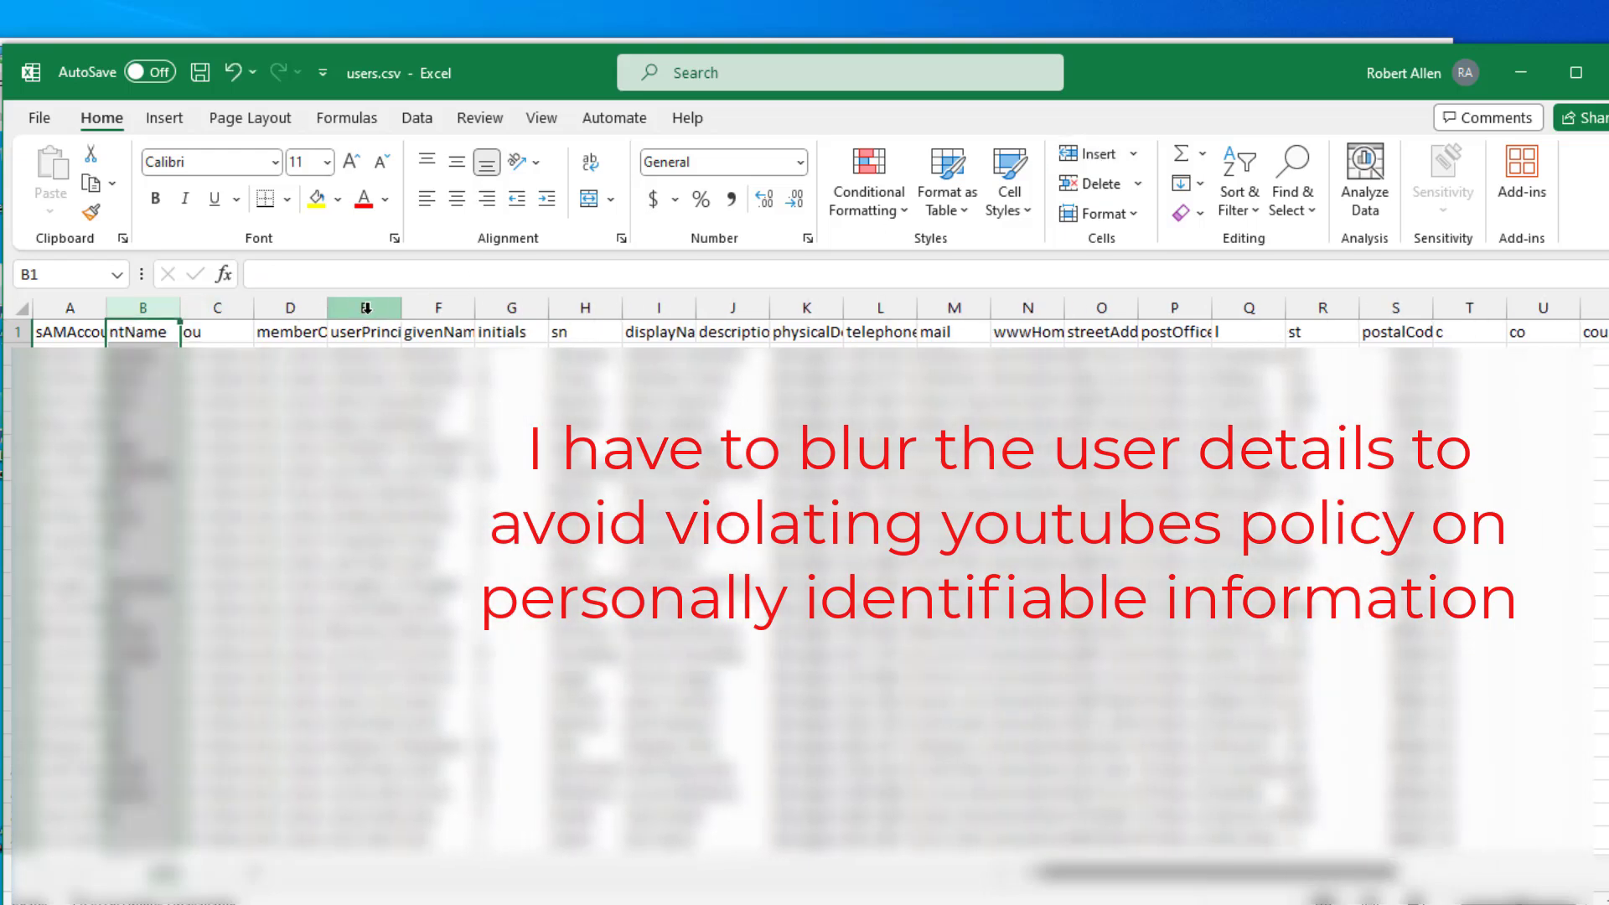
pyautogui.doubleClick(106, 306)
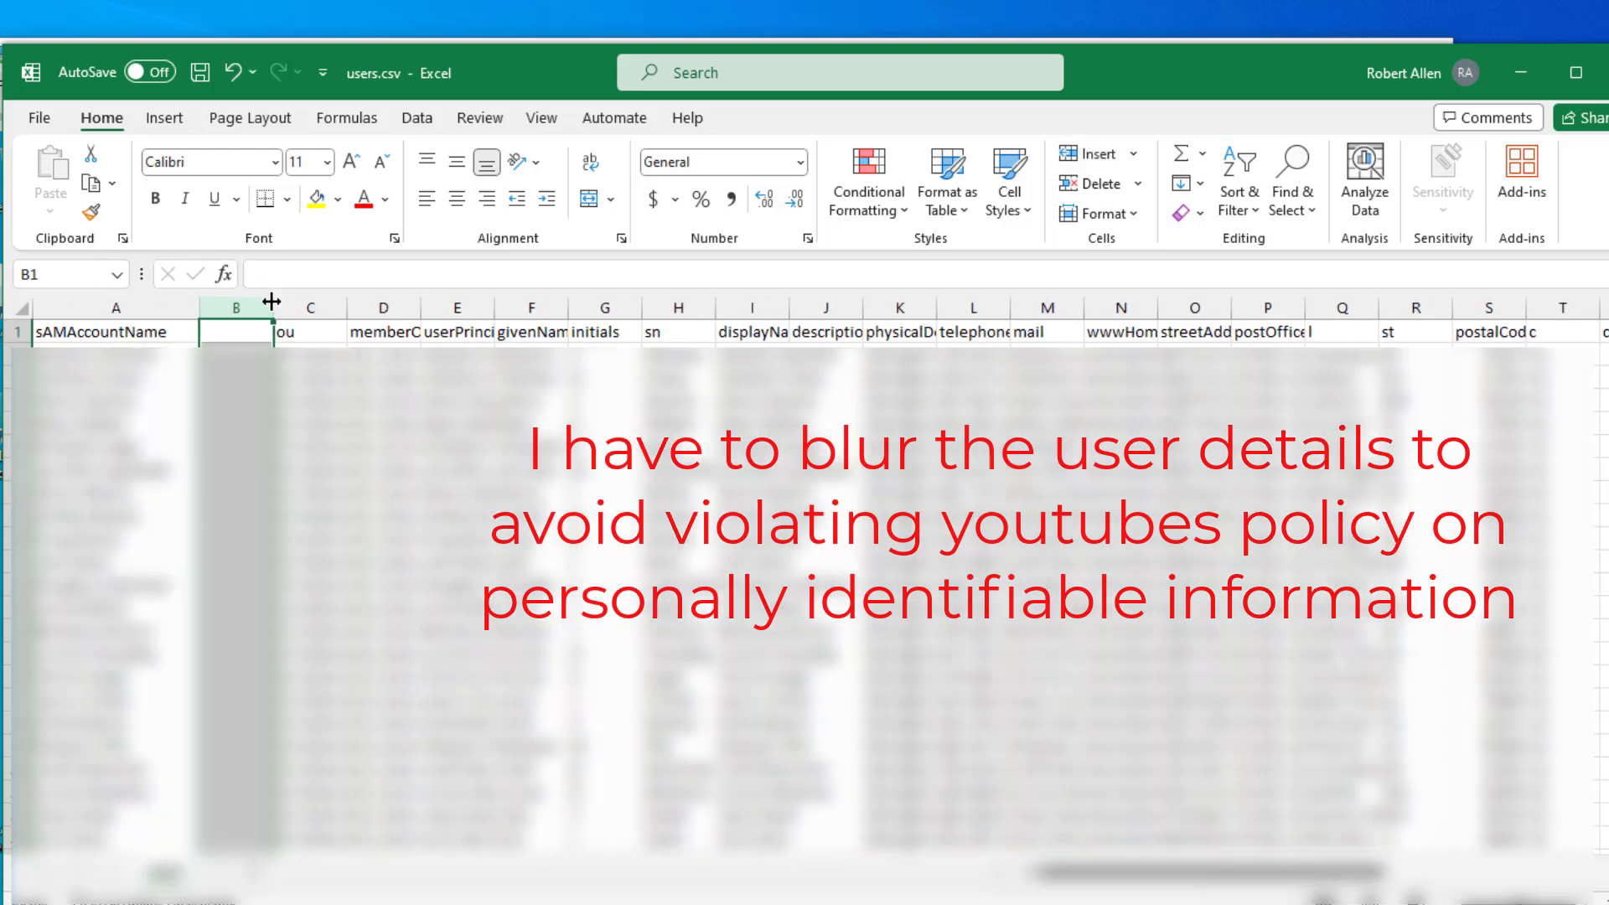
# - Enter the header 'password' in B1 and the first user's password below, then widen column B
pyautogui.click(247, 333)
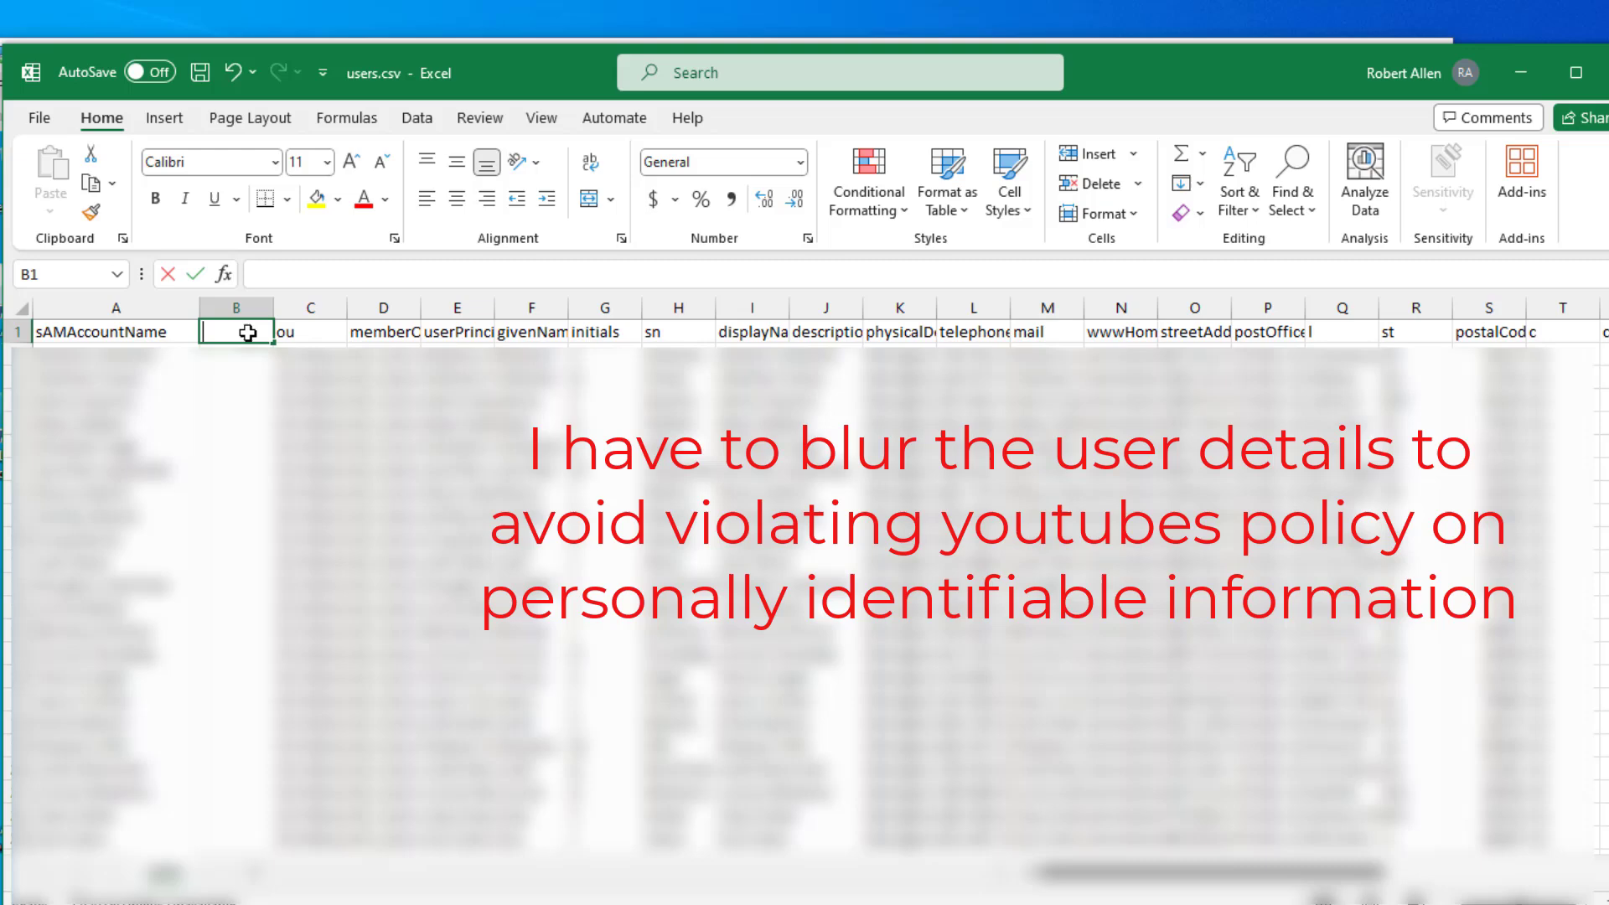
pyautogui.press('Return')
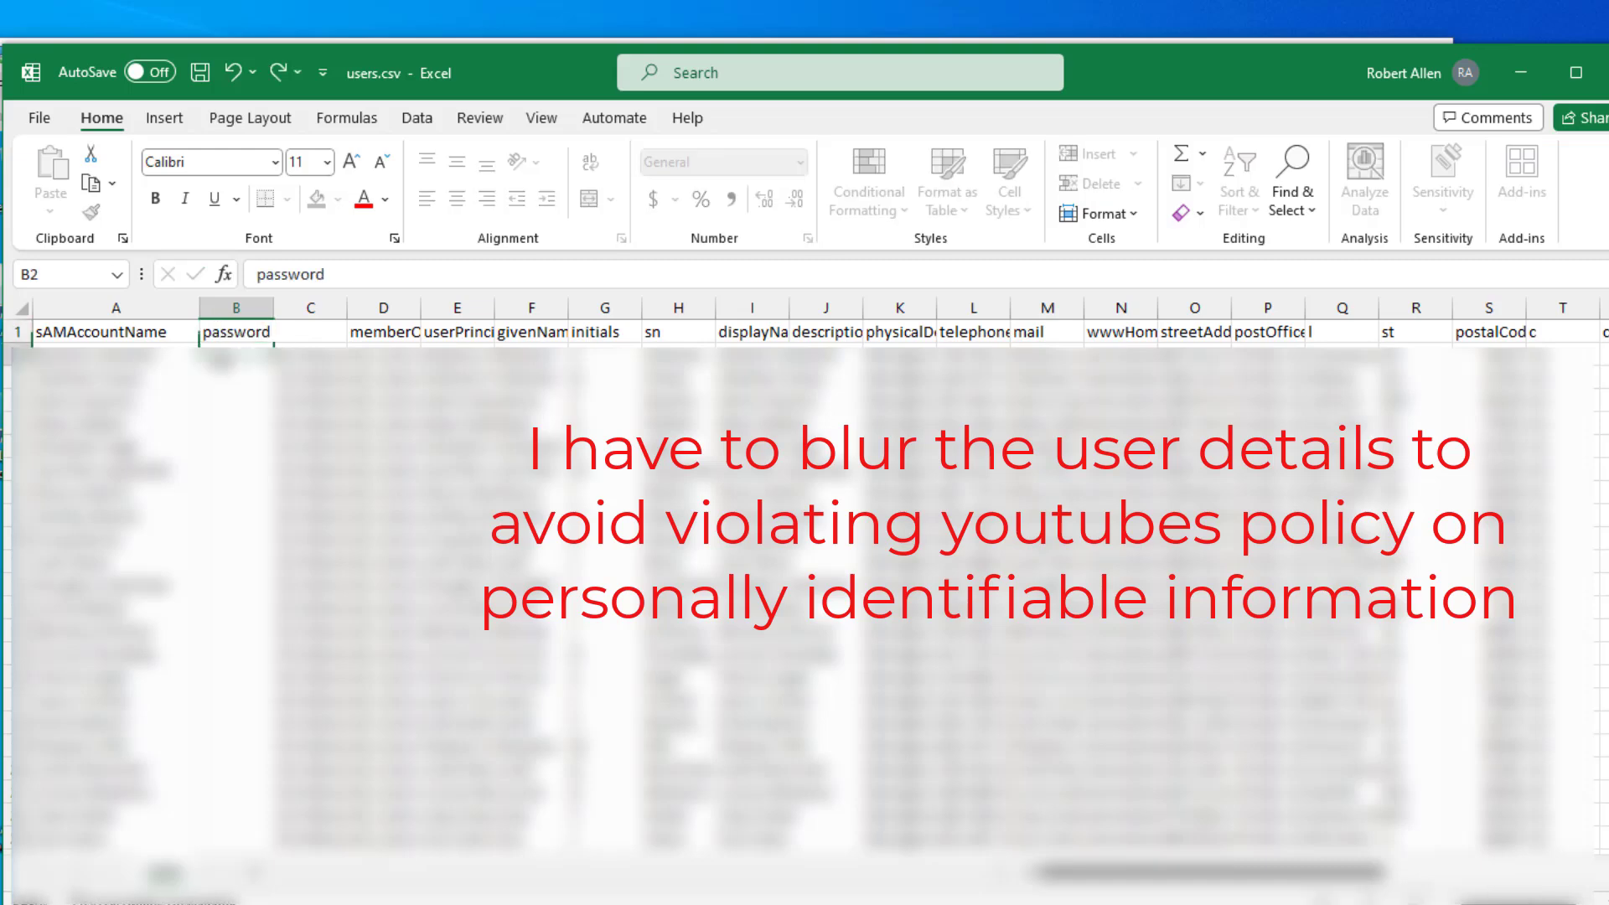
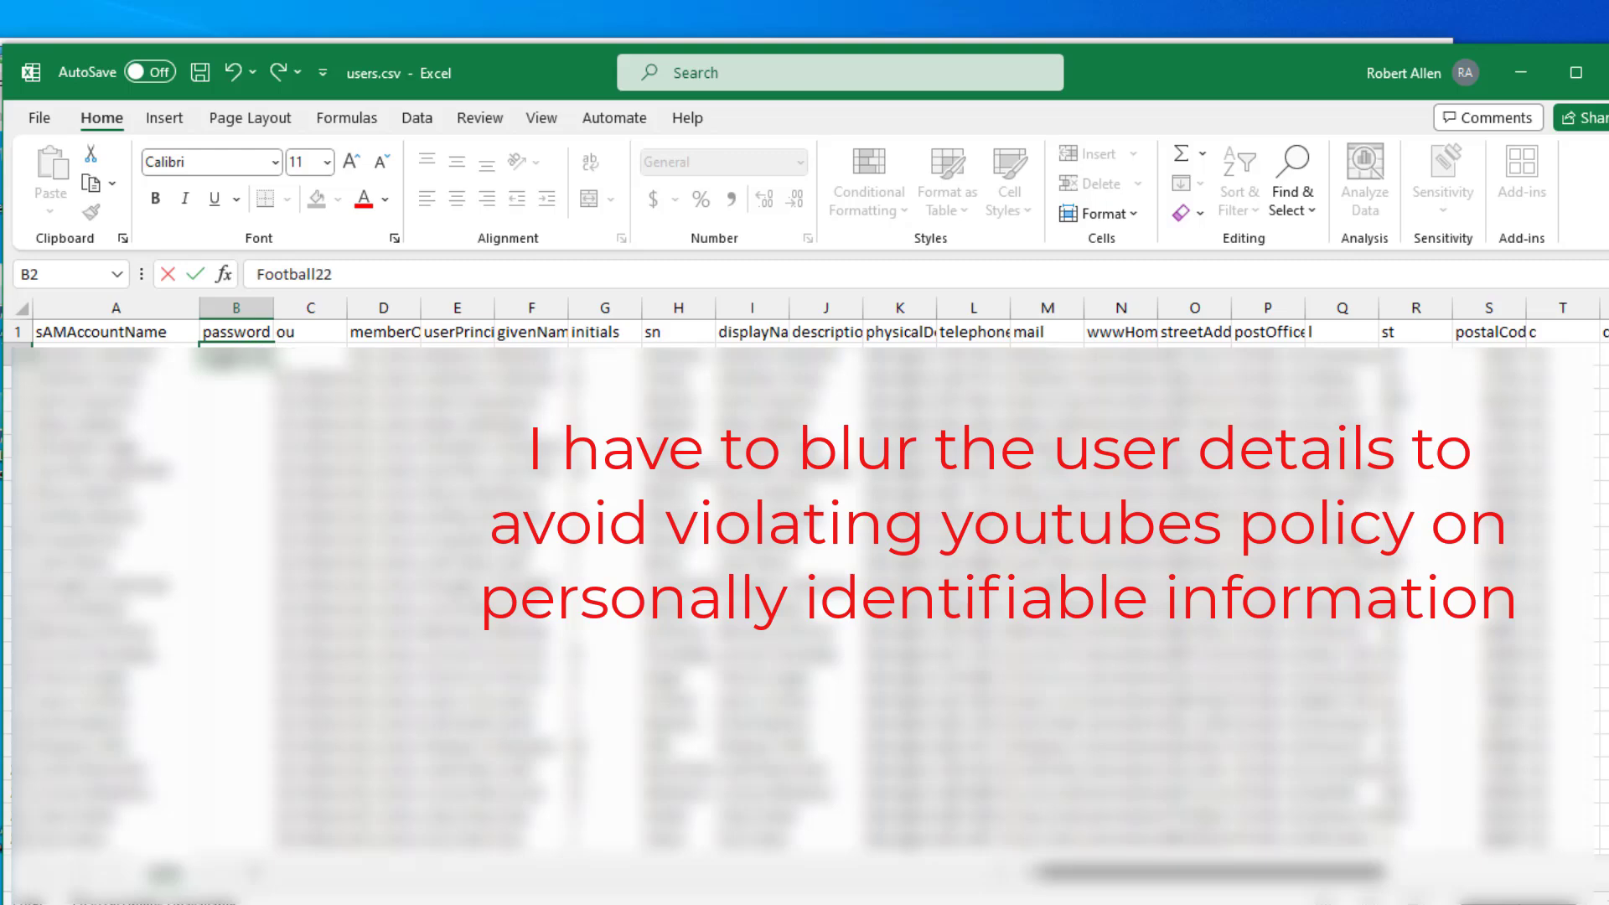
pyautogui.click(531, 608)
pyautogui.moveTo(272, 312); pyautogui.dragTo(290, 312)
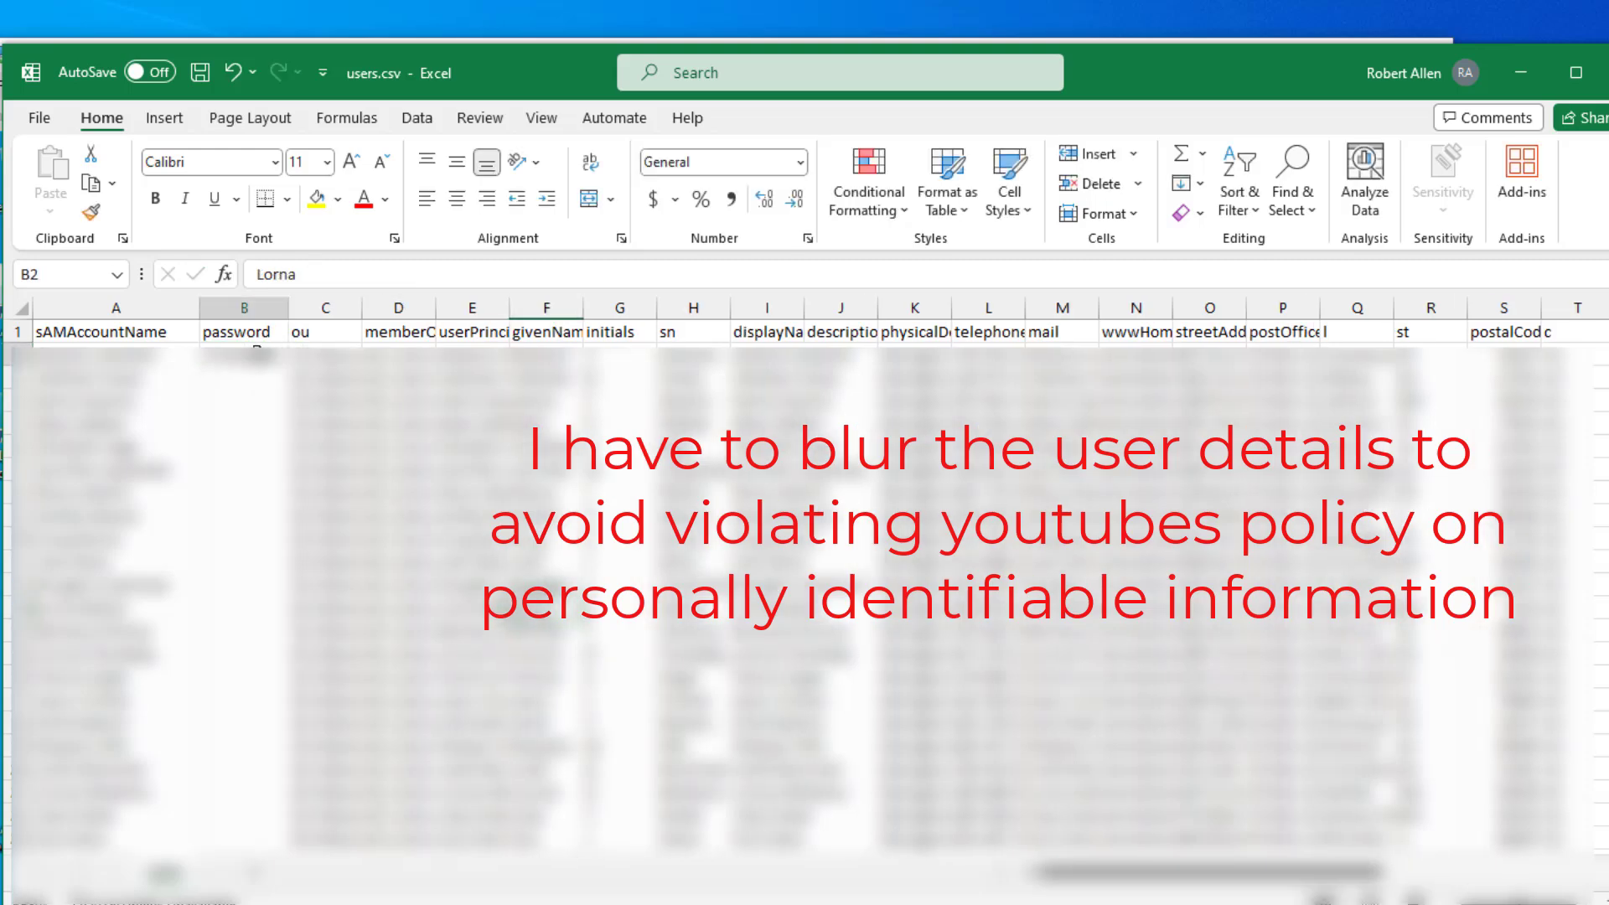
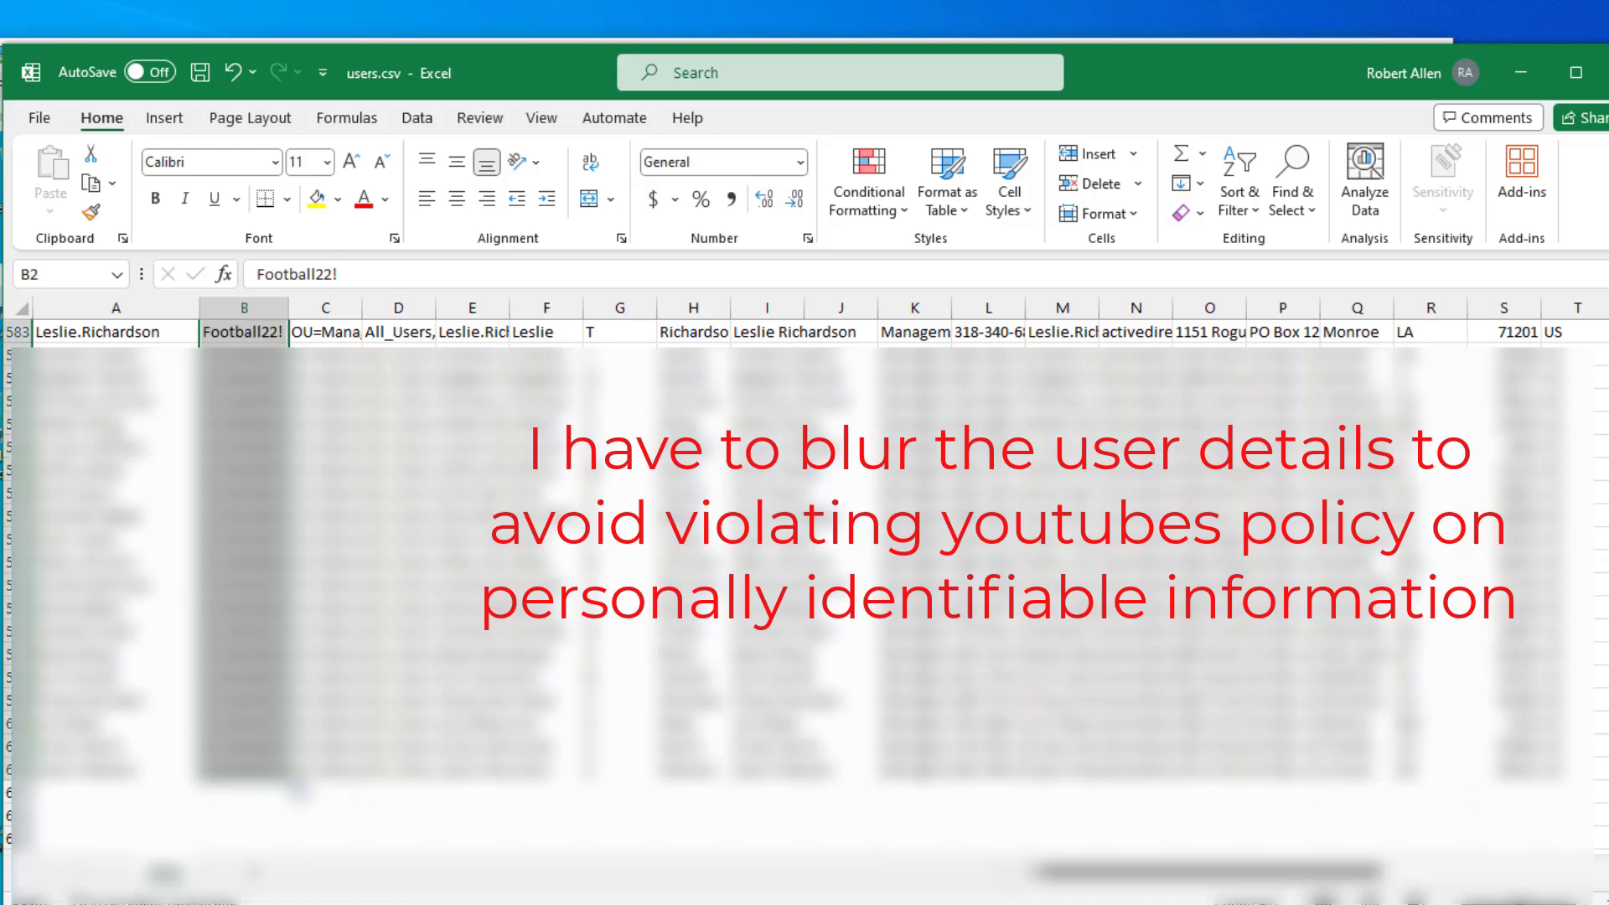
# - Autofit column C so the full OU paths show, checking the first path in C2
pyautogui.scroll(20, 805, 545)
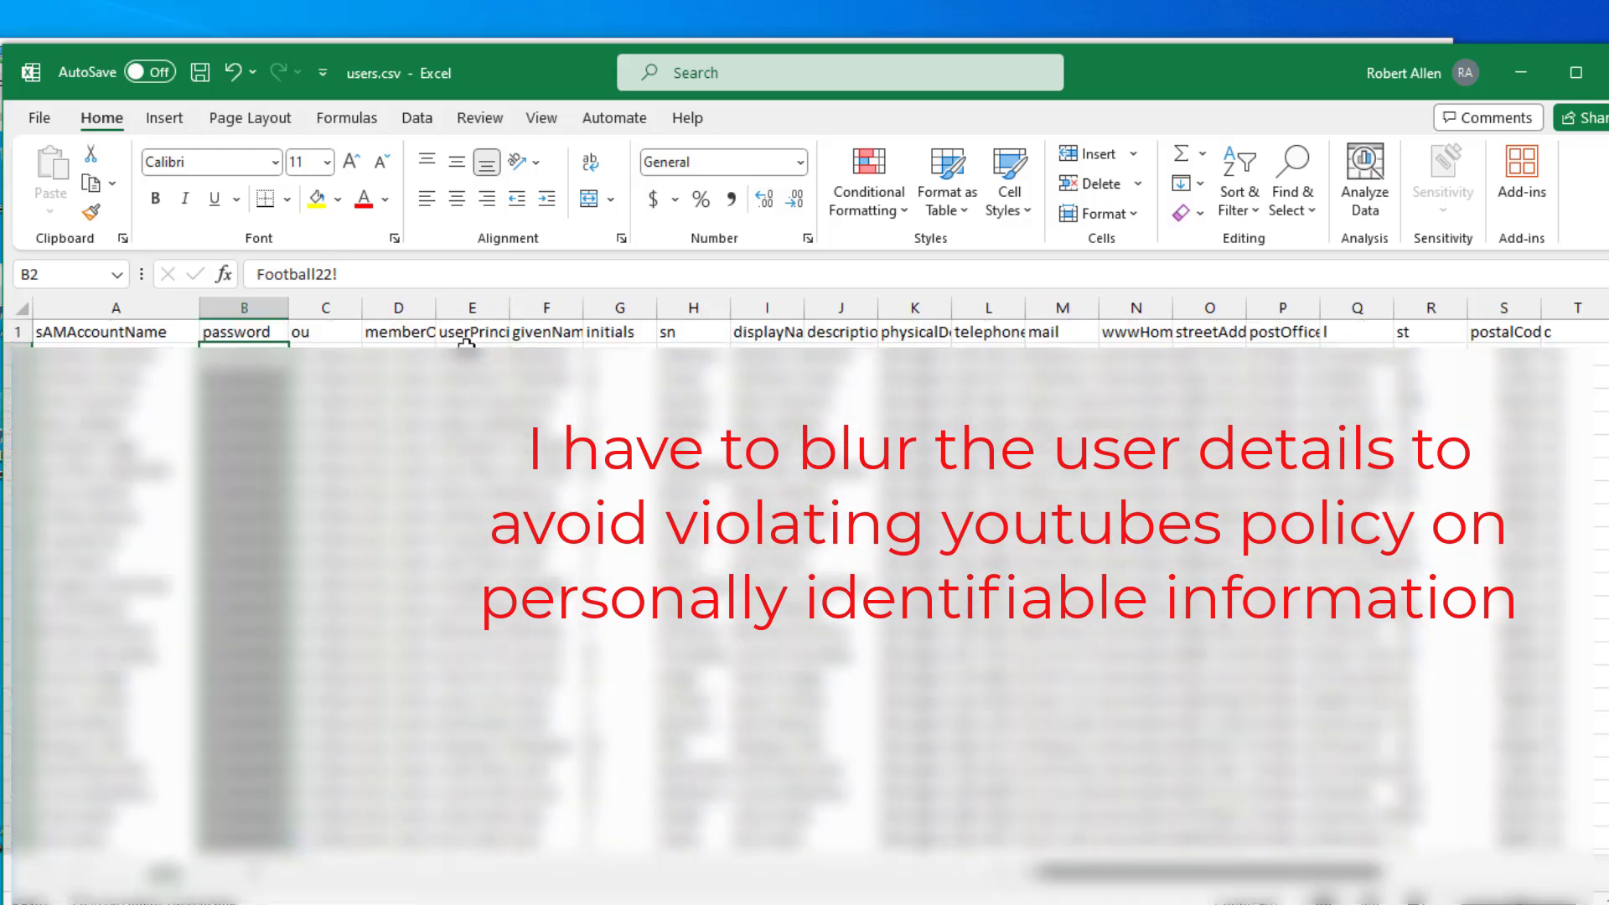
pyautogui.doubleClick(362, 307)
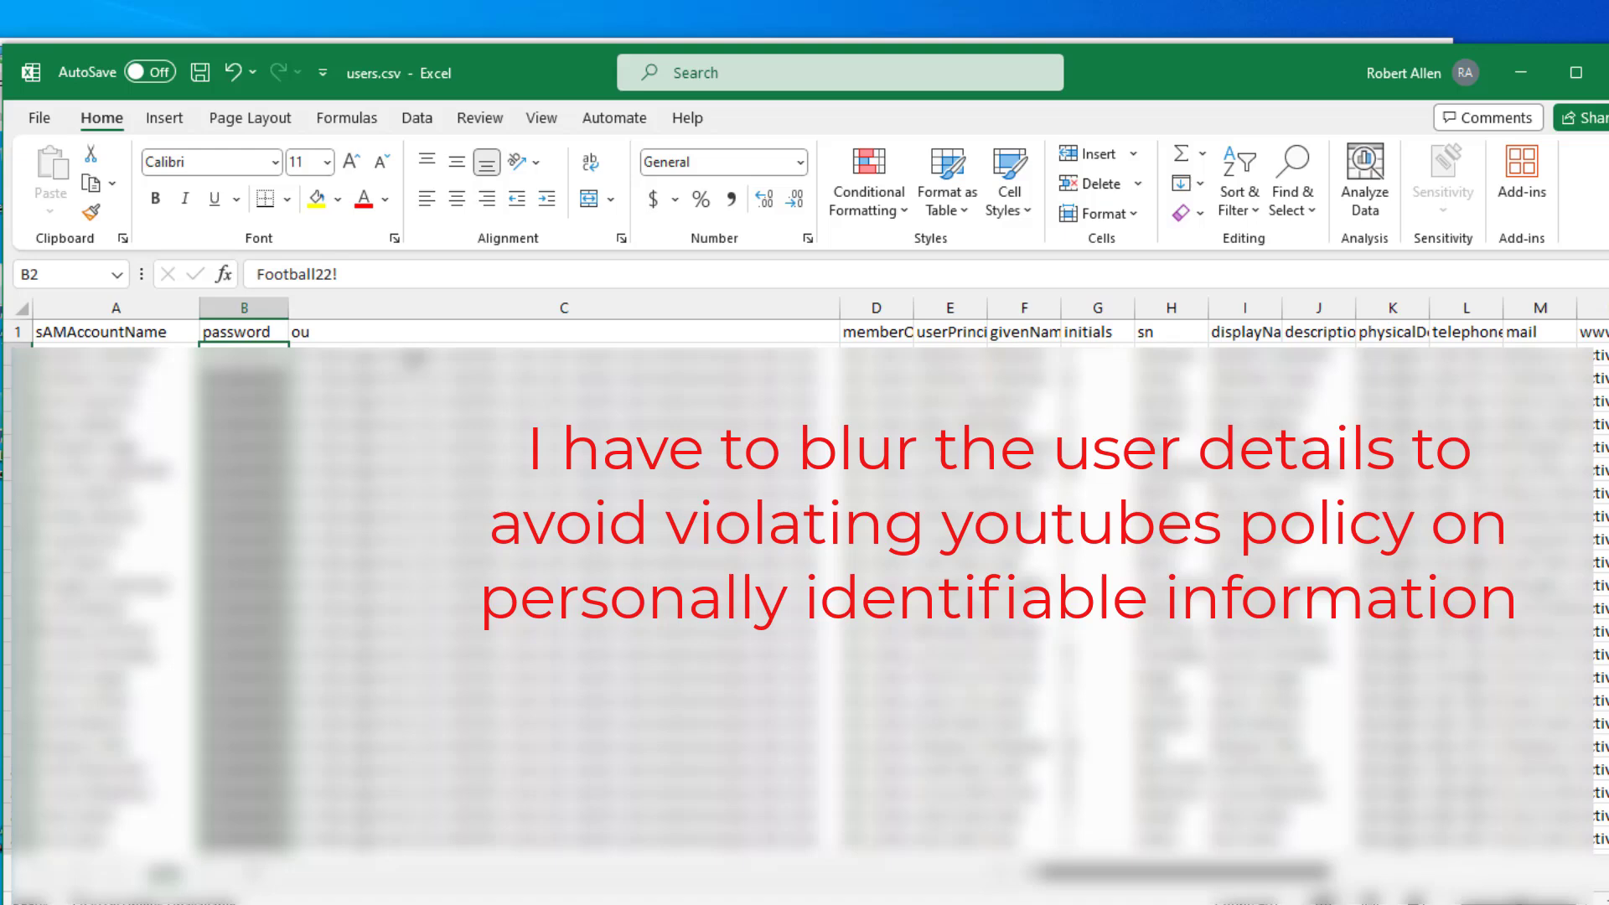
pyautogui.click(414, 359)
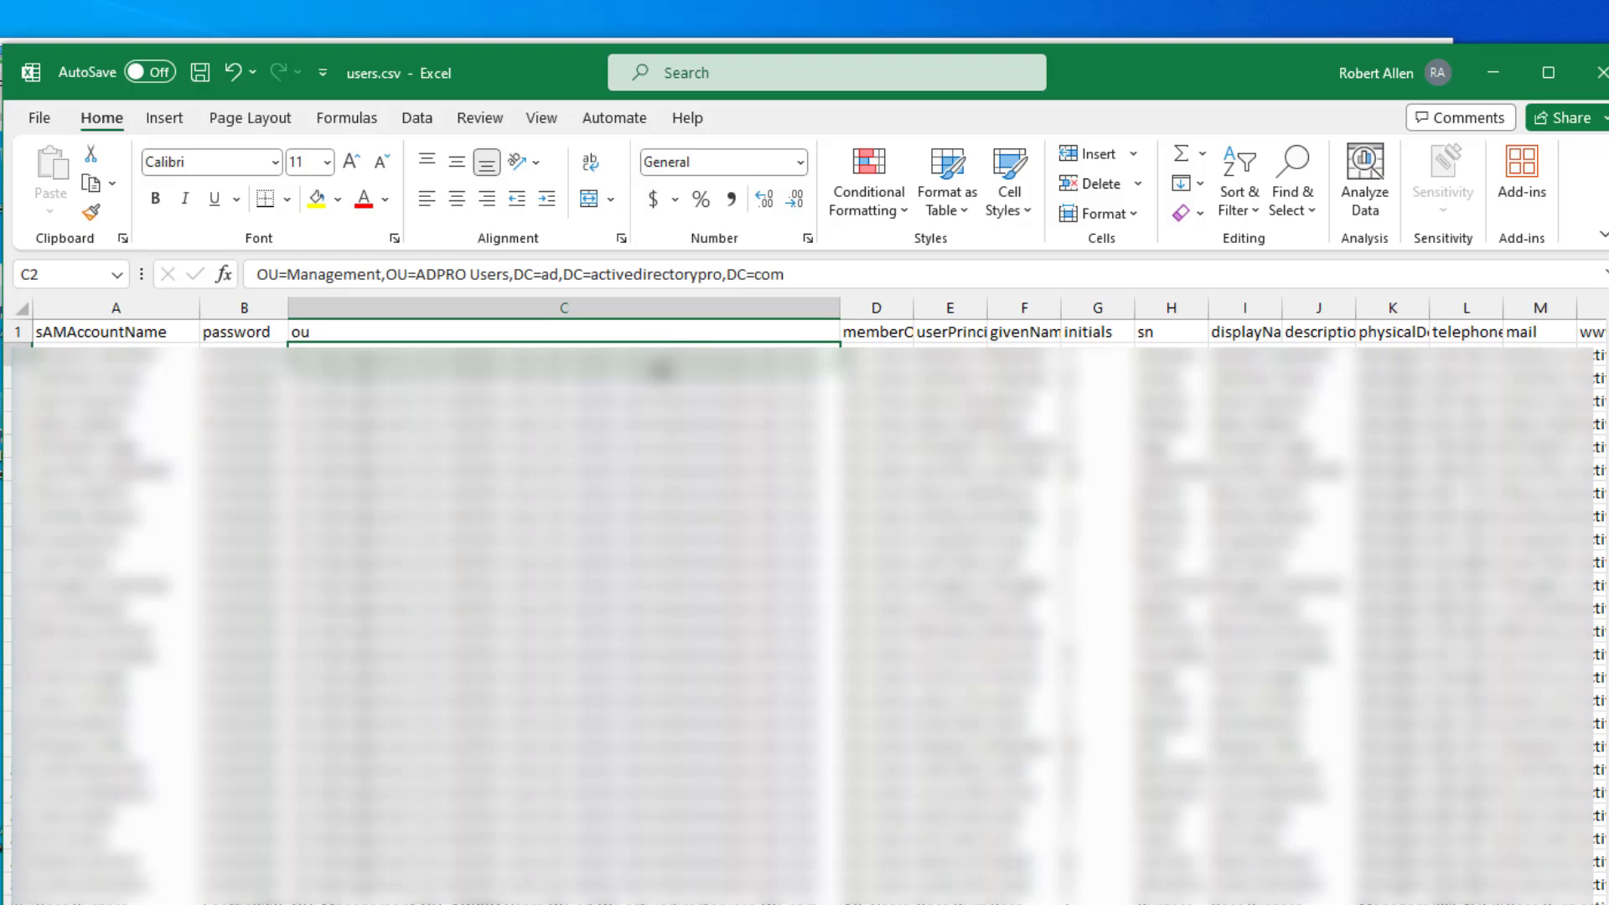
# - Select several OU path cells and bring up Find and Replace on its Replace tab
pyautogui.moveTo(652, 396); pyautogui.dragTo(614, 406)
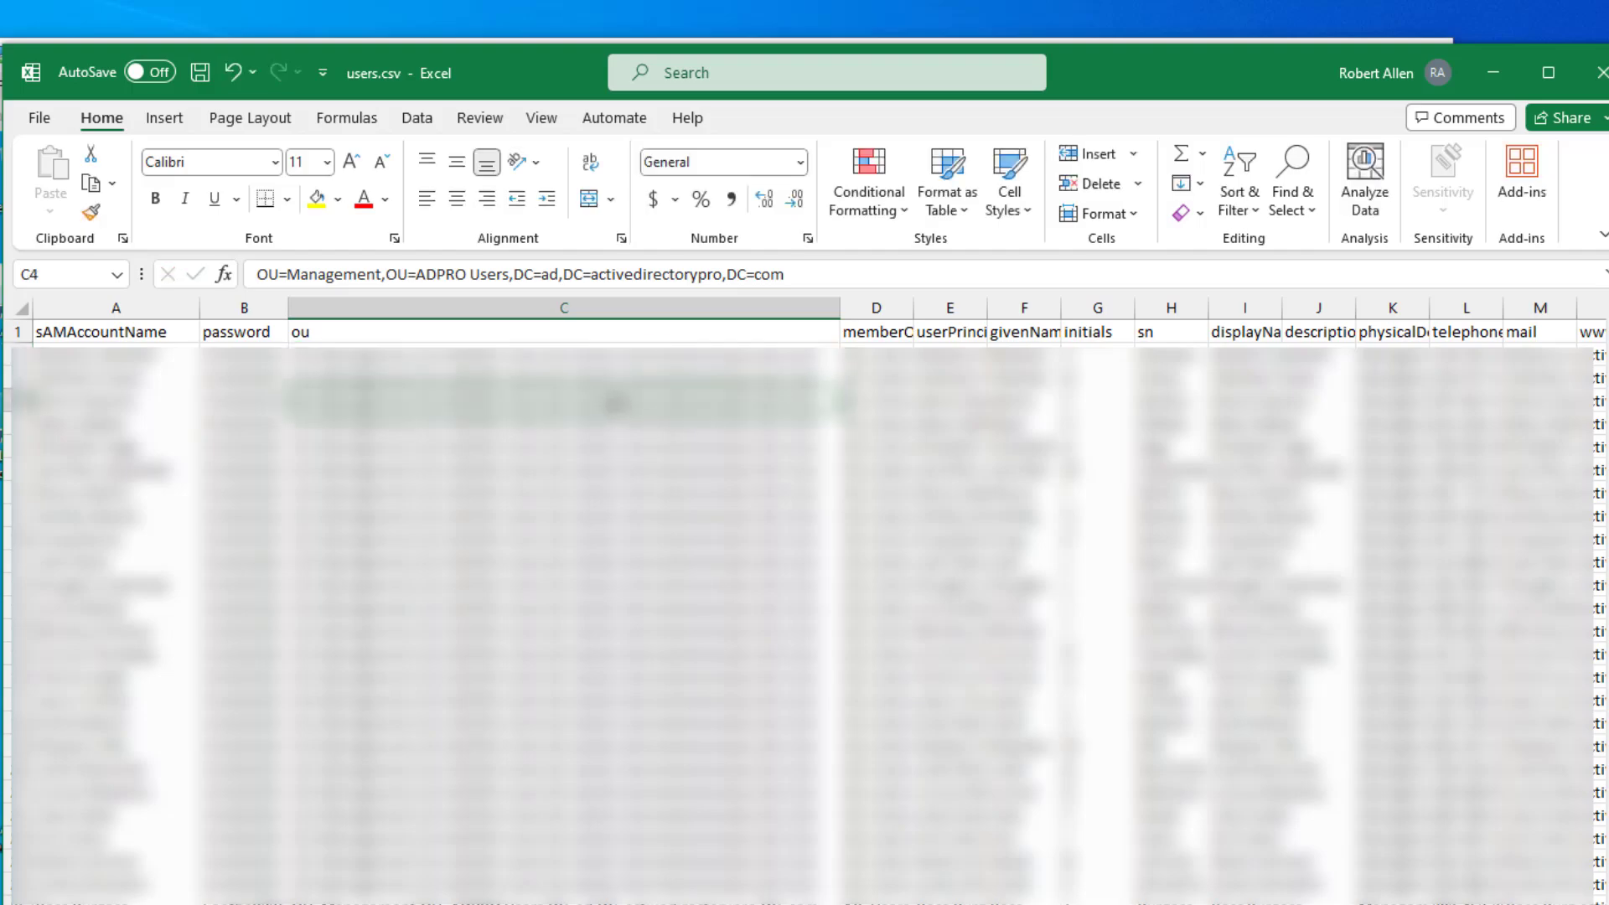
pyautogui.hotkey('ctrl', 'f')
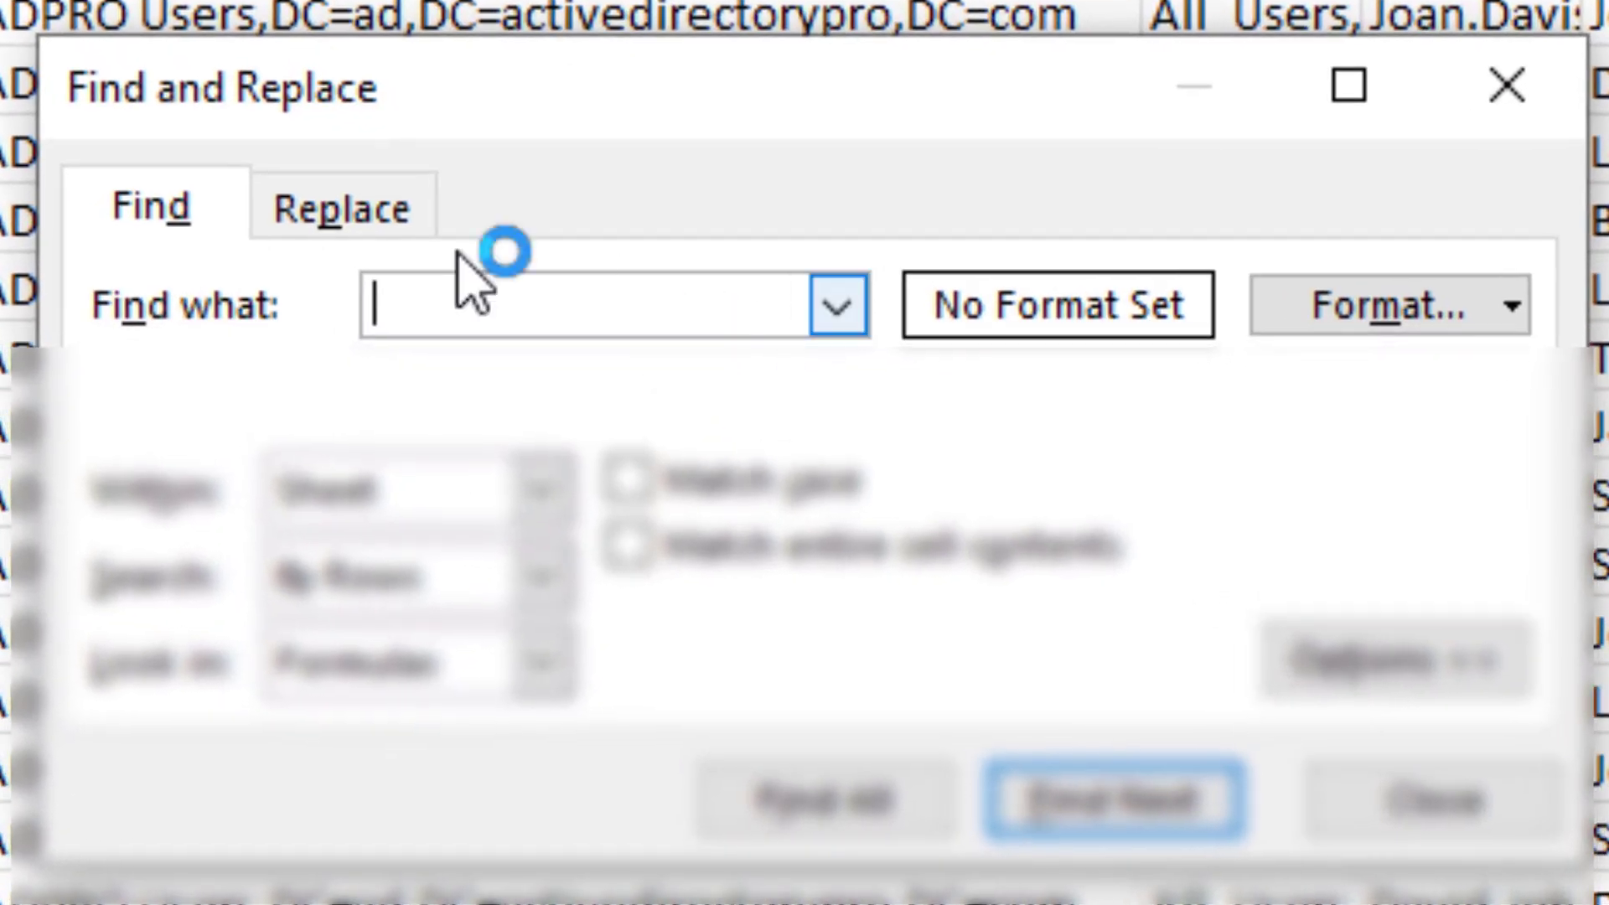
pyautogui.click(390, 212)
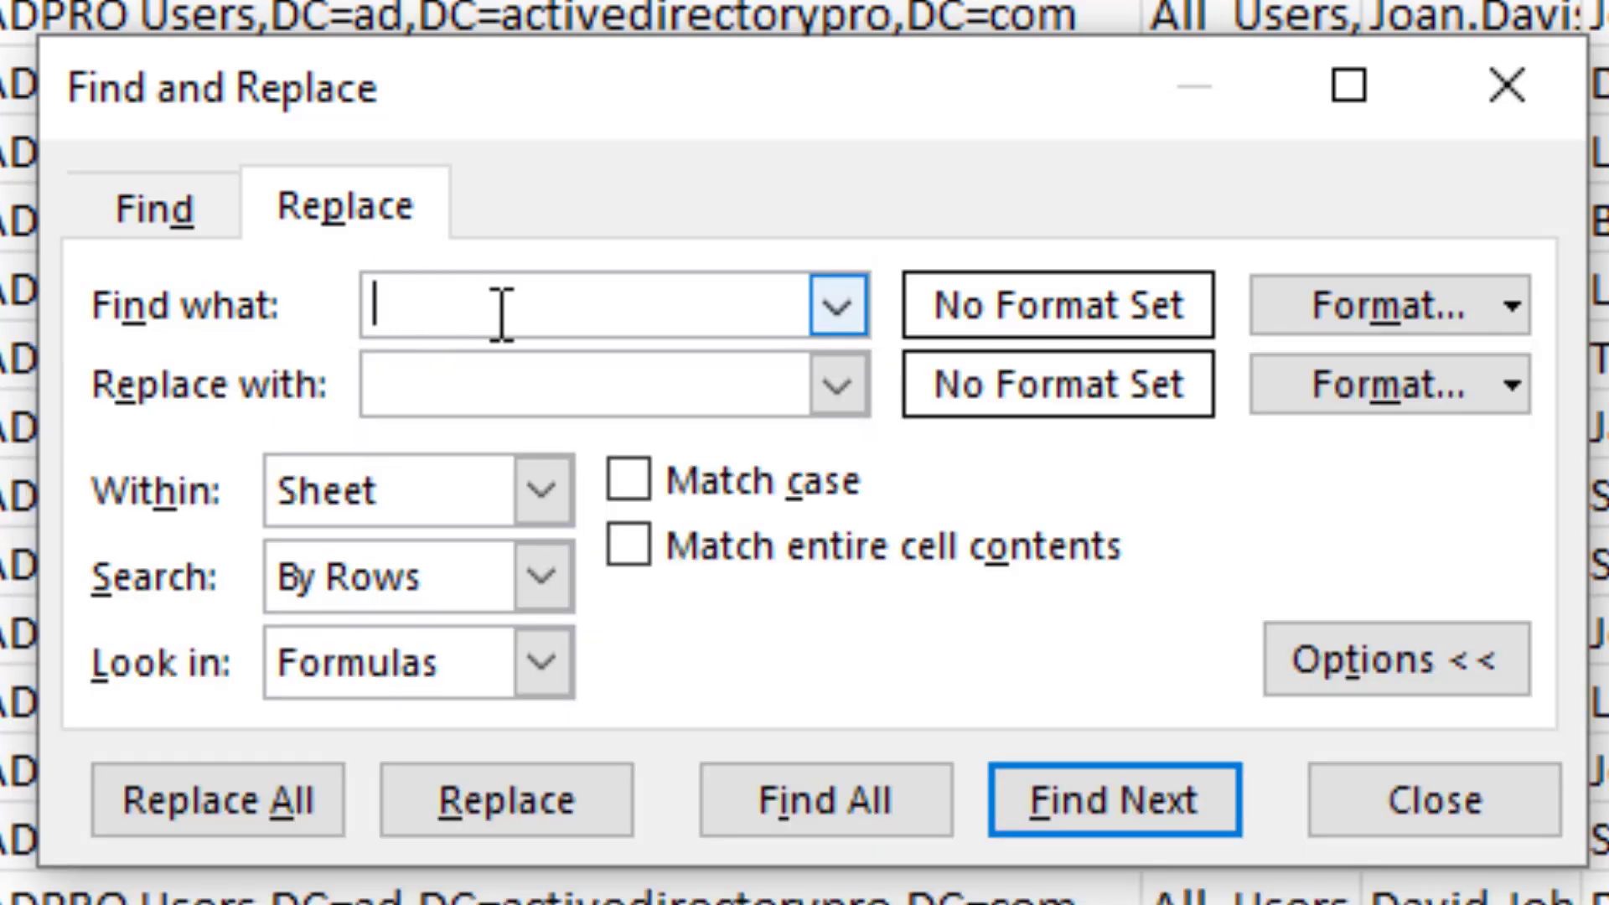
# - Replace DC=activedirectorypro with DC=networkverge across the sheet, making 601 replacements
pyautogui.write('DC')
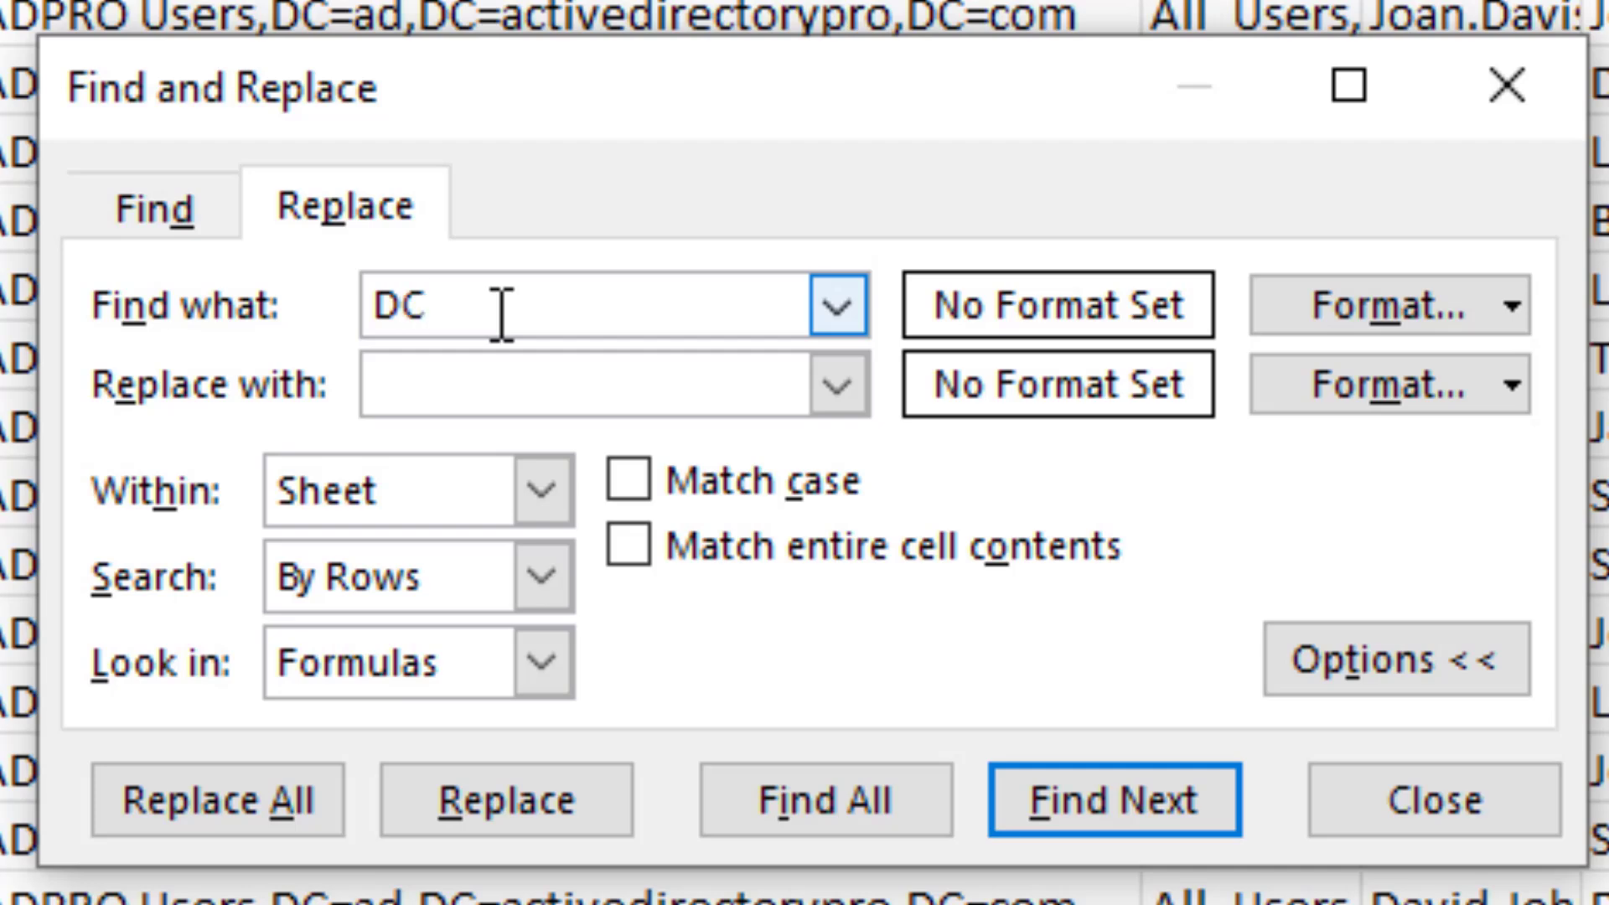
pyautogui.write('=active')
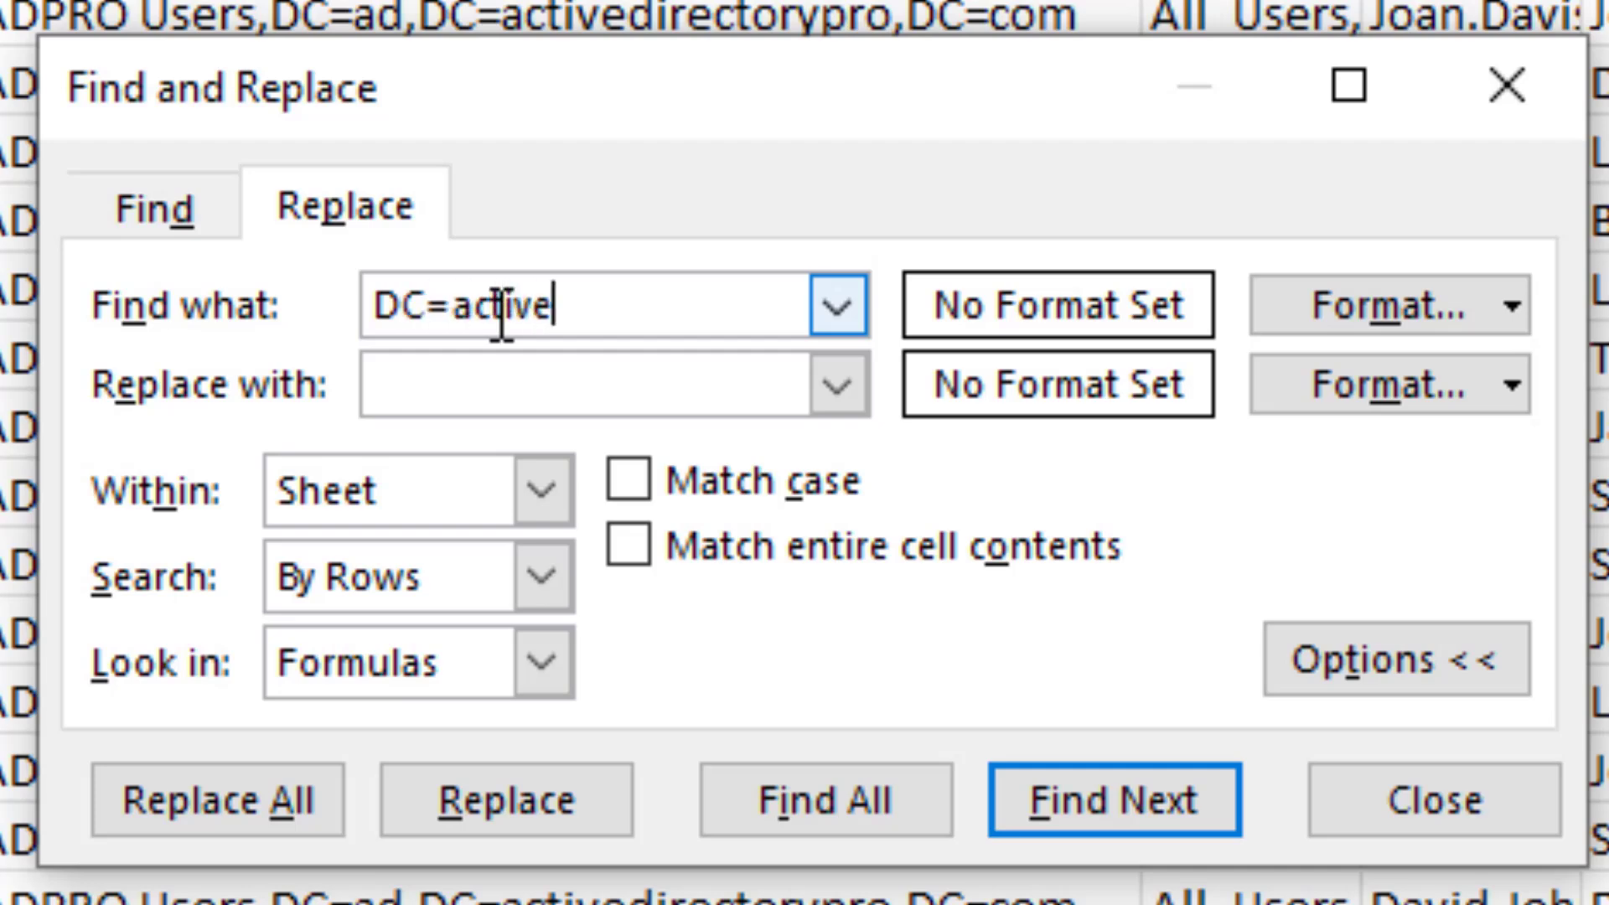
pyautogui.write('directorypro')
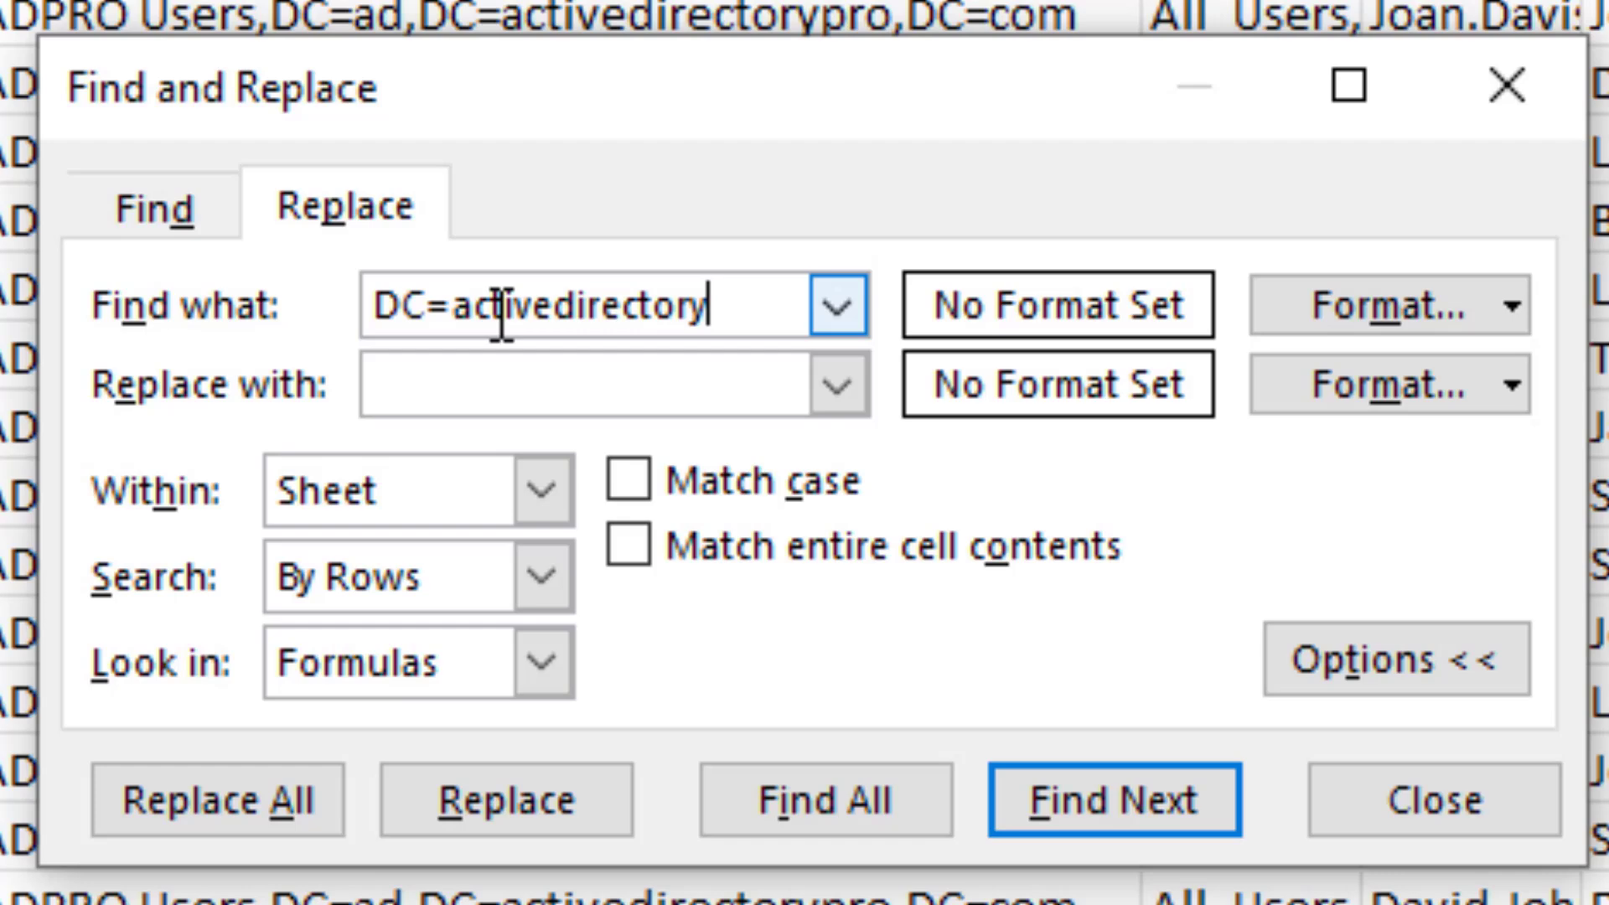
pyautogui.click(550, 373)
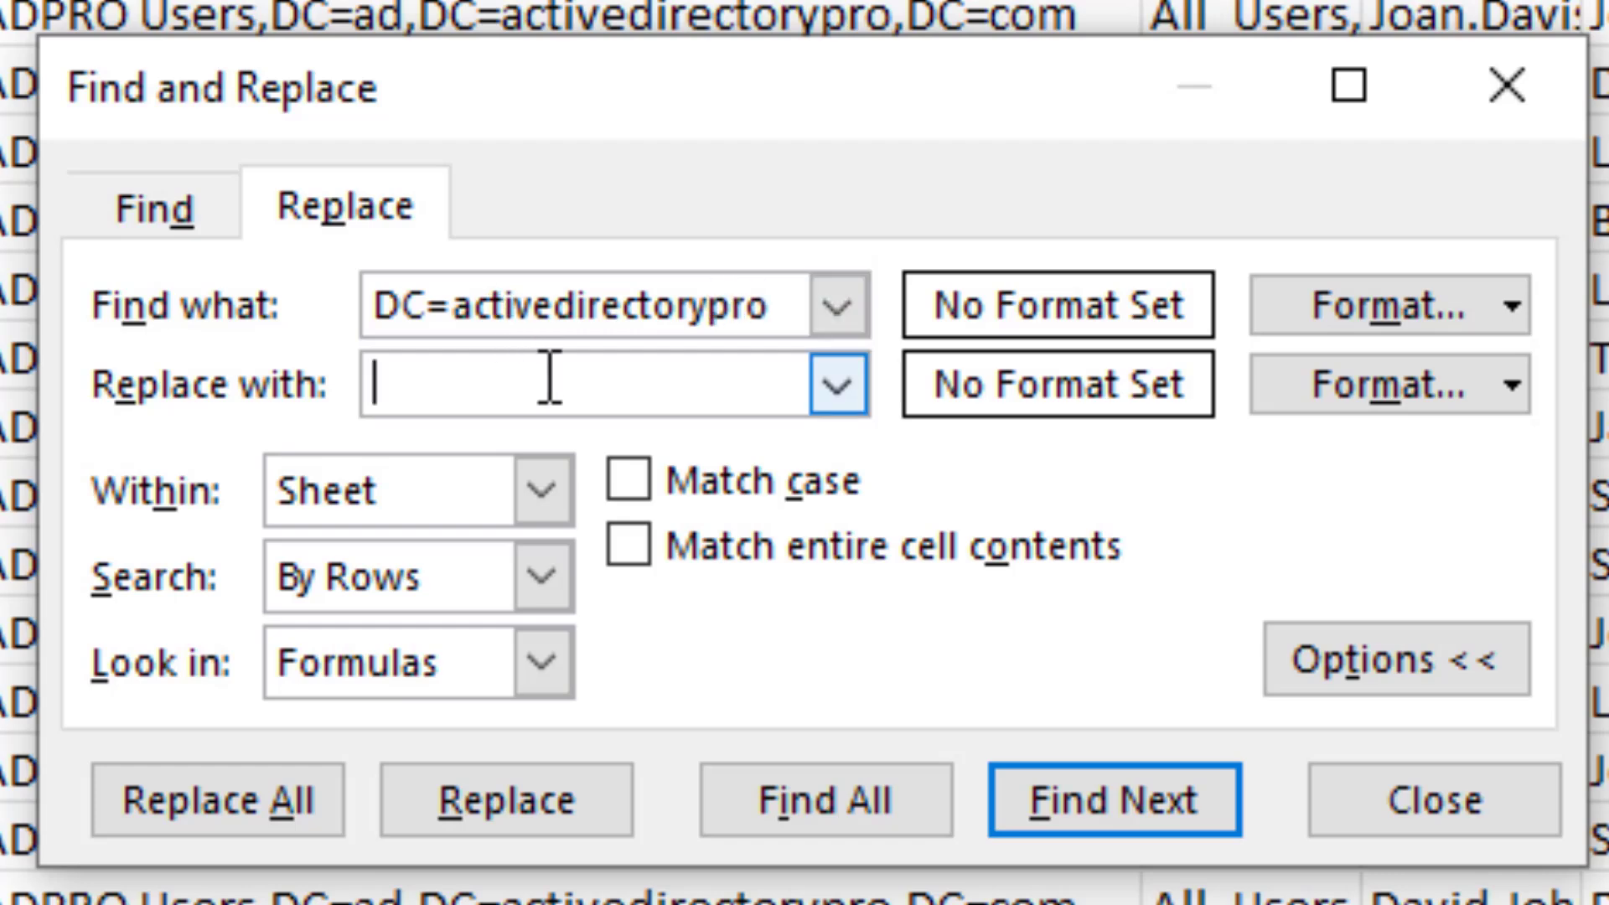
pyautogui.write('DC=')
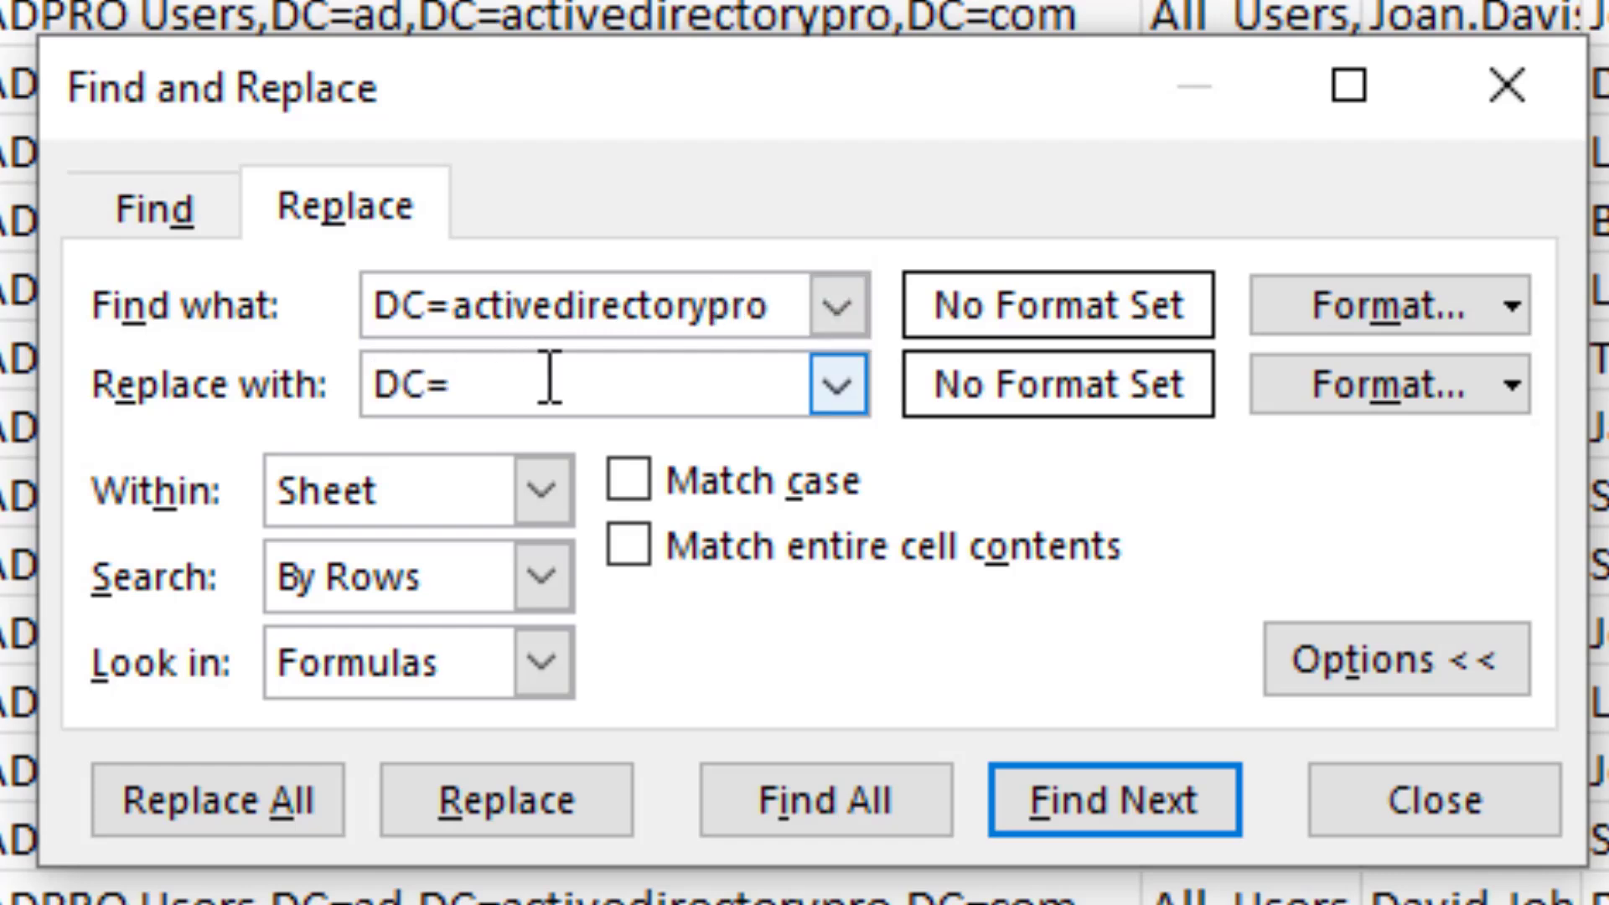
pyautogui.write('networkverge')
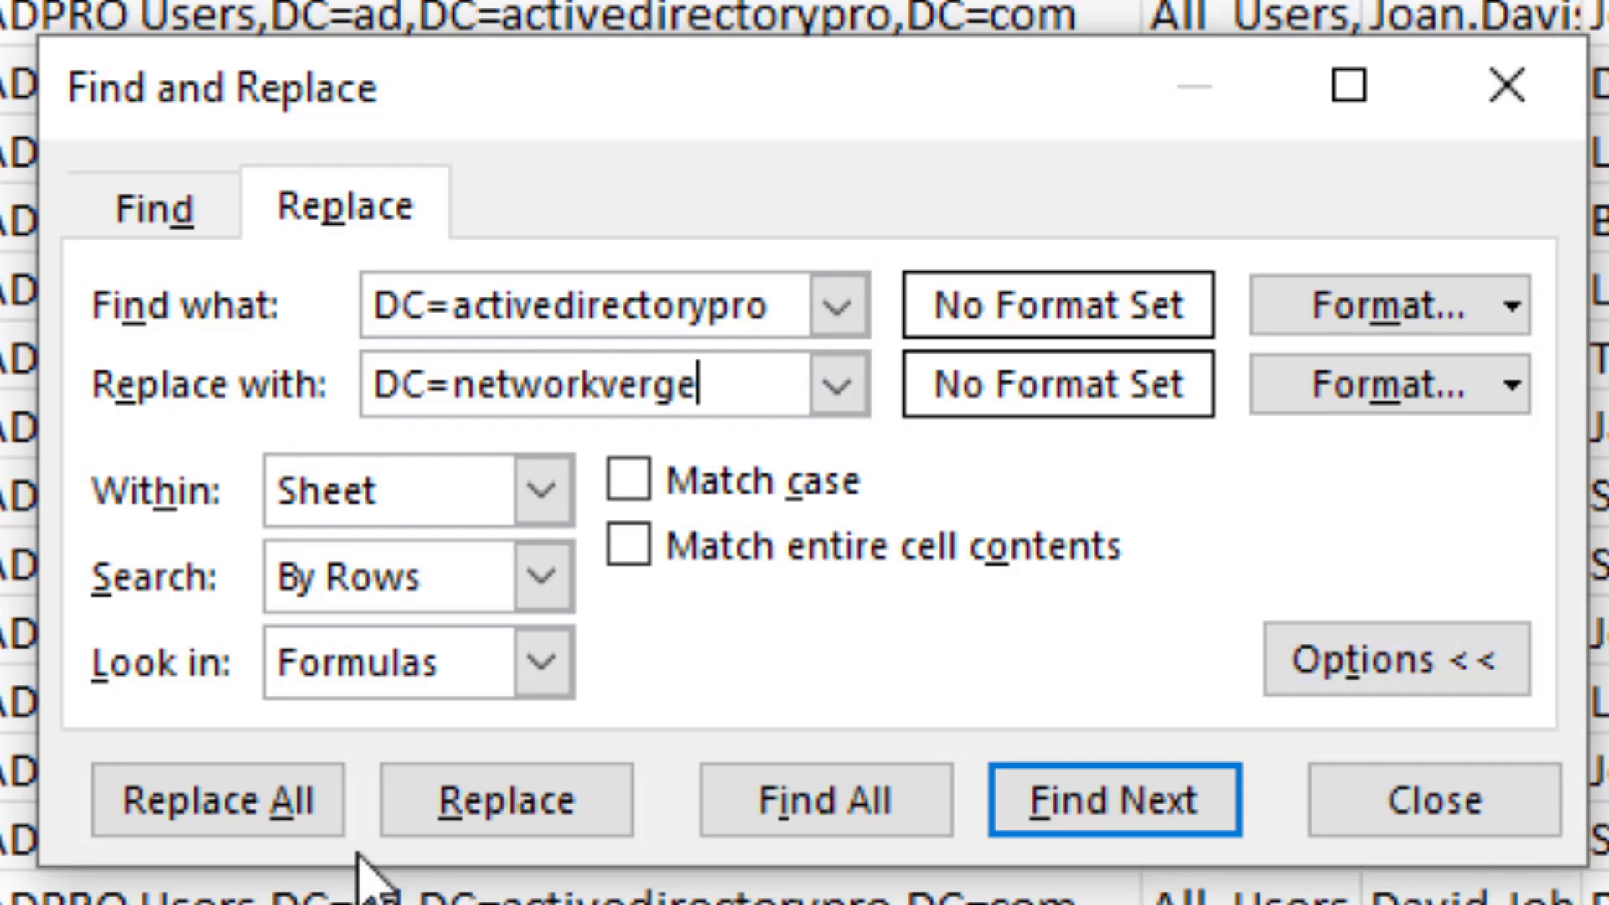
pyautogui.click(295, 811)
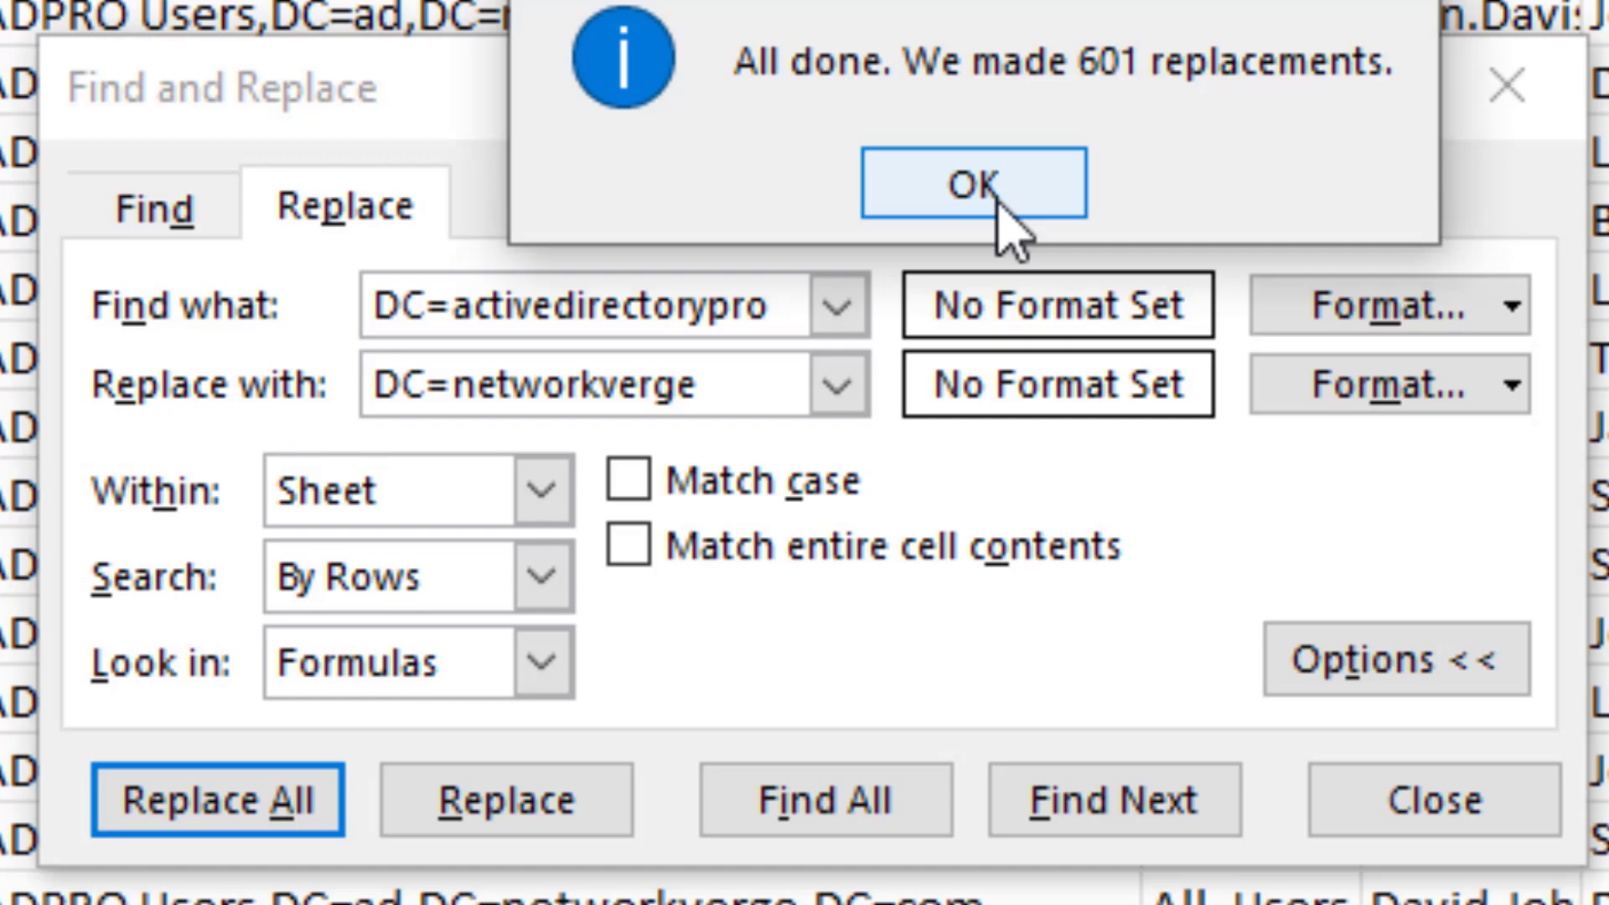
pyautogui.click(998, 197)
pyautogui.click(1462, 832)
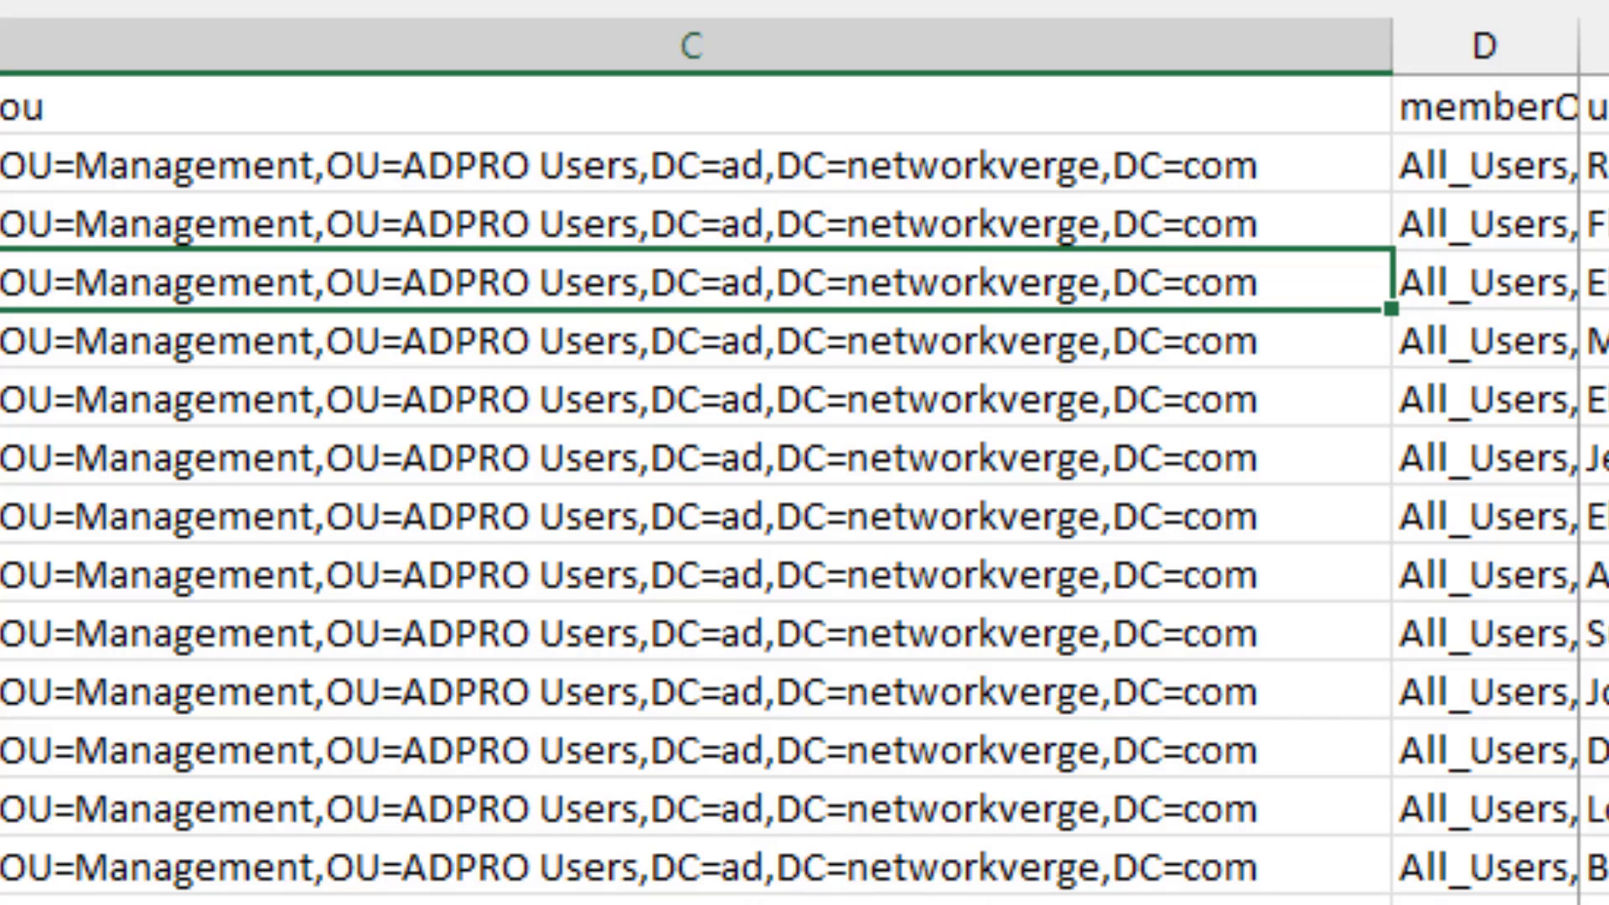
pyautogui.click(1596, 165)
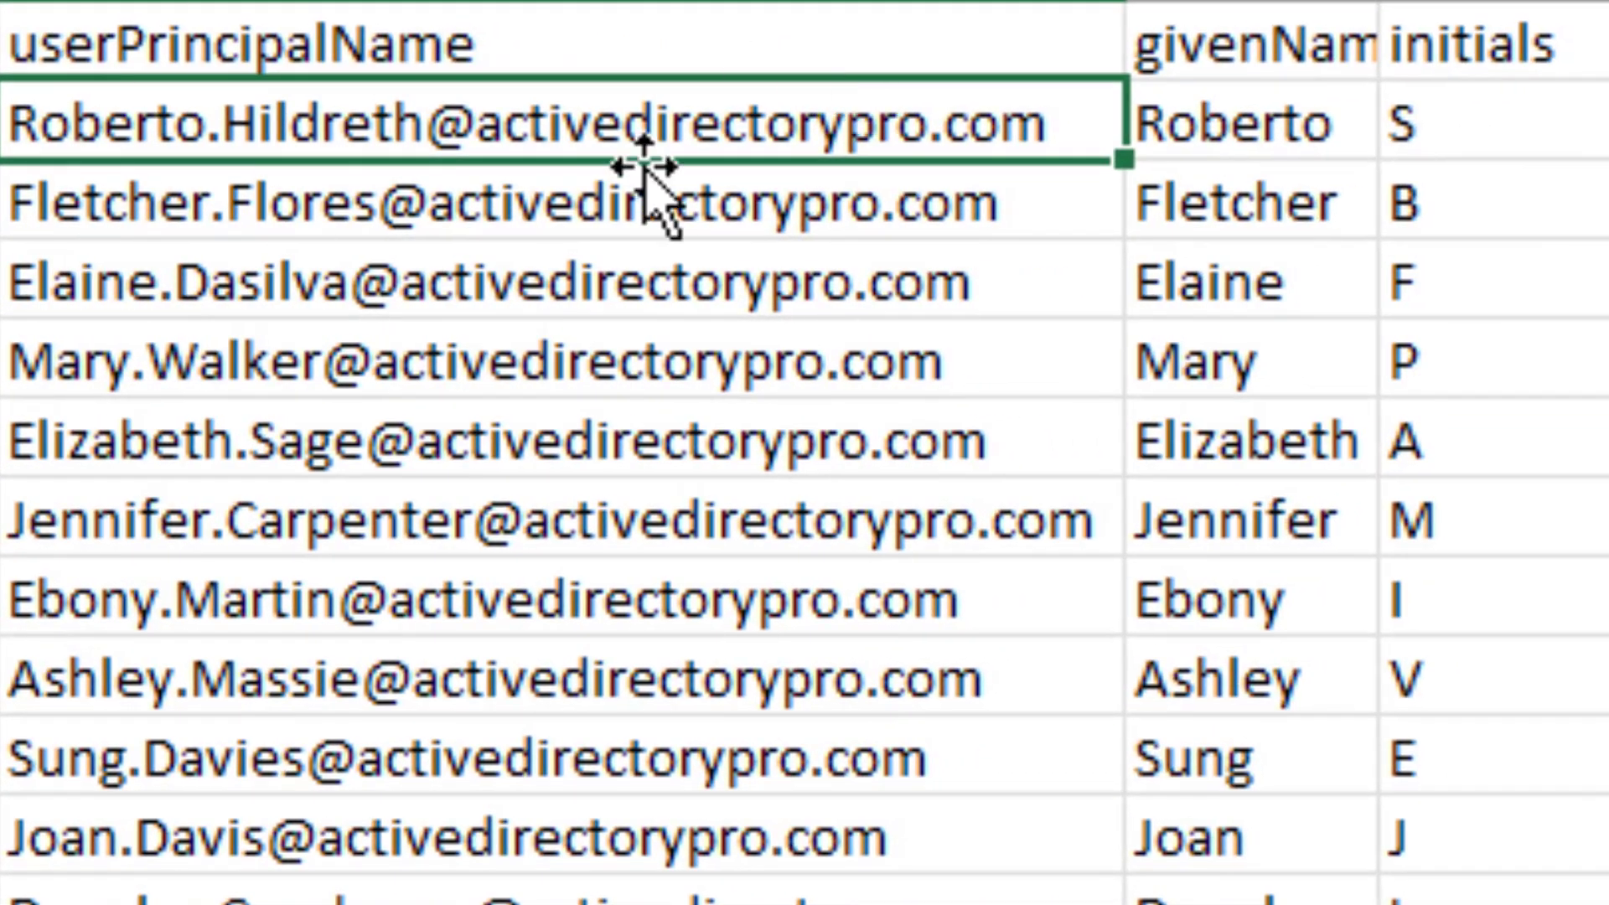
pyautogui.hotkey('ctrl', 'space')
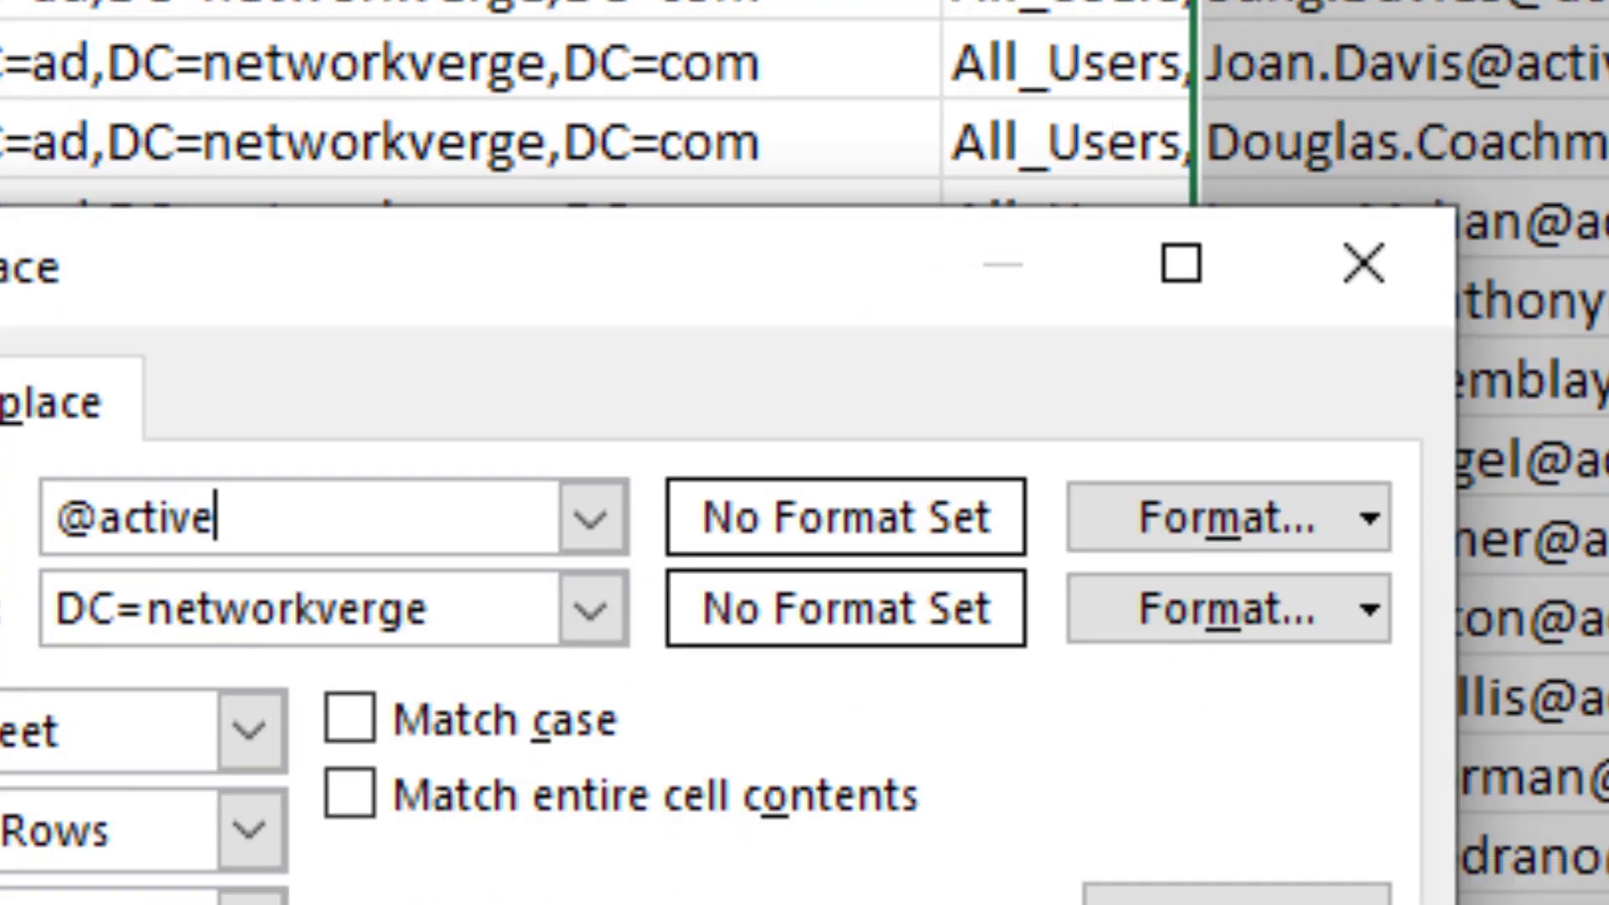
pyautogui.write('director')
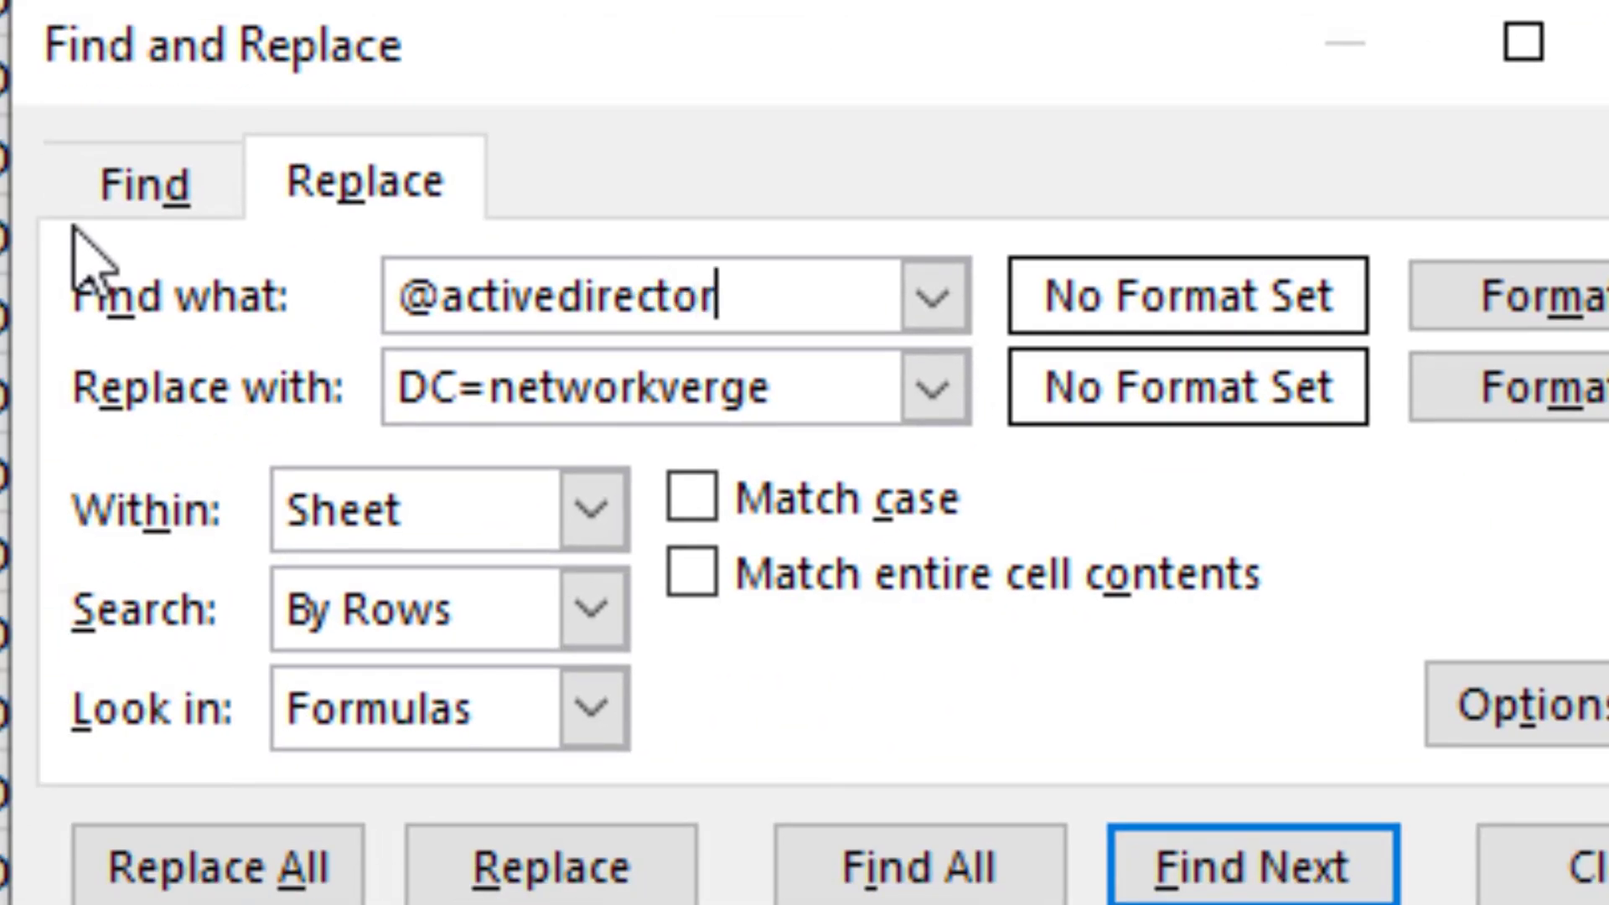
pyautogui.write('ypro.com')
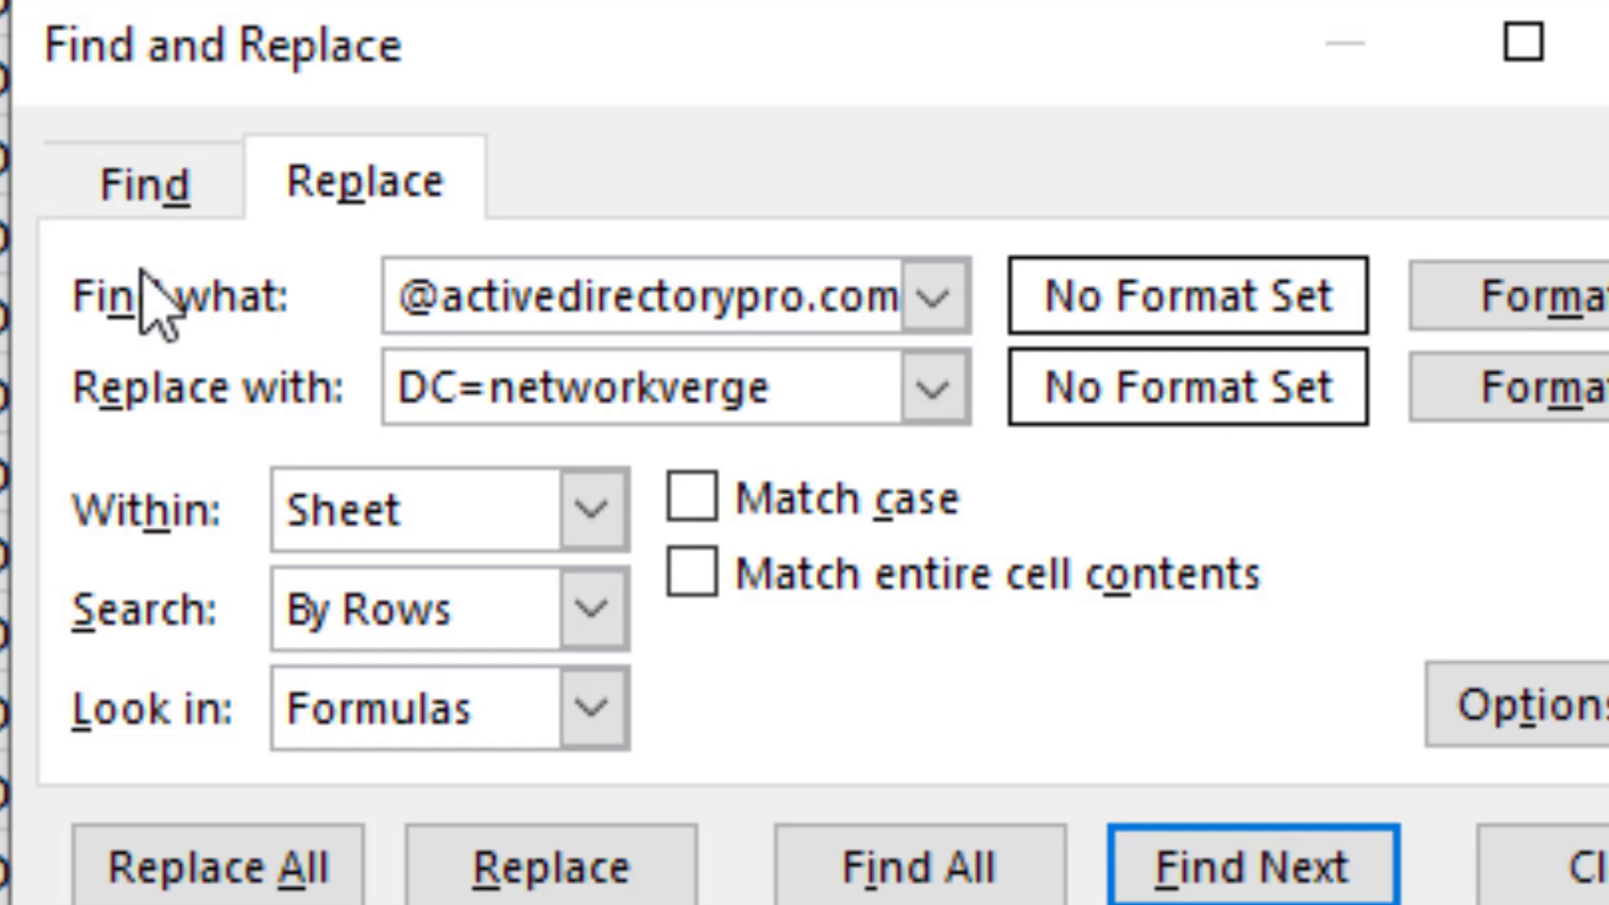
pyautogui.click(841, 370)
pyautogui.hotkey('shift', 'Home')
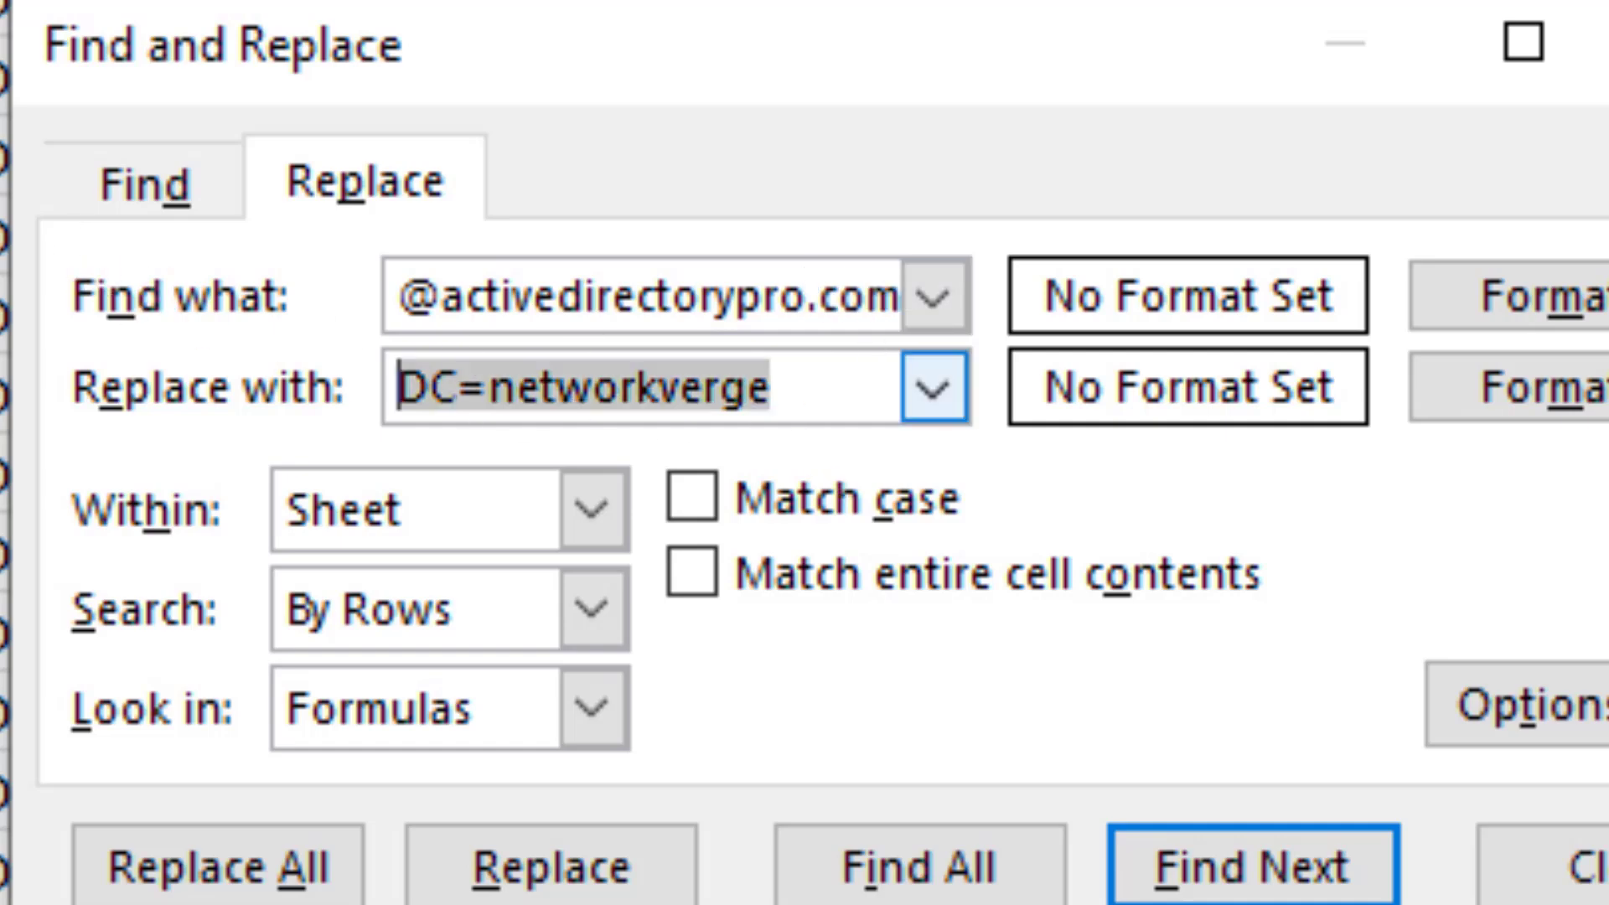
pyautogui.write('@')
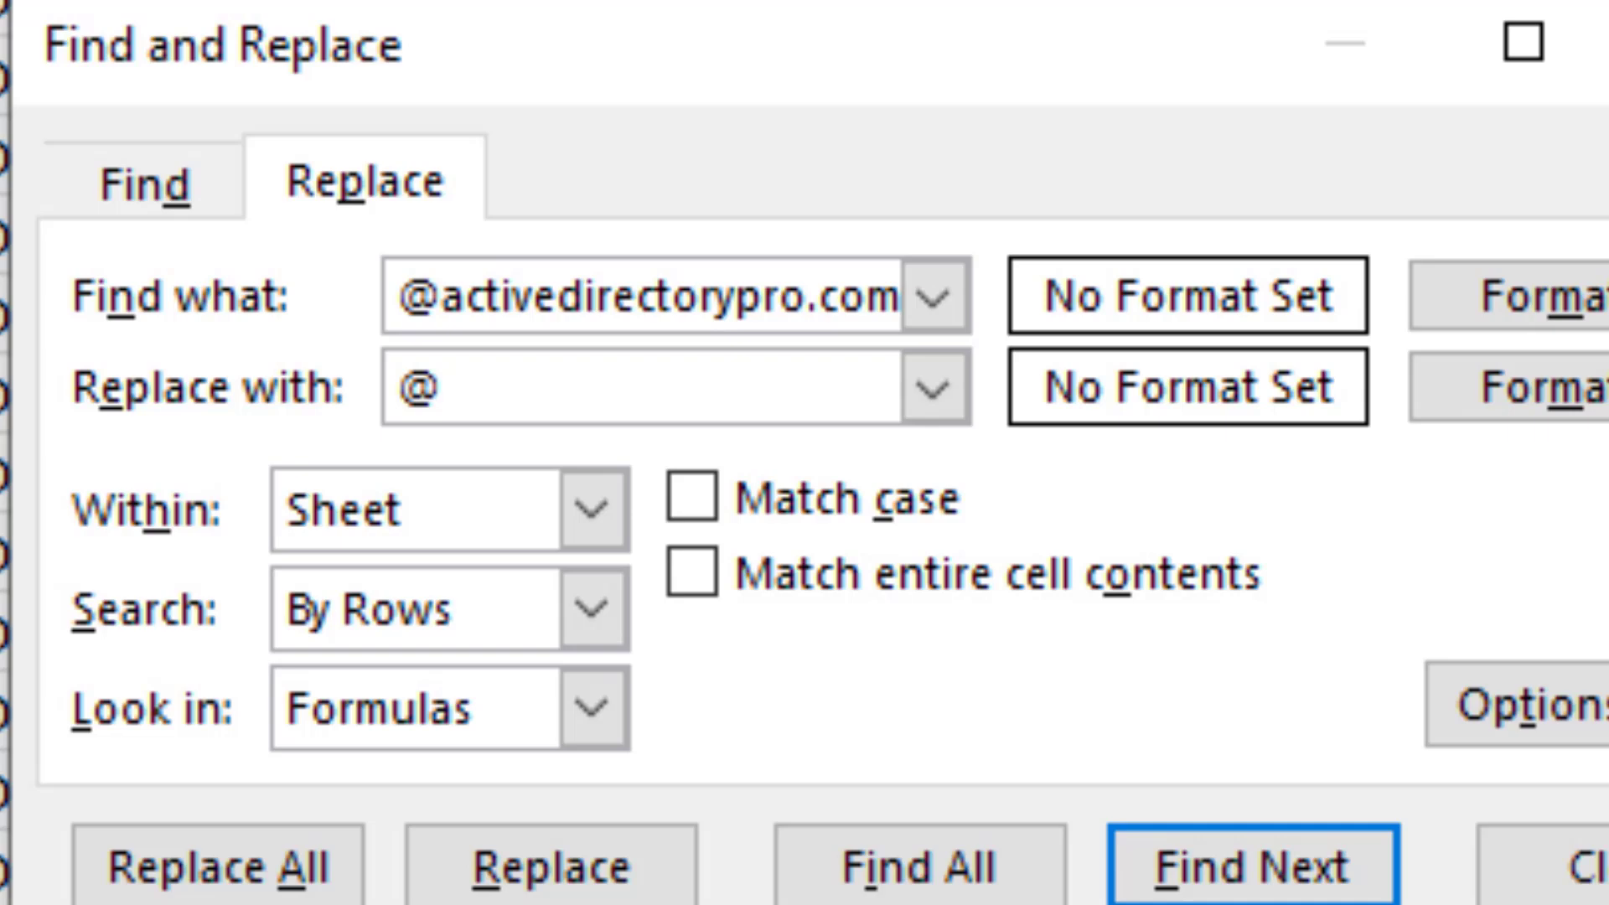
pyautogui.write('networkverge.com')
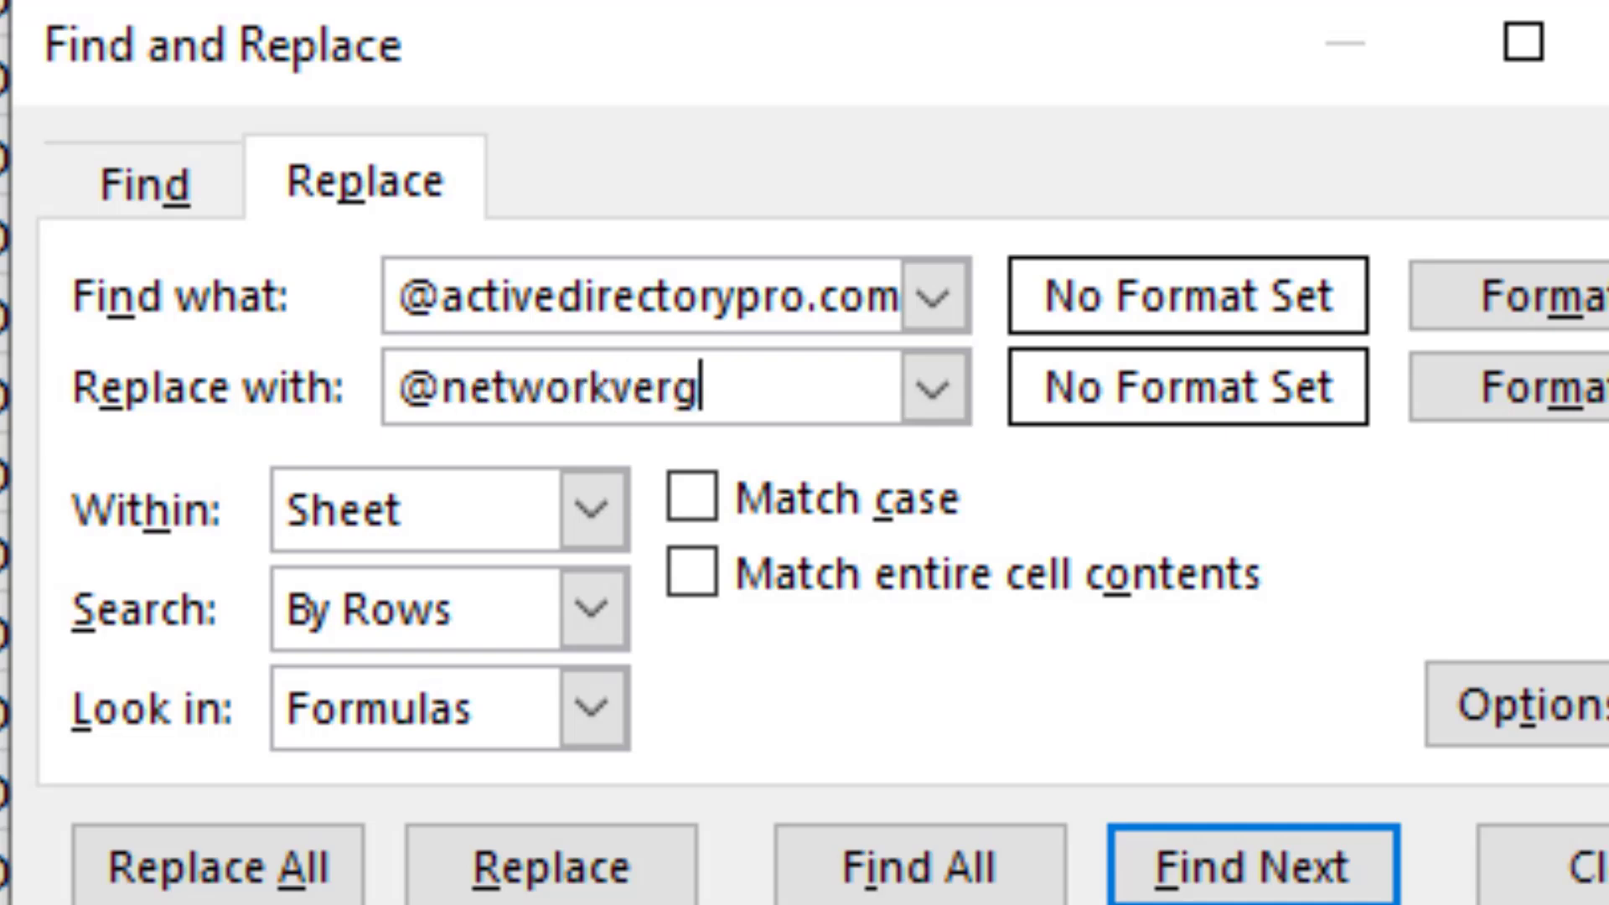
pyautogui.click(324, 872)
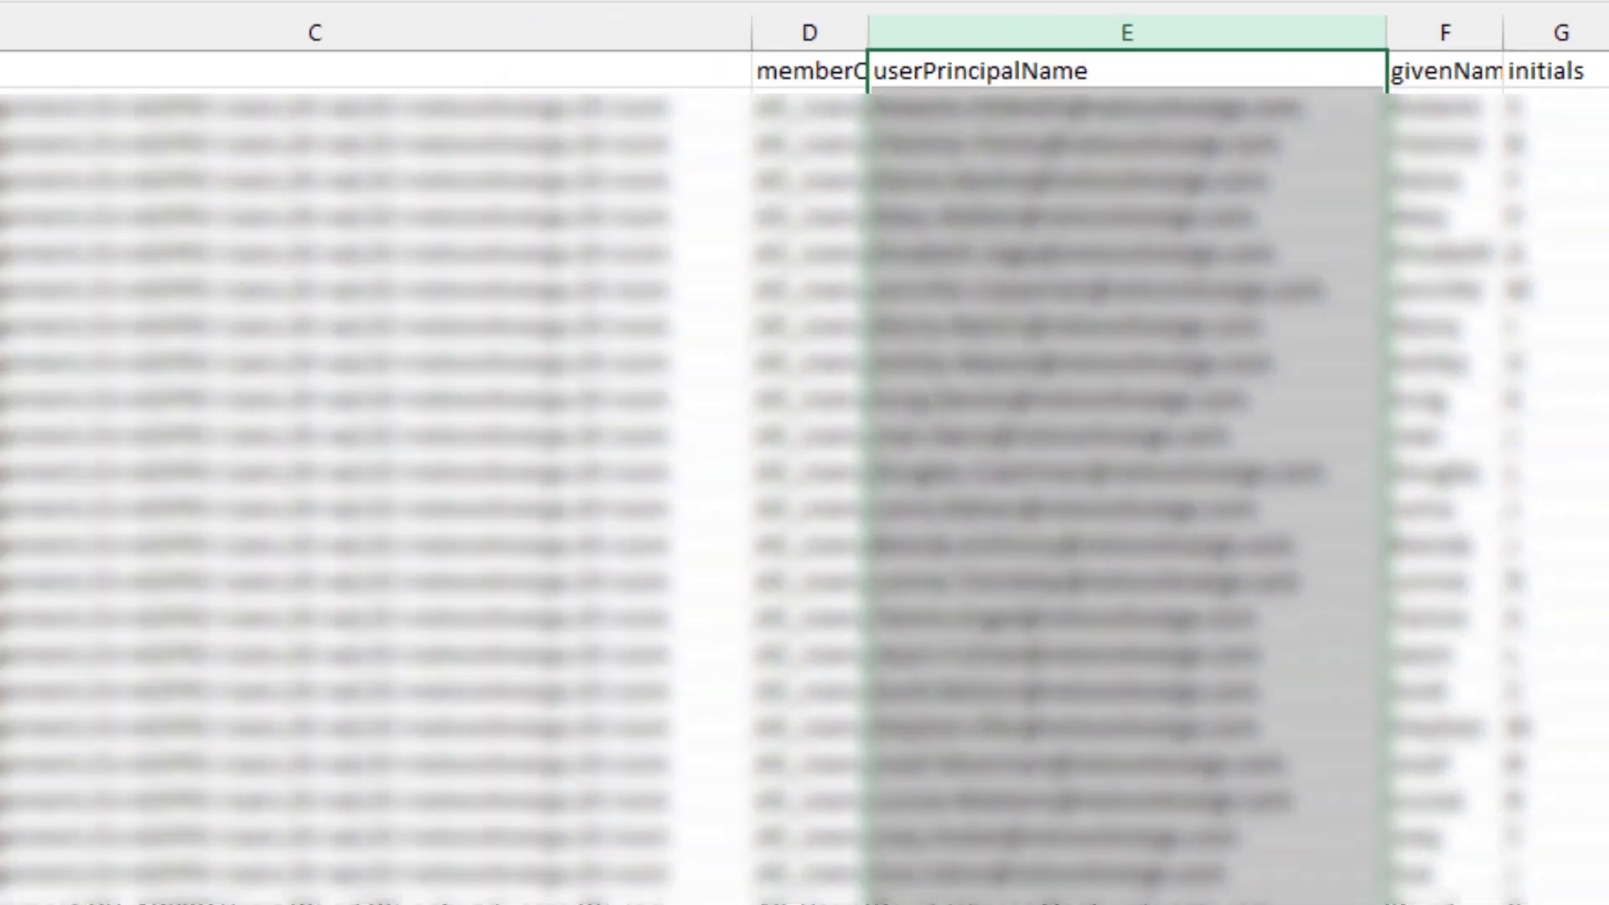
# - Scroll right through the sheet to review the SMTP address and wwwHomepage columns
pyautogui.hscroll(2, 805, 453)
pyautogui.hscroll(6, 804, 452)
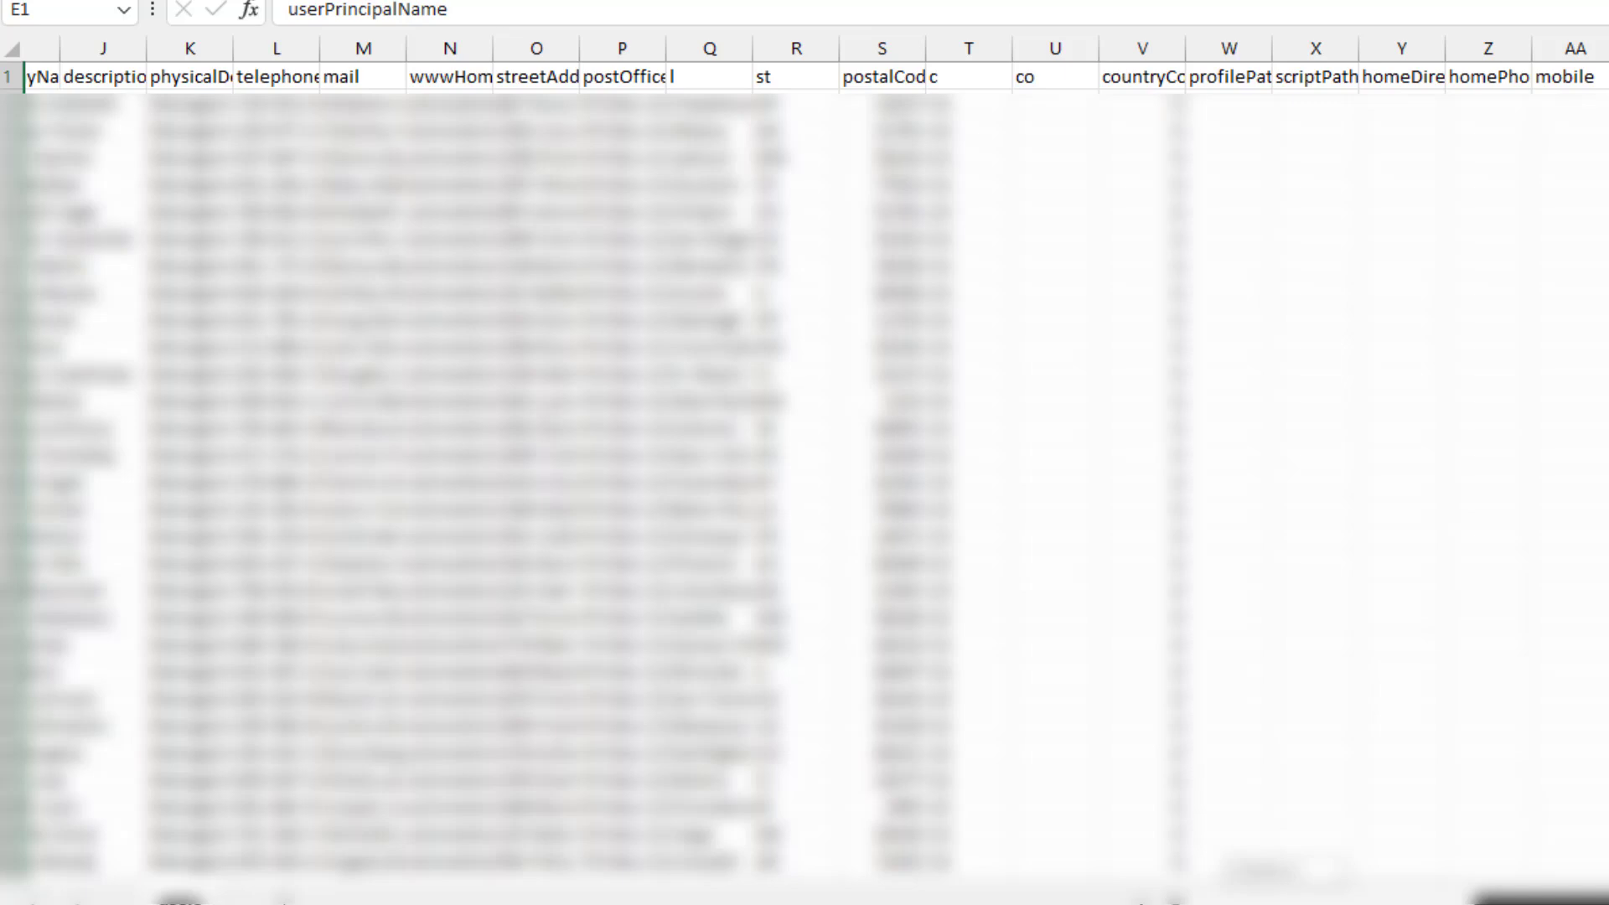
pyautogui.press('Return')
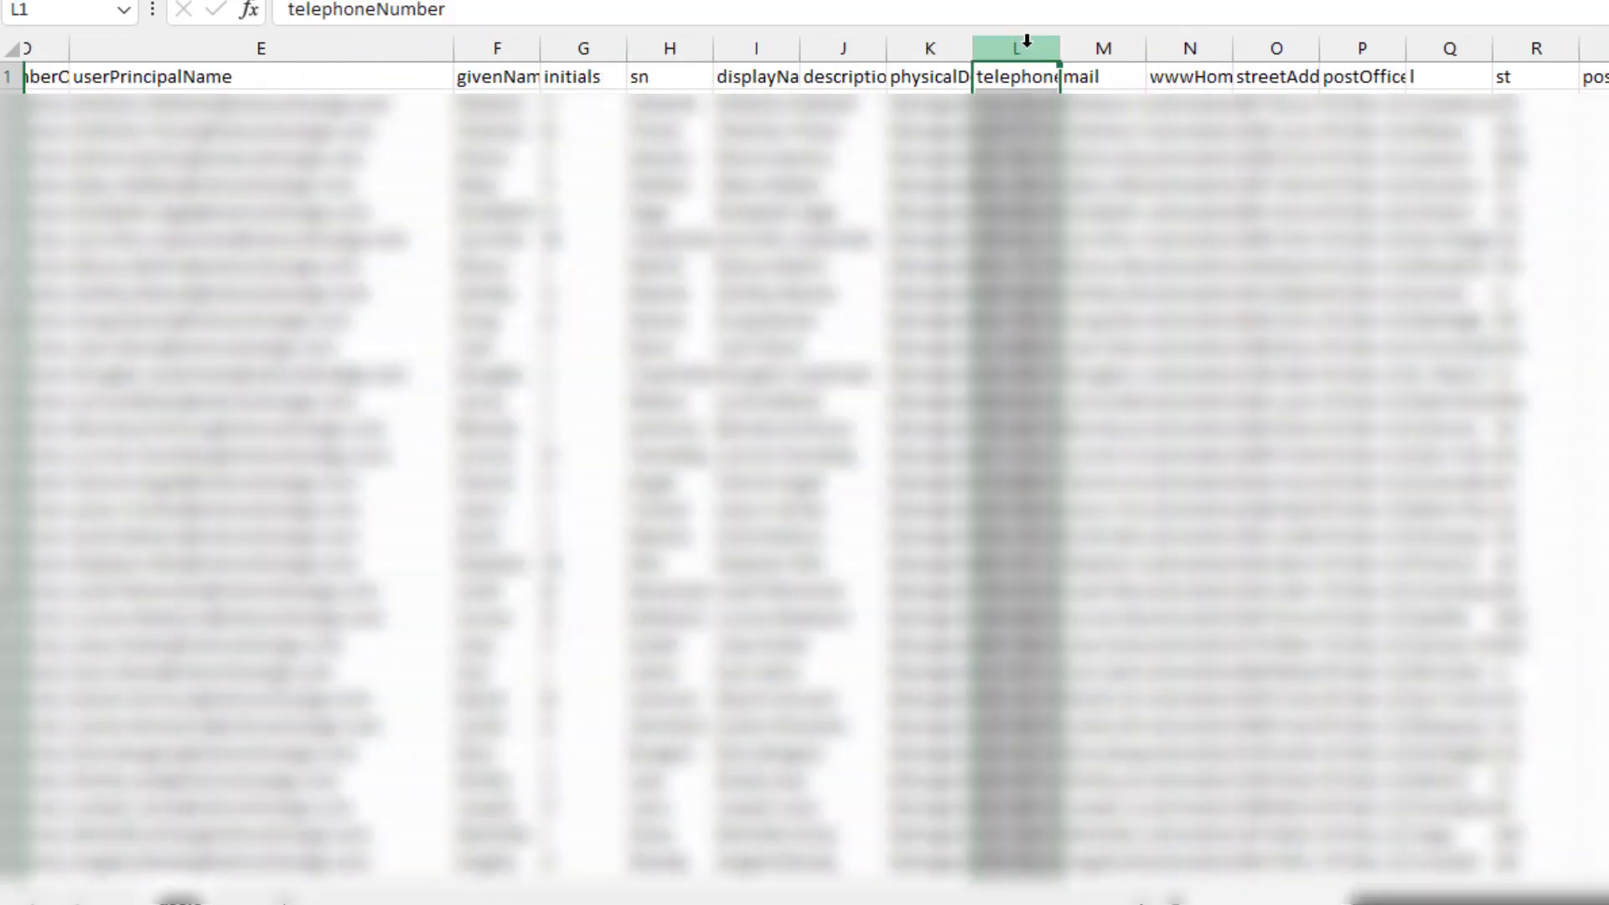
pyautogui.click(1209, 43)
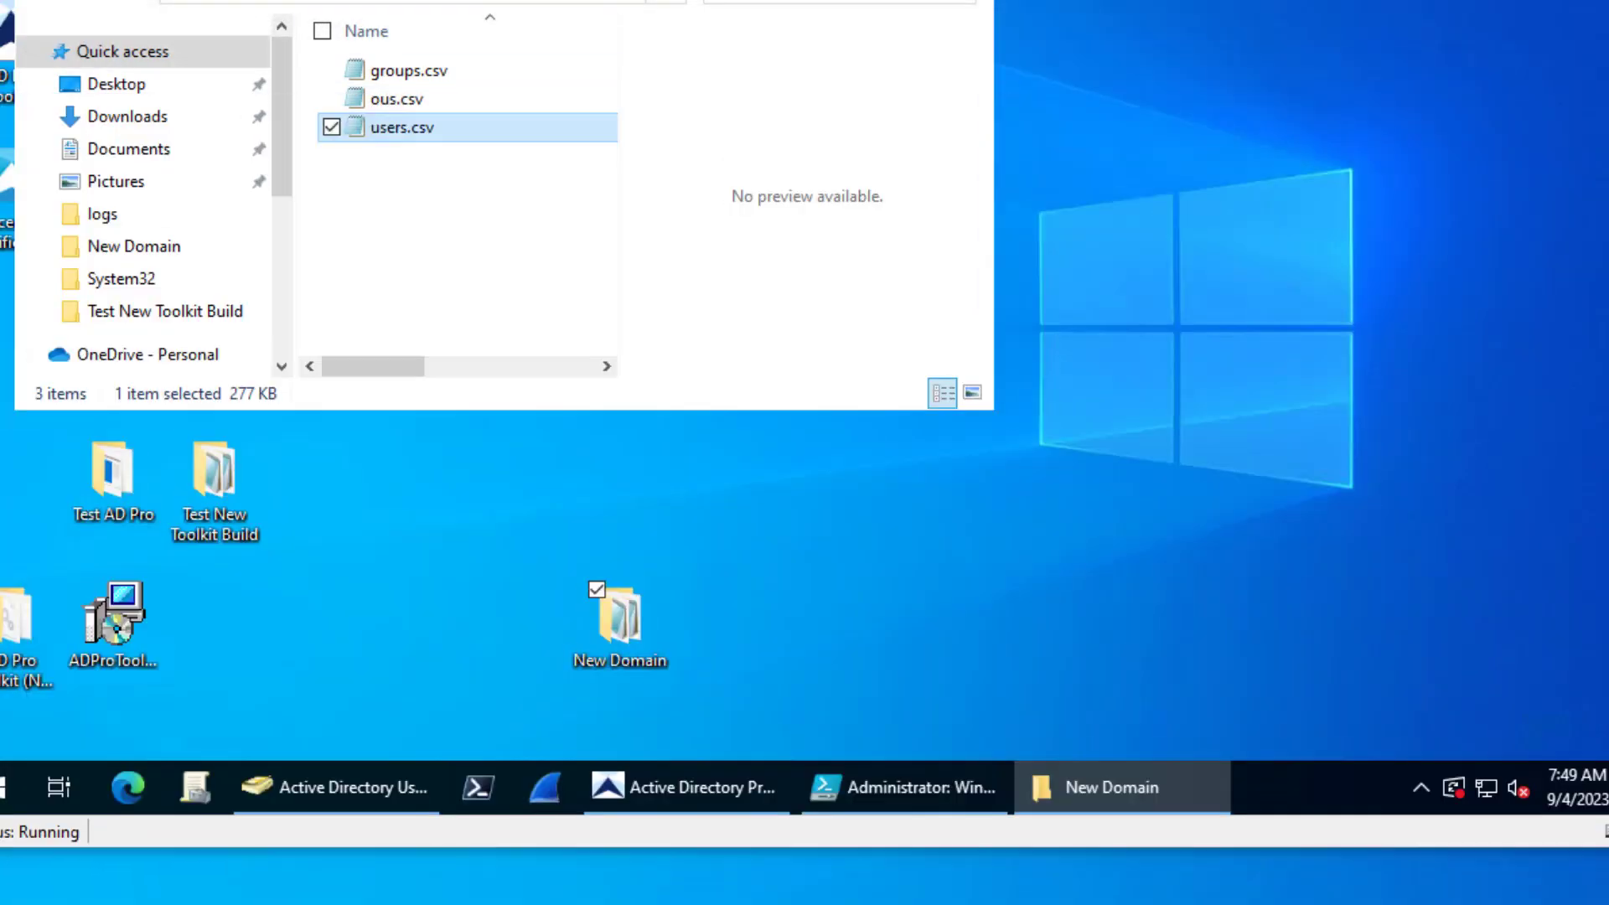
# - Paste users.csv into the New Domain folder, overwriting the old copy, and return to the toolkit
pyautogui.hotkey('ctrl', 'v')
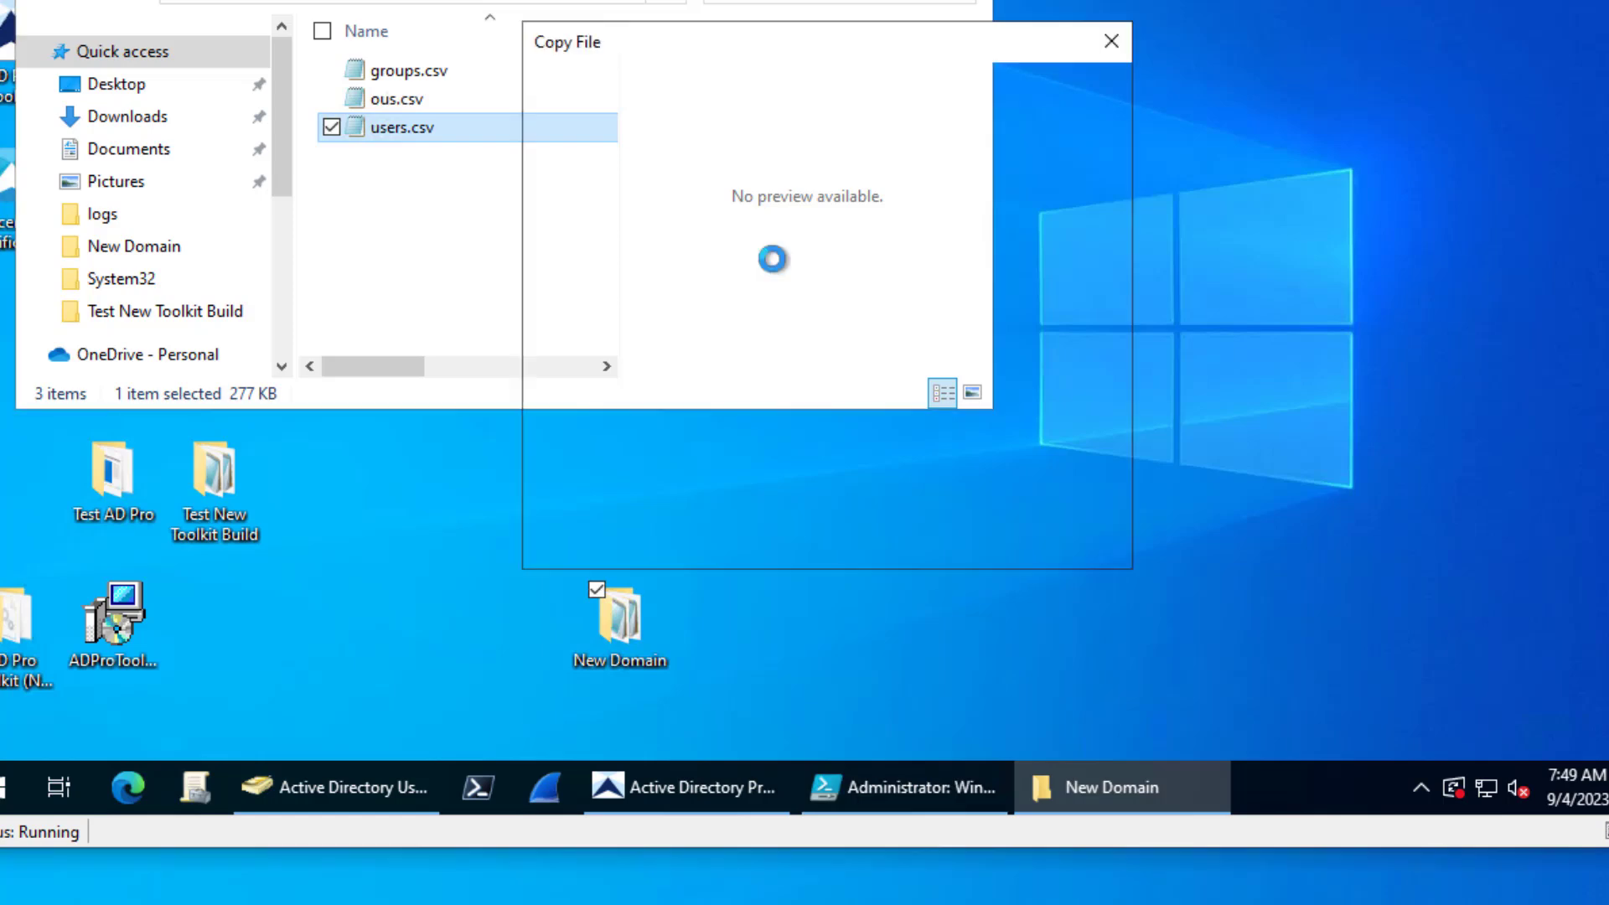
pyautogui.click(772, 224)
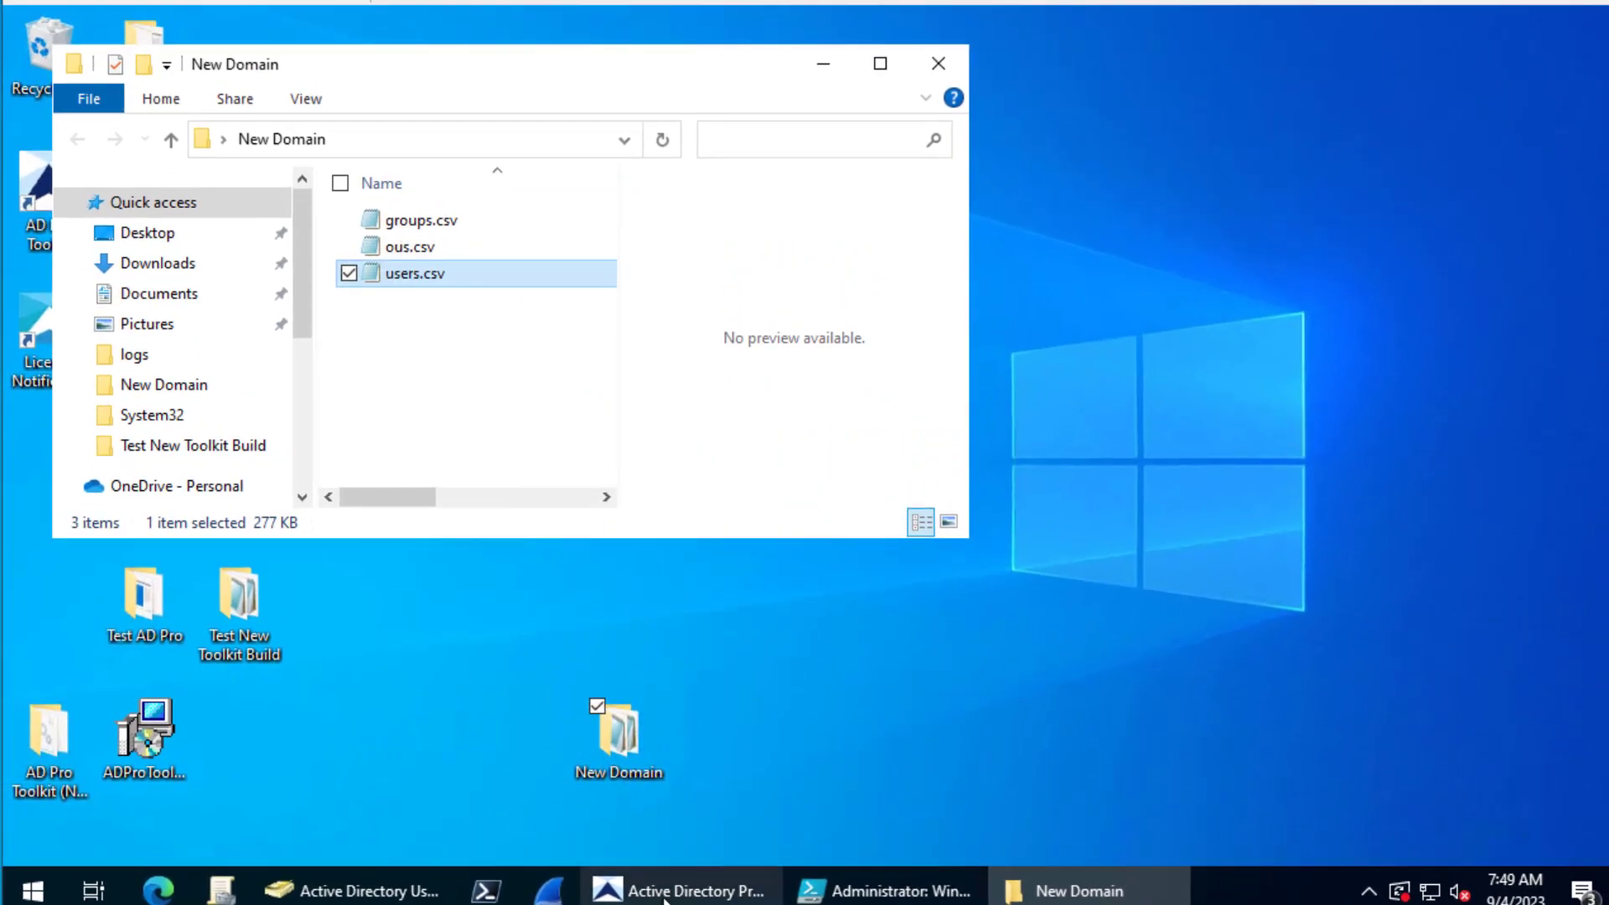
pyautogui.click(679, 863)
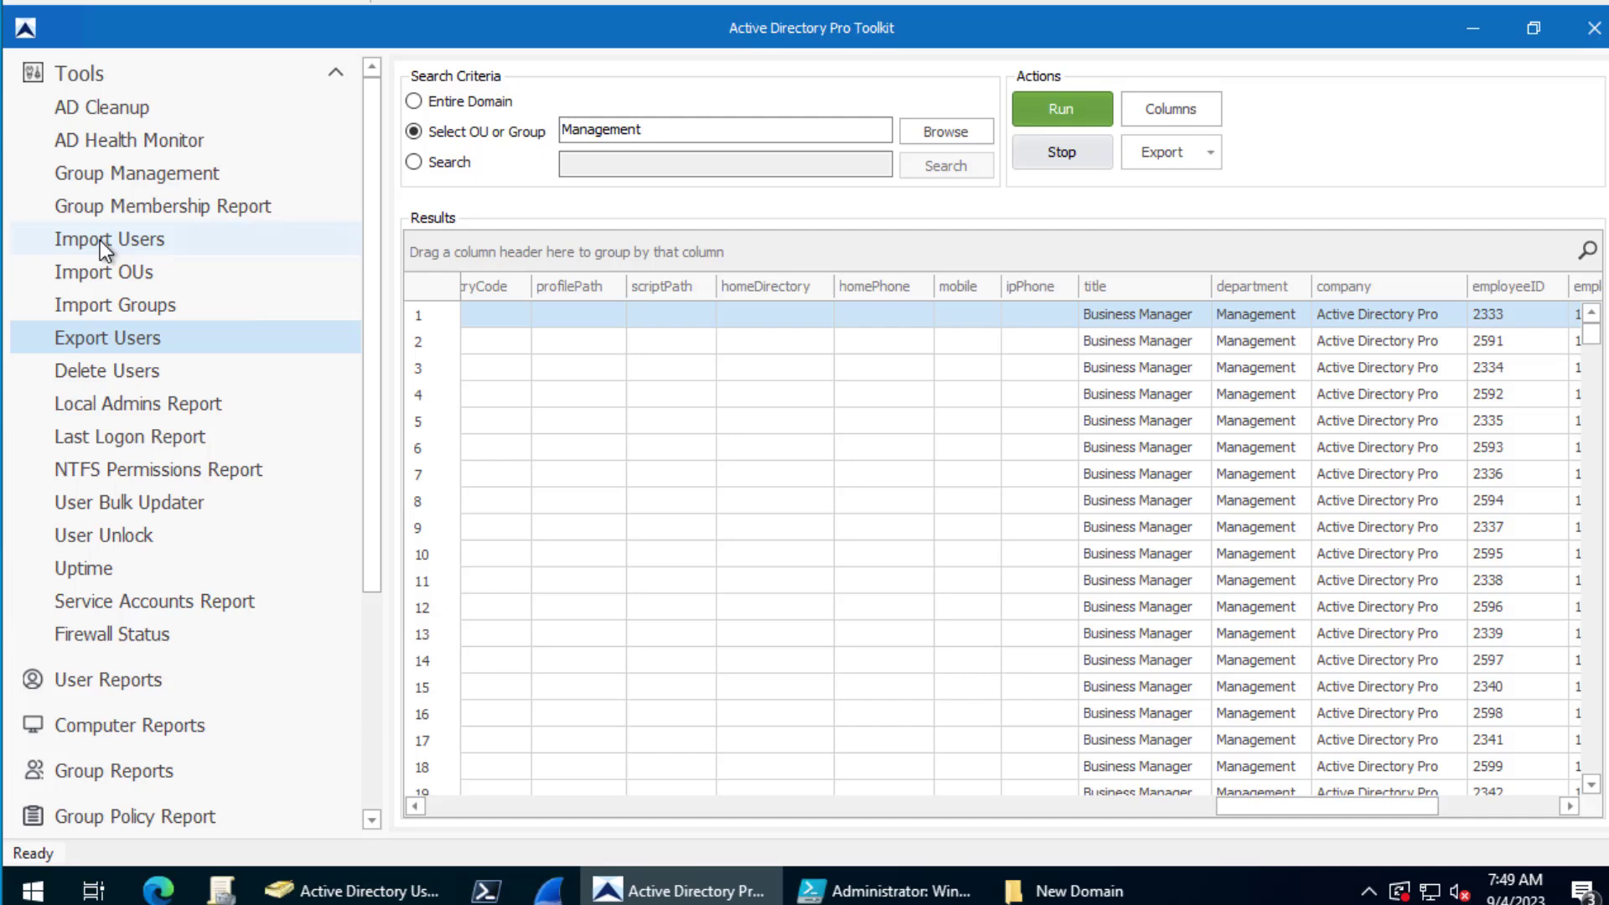
# - On Import Users, check Import Options without changes and load users.csv as the template
pyautogui.click(99, 239)
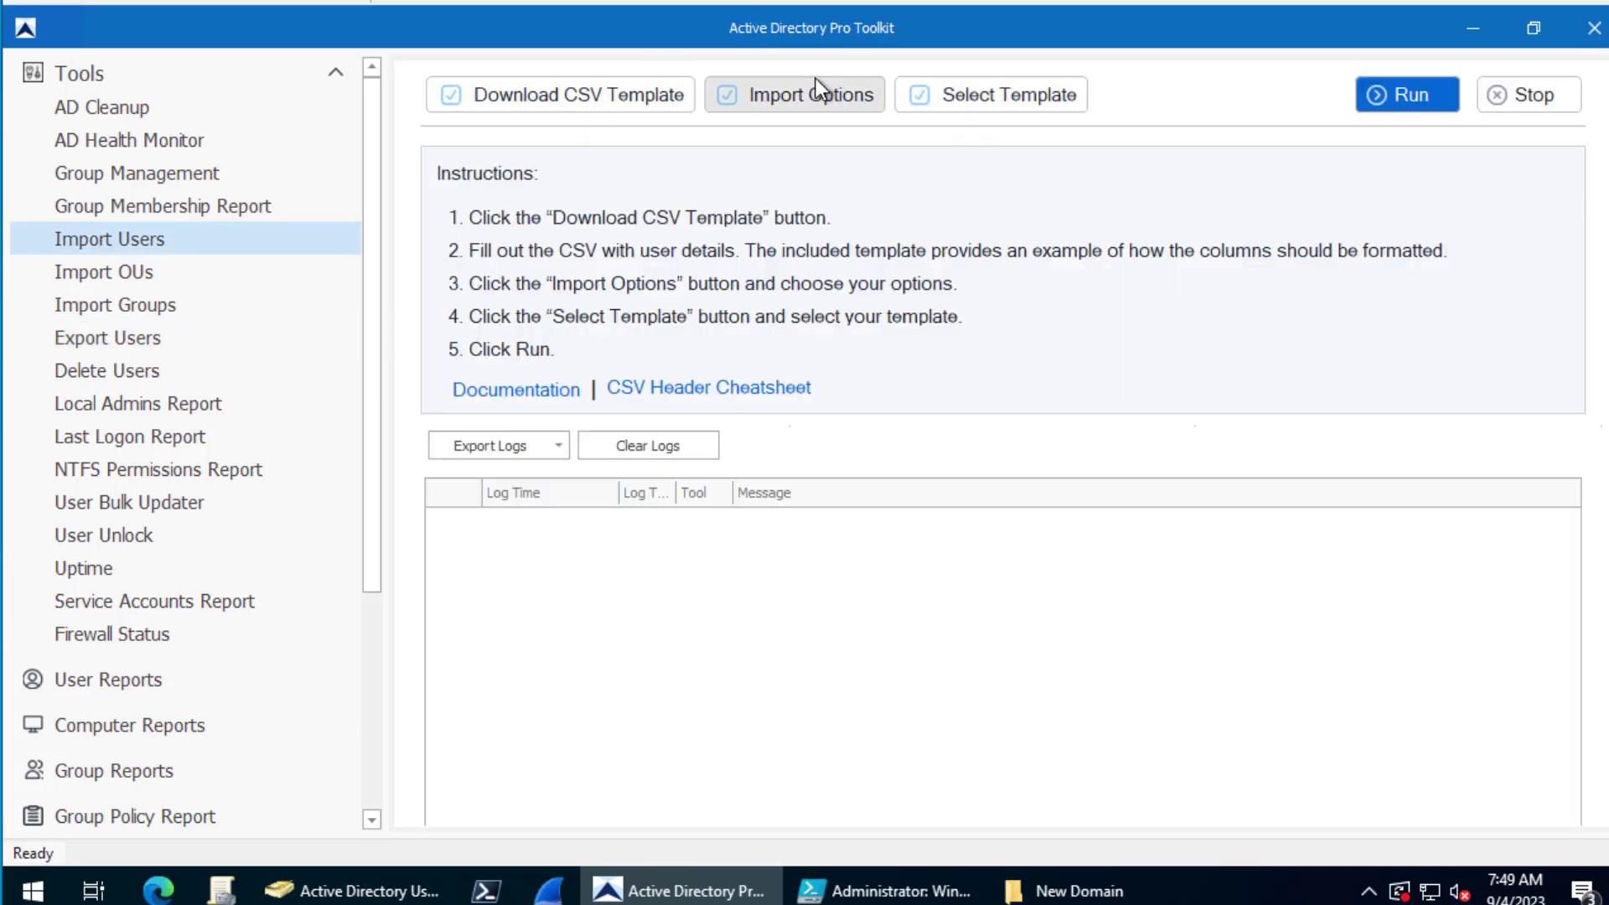
pyautogui.click(759, 93)
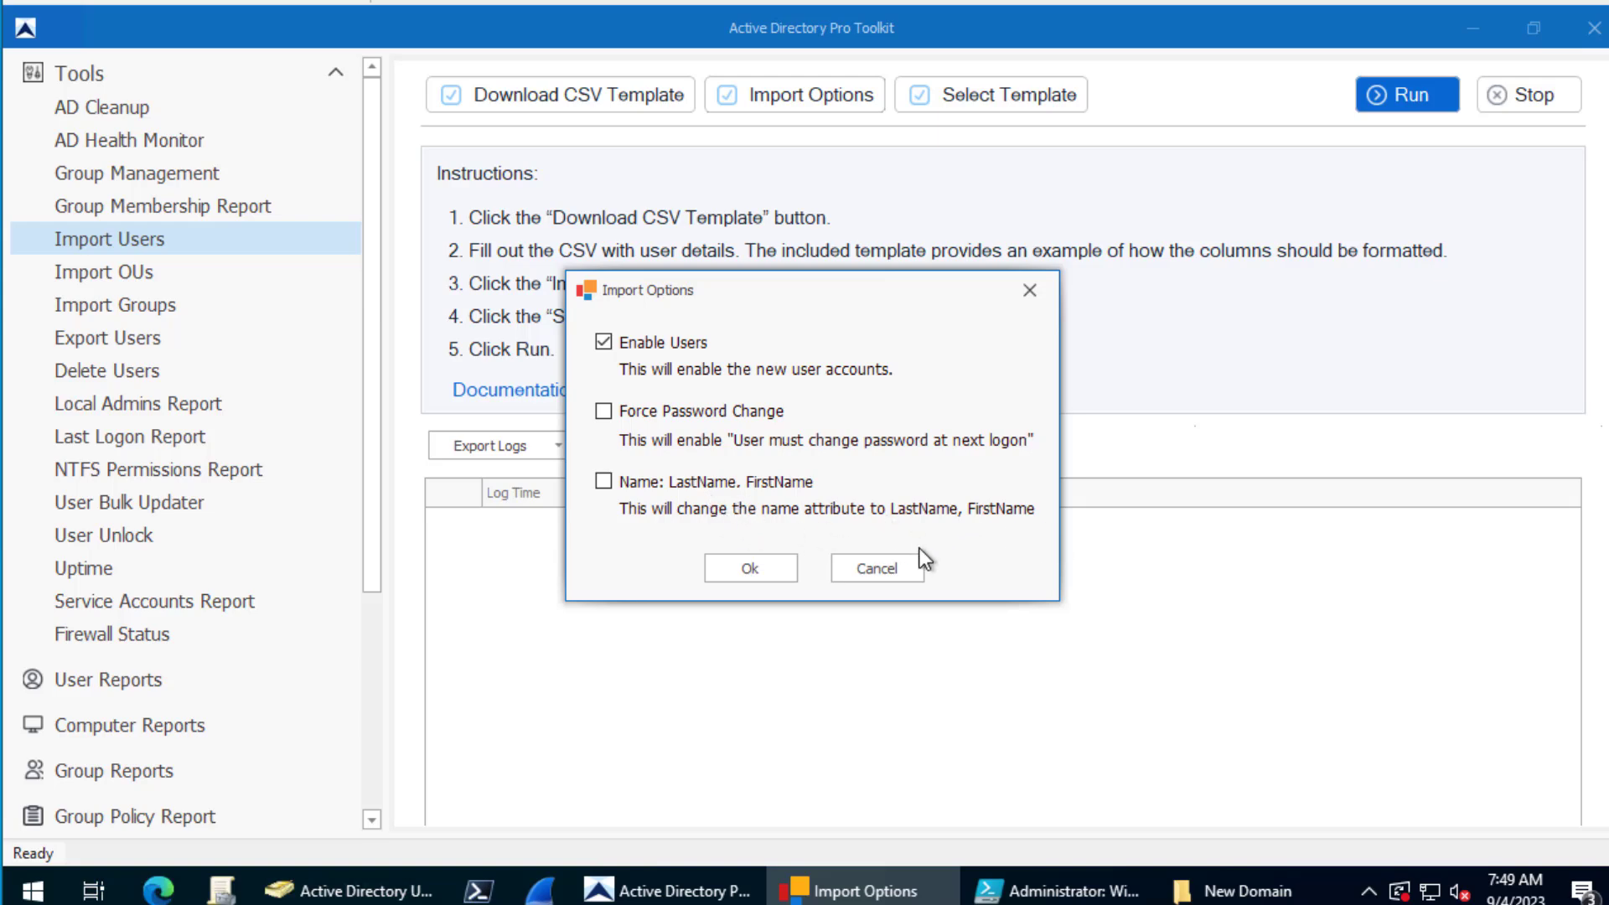
pyautogui.click(885, 570)
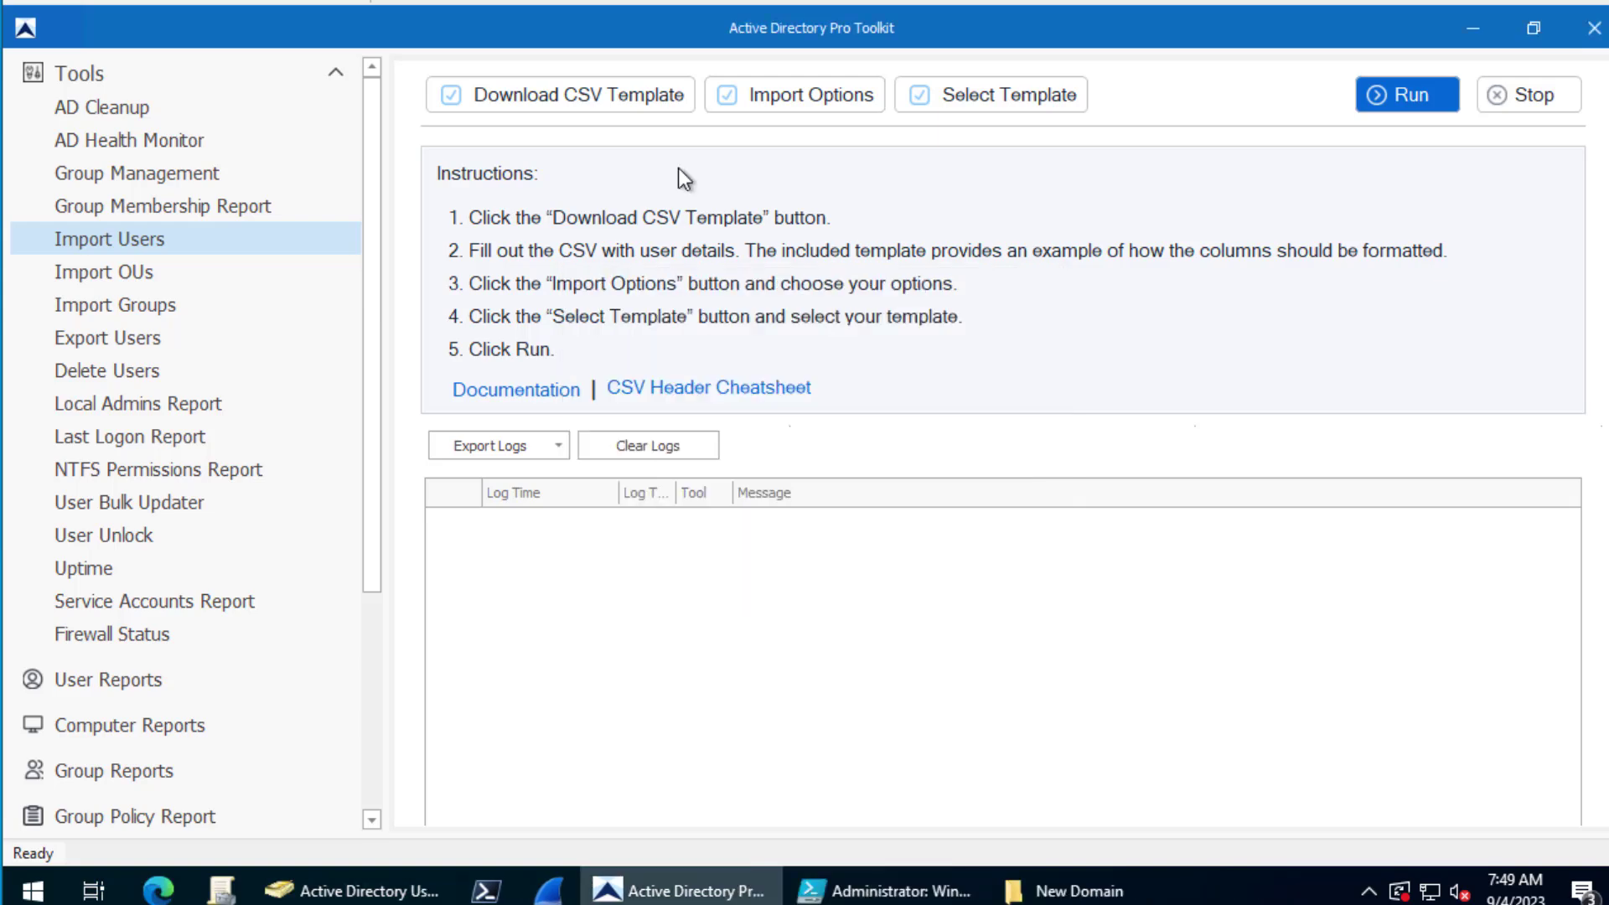
pyautogui.click(1017, 103)
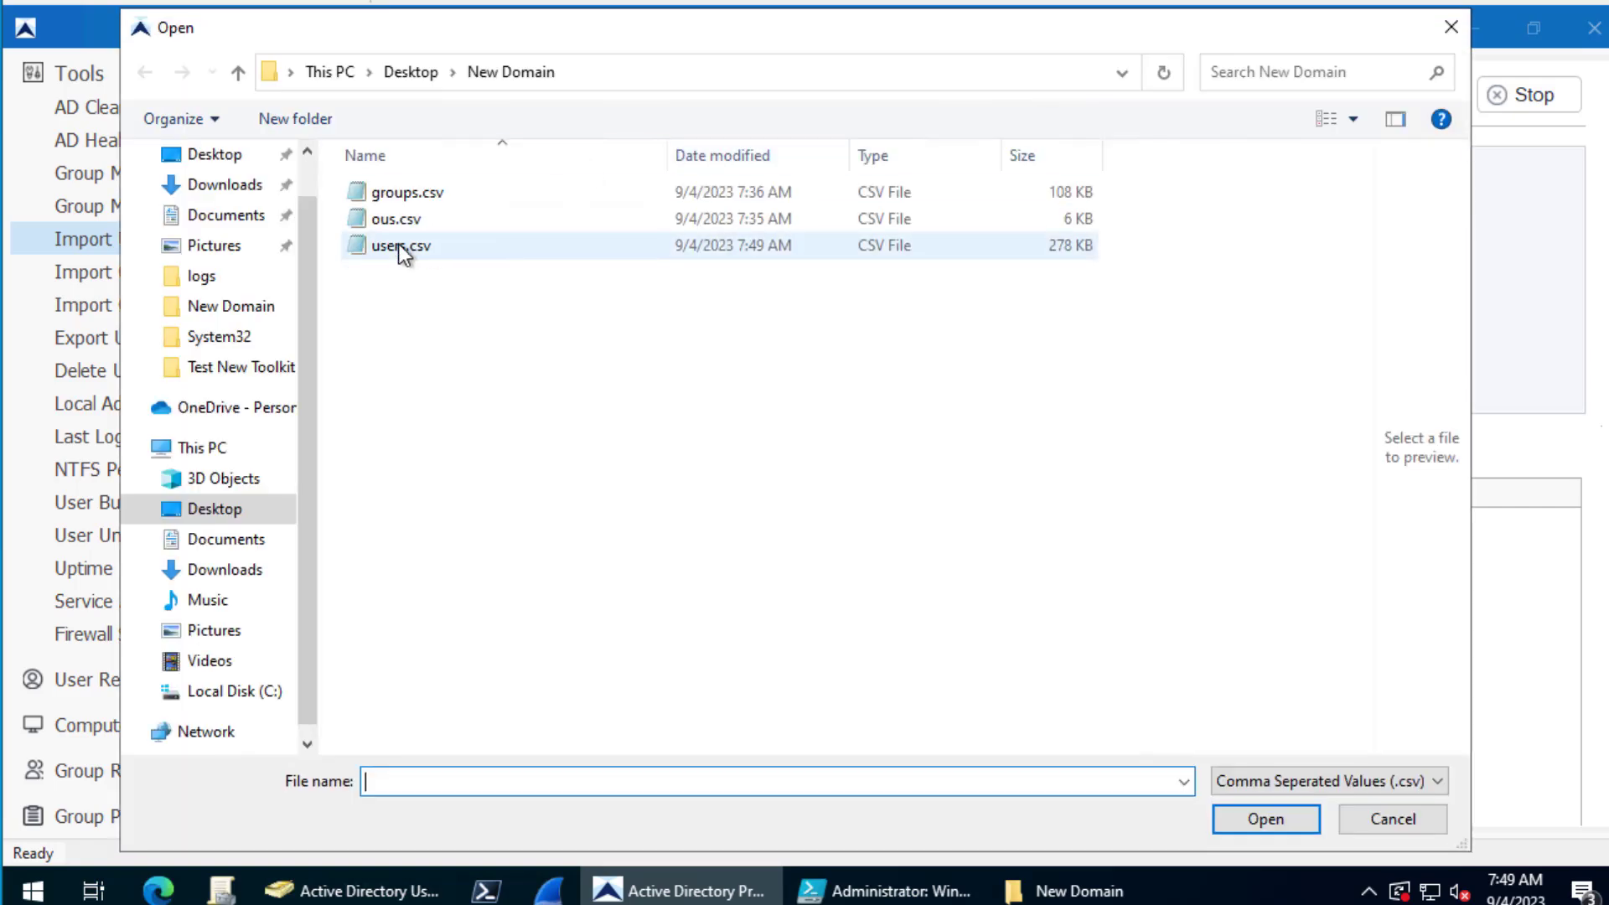
pyautogui.click(400, 246)
pyautogui.click(1299, 824)
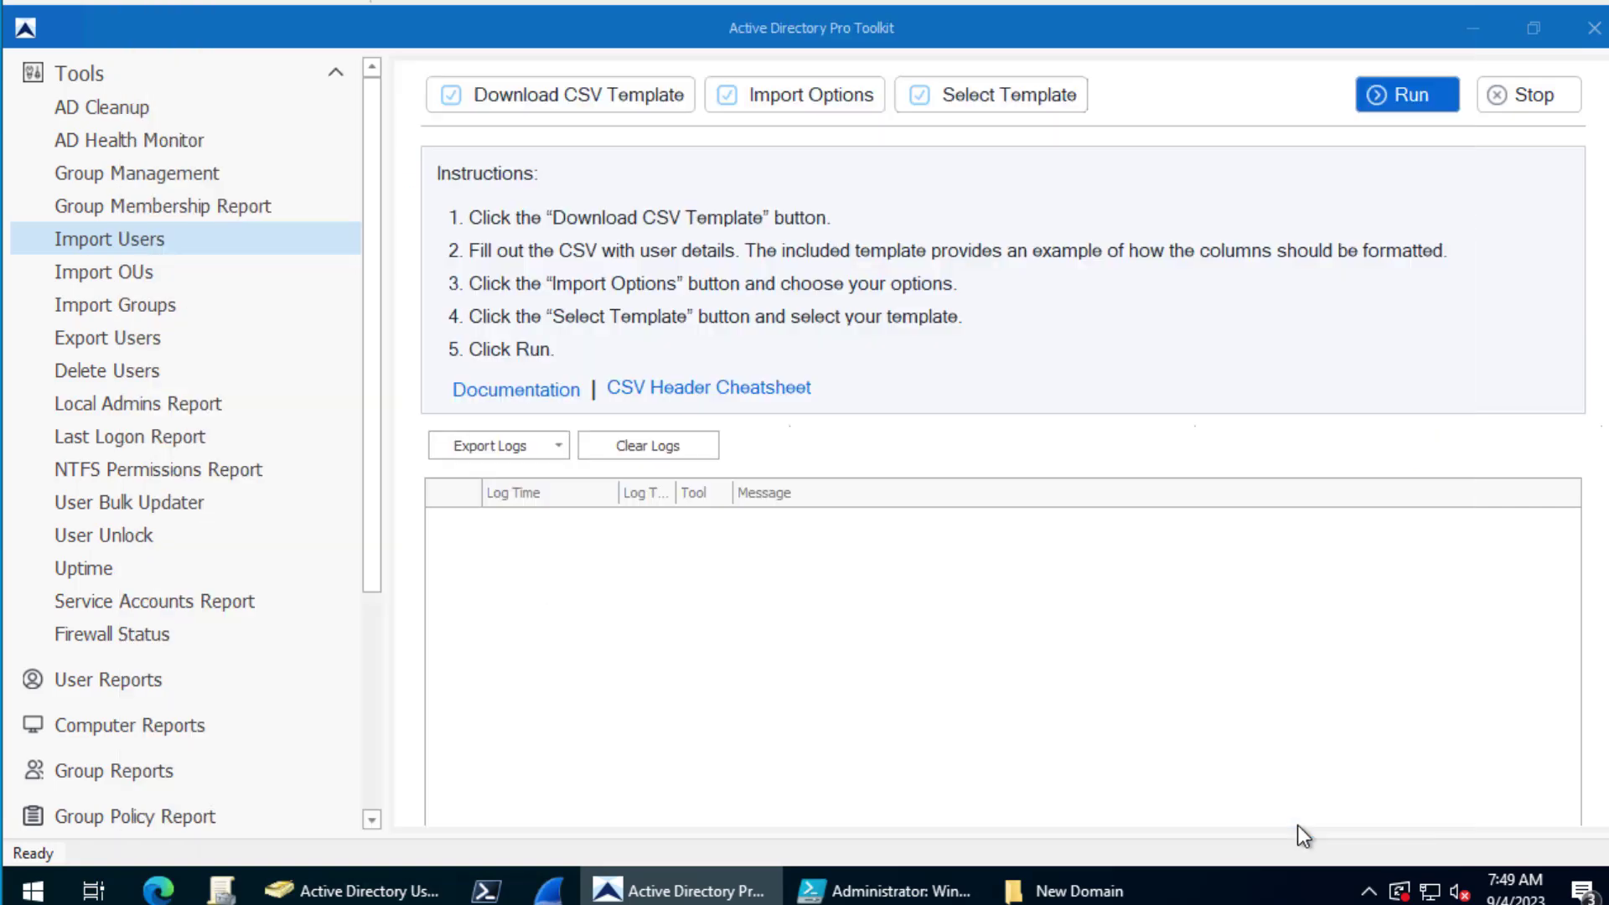
# - Reload users.csv from the New Domain folder as the template so 601 records are found
pyautogui.click(1377, 99)
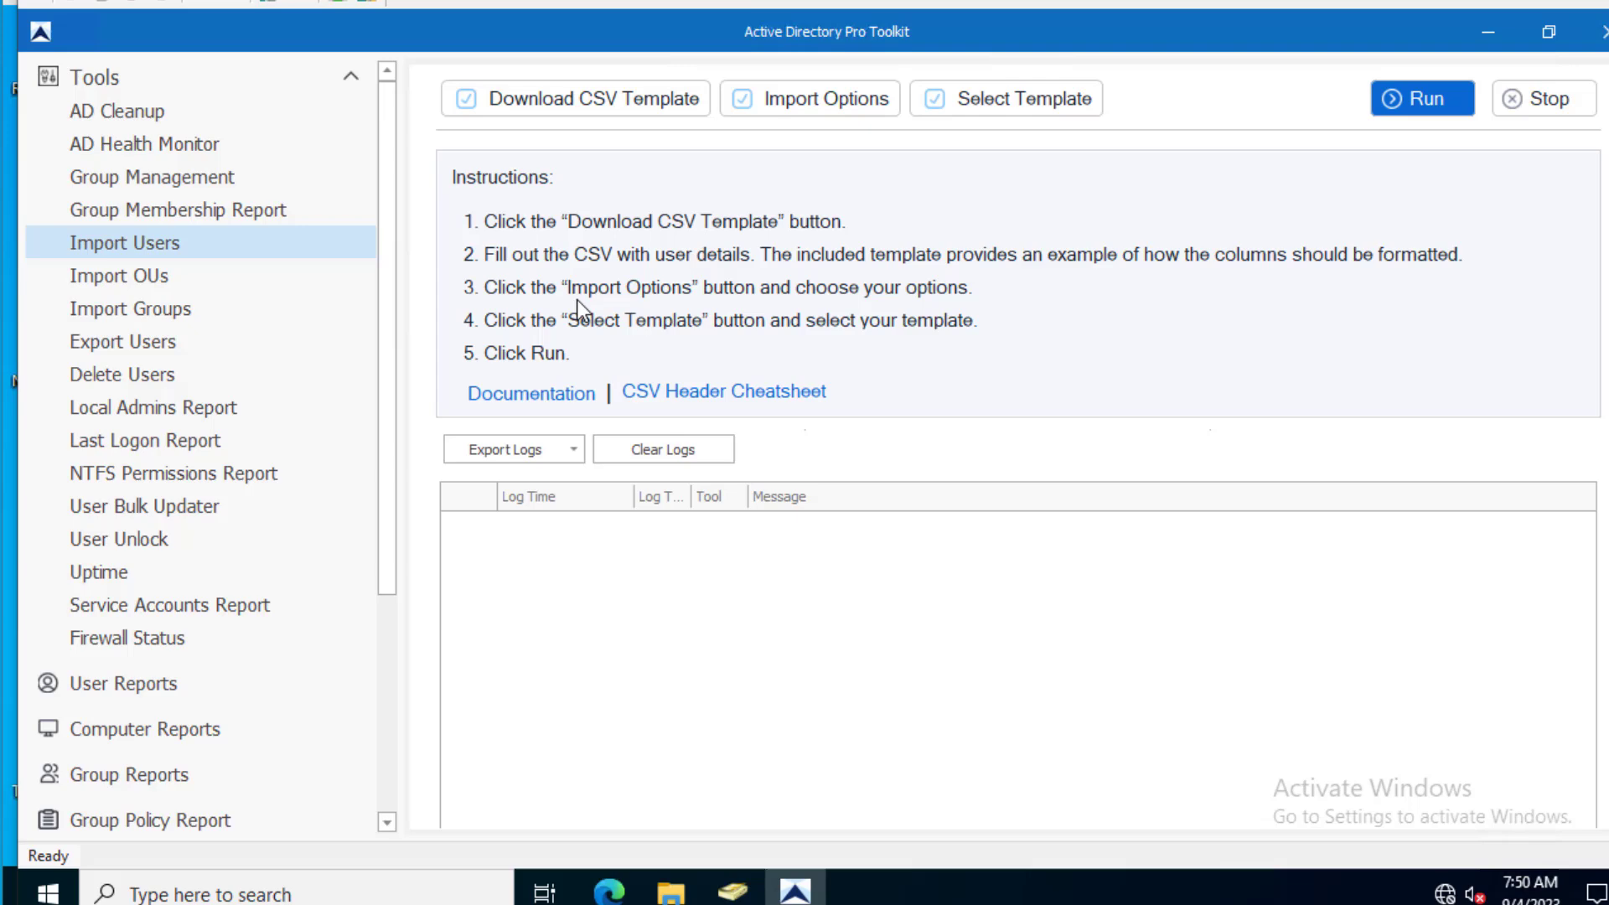
pyautogui.click(985, 102)
pyautogui.click(301, 248)
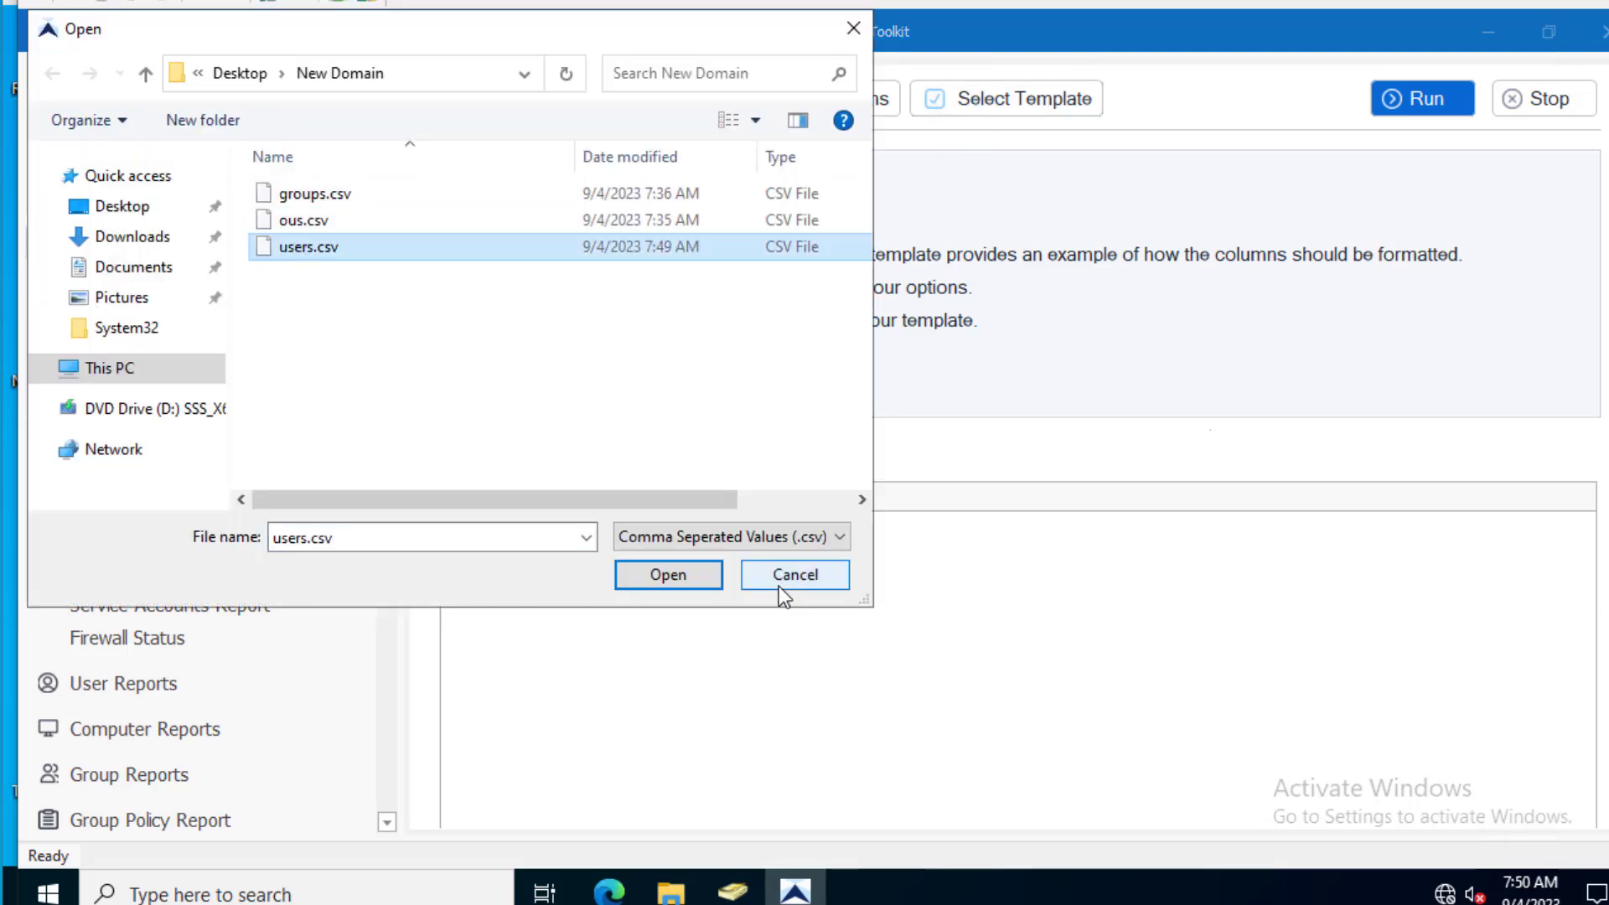
pyautogui.click(675, 575)
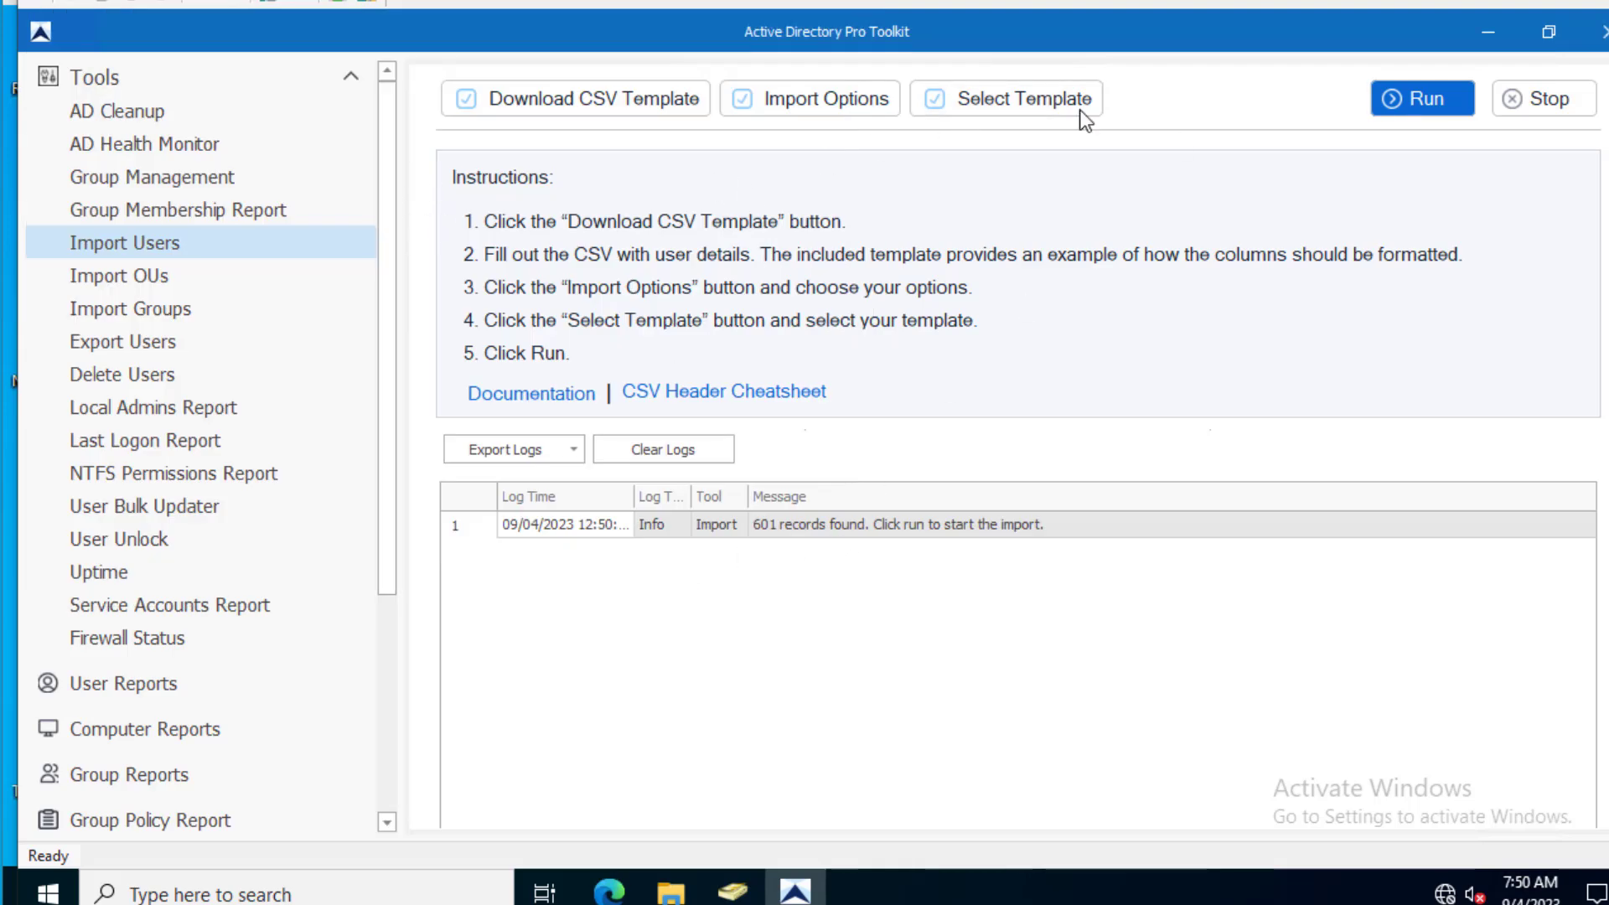
# - Run the user import until the log reports 601 out of 601 users imported
pyautogui.click(1443, 107)
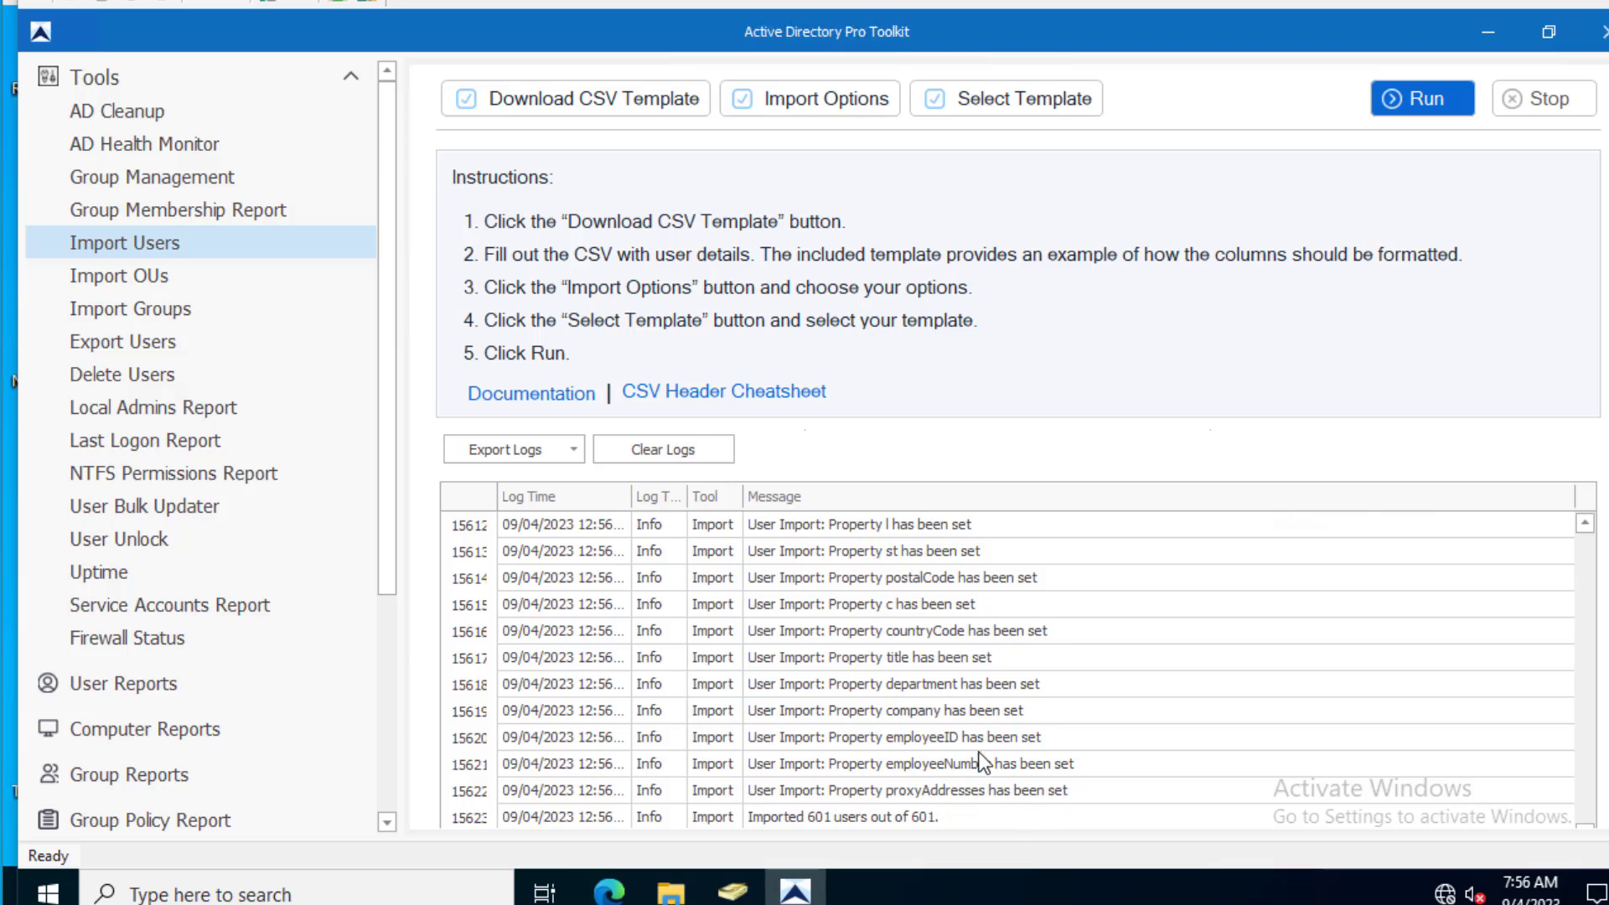
# - Refresh the Management OU in Active Directory Users and Computers to list the imported users
pyautogui.click(745, 897)
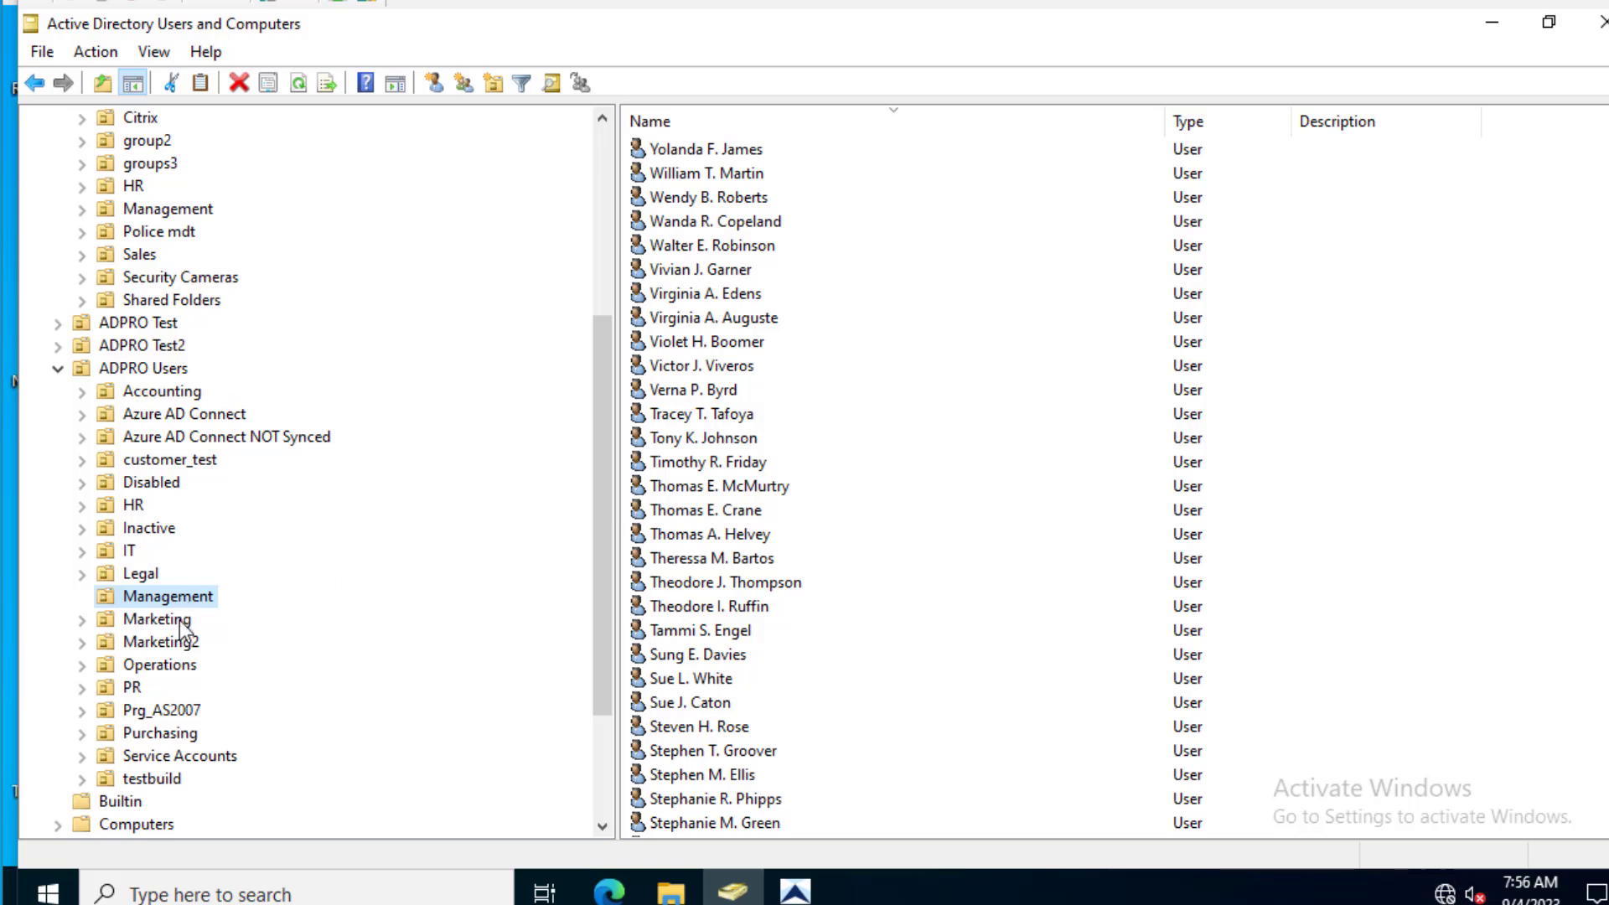
pyautogui.rightClick(172, 596)
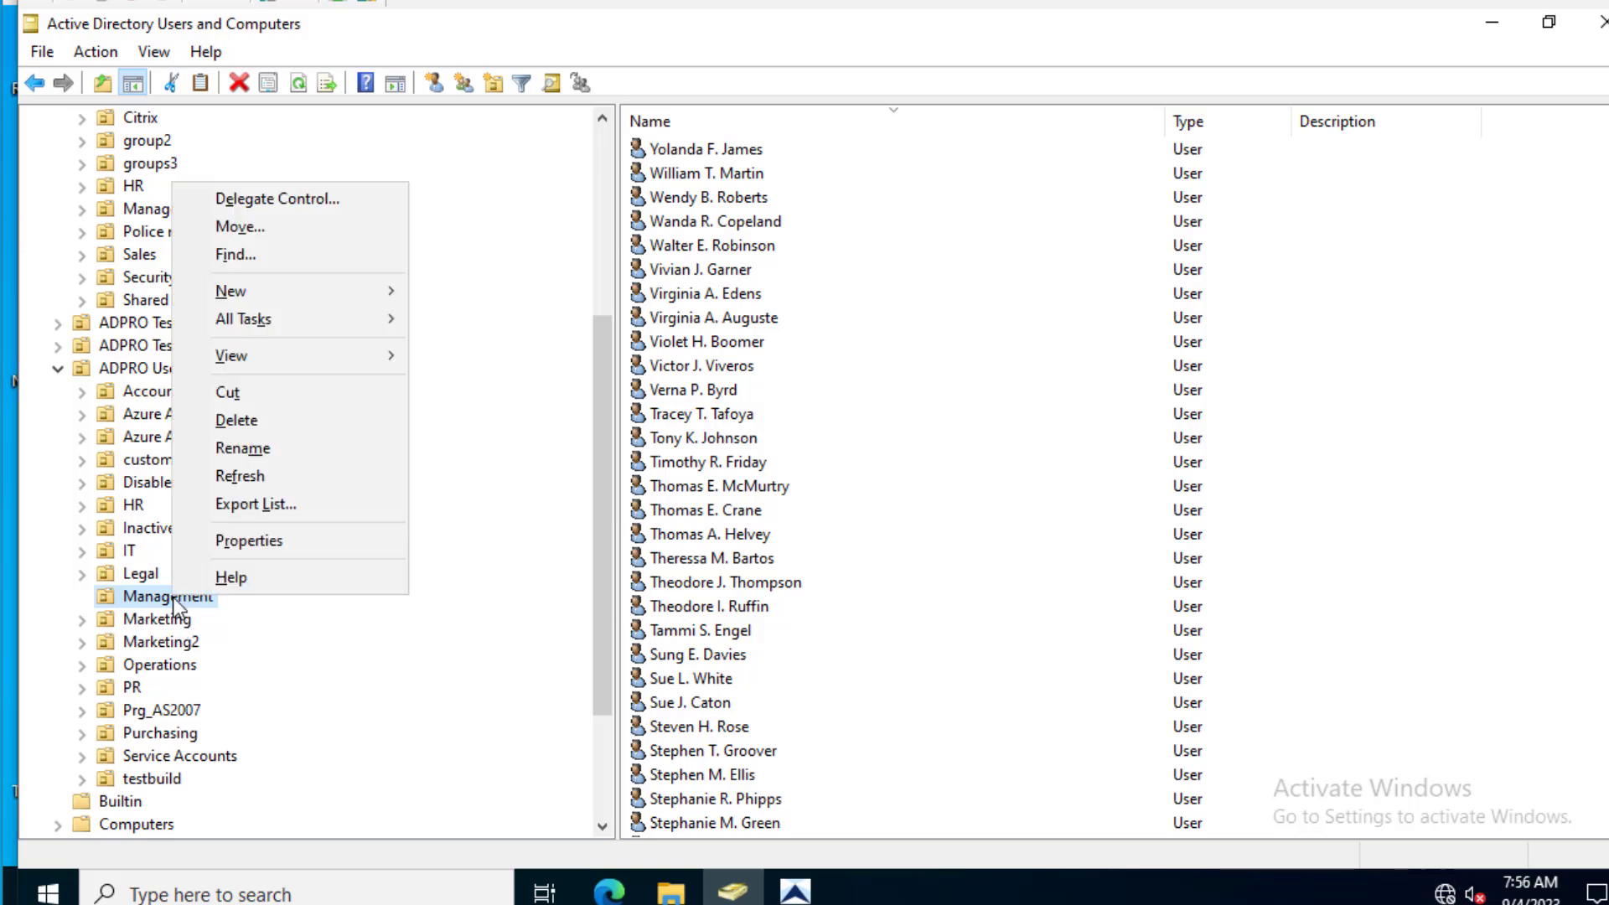
pyautogui.click(298, 490)
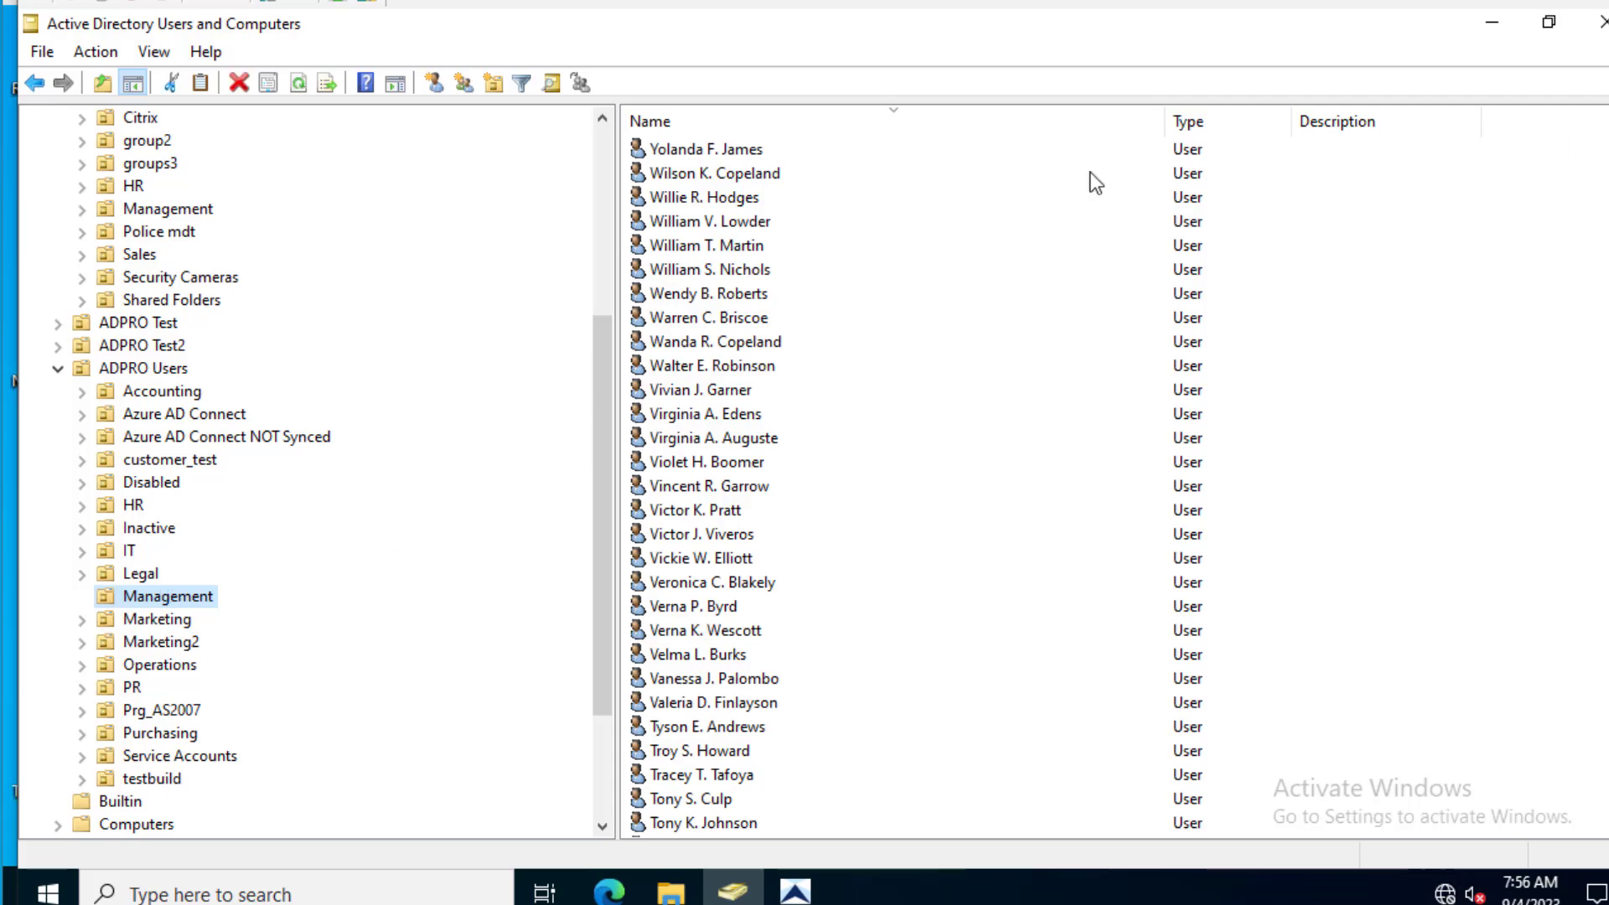
# - Review one imported user's Address and Member Of tabs, then close the properties unchanged
pyautogui.click(746, 221)
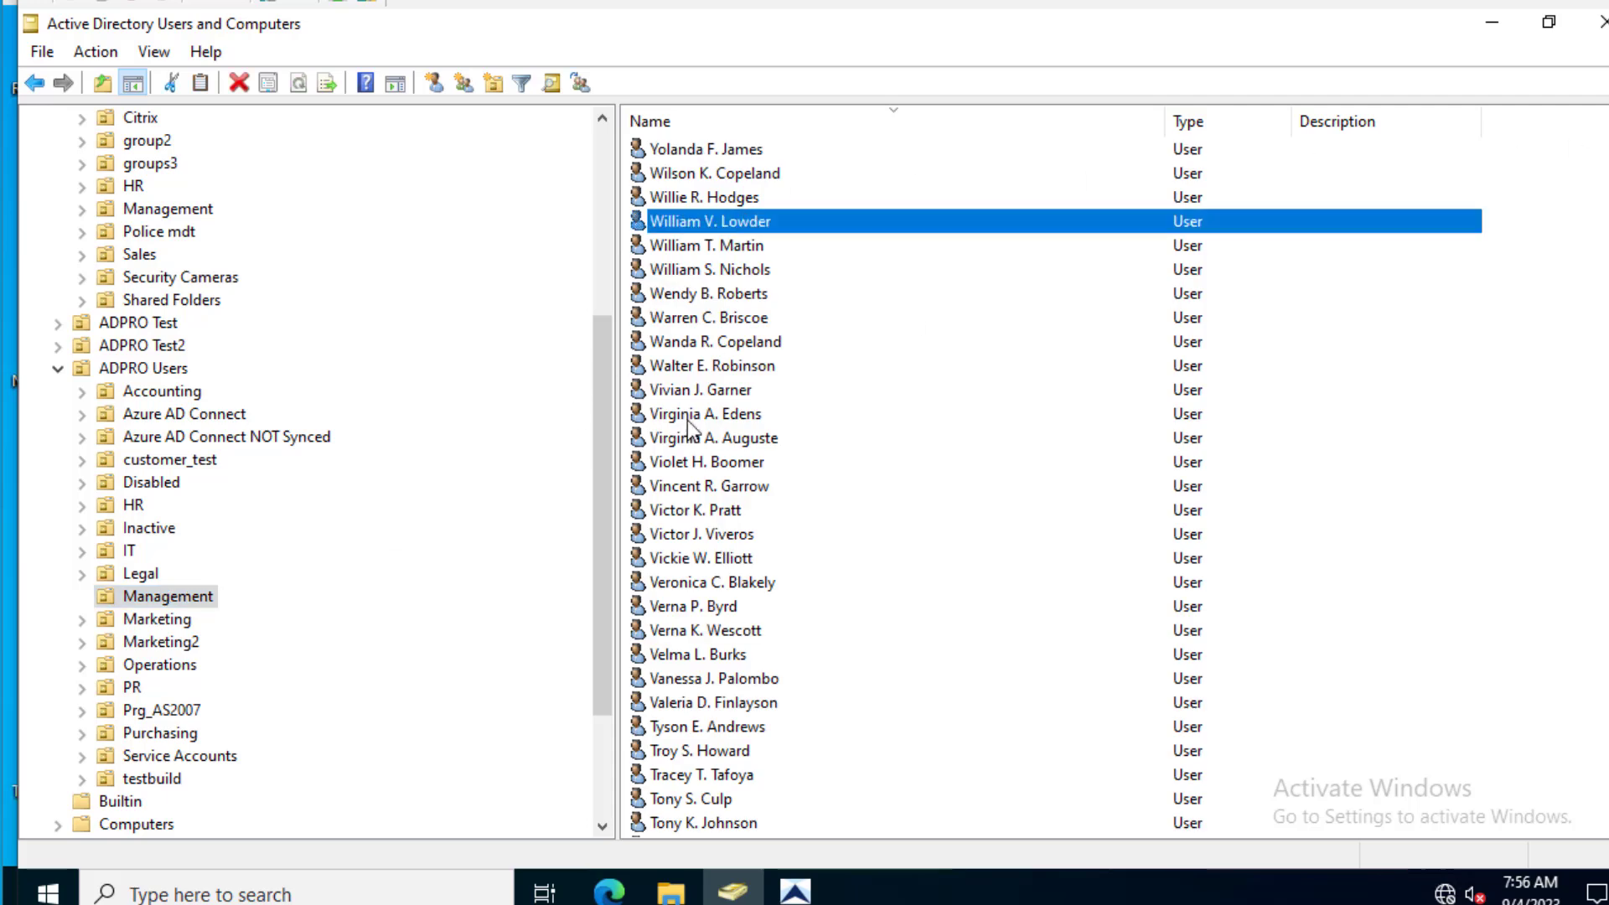
pyautogui.rightClick(677, 216)
pyautogui.doubleClick(677, 216)
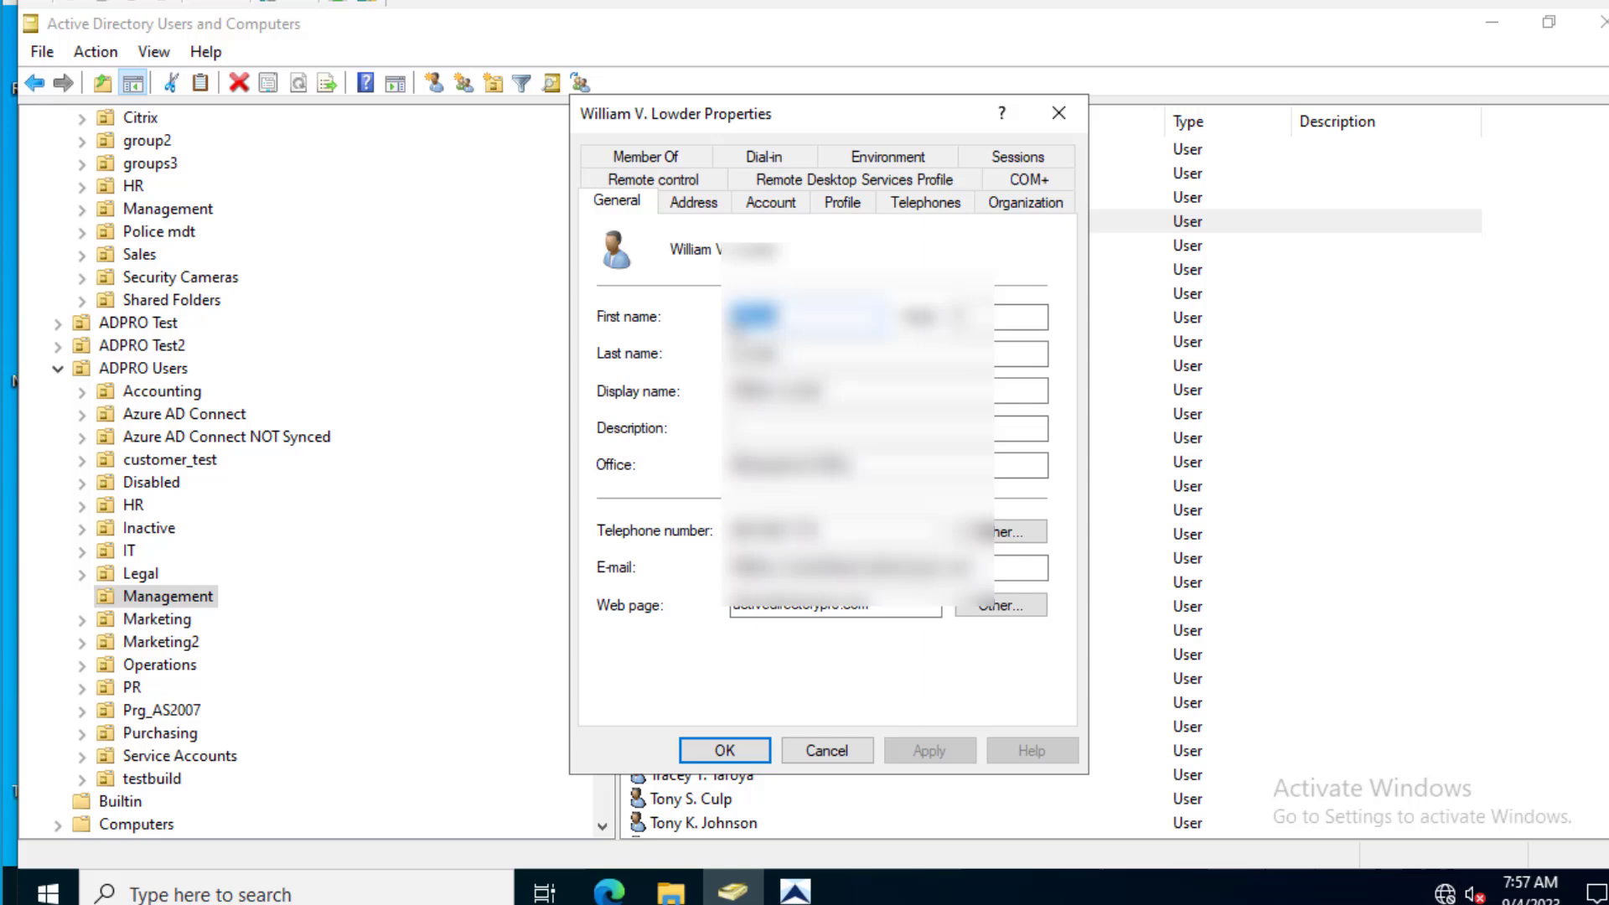
pyautogui.press('Tab')
pyautogui.press('Tab')
pyautogui.press('Tab')
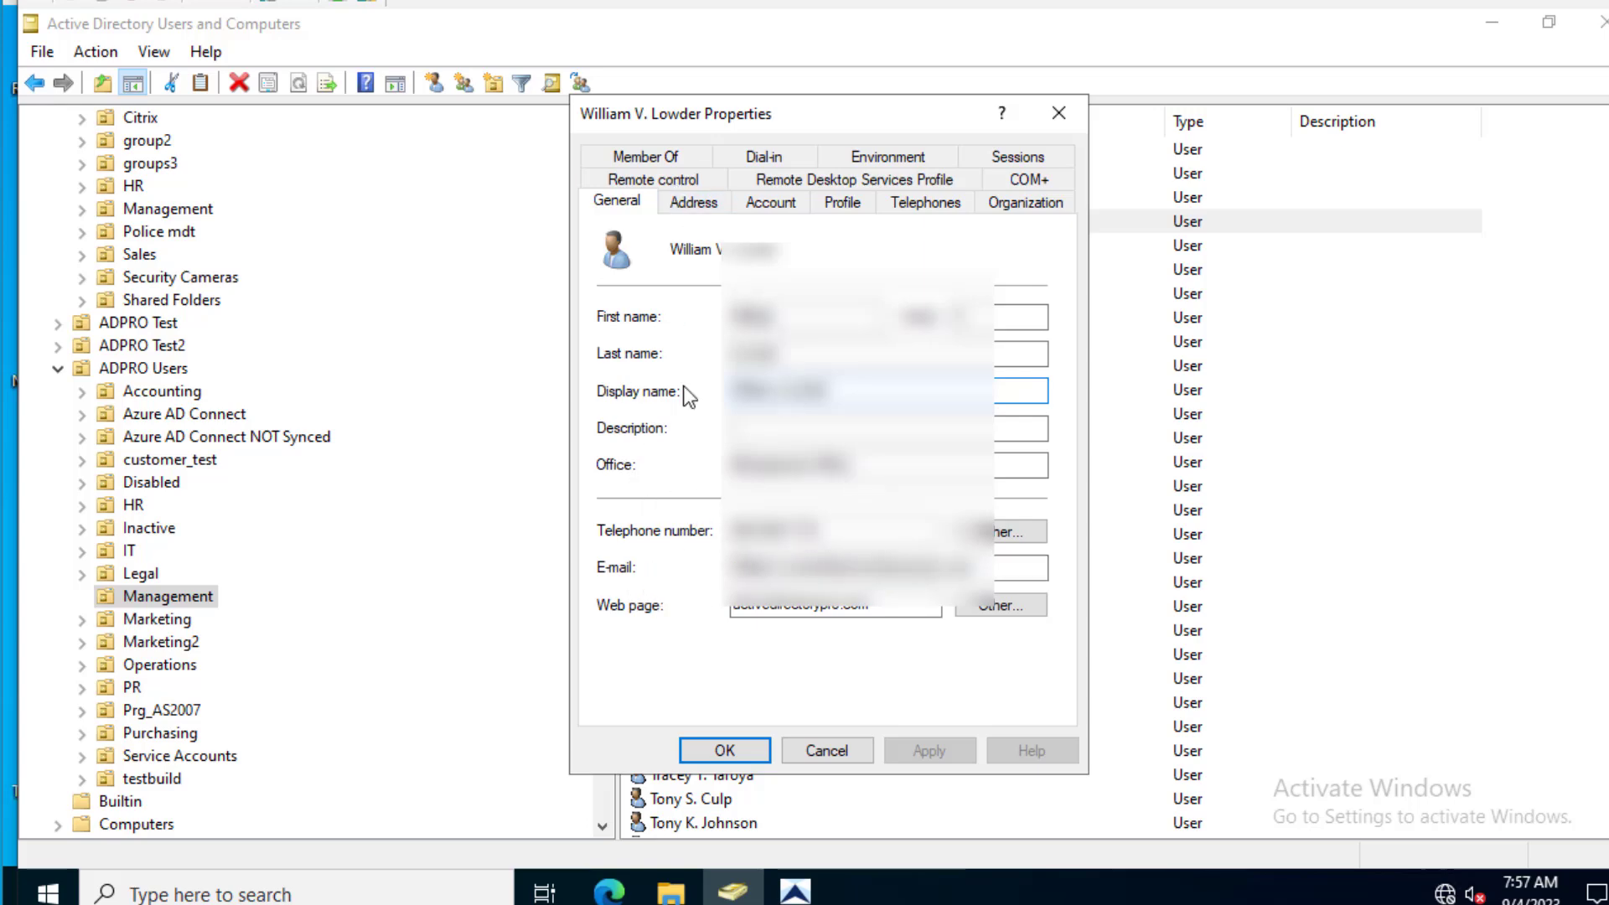
pyautogui.click(689, 205)
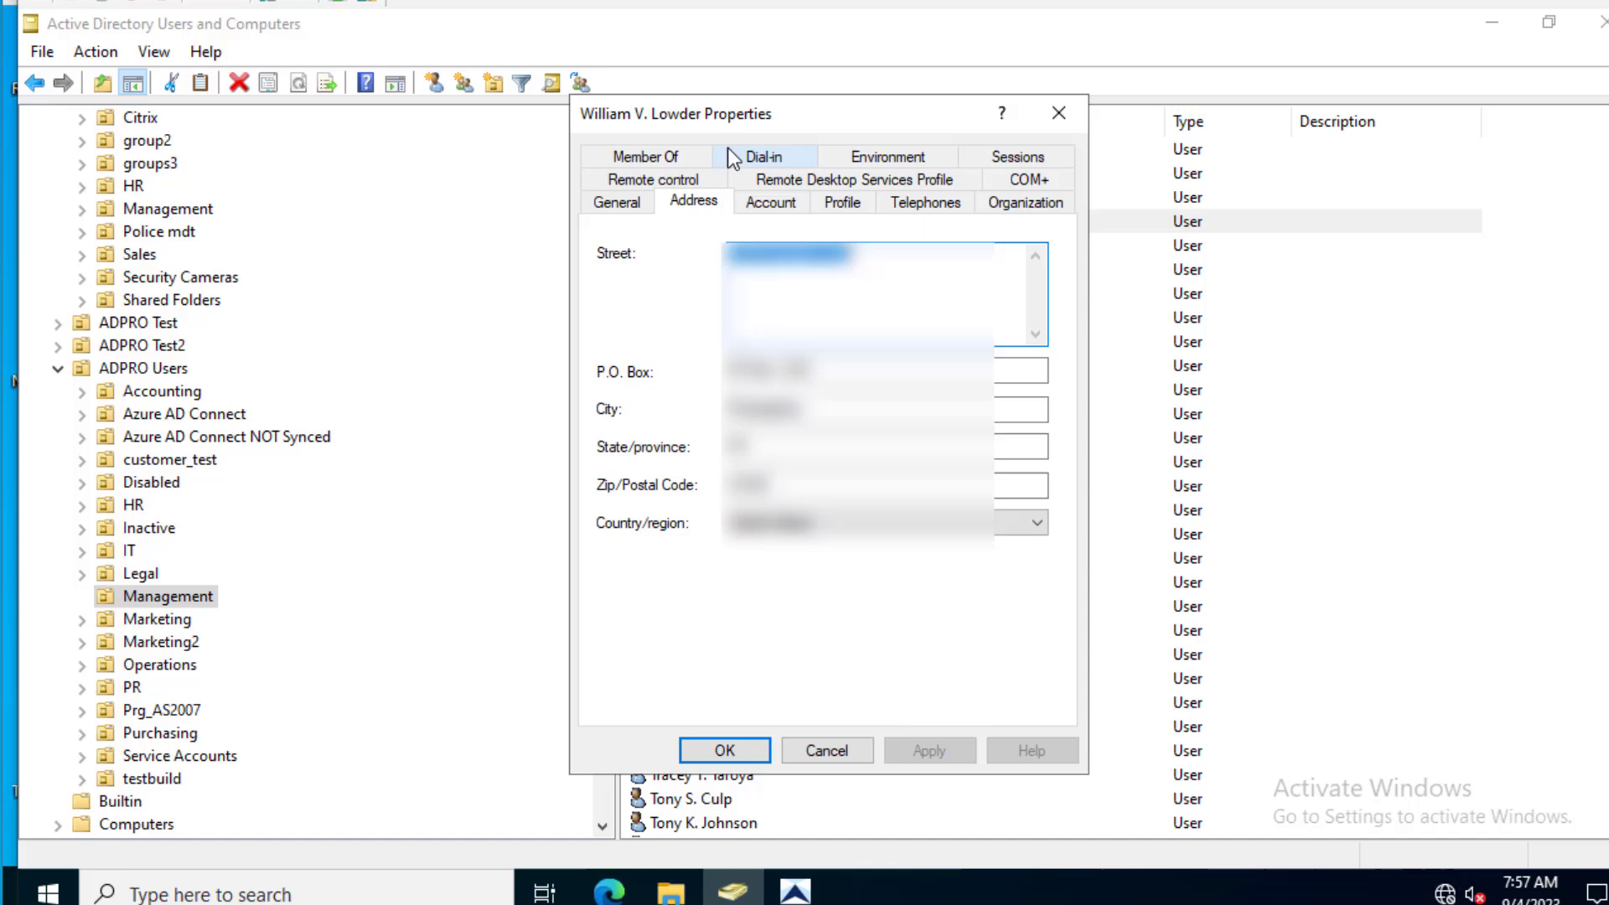
pyautogui.click(676, 159)
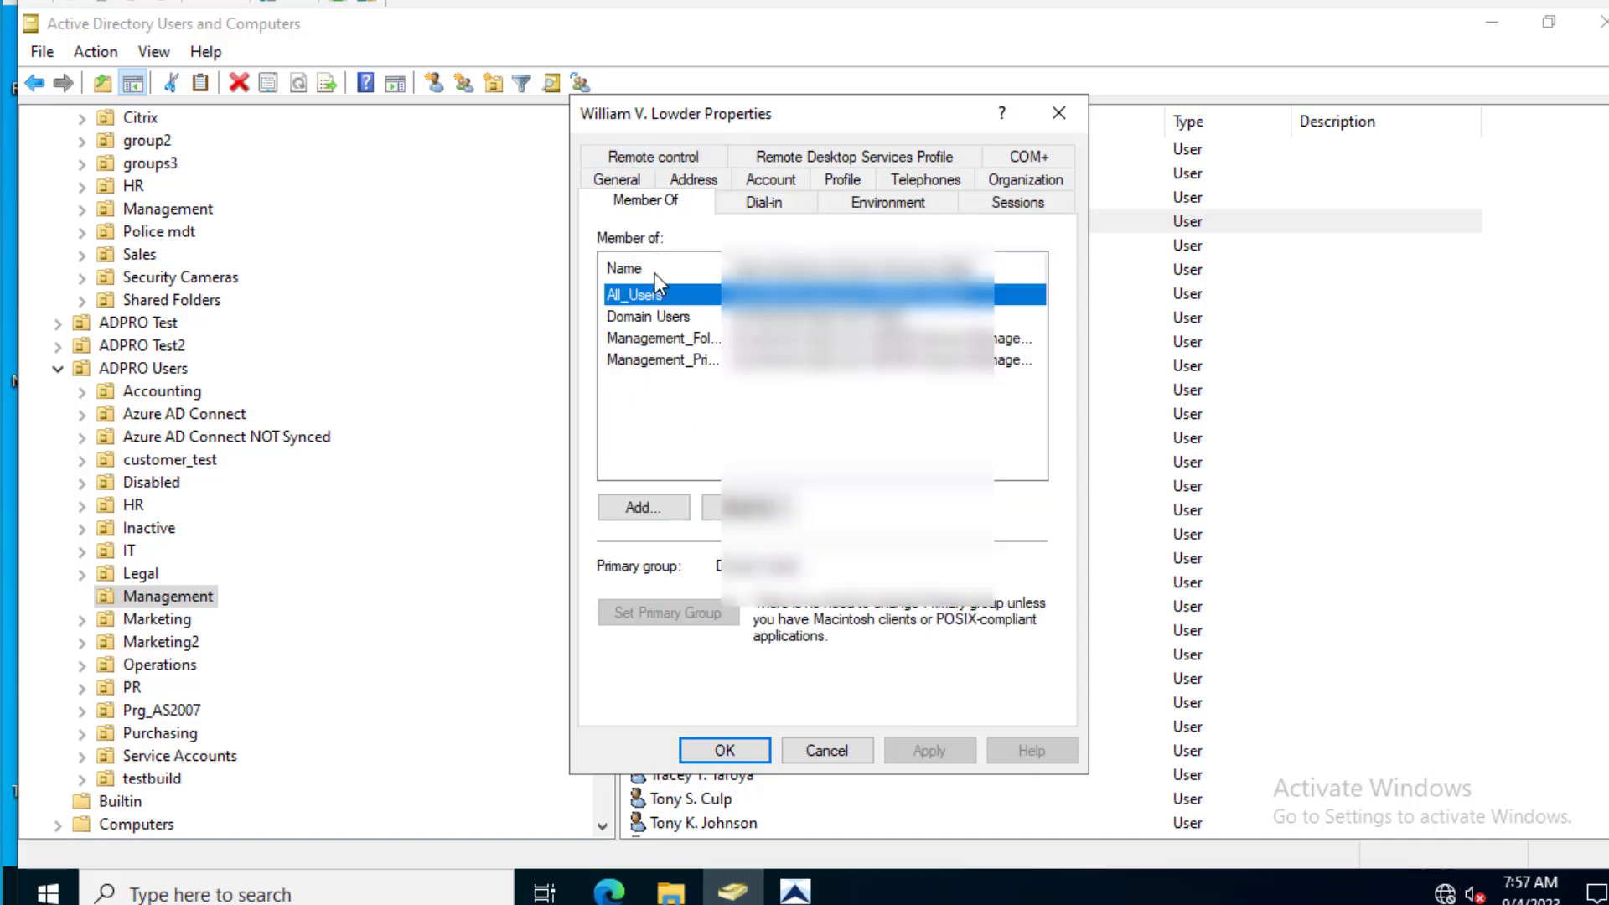
pyautogui.click(807, 751)
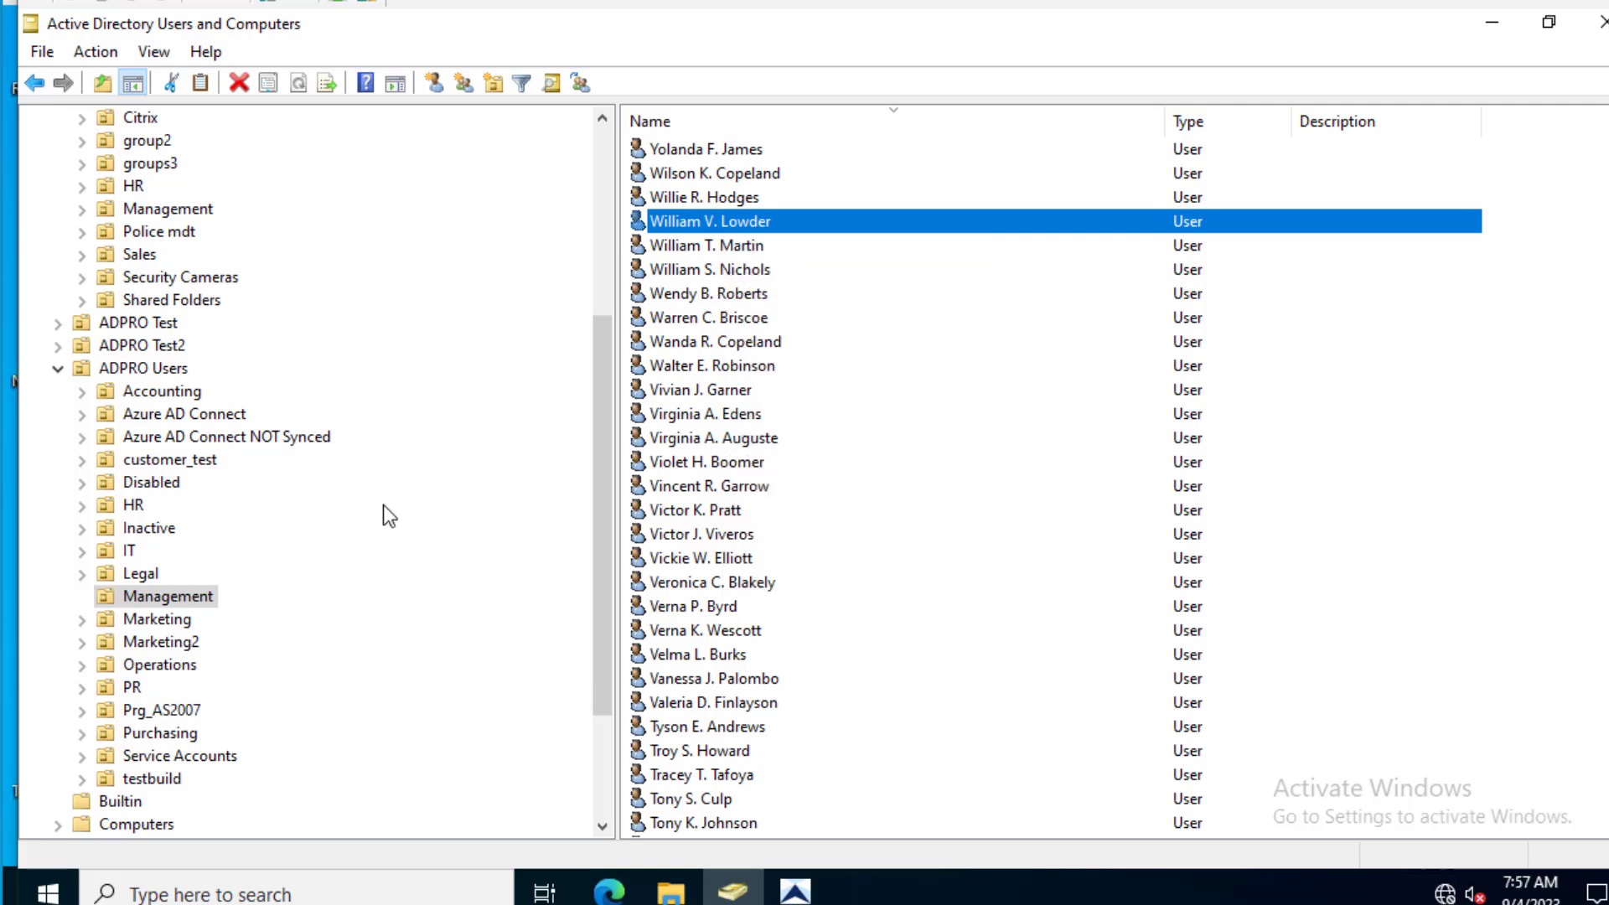
pyautogui.scroll(5, 290, 485)
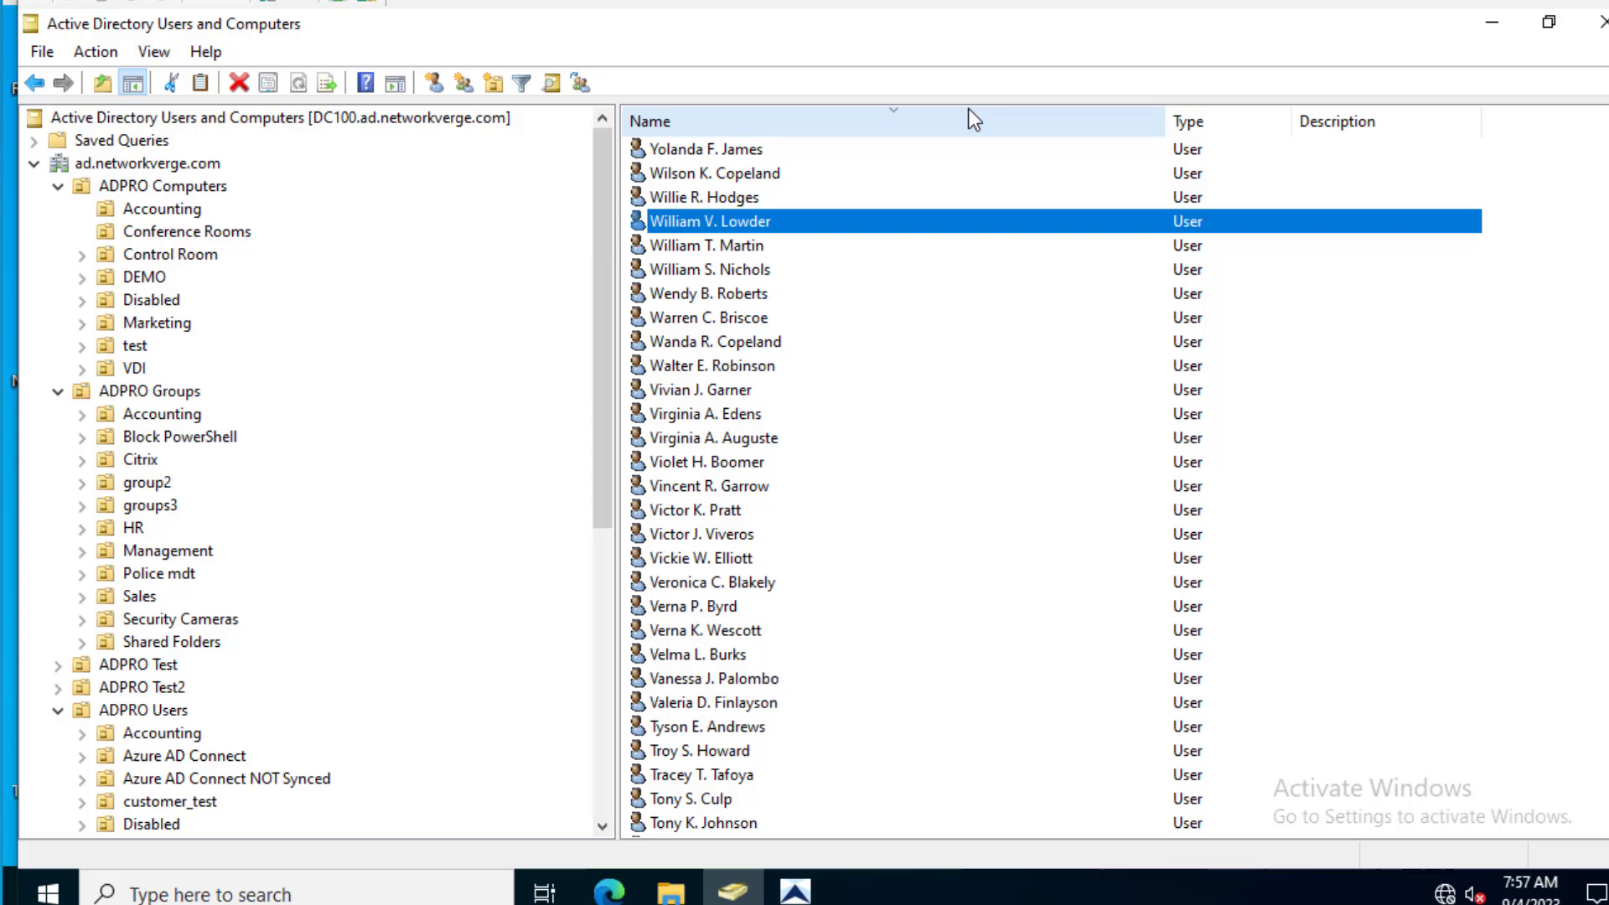
# - Minimize the open windows, close the New Domain folder, and launch Windows PowerShell ISE
pyautogui.click(1502, 25)
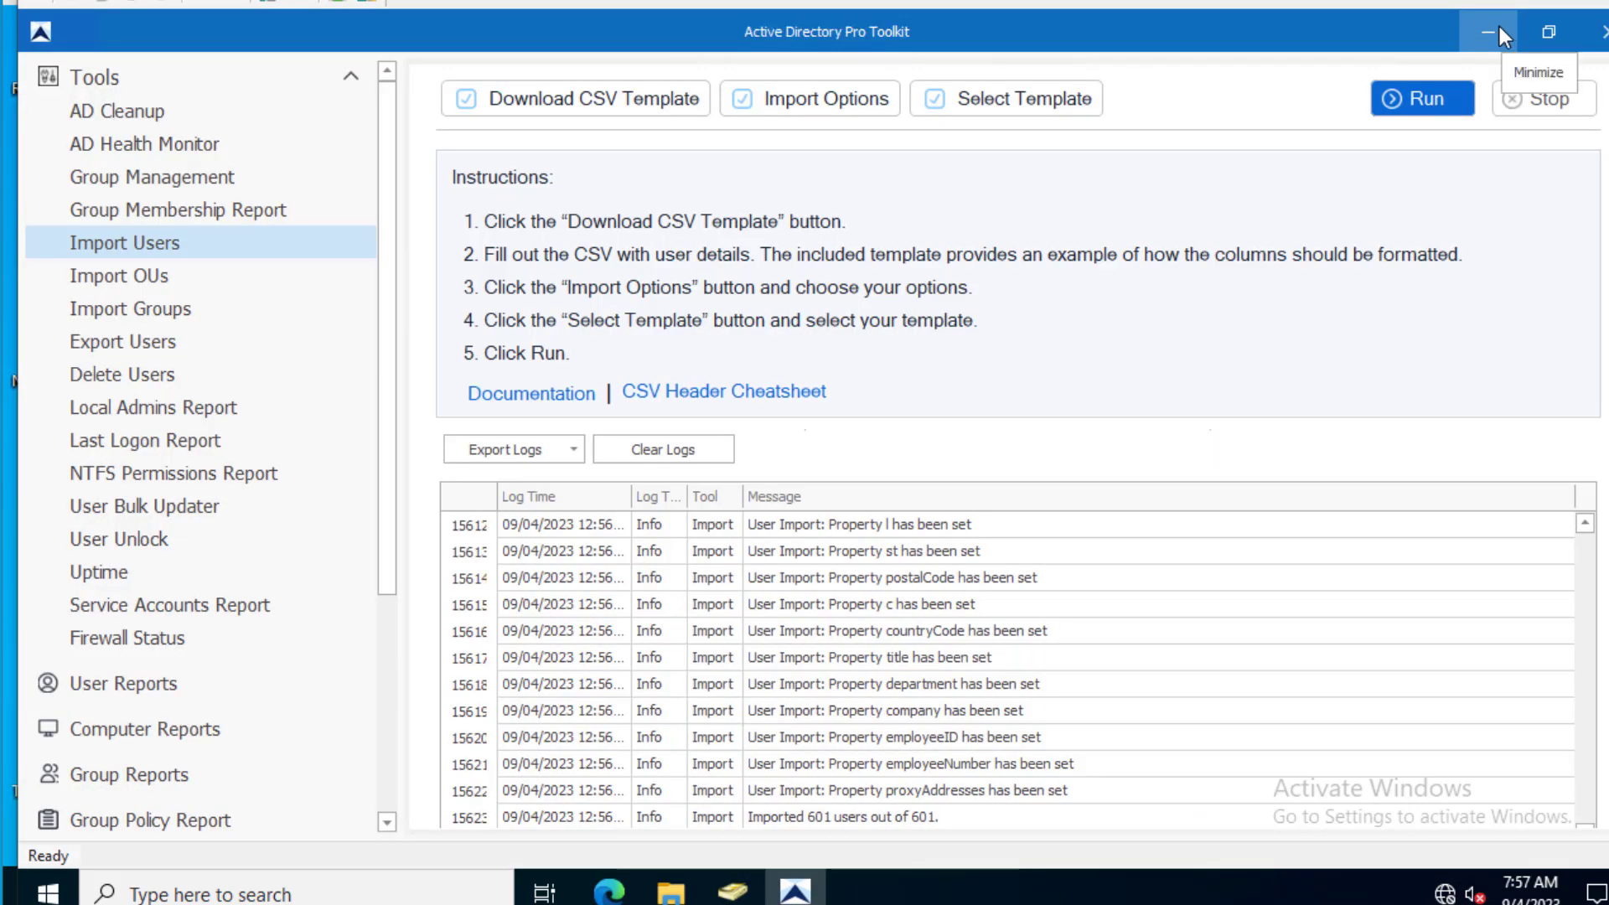
pyautogui.click(1500, 27)
pyautogui.click(1302, 90)
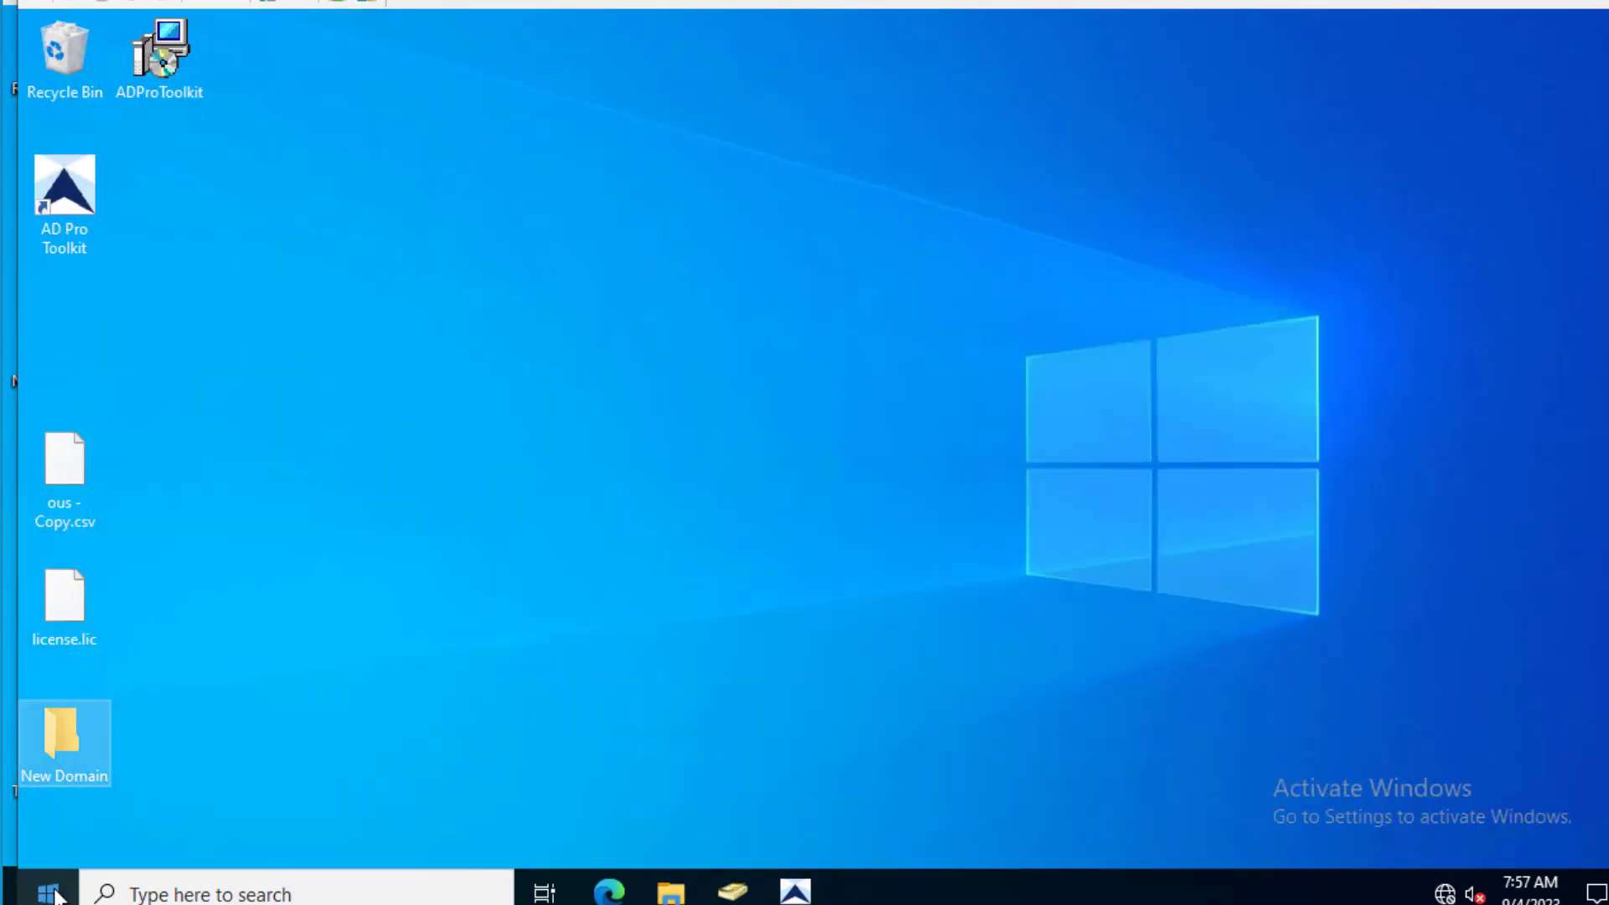
pyautogui.click(48, 893)
pyautogui.write('power')
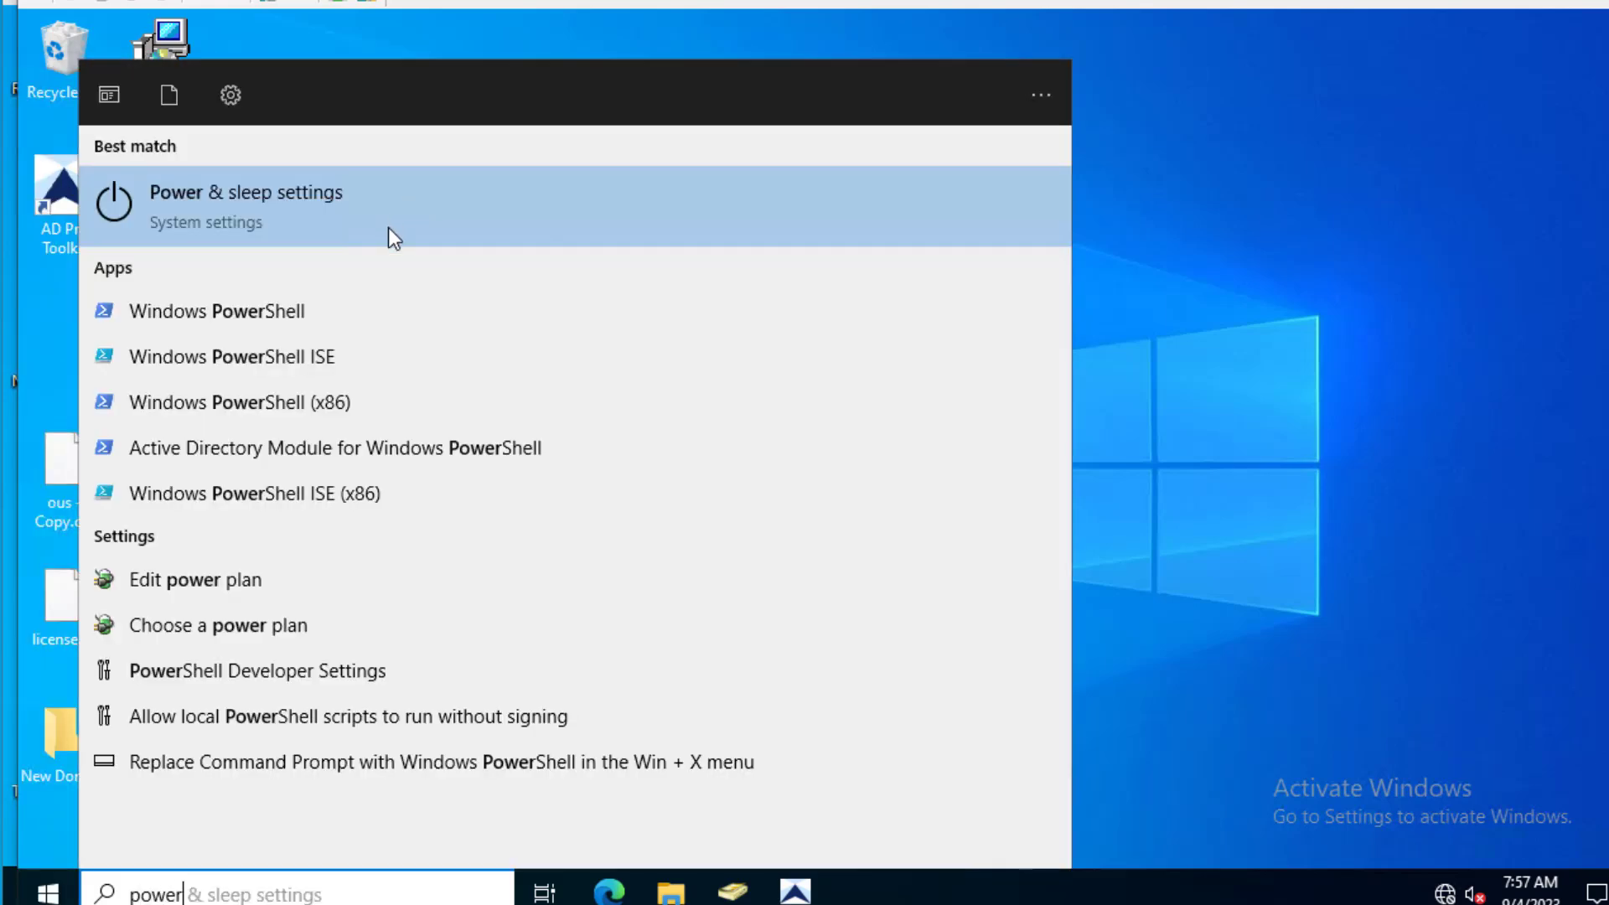
pyautogui.click(332, 356)
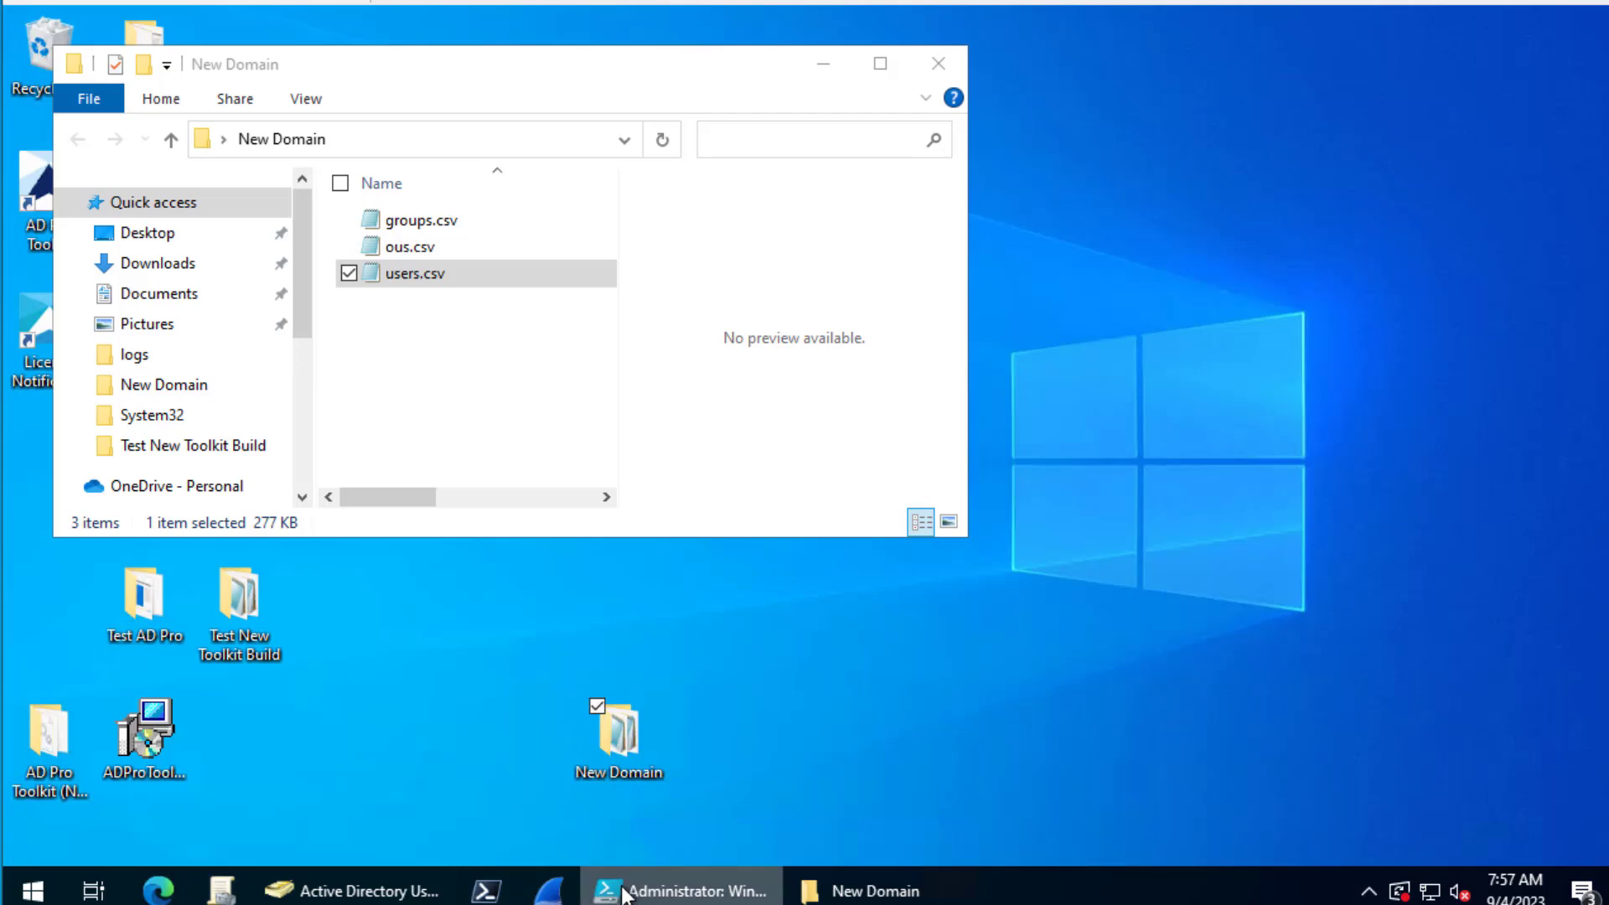
# - Run only the Management user-count line, which again returns 601 users
pyautogui.click(829, 74)
pyautogui.click(675, 881)
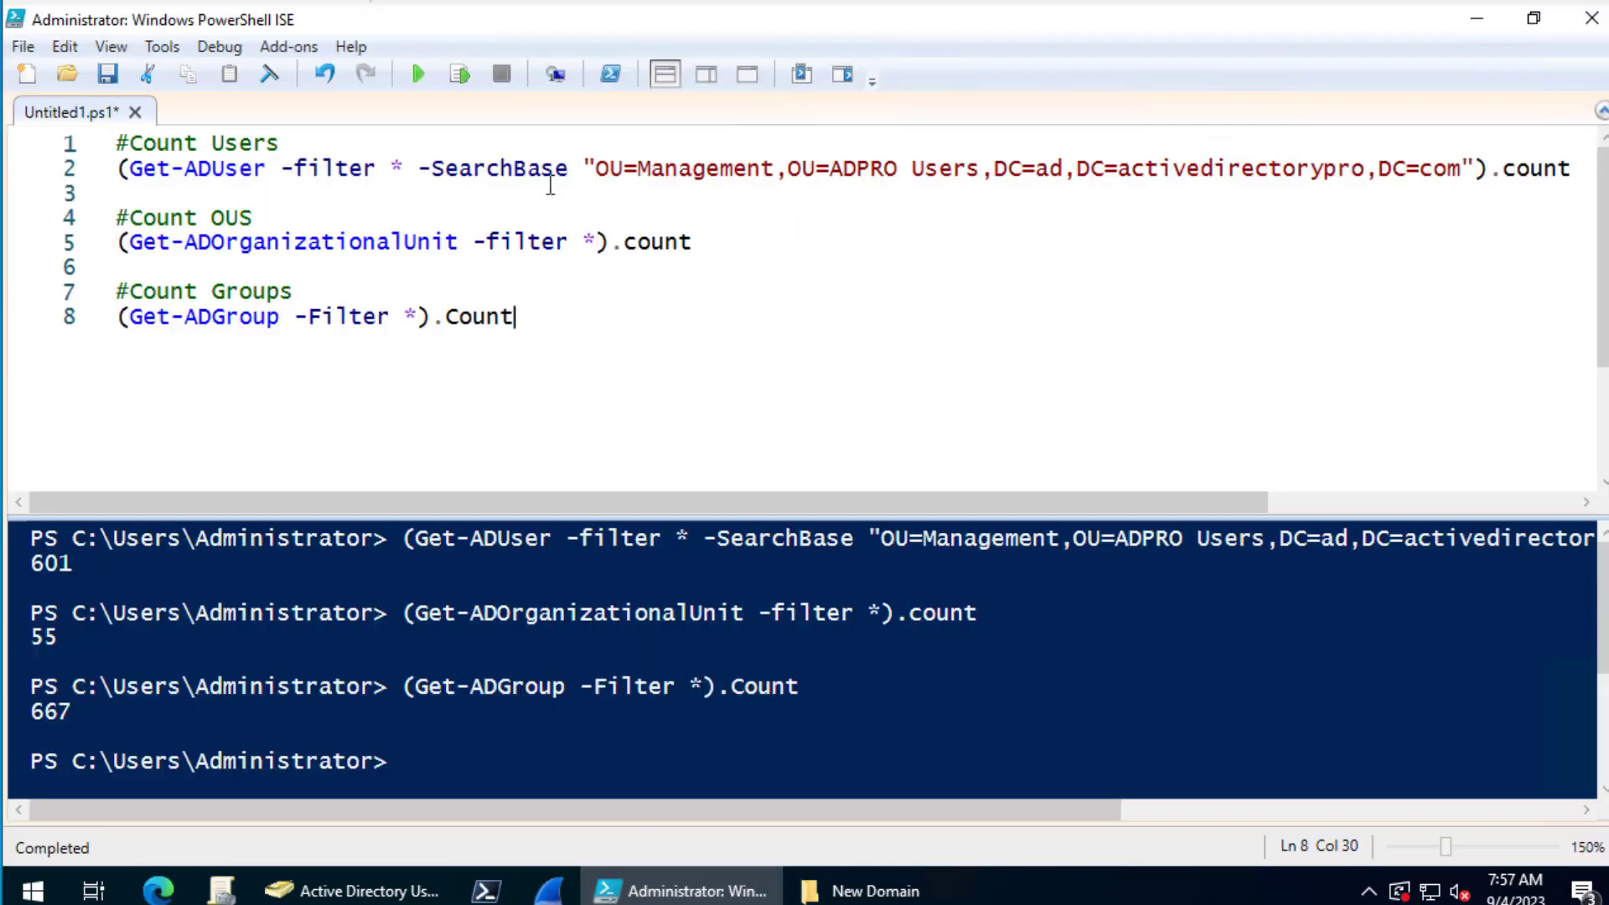
pyautogui.click(550, 186)
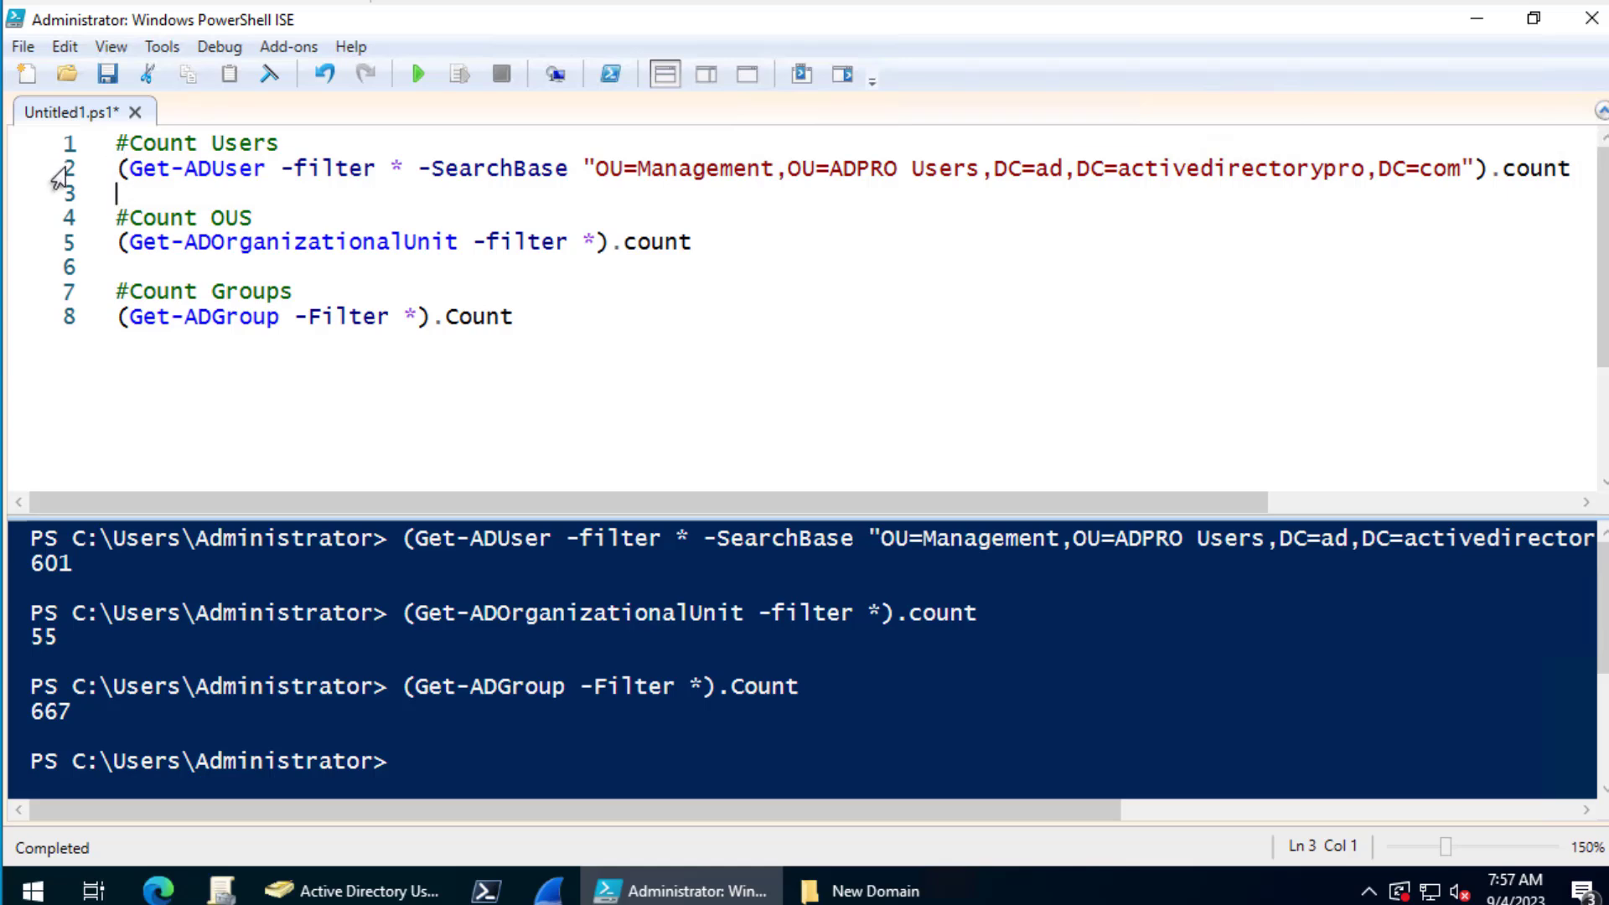
pyautogui.click(59, 171)
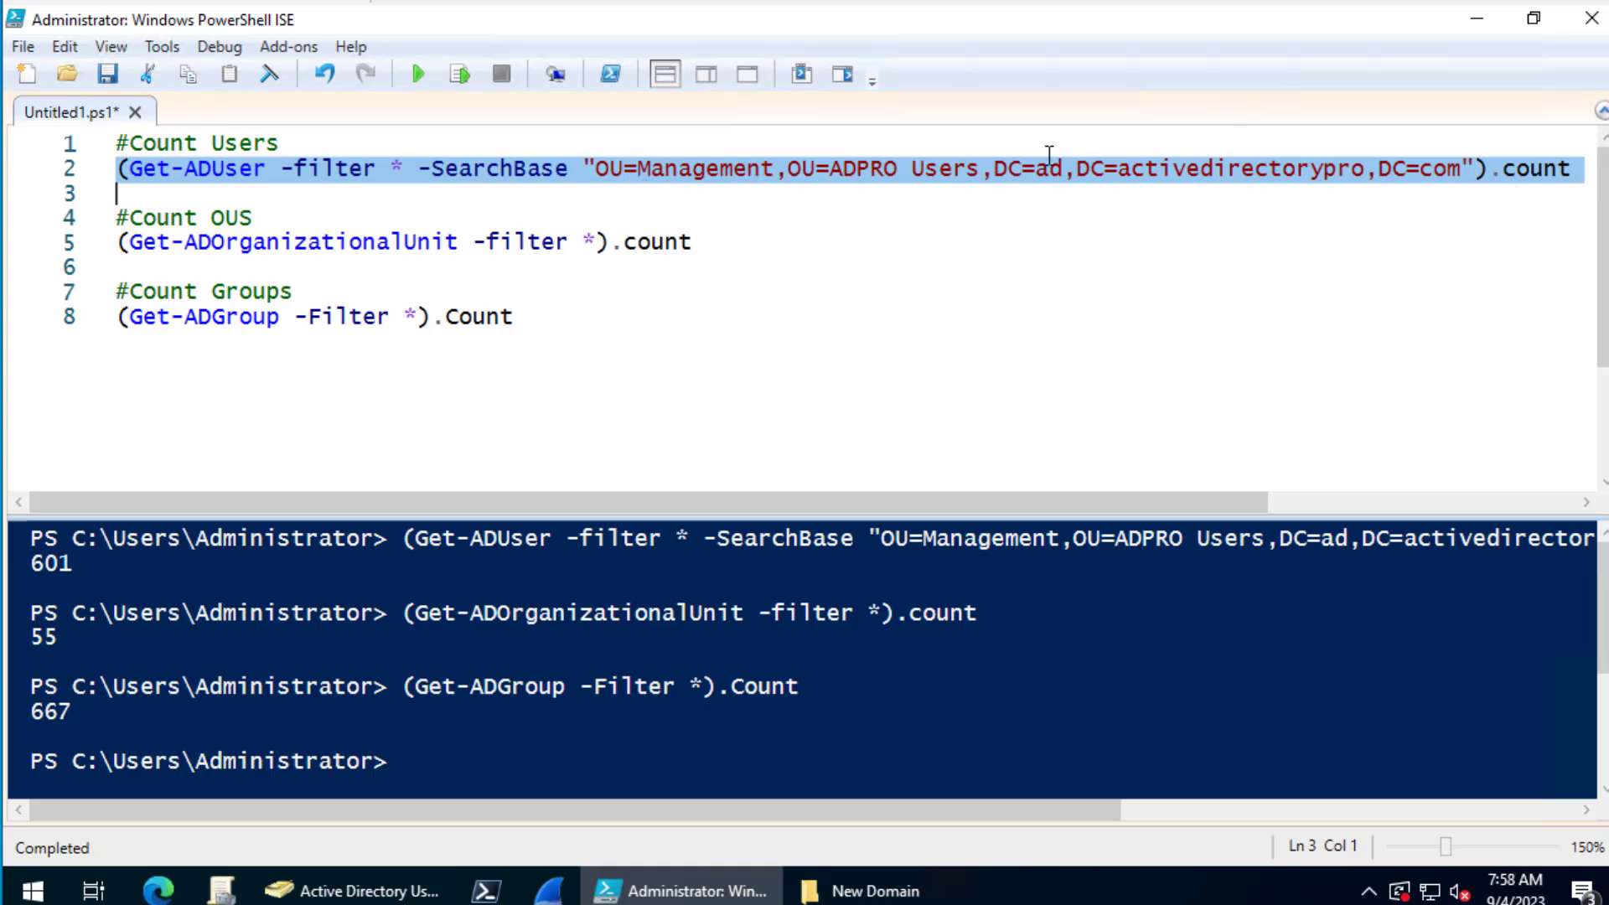
pyautogui.rightClick(153, 166)
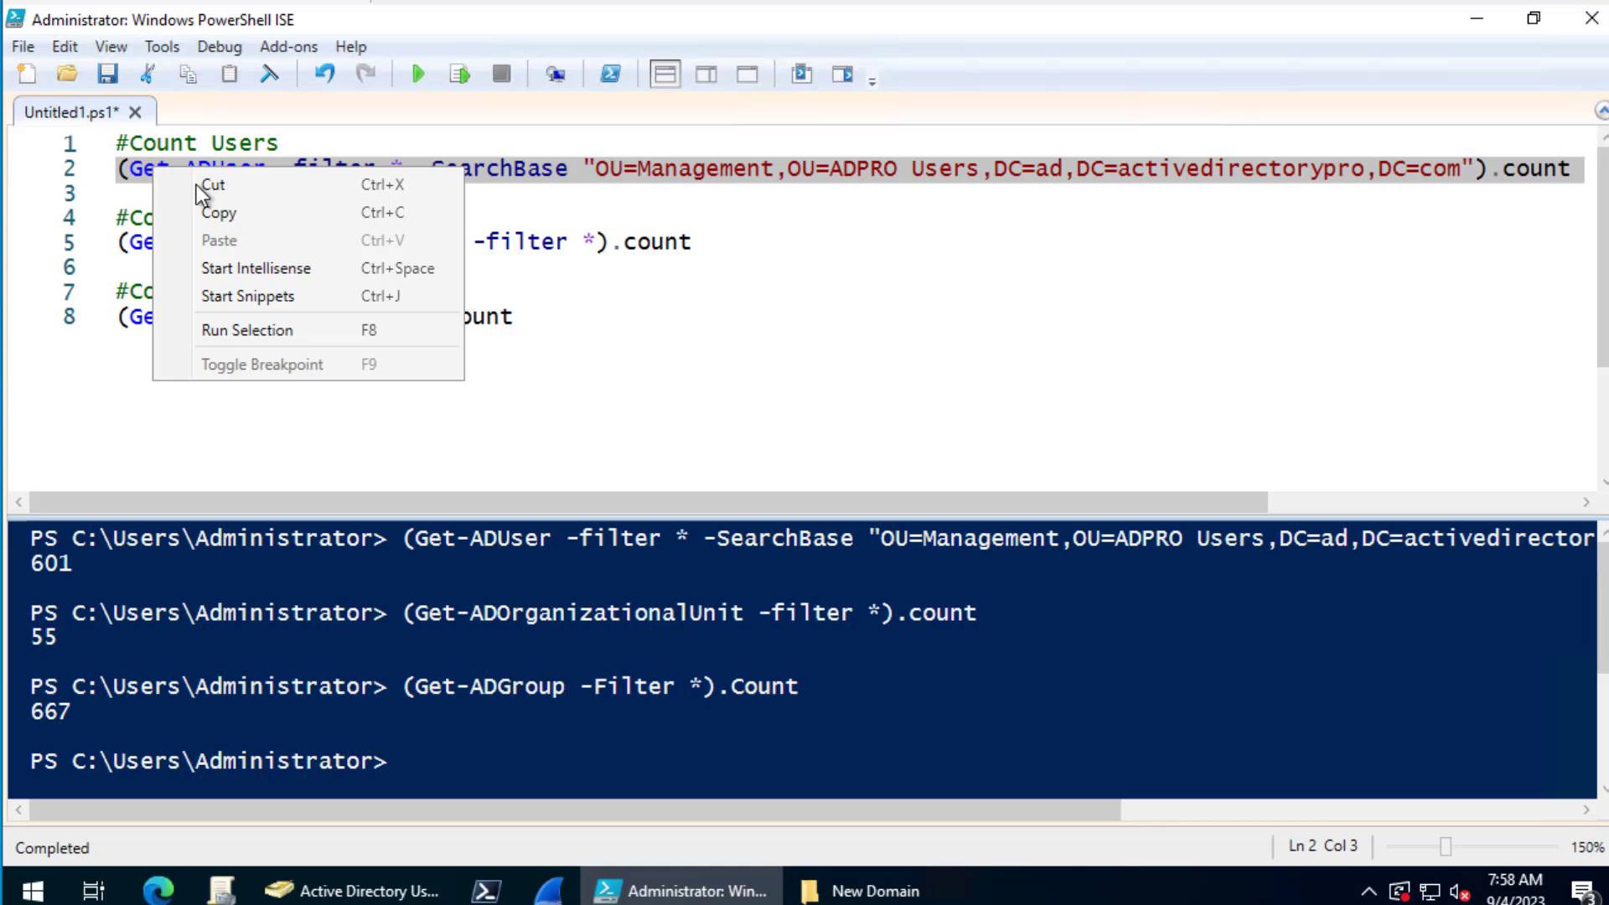
pyautogui.click(270, 326)
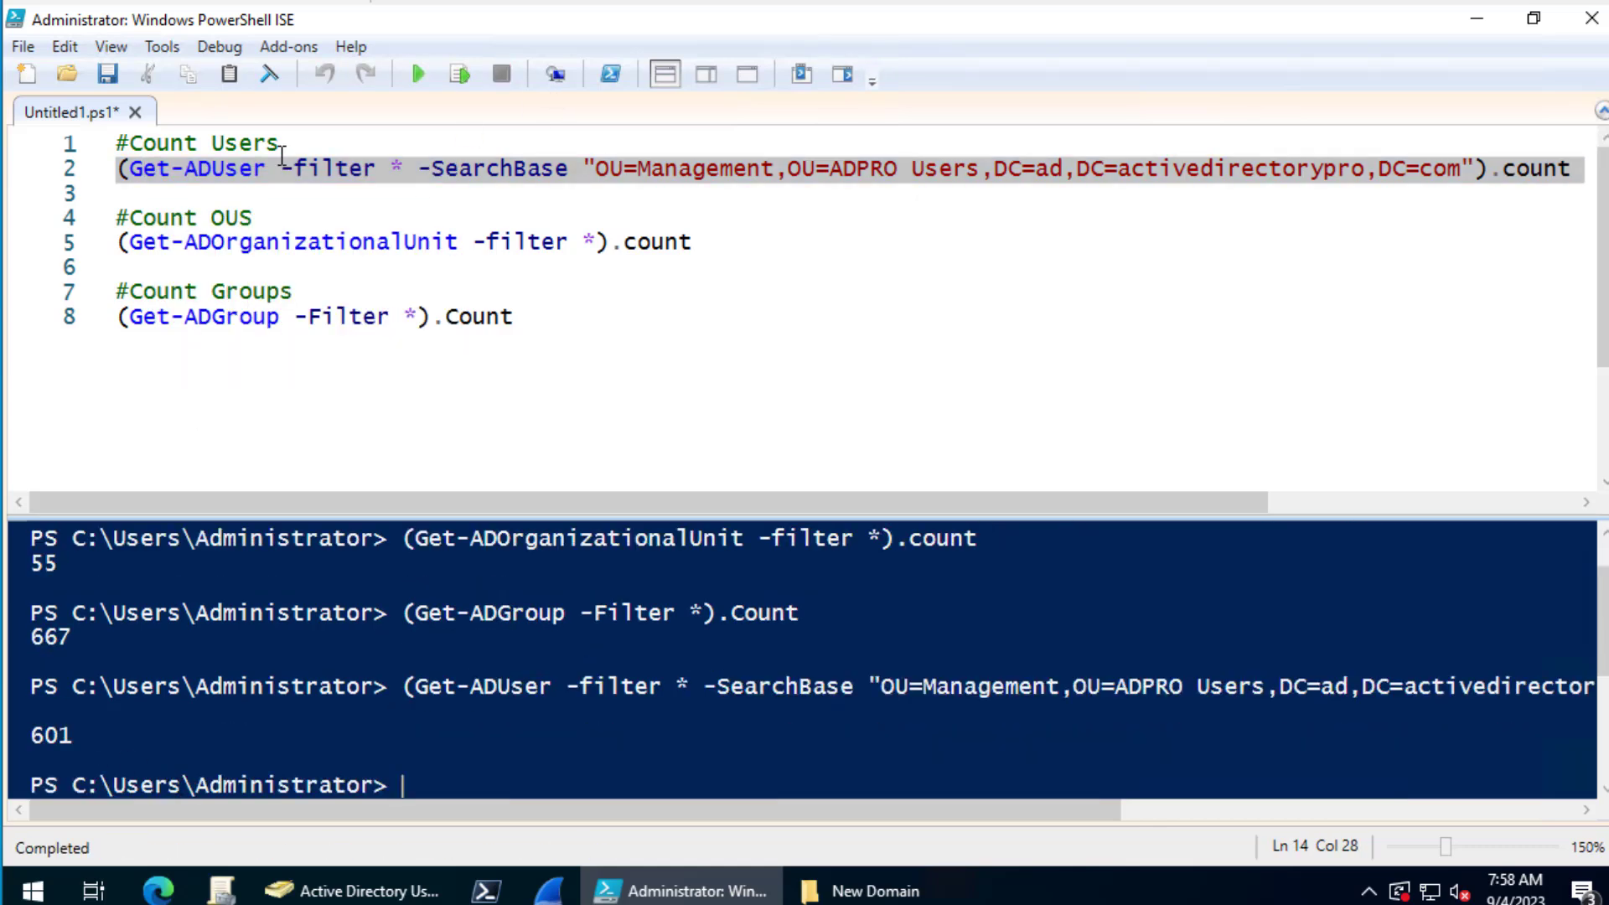
# - Select and copy the entire eight-line counting script
pyautogui.click(282, 144)
pyautogui.moveTo(118, 142); pyautogui.dragTo(705, 320)
pyautogui.hotkey('ctrl', 'c')
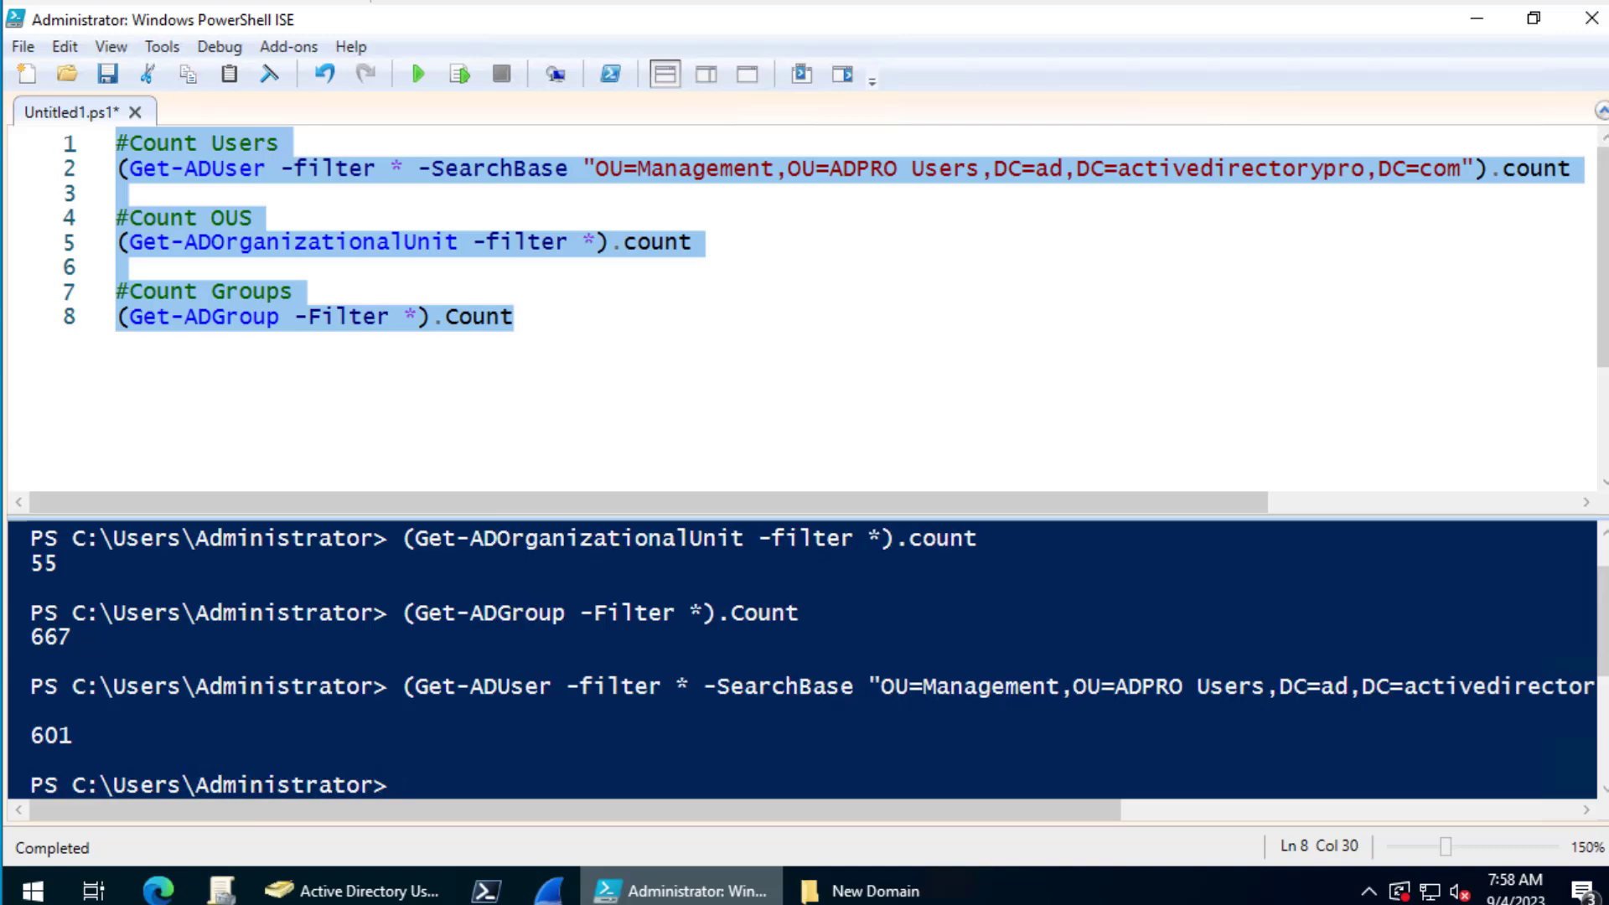
pyautogui.moveTo(681, 890)
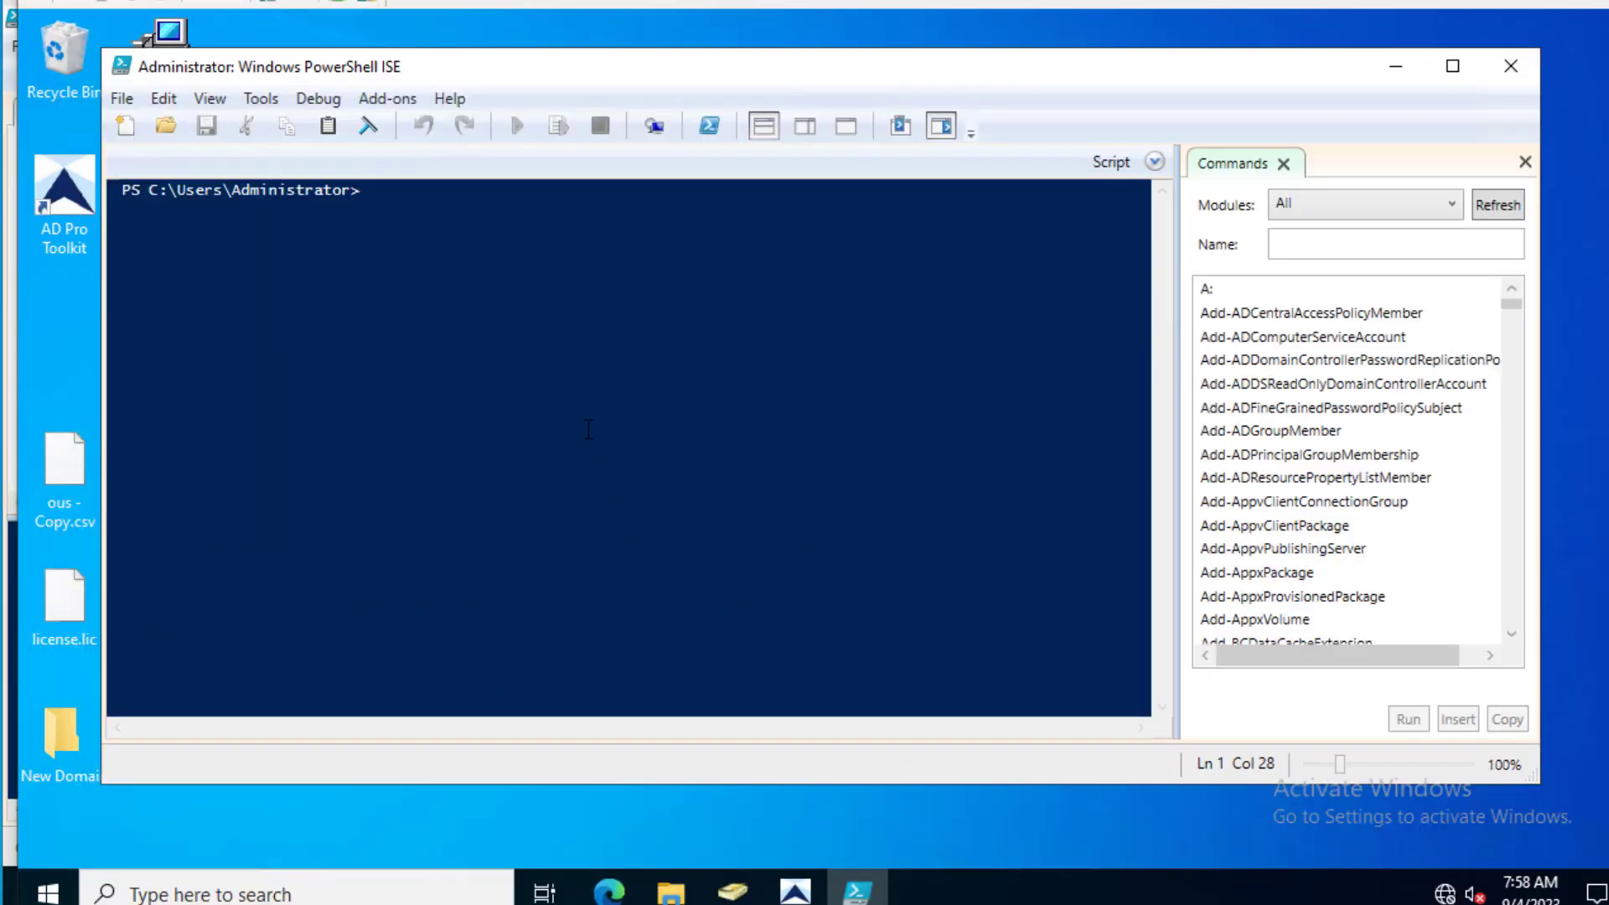
# - Maximize the second PowerShell ISE, show the Script Pane, and paste in the counting script
pyautogui.click(1452, 66)
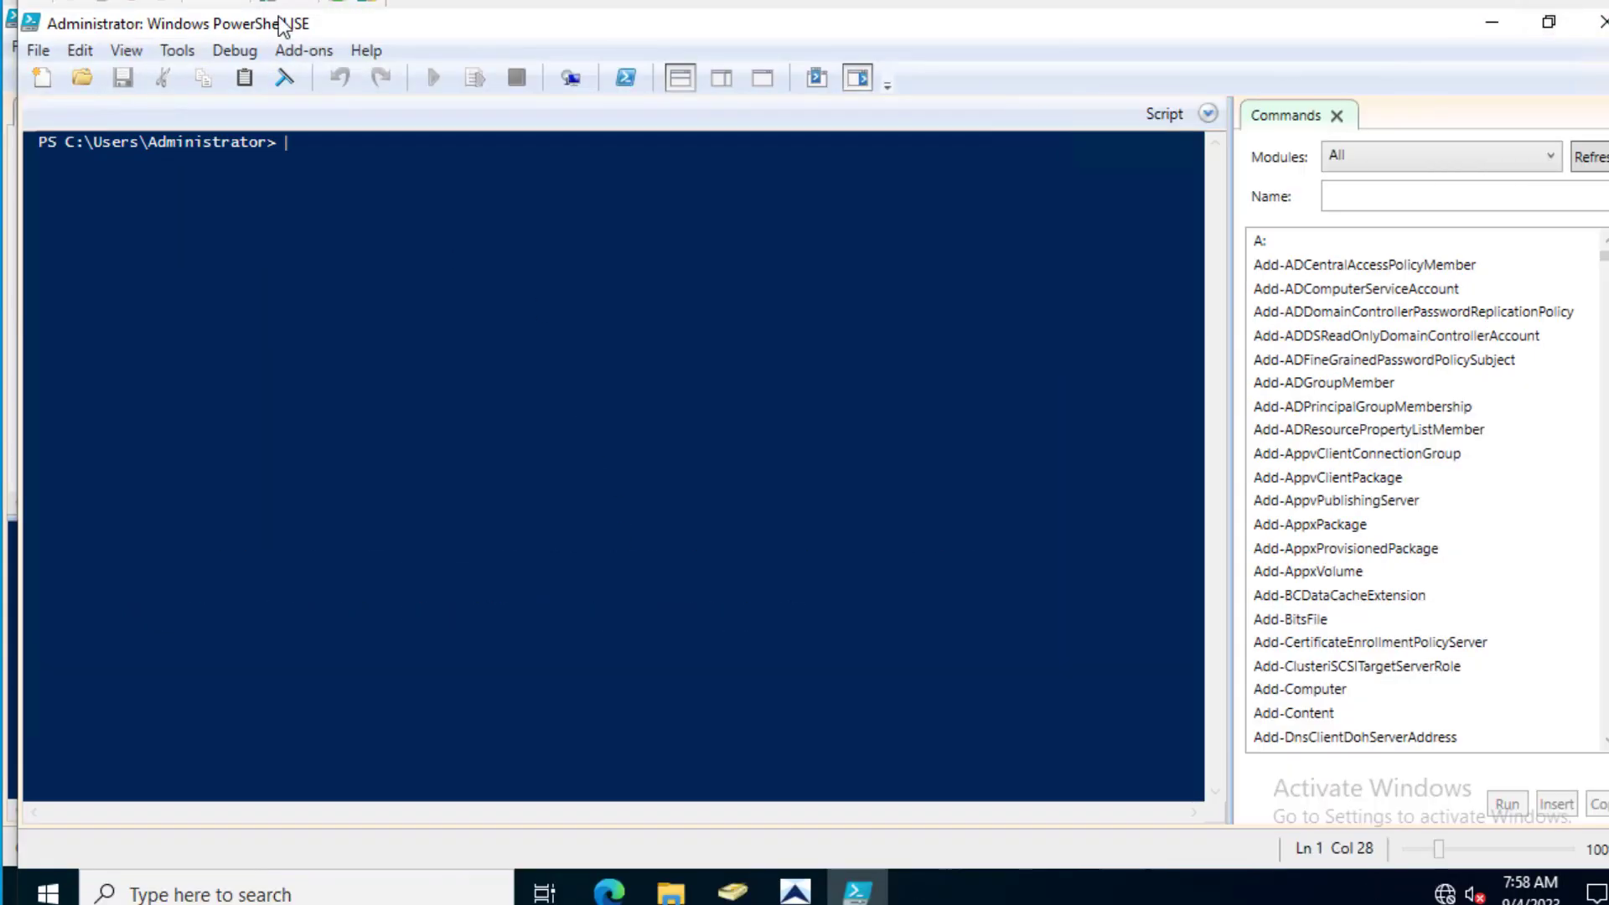
pyautogui.click(134, 50)
pyautogui.click(153, 109)
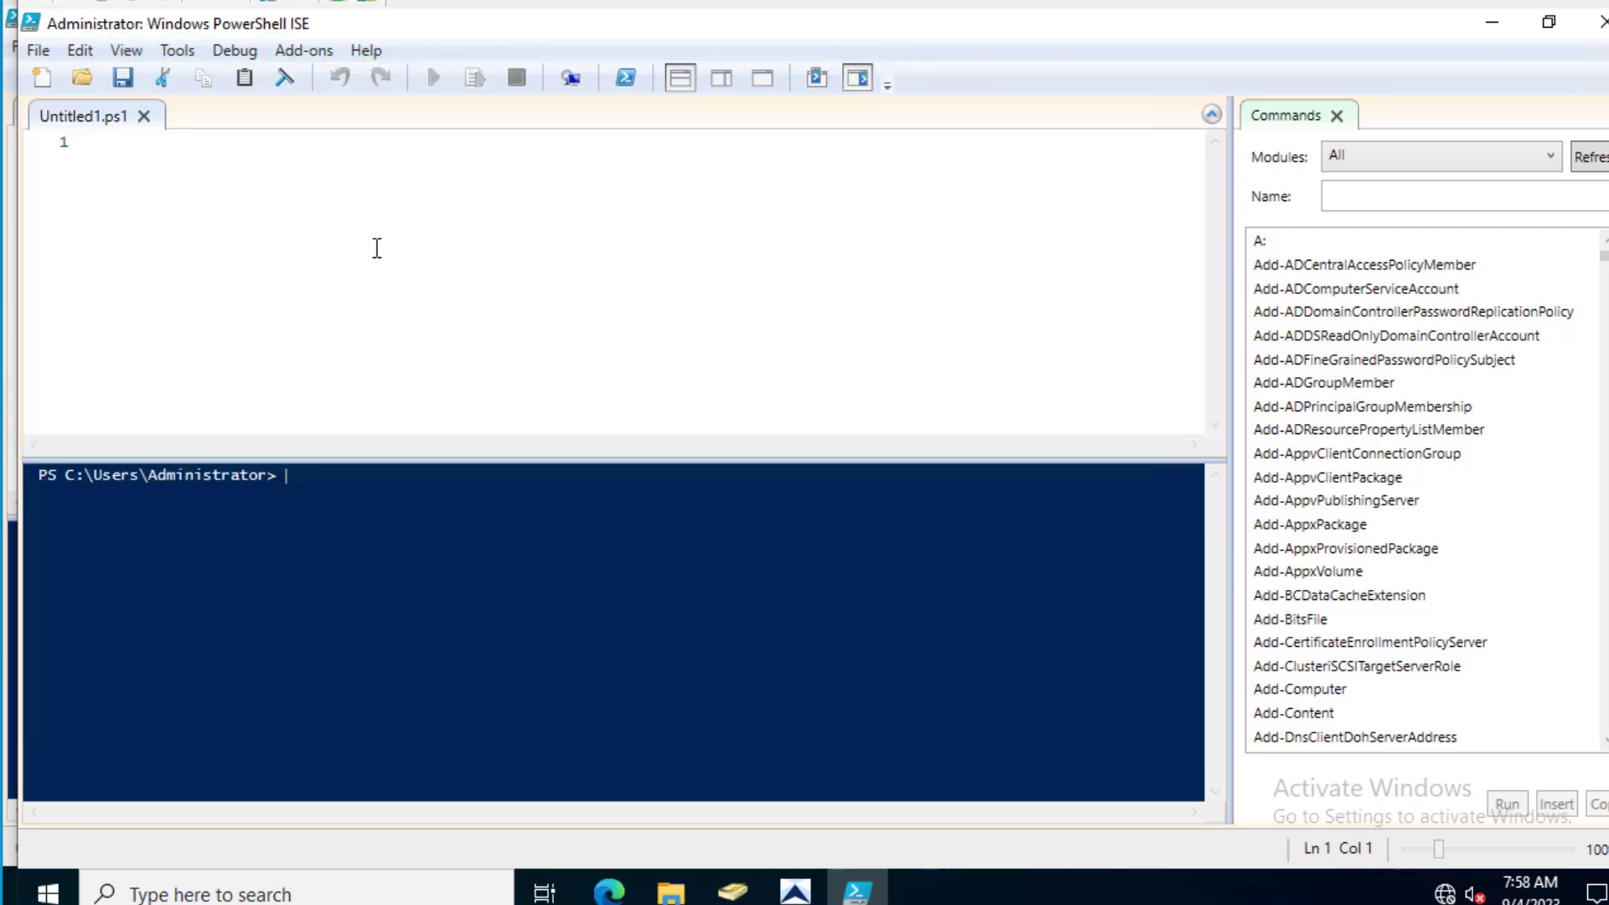
pyautogui.hotkey('ctrl', 'v')
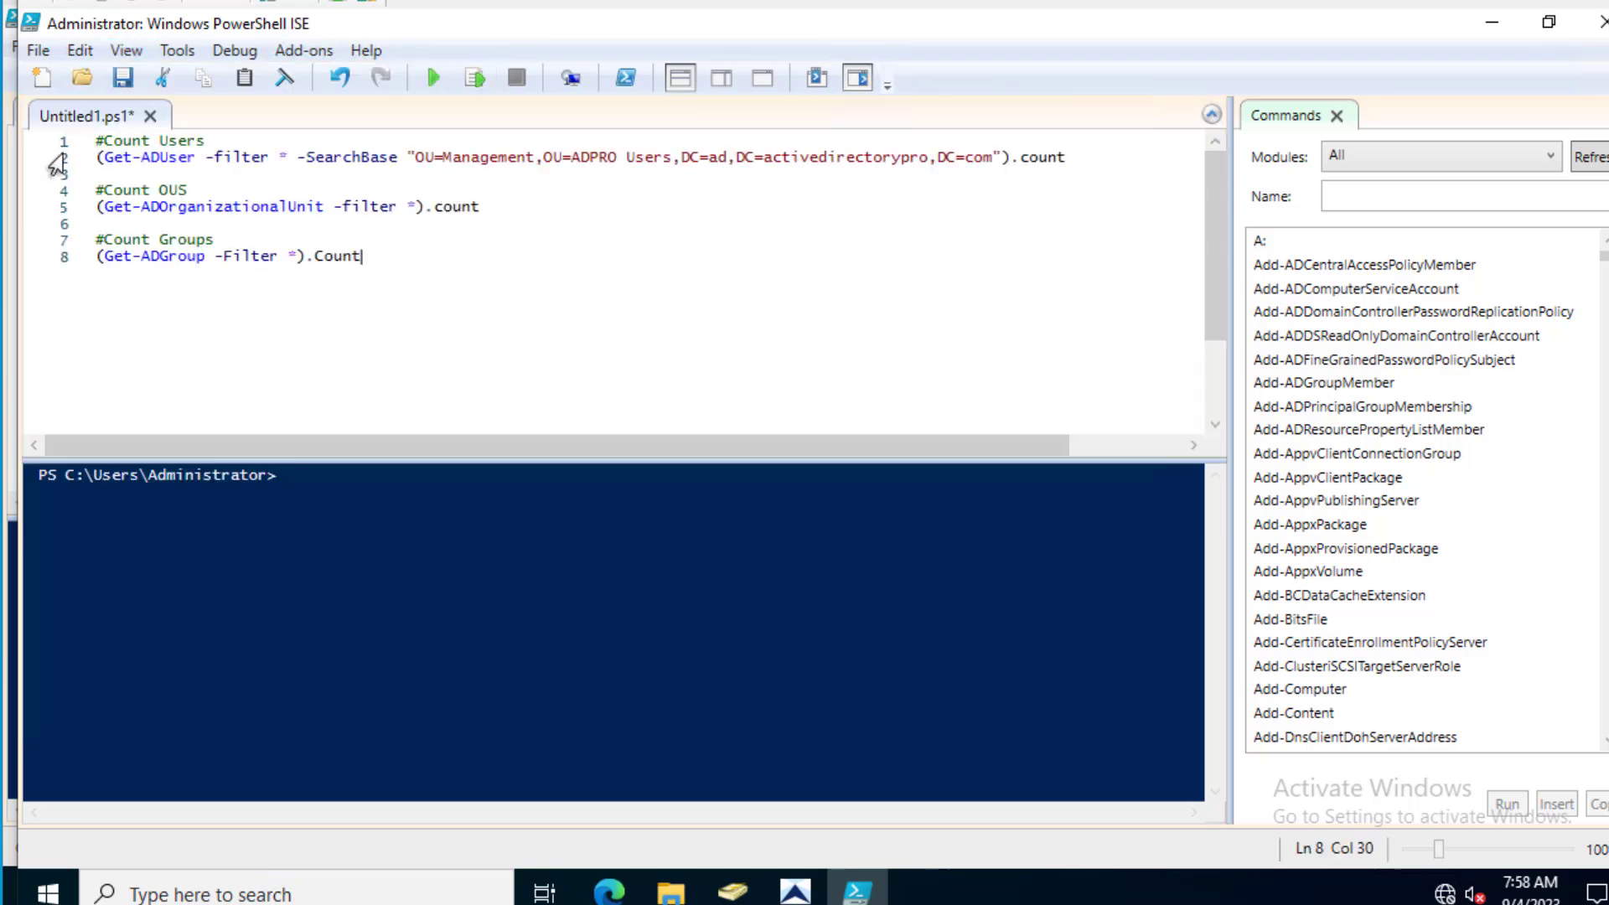
# - Run the user-count line, which errors on the activedirectorypro domain path, and place the cursor there
pyautogui.click(62, 161)
pyautogui.rightClick(149, 154)
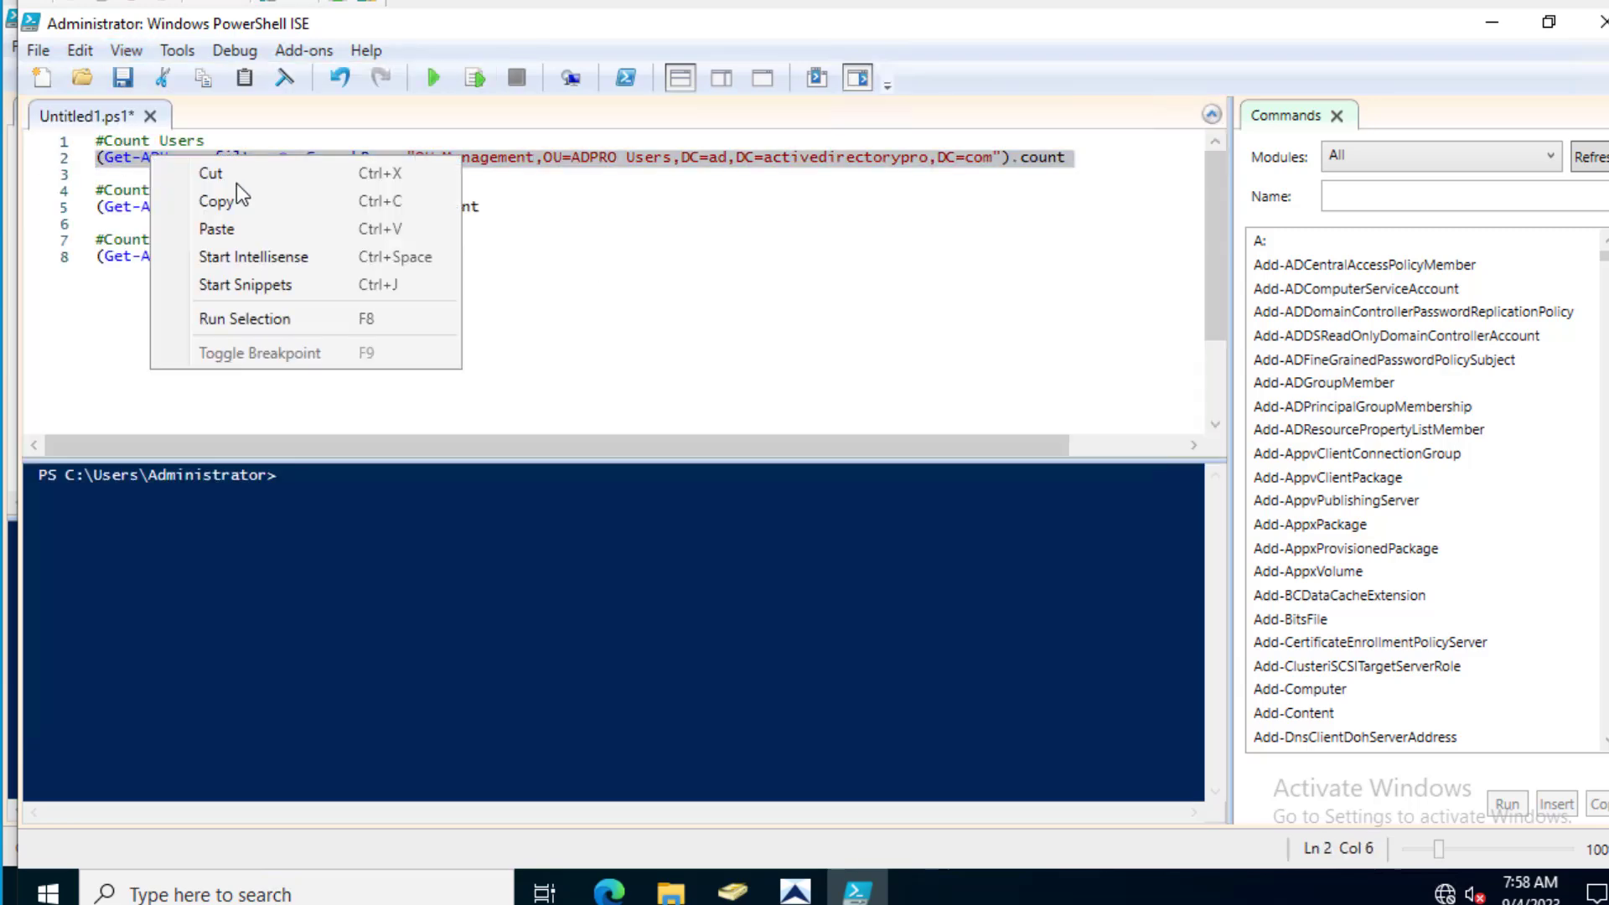
pyautogui.click(285, 315)
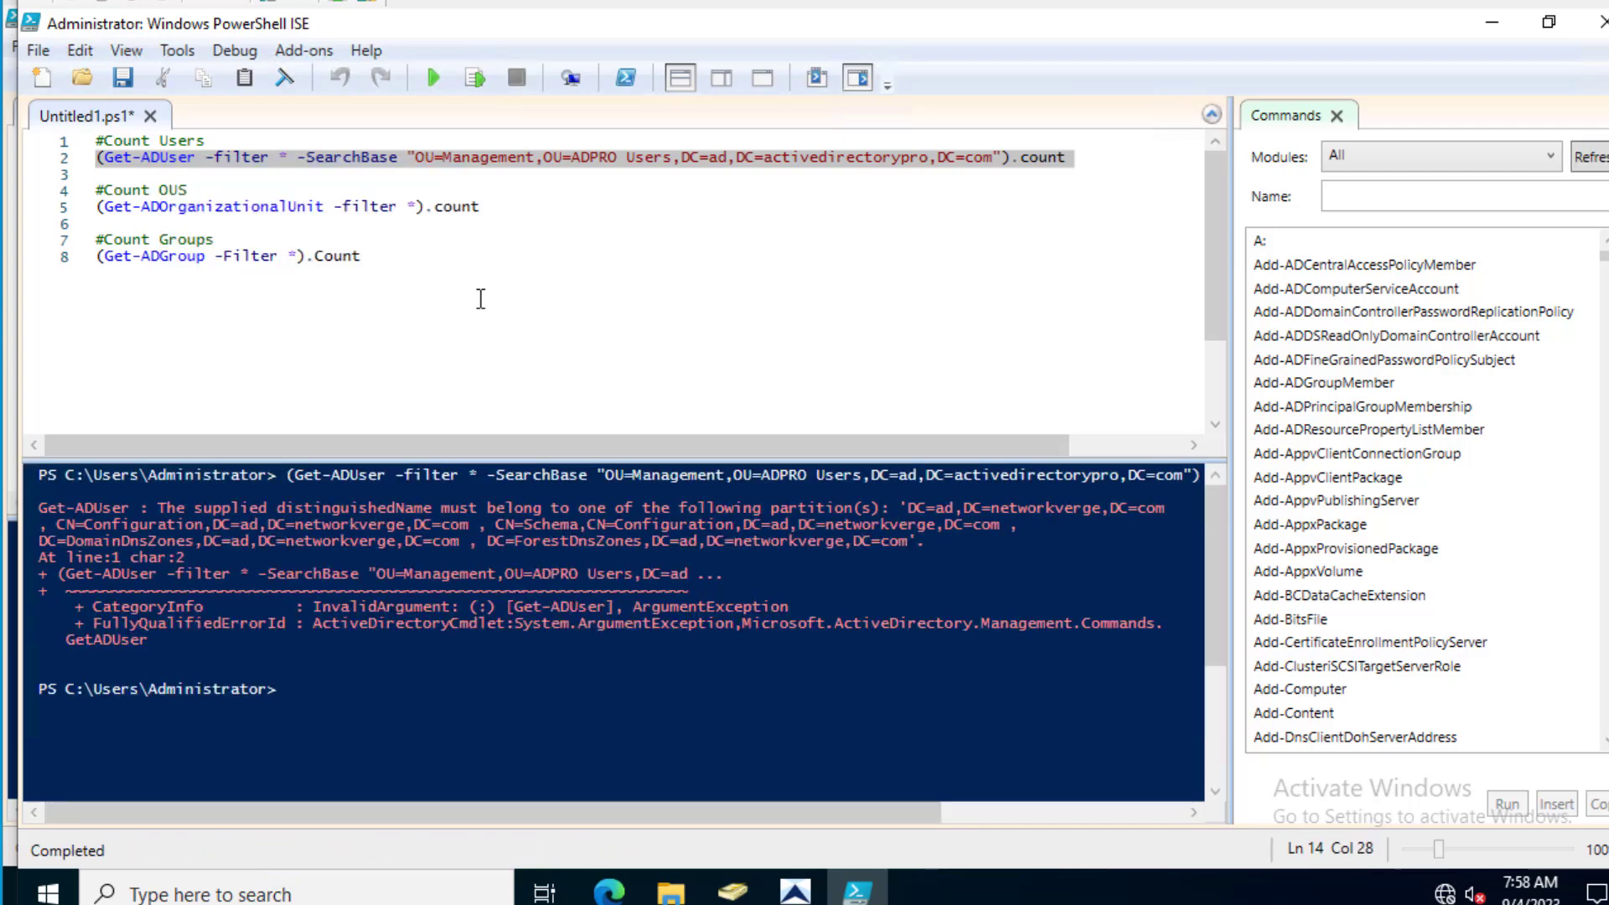
pyautogui.click(837, 174)
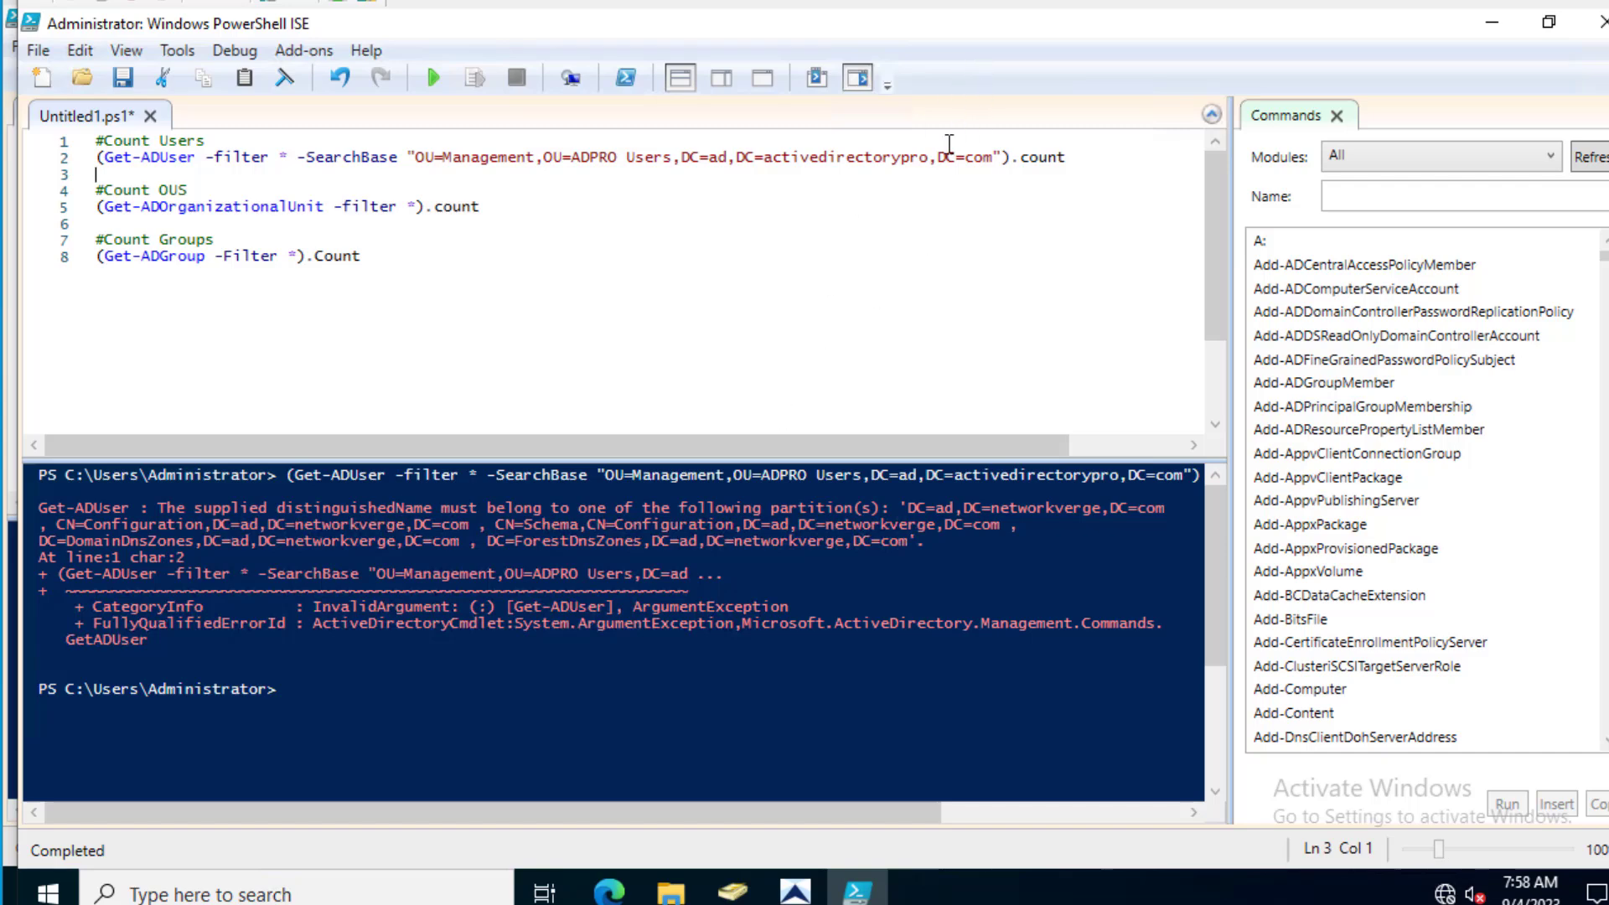
pyautogui.click(48, 161)
pyautogui.click(847, 159)
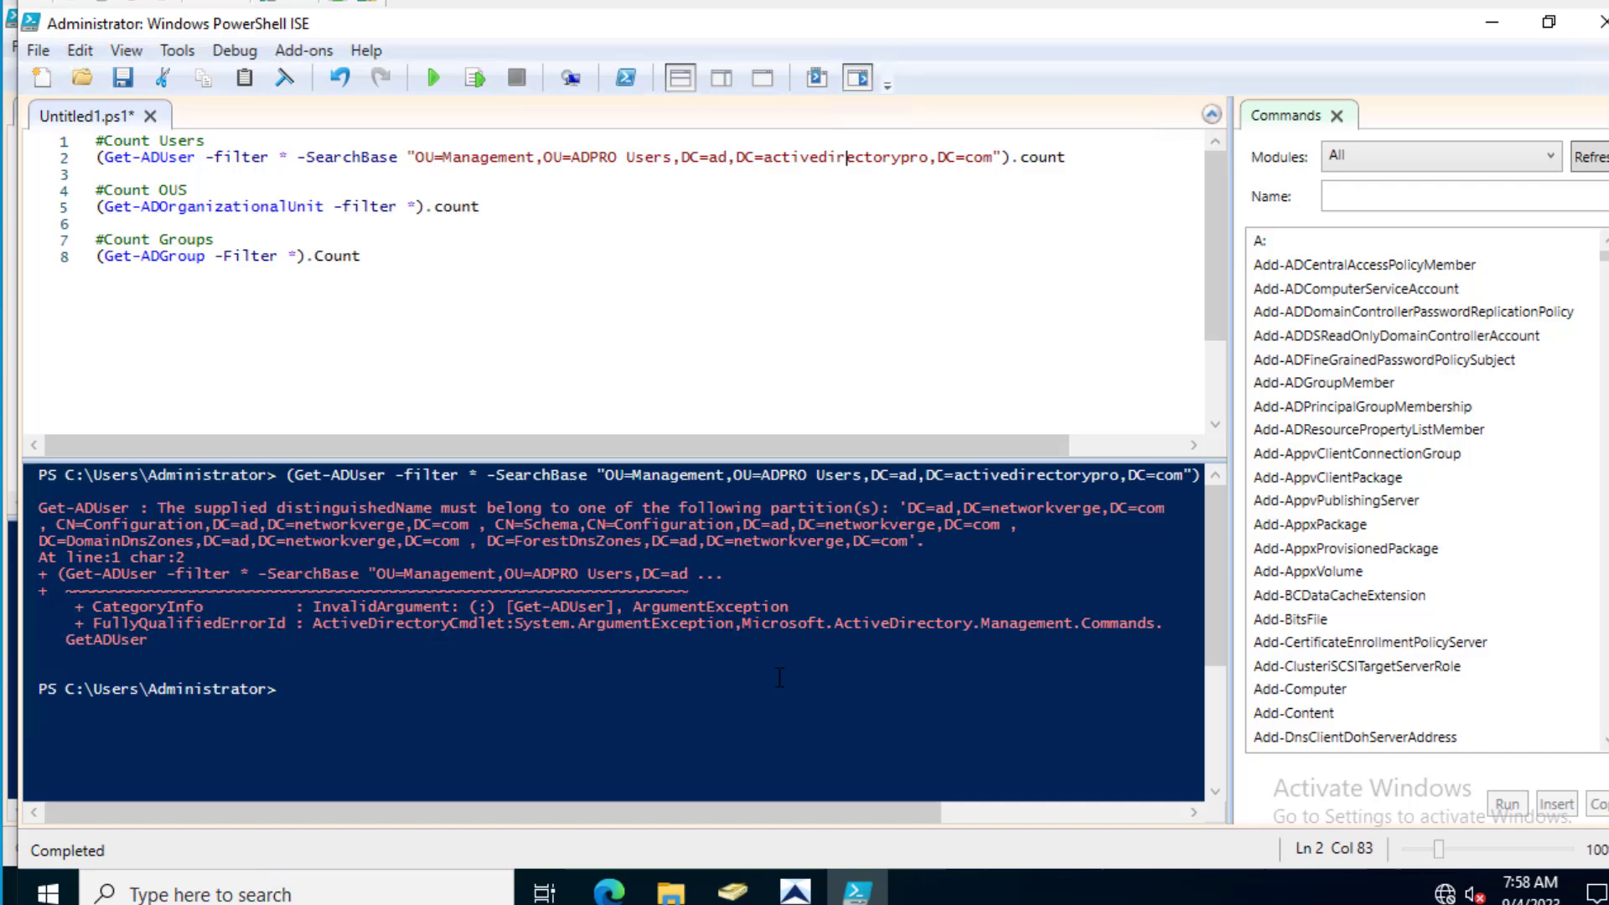
pyautogui.click(731, 892)
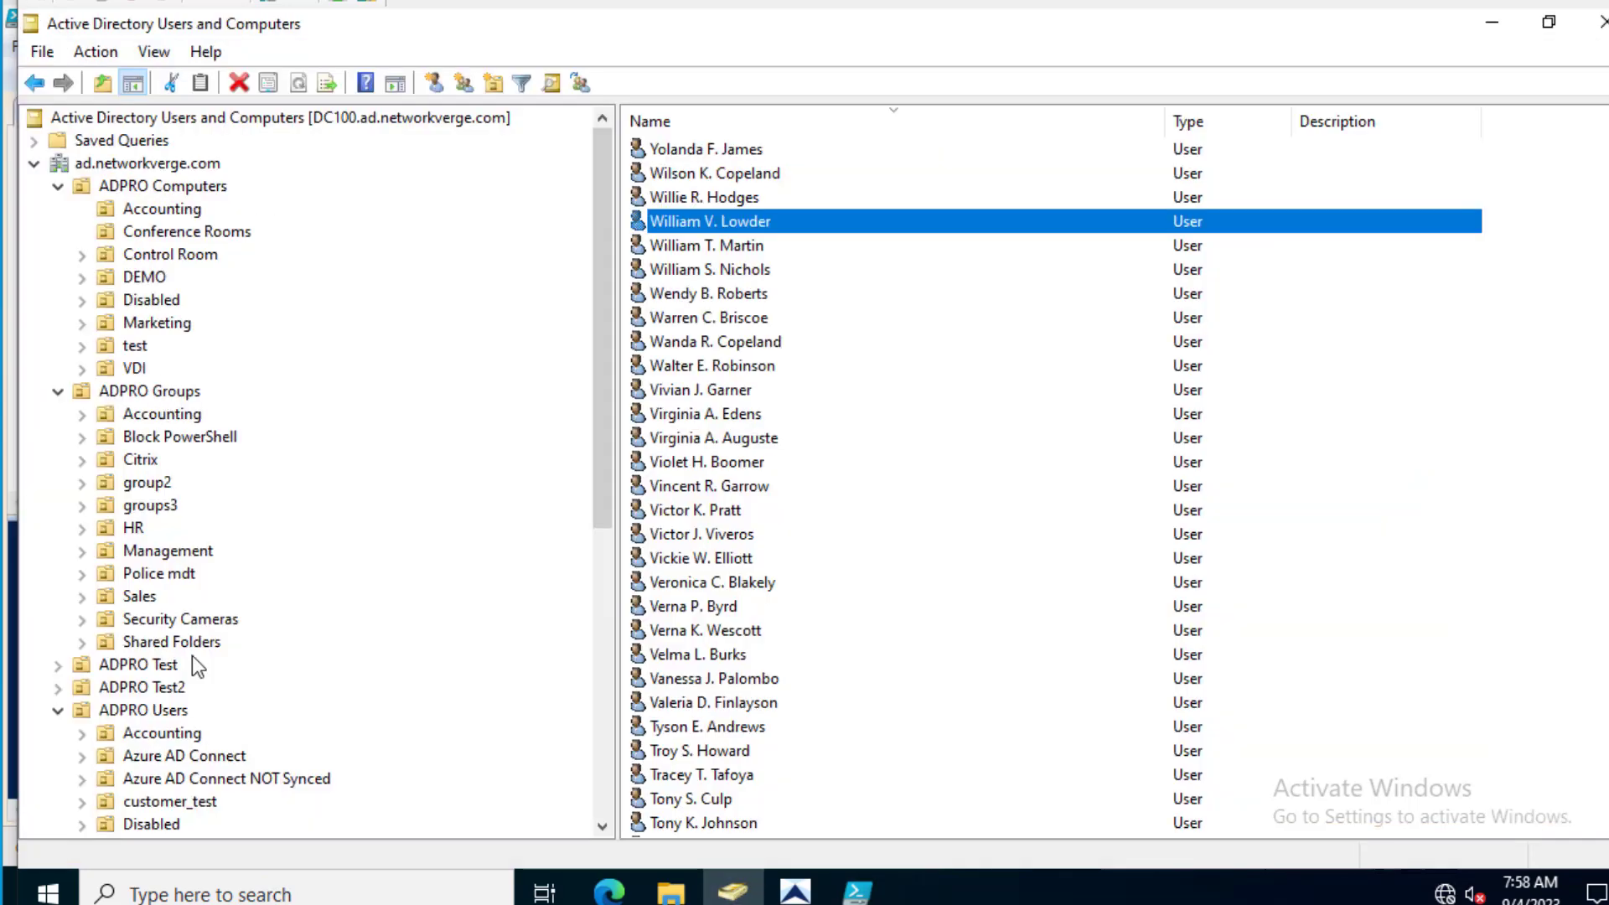
# - Turn on Advanced Features from the View menu in Active Directory Users and Computers
pyautogui.scroll(-7, 193, 653)
pyautogui.rightClick(193, 461)
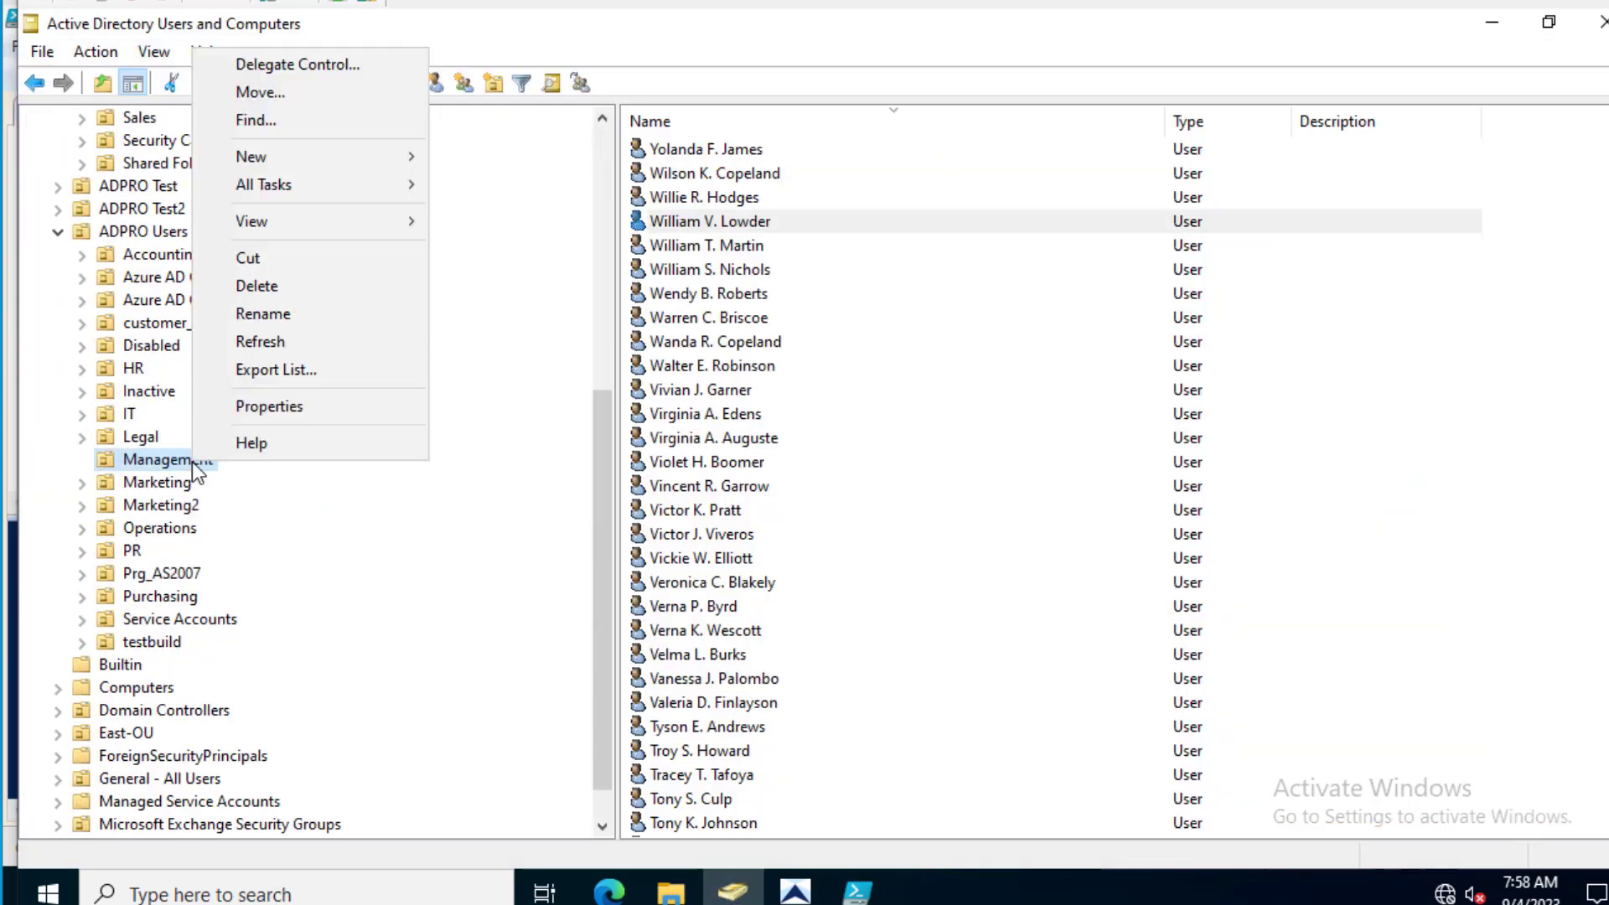
pyautogui.click(269, 406)
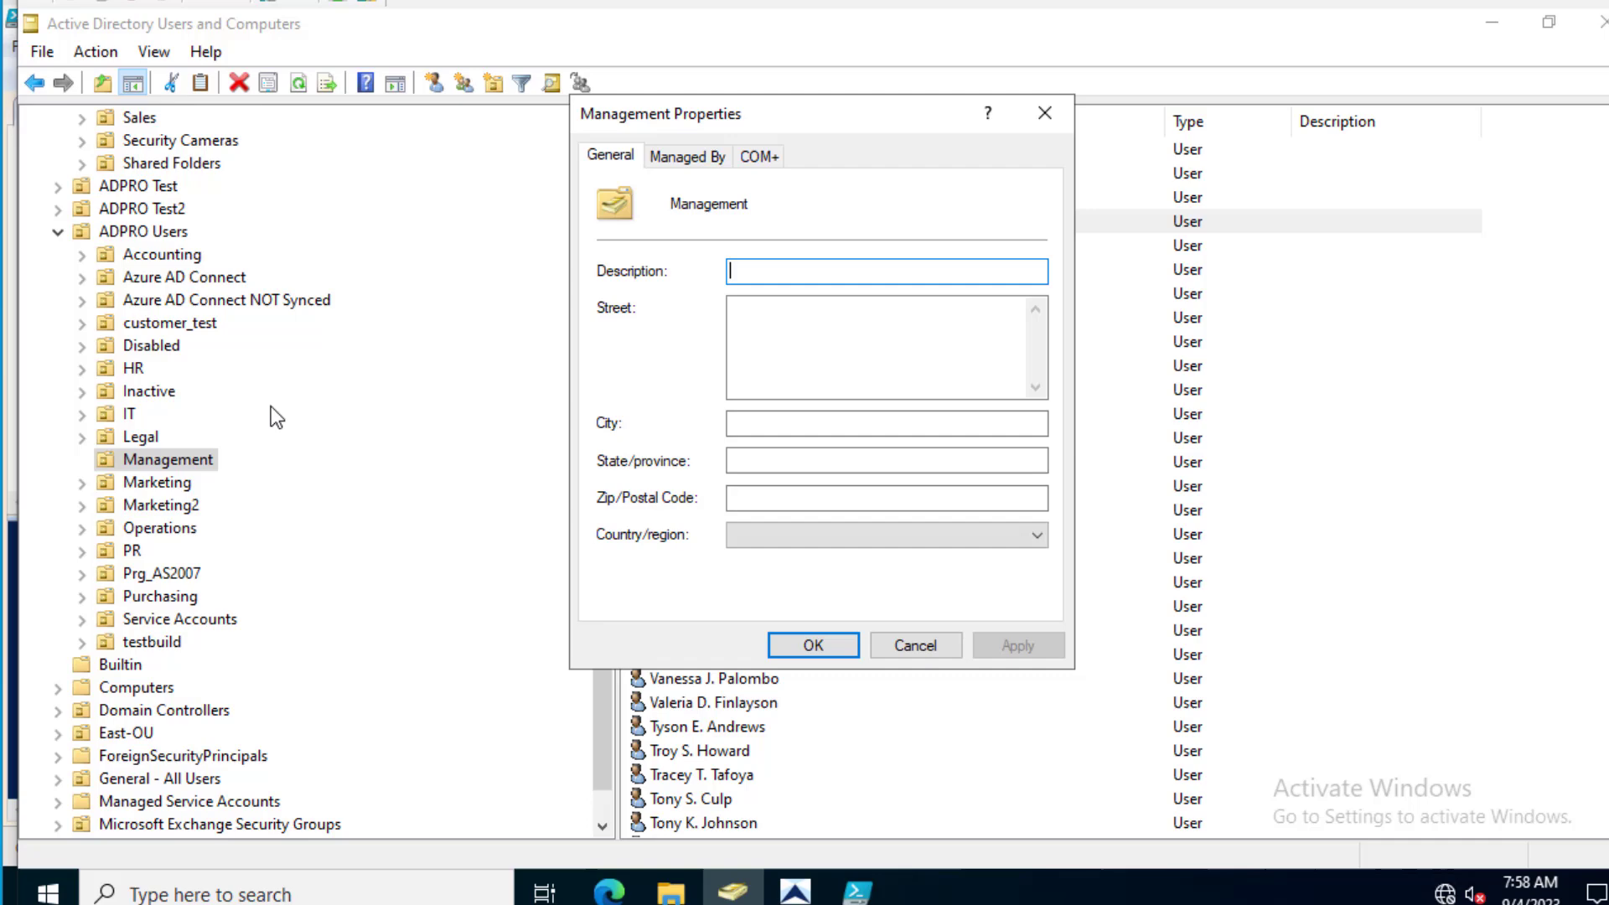
pyautogui.click(911, 647)
pyautogui.click(168, 60)
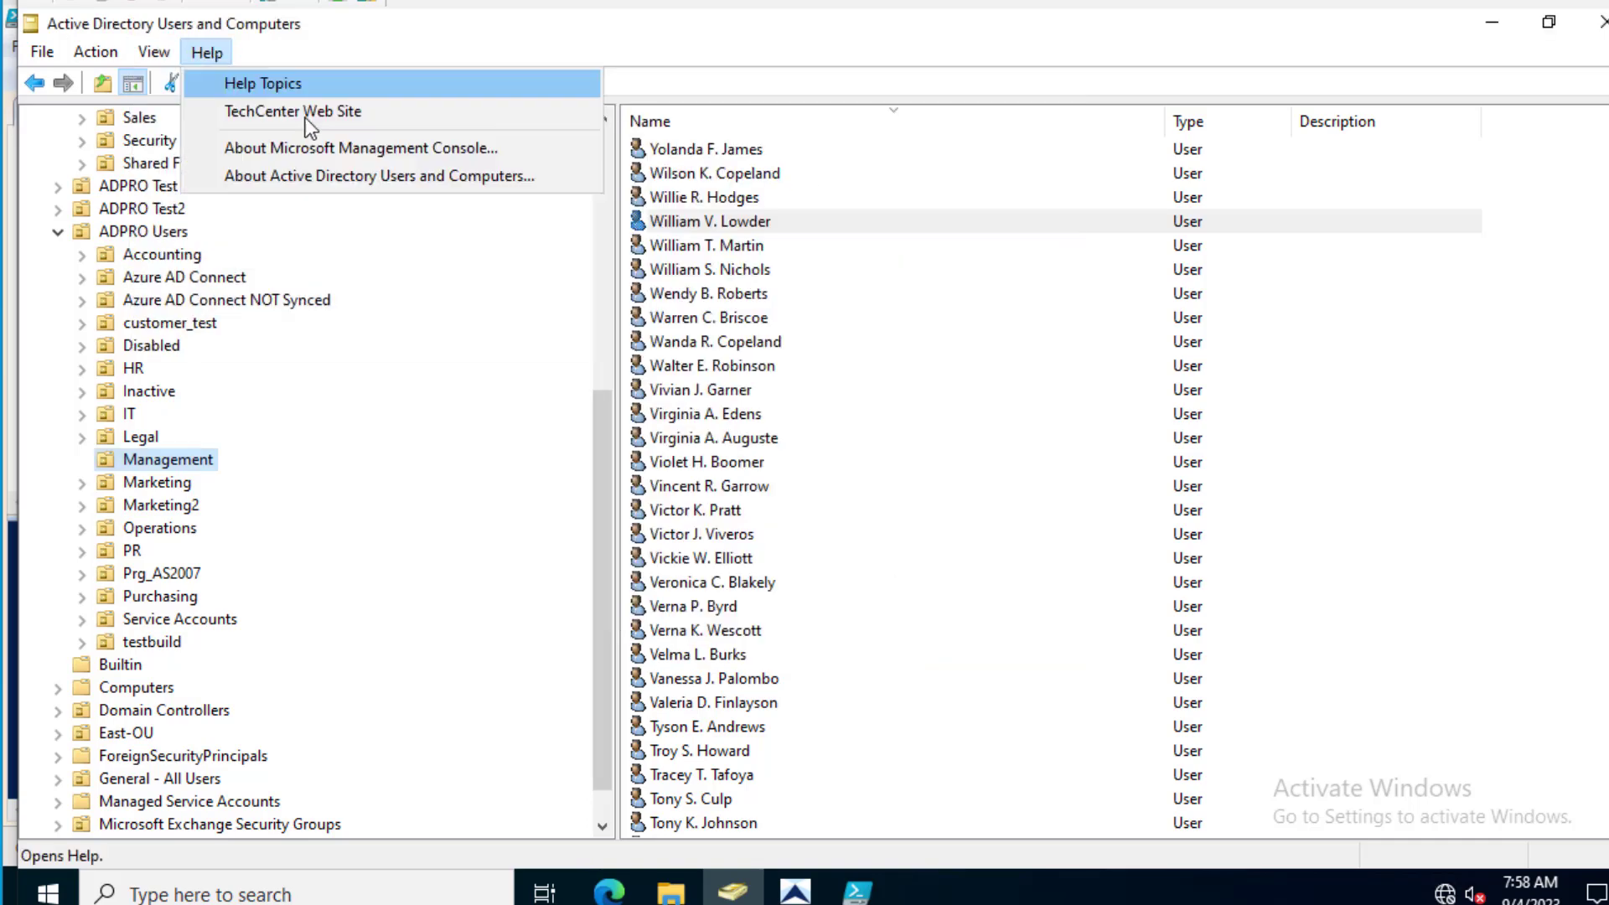
pyautogui.click(203, 268)
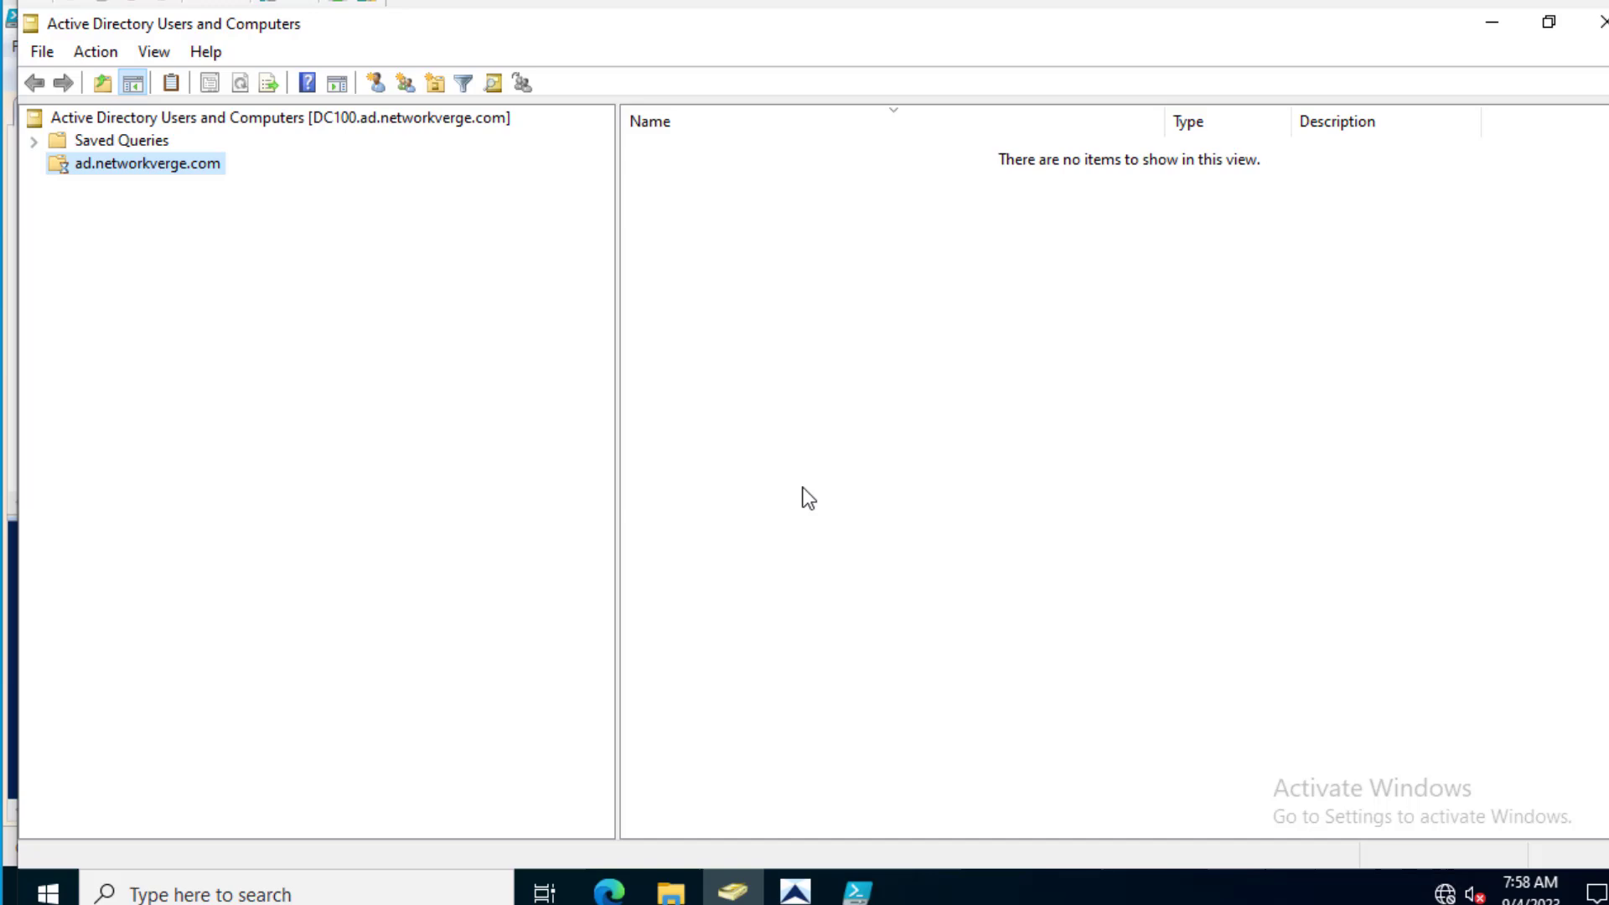
# - Copy the Management OU's distinguishedName from its Attribute Editor and go back to PowerShell ISE
pyautogui.click(57, 277)
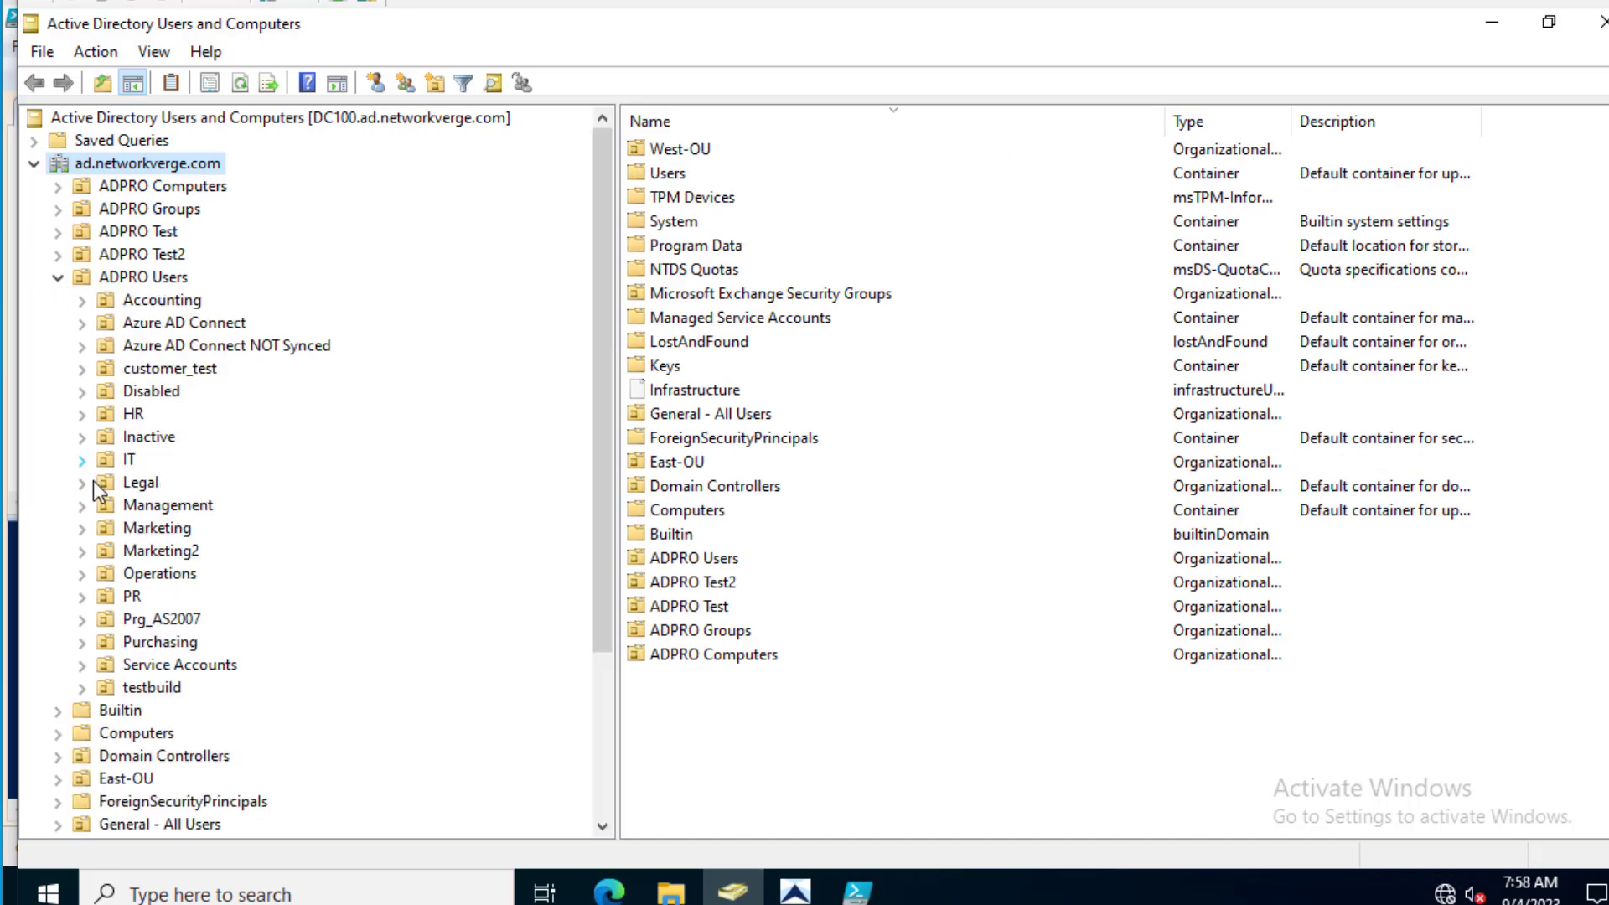
pyautogui.click(175, 504)
pyautogui.rightClick(179, 505)
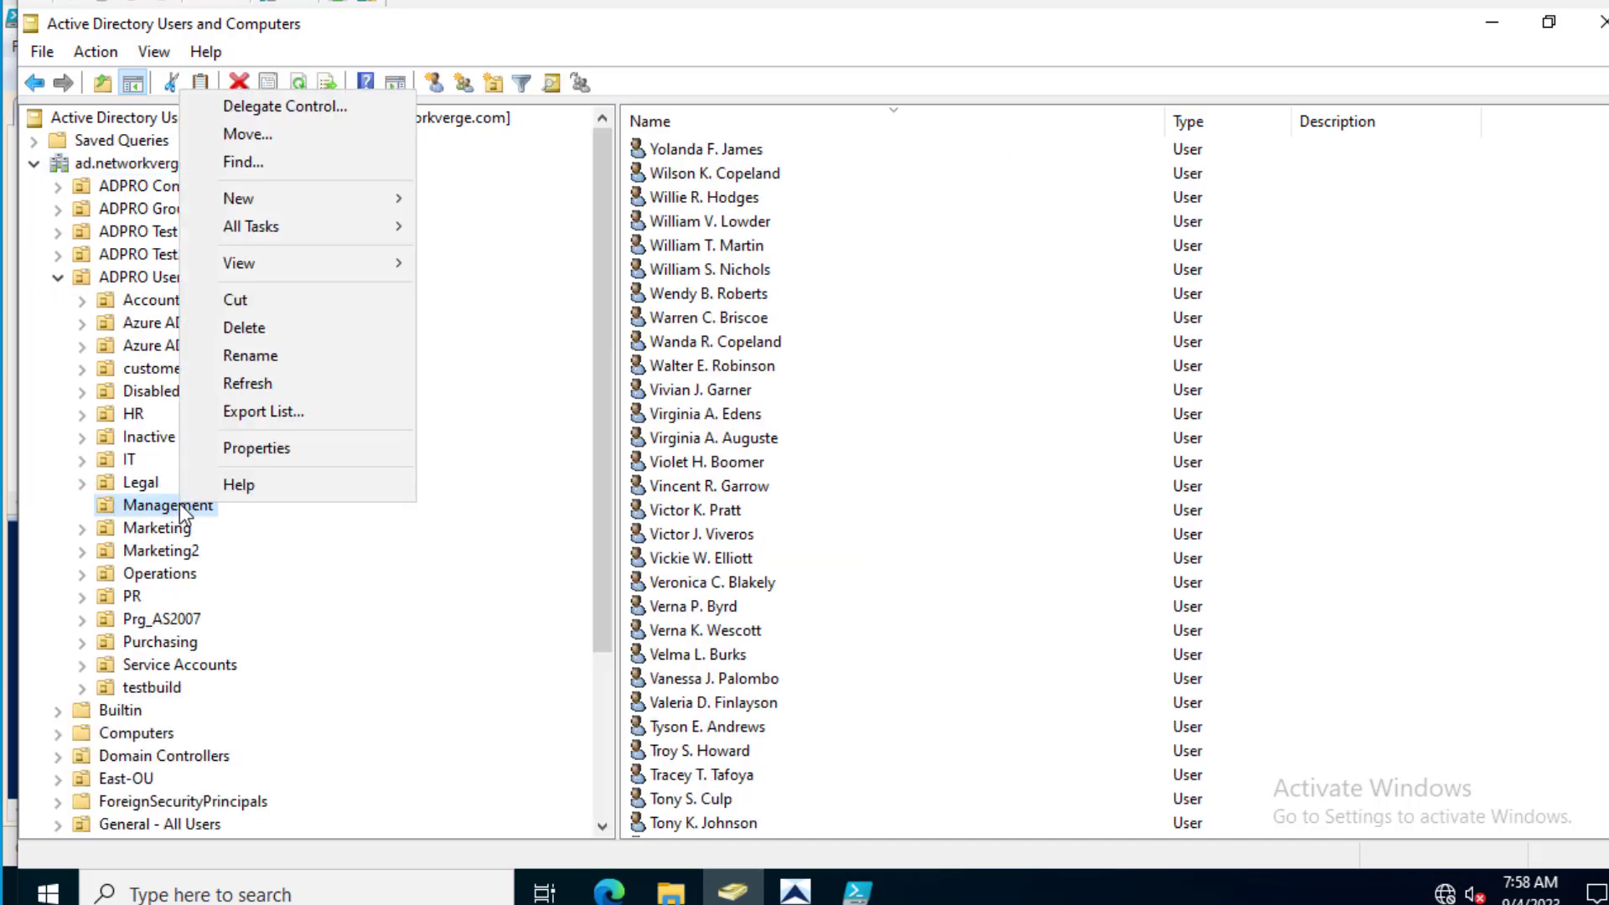
pyautogui.click(281, 448)
pyautogui.click(955, 157)
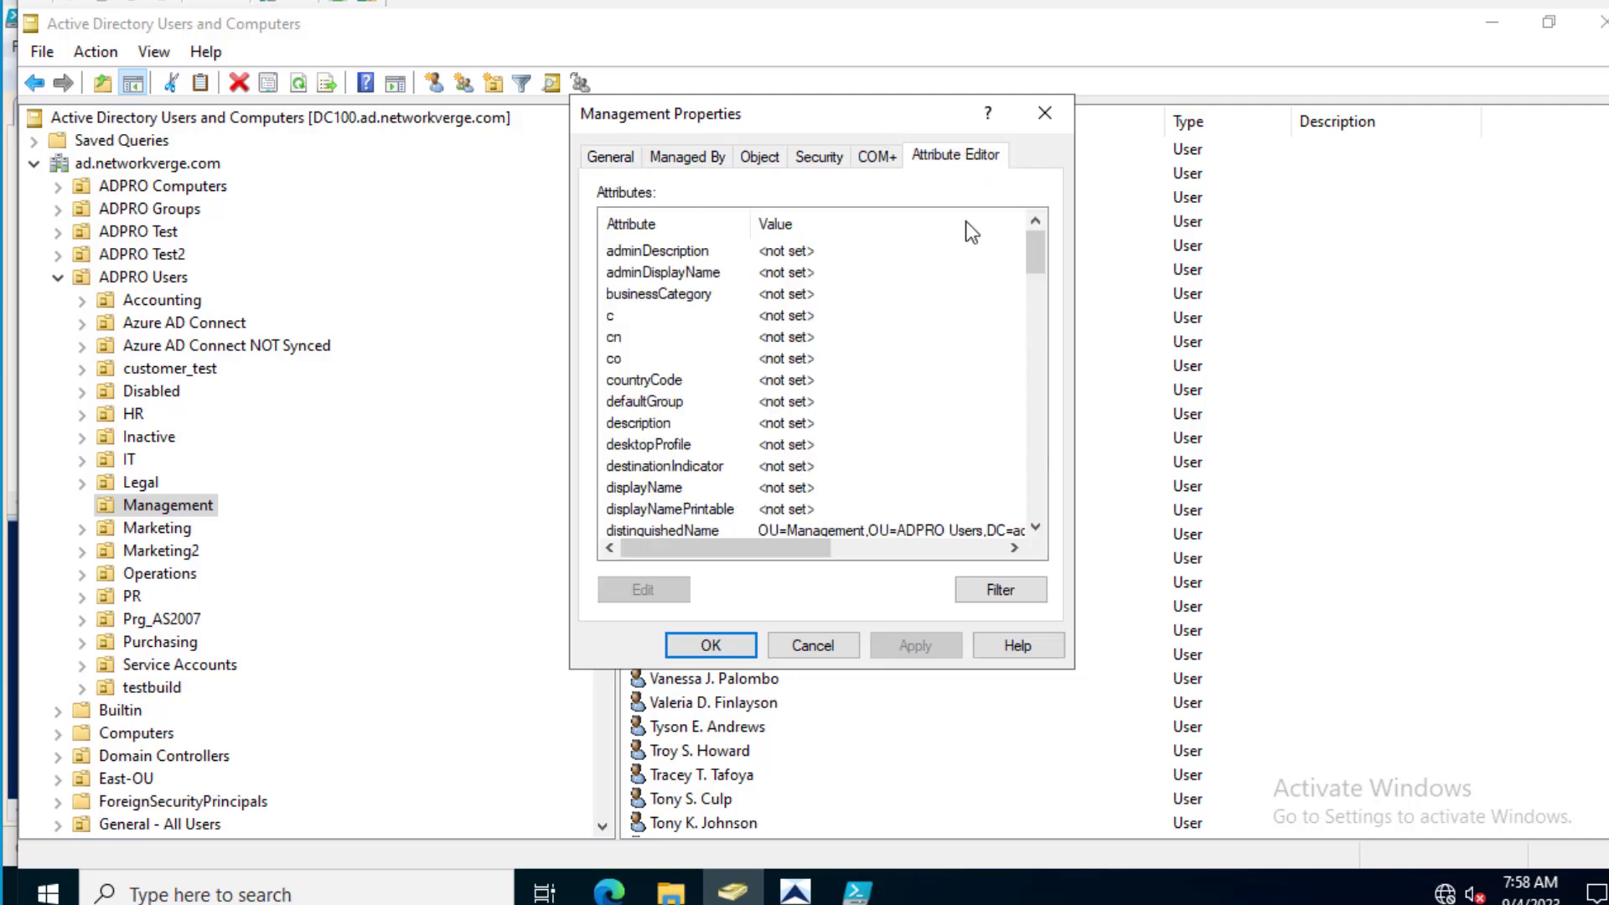
pyautogui.doubleClick(818, 530)
pyautogui.moveTo(1023, 407); pyautogui.dragTo(551, 396)
pyautogui.hotkey('ctrl', 'c')
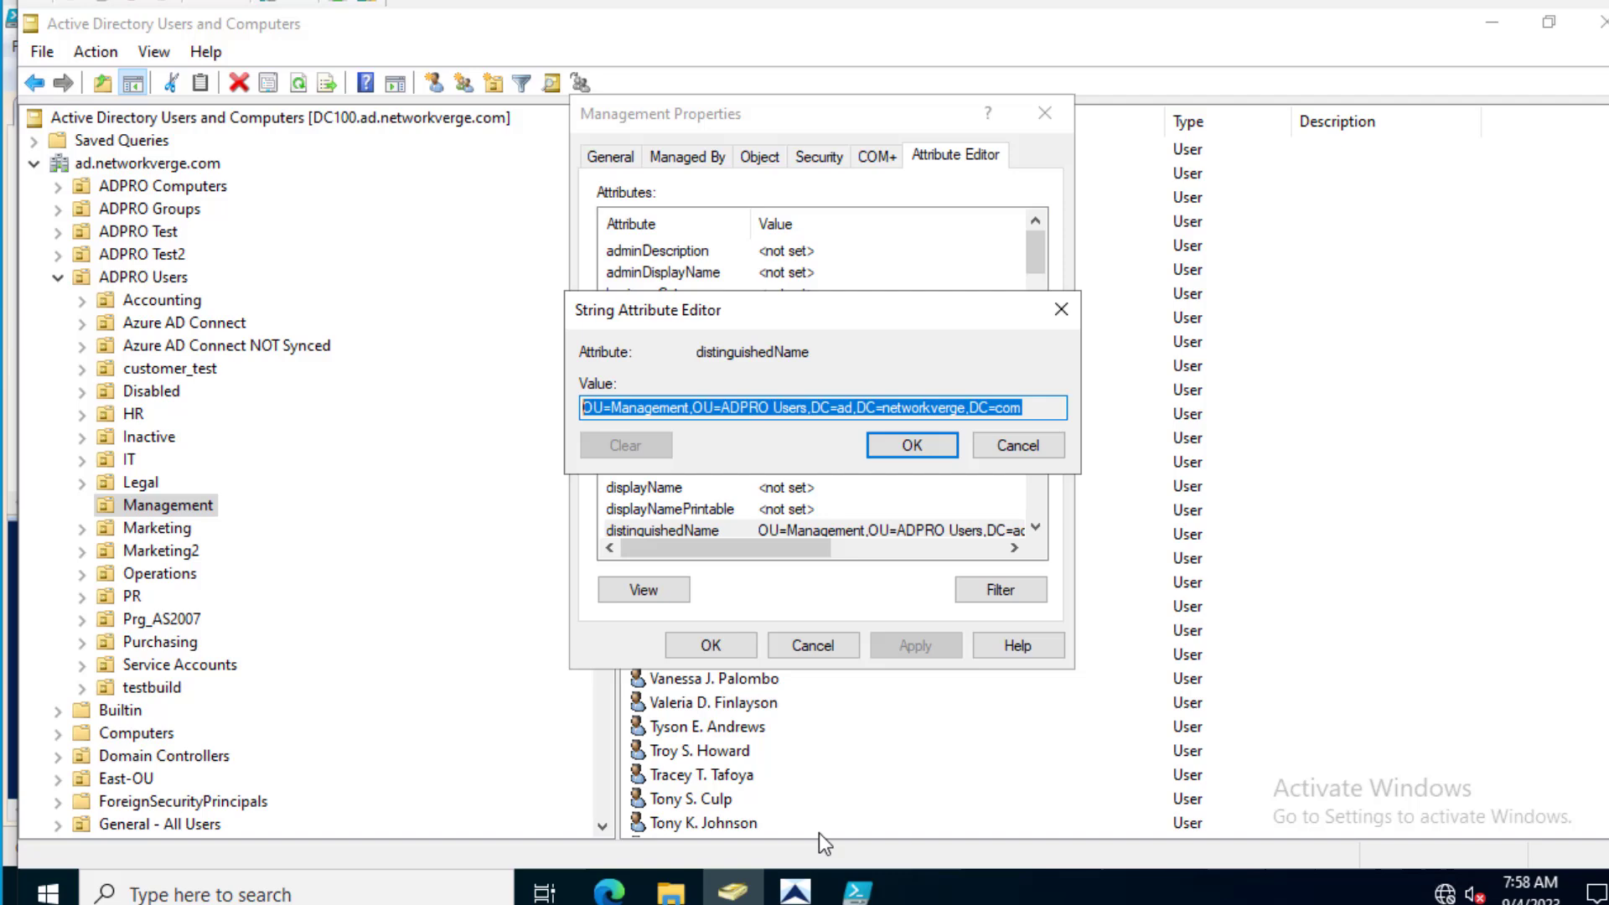
pyautogui.click(857, 890)
# - Replace the Get-ADUser SearchBase value with the pasted networkverge distinguishedName
pyautogui.press('Right')
pyautogui.press('Right')
pyautogui.press('Right')
pyautogui.press('Right')
pyautogui.press('Right')
pyautogui.press('Right')
pyautogui.press('Right')
pyautogui.press('Right')
pyautogui.press('Right')
pyautogui.press('Right')
pyautogui.press('Right')
pyautogui.press('Right')
pyautogui.press('Right')
pyautogui.press('Right')
pyautogui.press('Right')
pyautogui.press('Right')
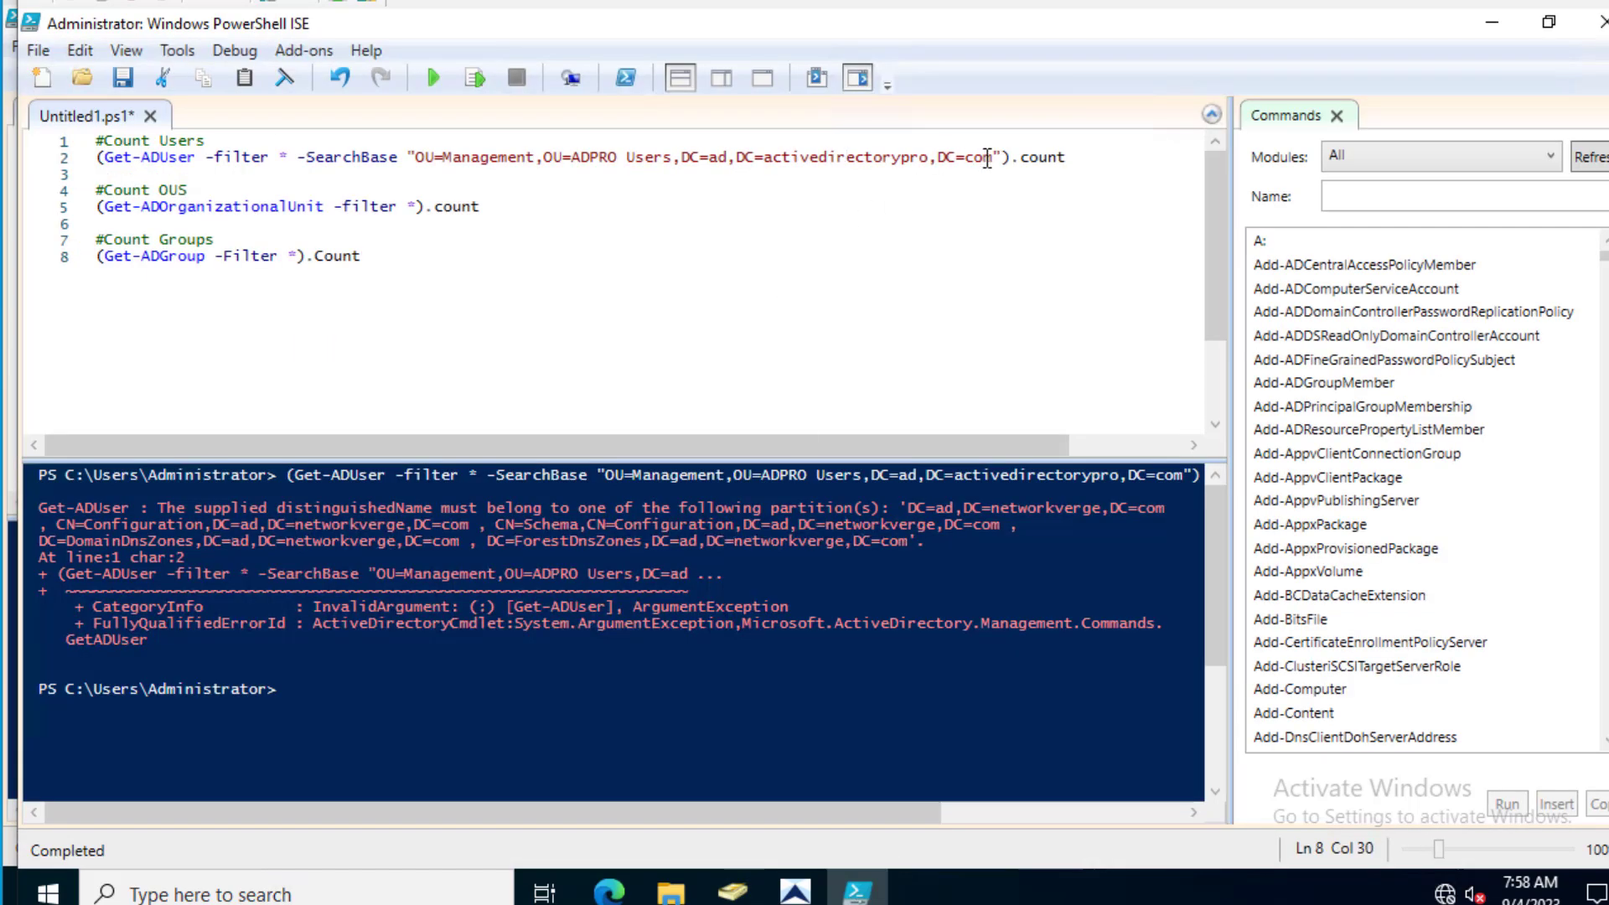
pyautogui.hotkey('shift', 'Left')
pyautogui.hotkey('shift', 'Left')
pyautogui.hotkey('shift', 'Left')
pyautogui.hotkey('shift', 'Left')
pyautogui.hotkey('shift', 'Left')
pyautogui.hotkey('shift', 'Left')
pyautogui.hotkey('shift', 'Left')
pyautogui.hotkey('shift', 'Left')
pyautogui.hotkey('shift', 'Left')
pyautogui.hotkey('shift', 'Left')
pyautogui.hotkey('shift', 'Left')
pyautogui.hotkey('shift', 'Left')
pyautogui.hotkey('shift', 'Left')
pyautogui.hotkey('shift', 'Left')
pyautogui.hotkey('shift', 'Left')
pyautogui.hotkey('shift', 'Left')
pyautogui.hotkey('shift', 'Left')
pyautogui.hotkey('shift', 'Left')
pyautogui.hotkey('ctrl', 'shift', 'Left')
pyautogui.hotkey('ctrl', 'shift', 'Left')
pyautogui.hotkey('ctrl', 'shift', 'Left')
pyautogui.hotkey('ctrl', 'shift', 'Left')
pyautogui.hotkey('ctrl', 'shift', 'Left')
pyautogui.hotkey('ctrl', 'shift', 'Left')
pyautogui.hotkey('ctrl', 'shift', 'Left')
pyautogui.hotkey('ctrl', 'shift', 'Left')
pyautogui.hotkey('ctrl', 'shift', 'Left')
pyautogui.hotkey('ctrl', 'shift', 'Left')
pyautogui.hotkey('ctrl', 'shift', 'Left')
pyautogui.hotkey('ctrl', 'shift', 'Left')
pyautogui.hotkey('ctrl', 'shift', 'Left')
pyautogui.hotkey('ctrl', 'shift', 'Left')
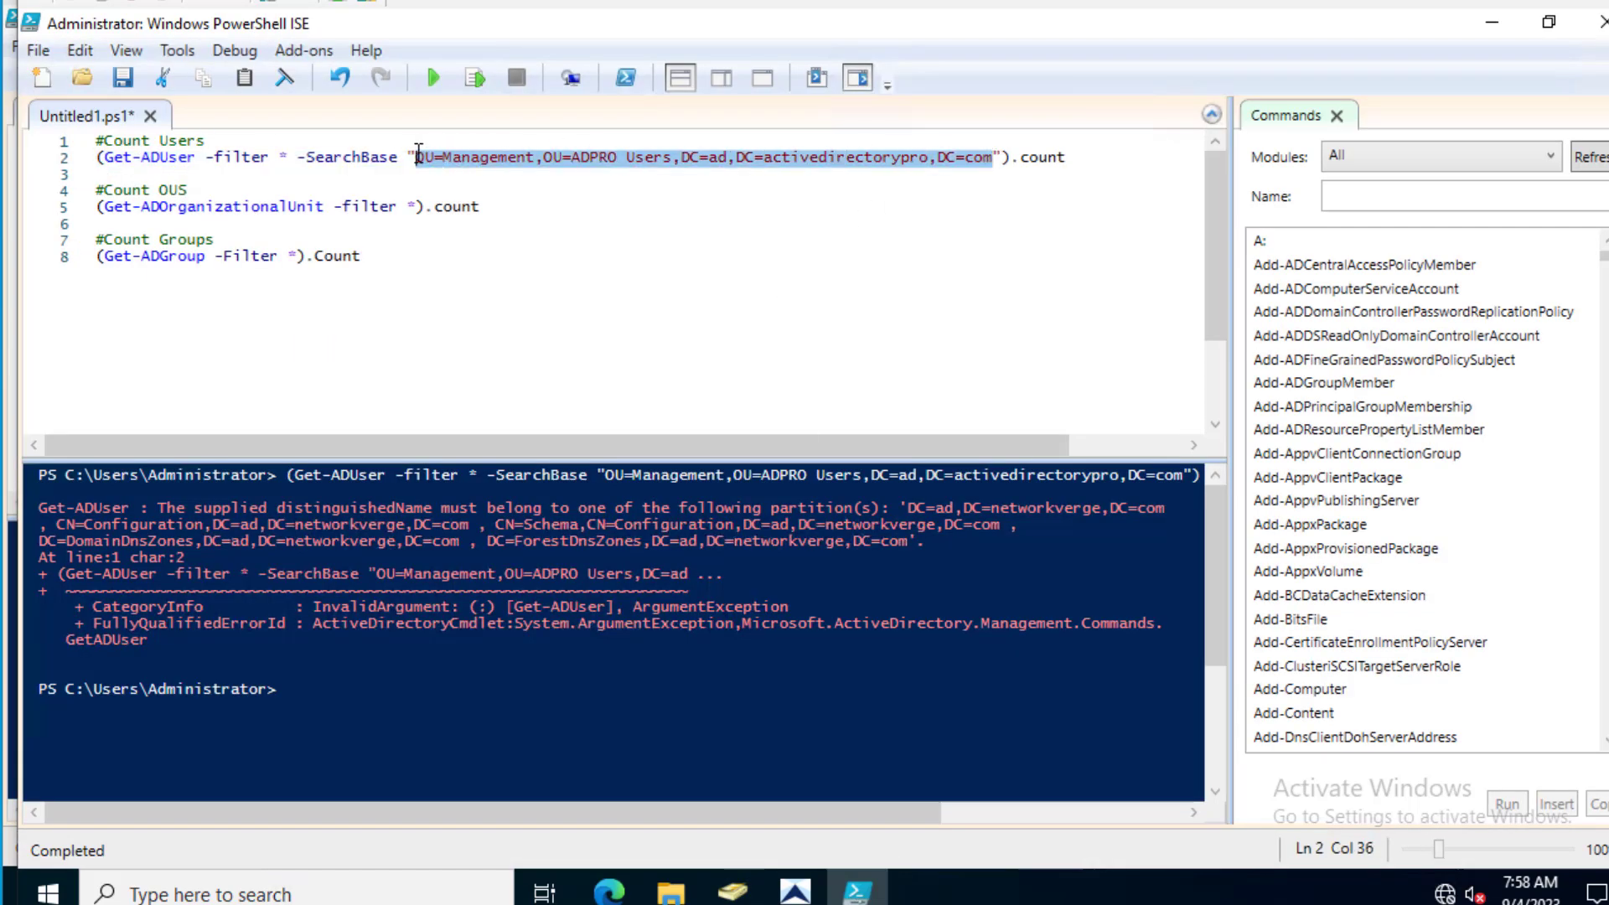
pyautogui.hotkey('ctrl', 'v')
# - Run the corrected Management user count line, which returns 601
pyautogui.click(56, 163)
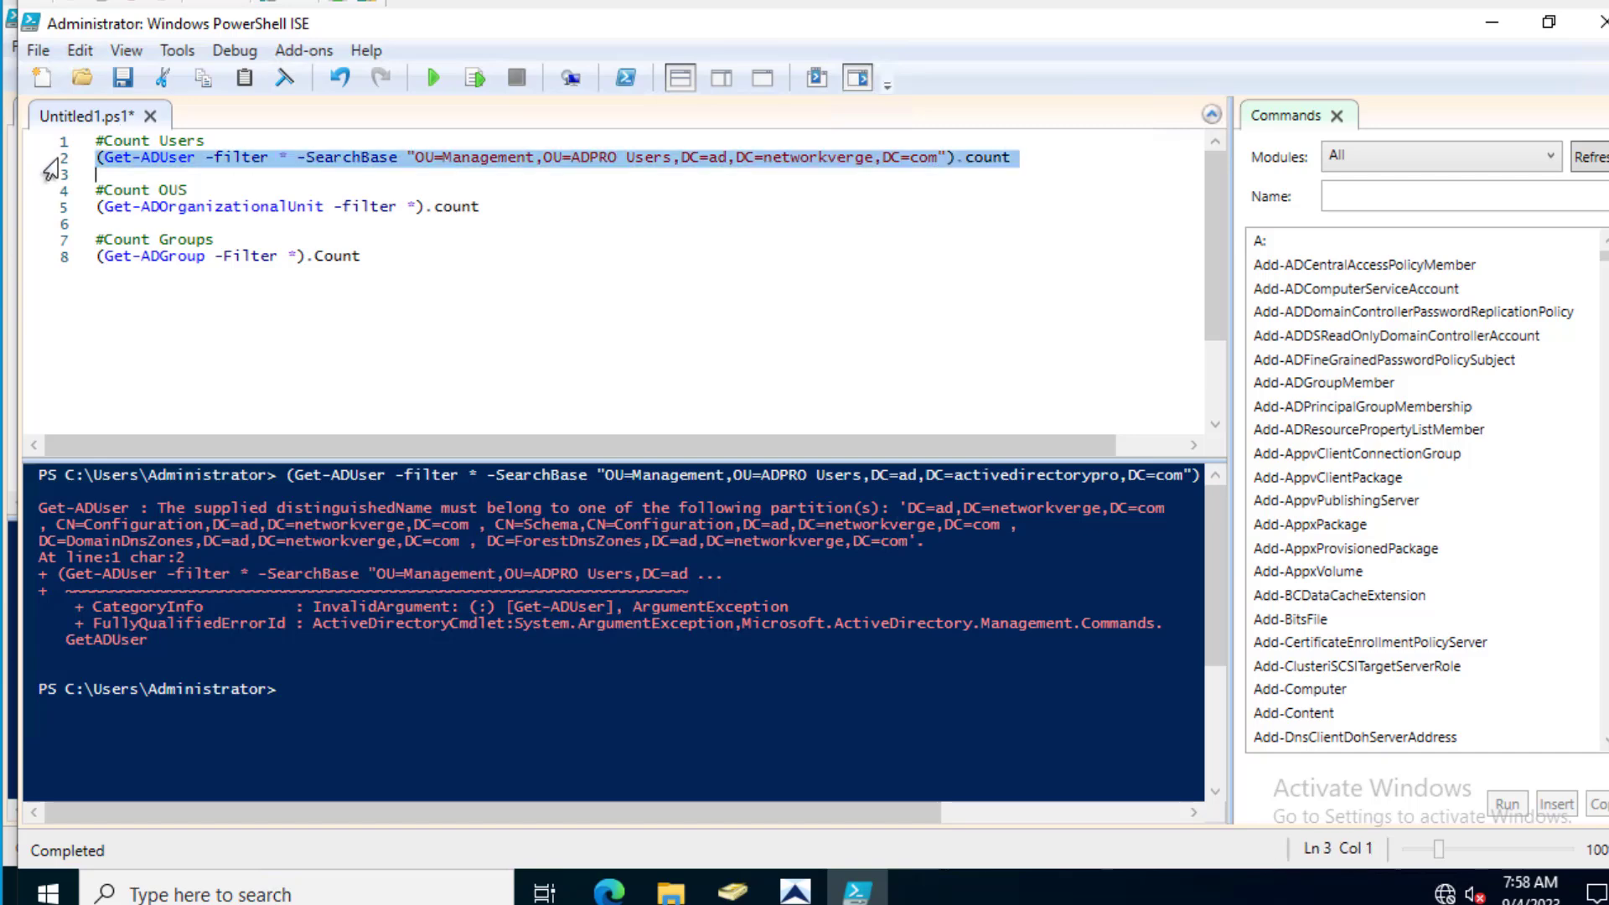
pyautogui.rightClick(55, 168)
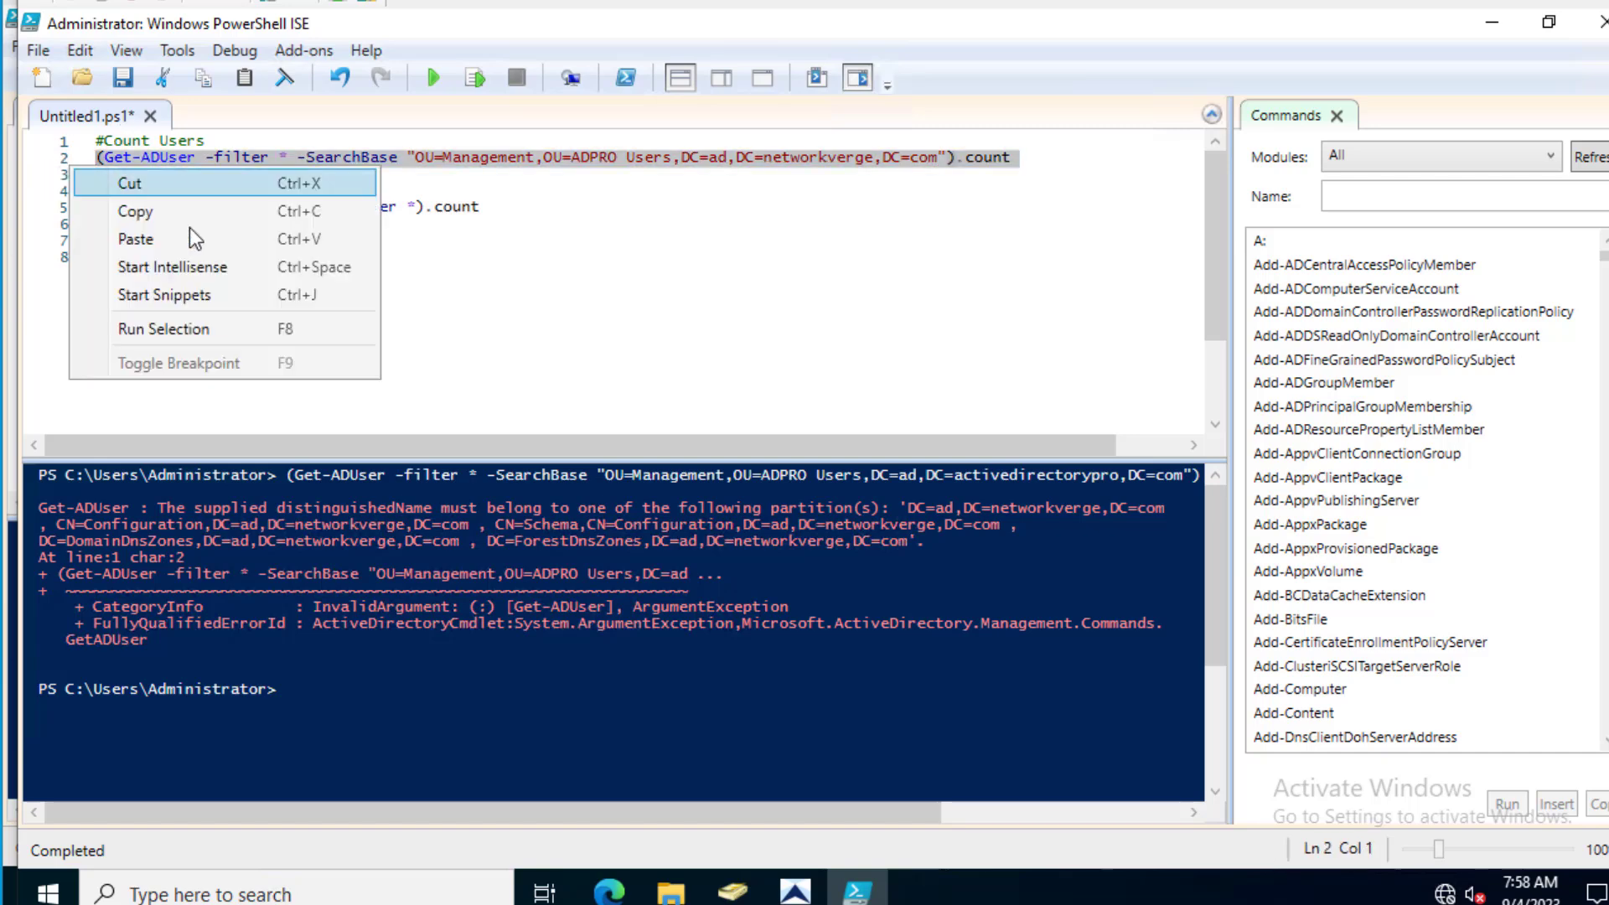
pyautogui.click(201, 328)
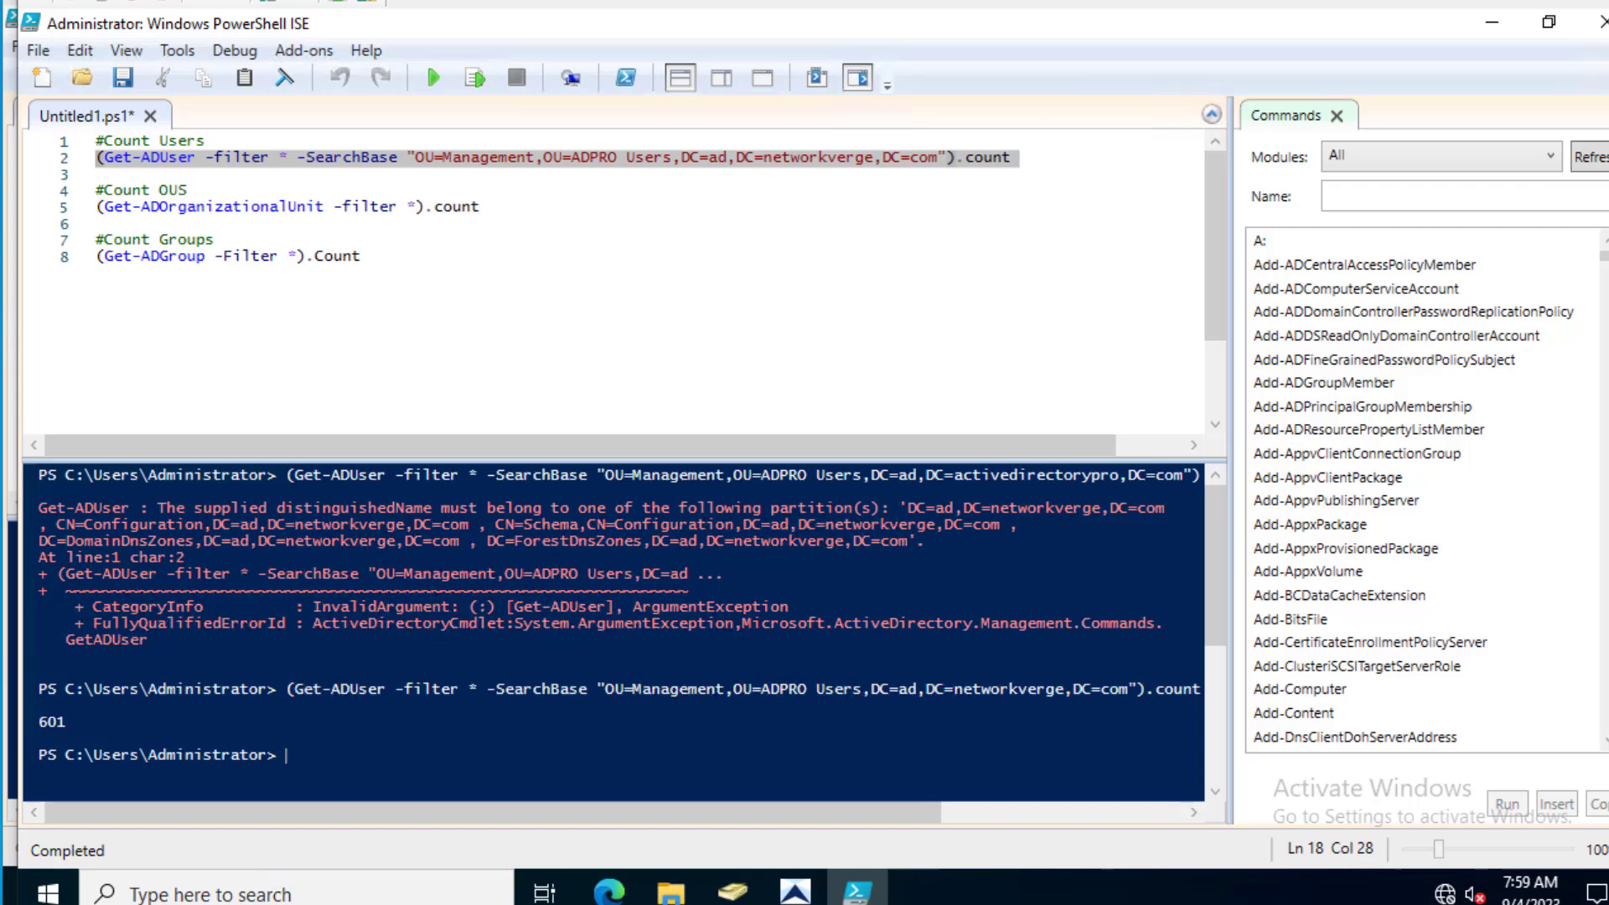
pyautogui.moveTo(857, 890)
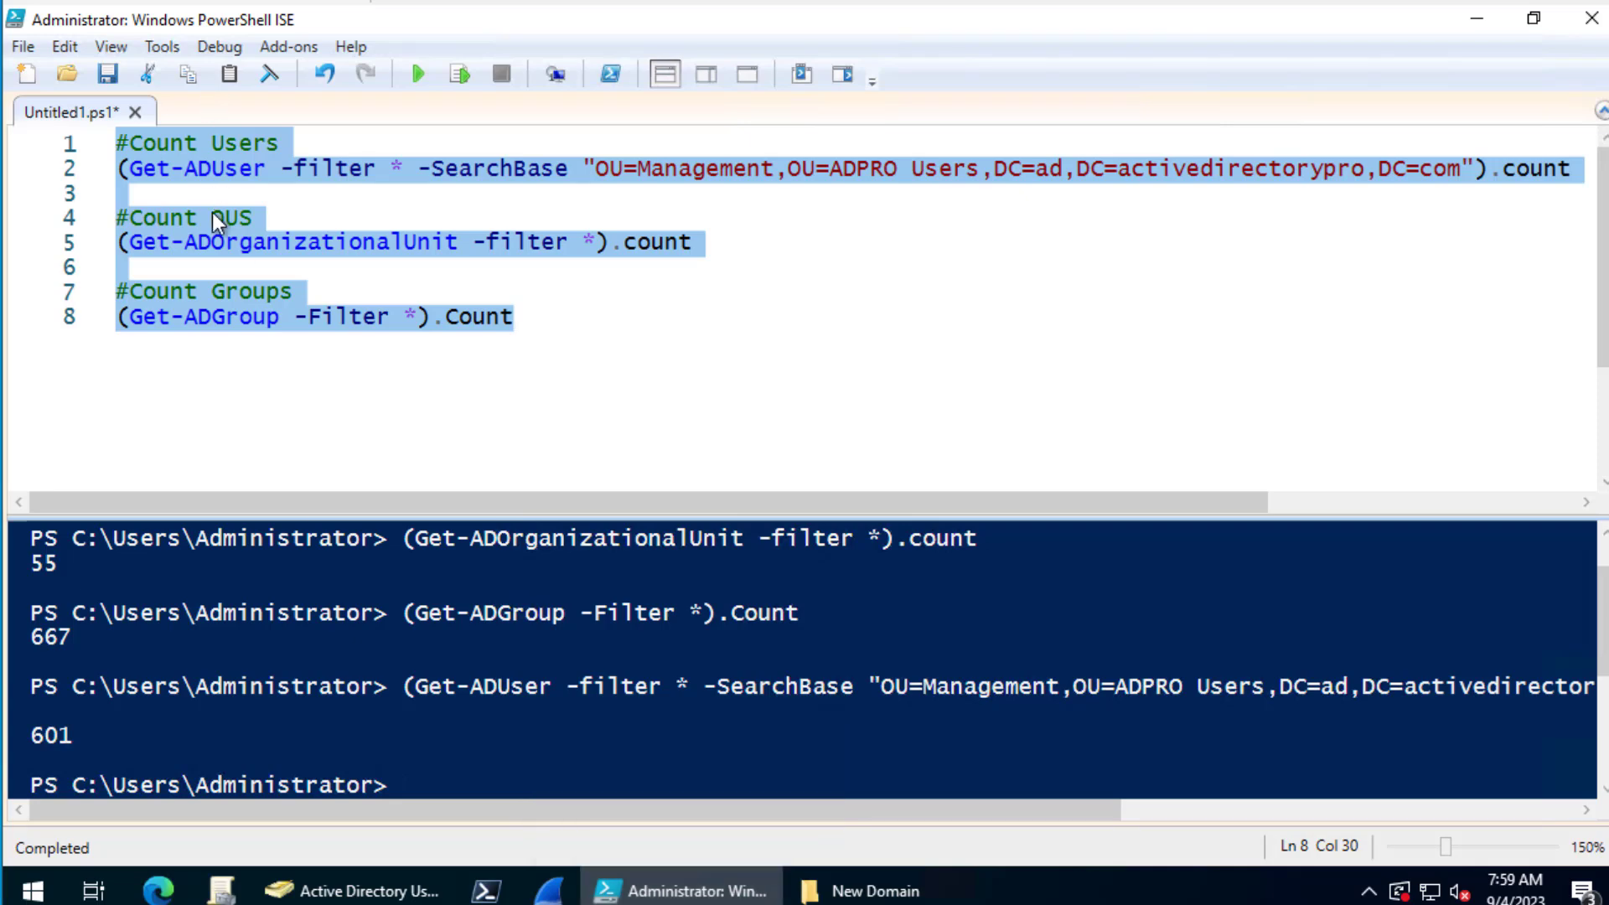
# - Run the OU count on line 5 and the group count on line 8
pyautogui.click(212, 218)
pyautogui.click(67, 249)
pyautogui.rightClick(165, 245)
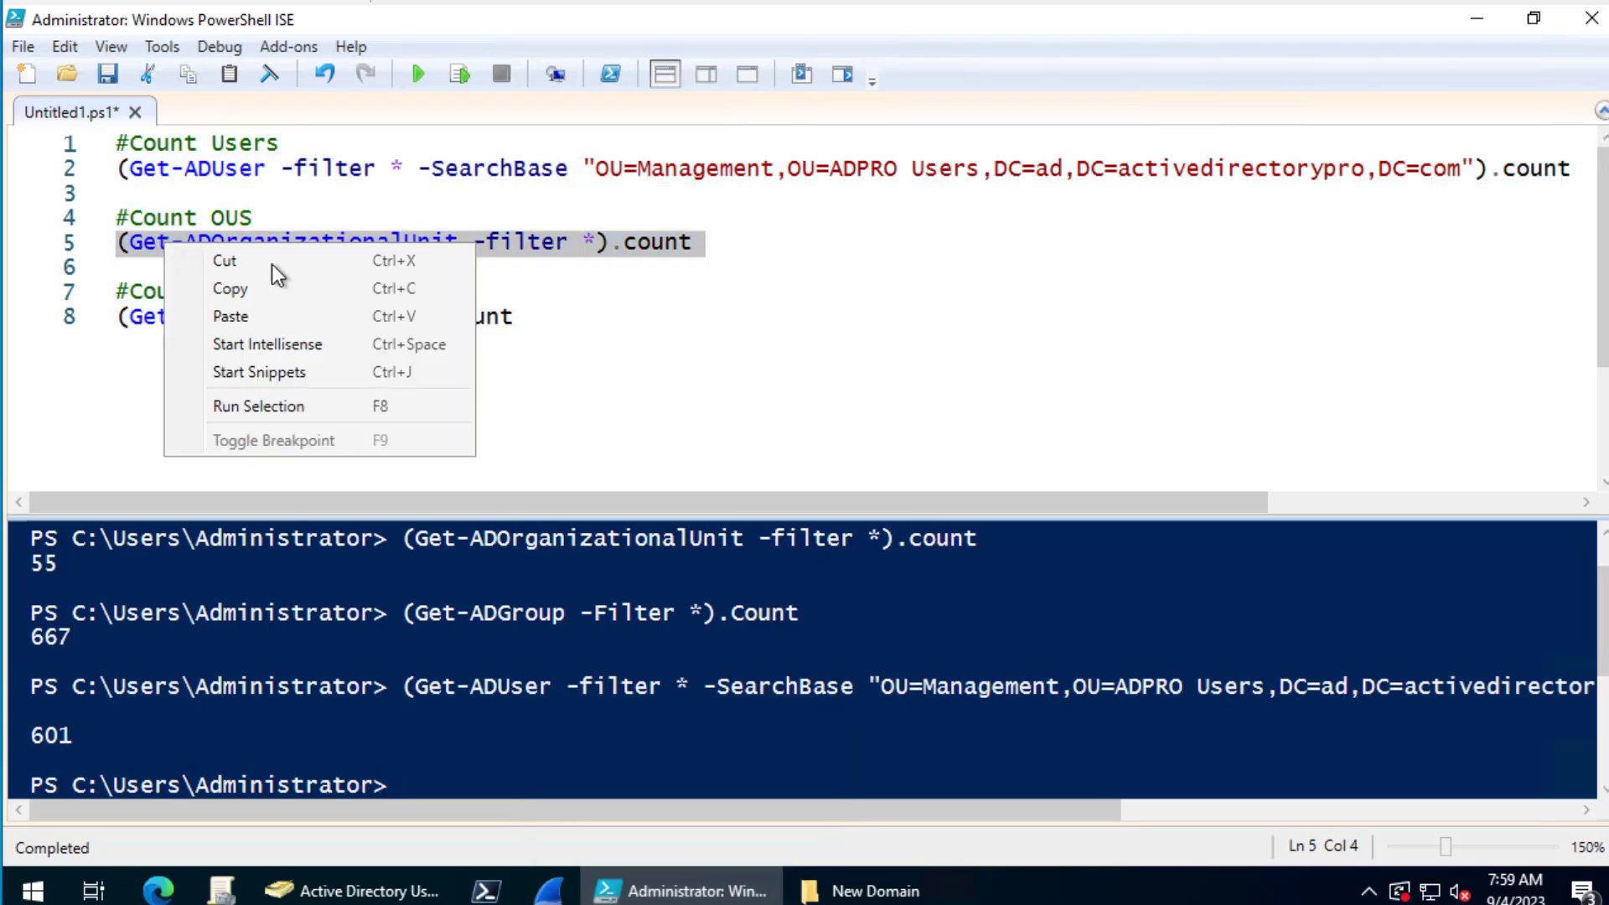
pyautogui.click(326, 405)
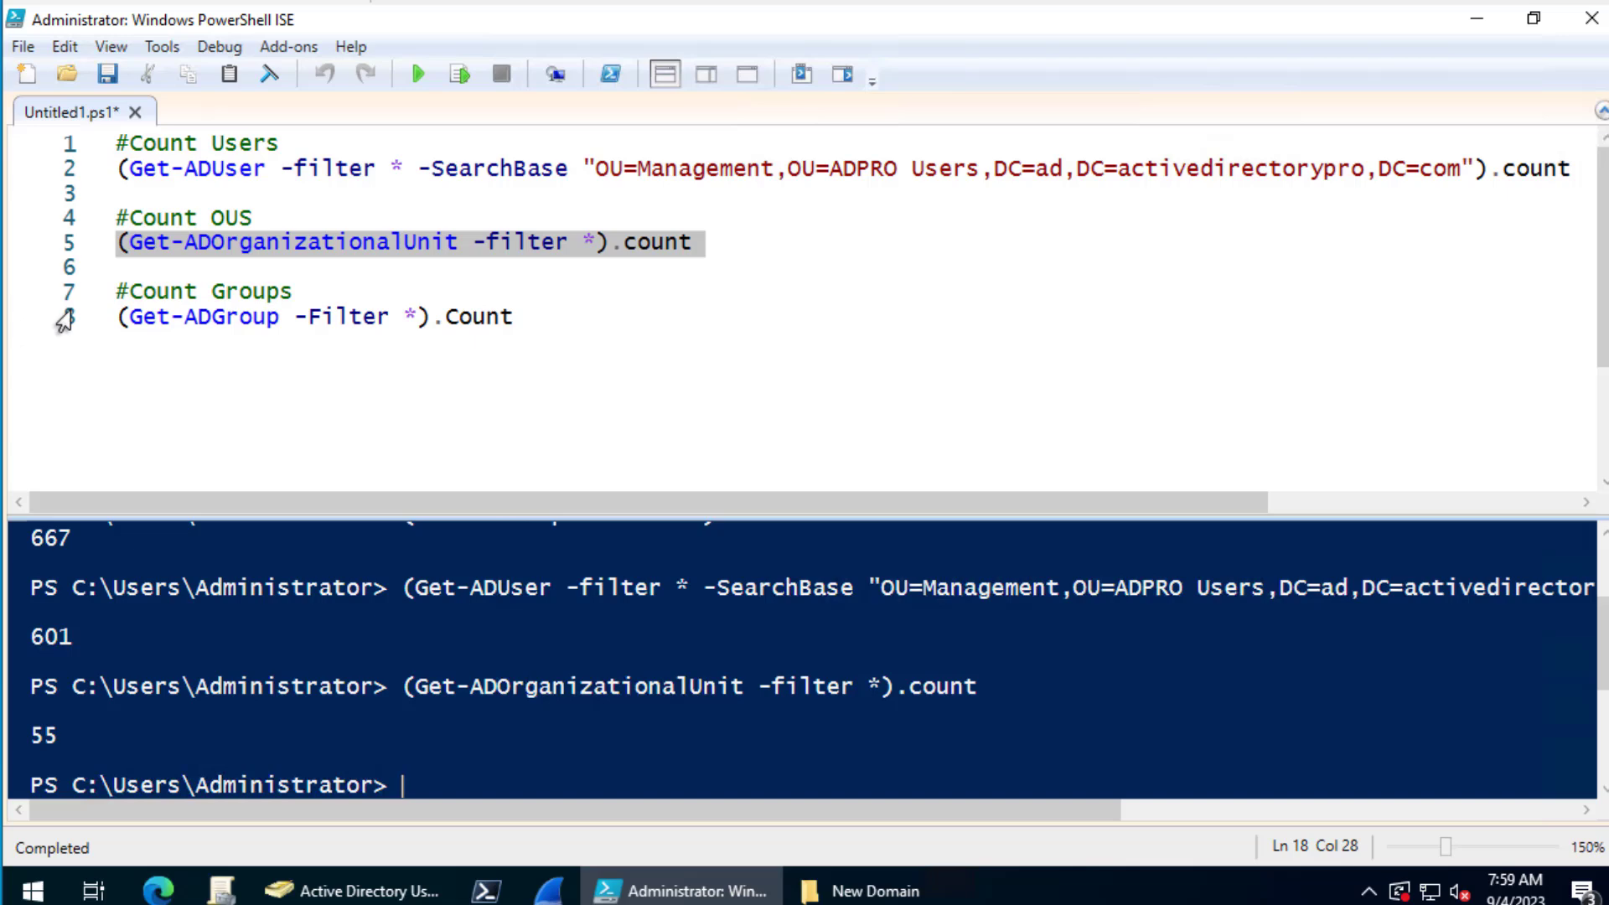
pyautogui.click(65, 318)
pyautogui.rightClick(67, 316)
pyautogui.click(171, 472)
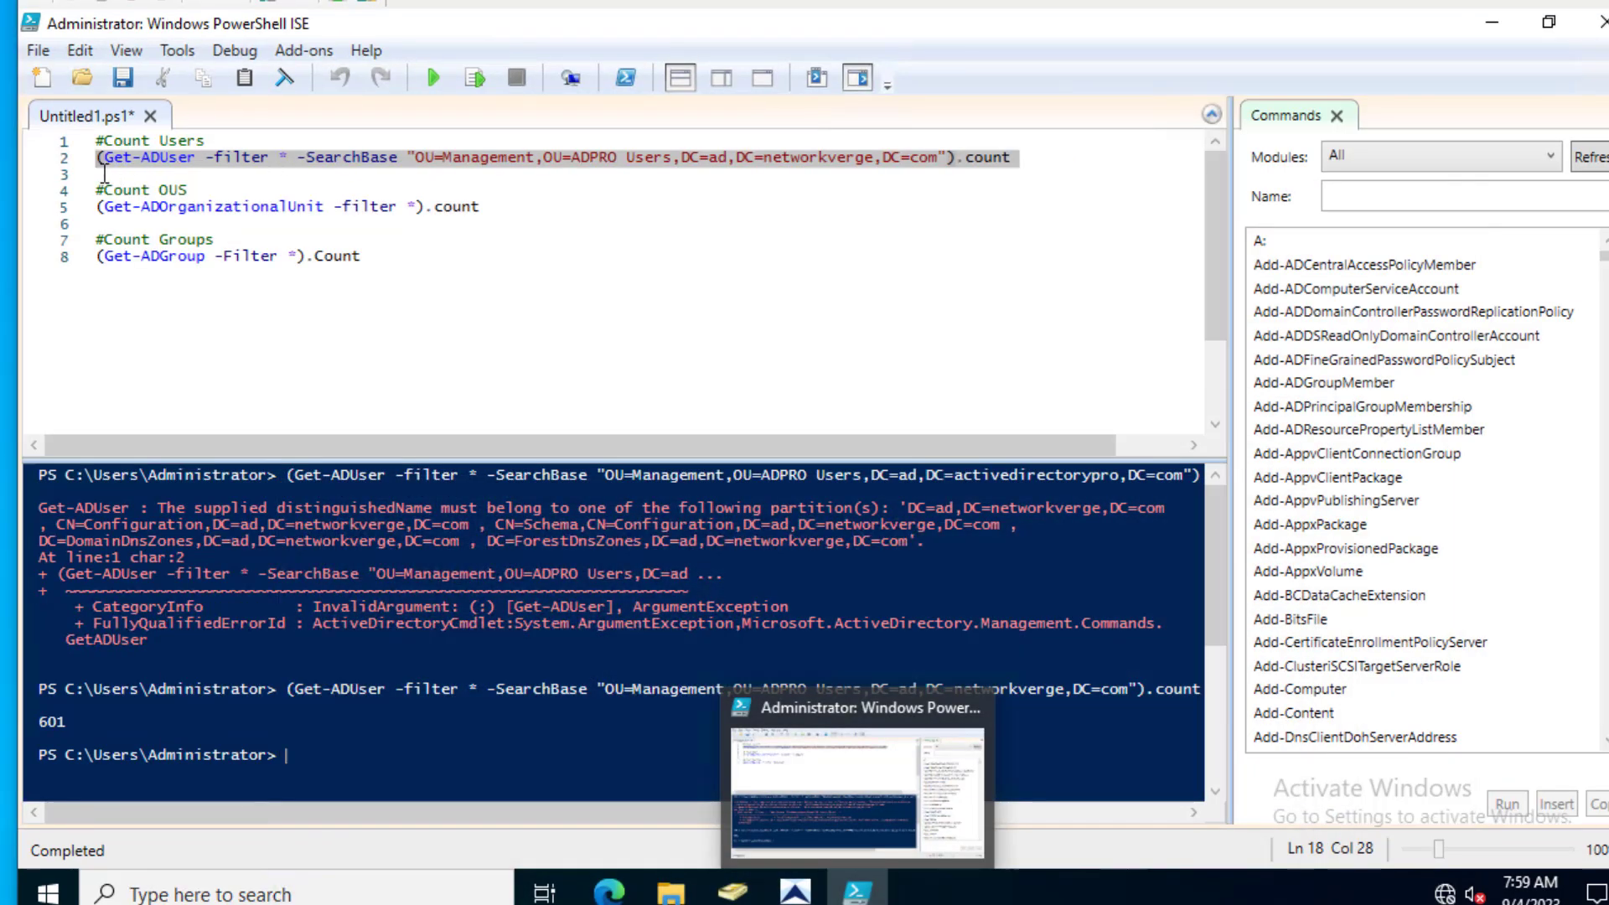
# - Rerun both counts against networkverge, returning 55 OUs and 666 groups
pyautogui.click(54, 210)
pyautogui.rightClick(57, 214)
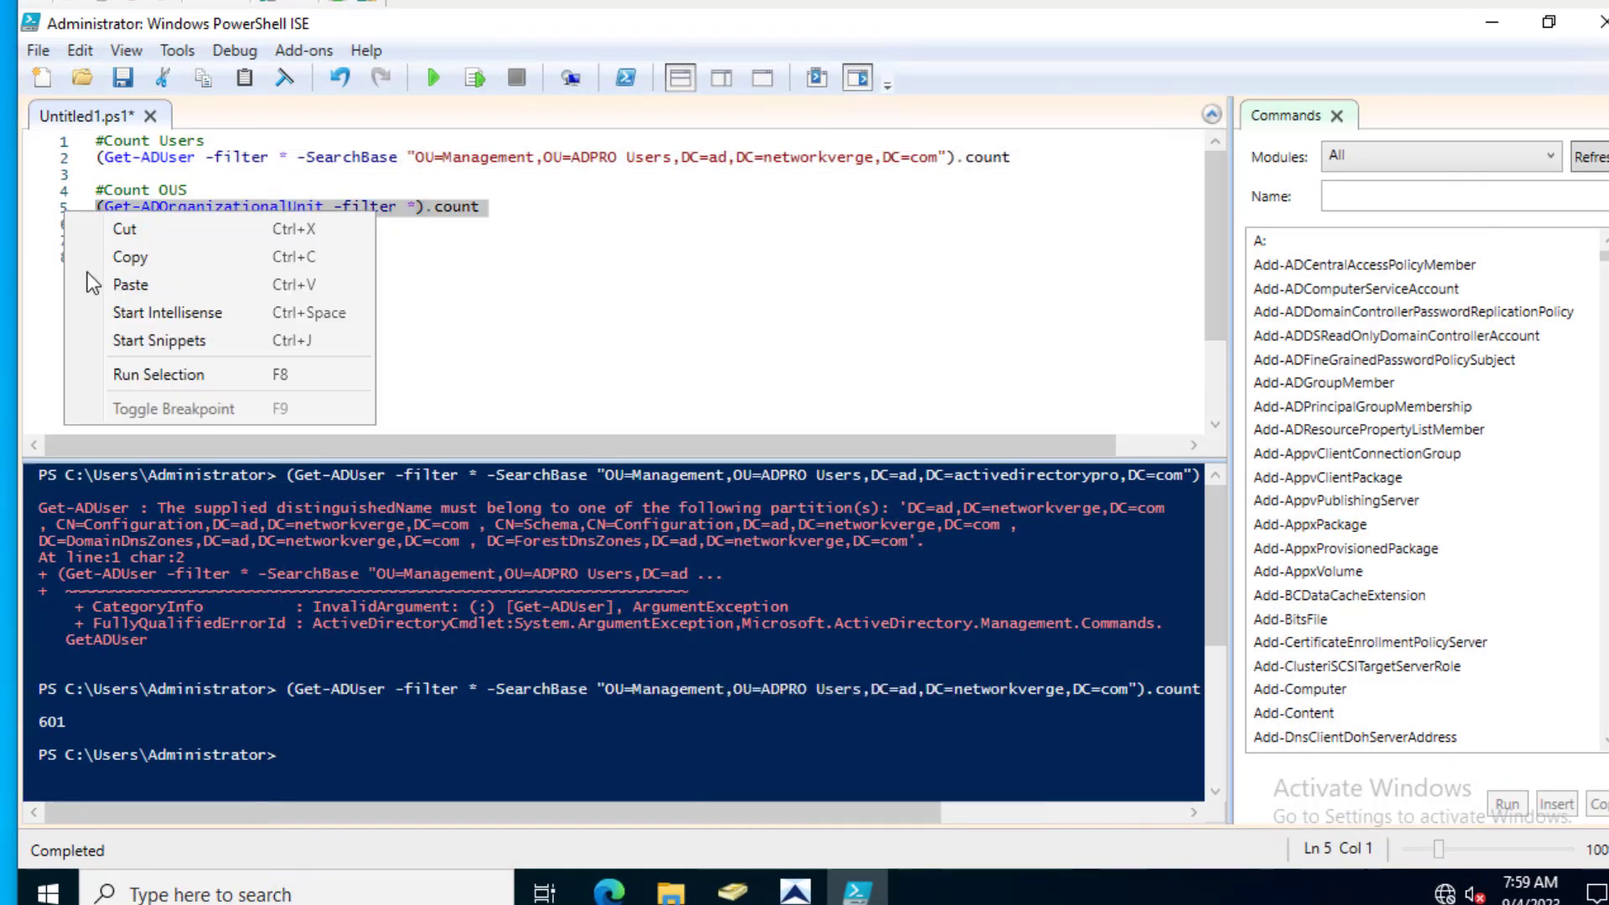
pyautogui.click(138, 373)
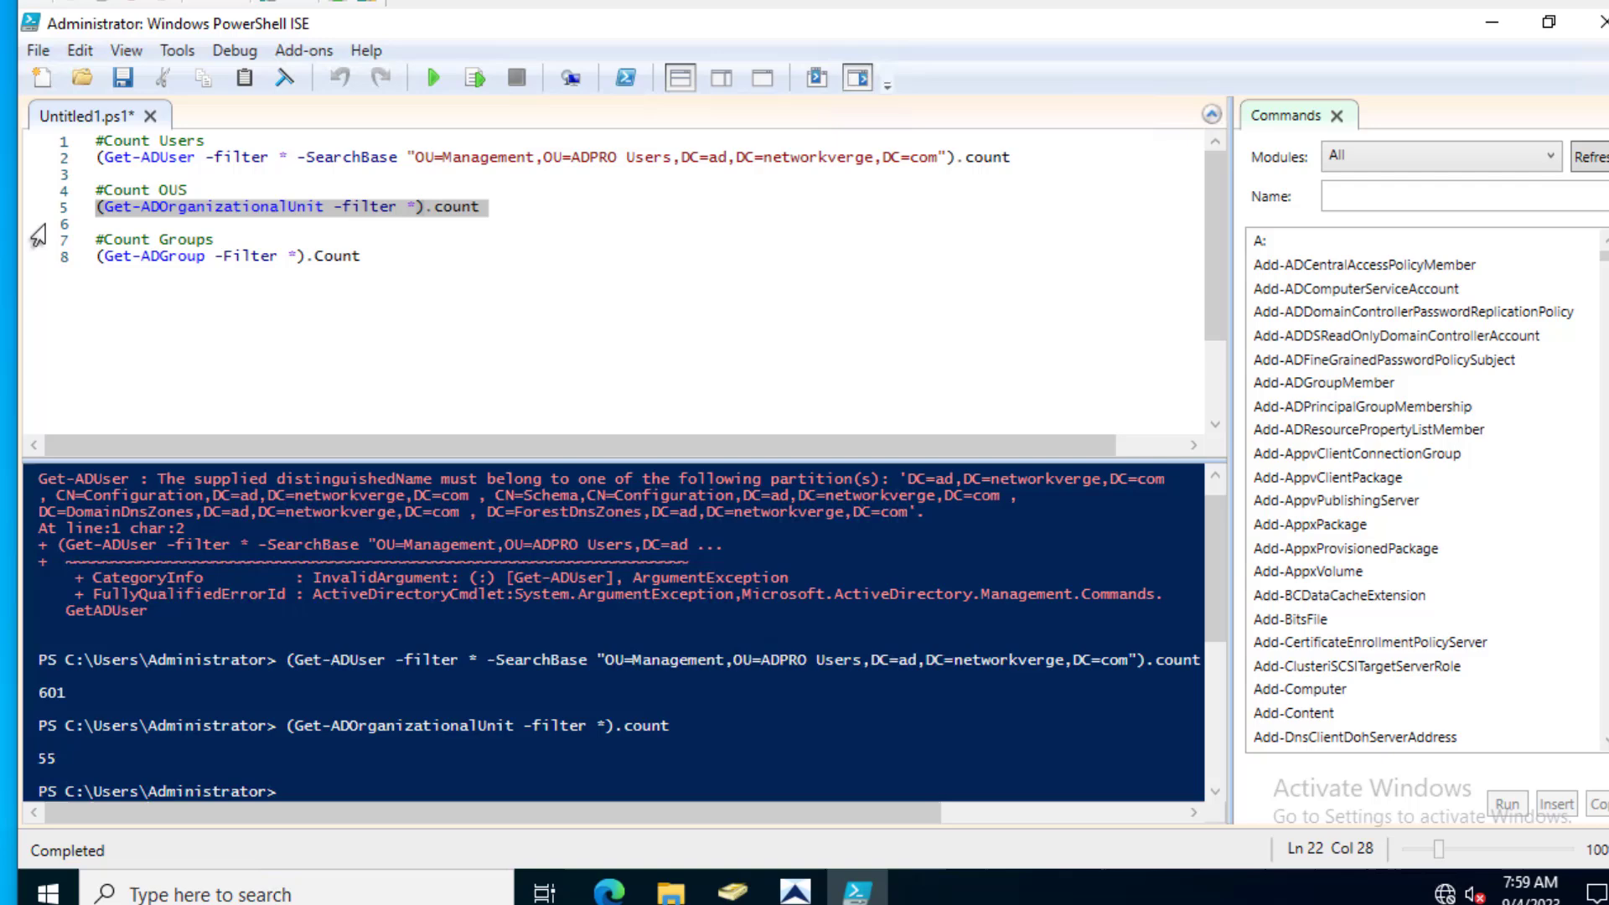
pyautogui.click(60, 262)
pyautogui.rightClick(58, 265)
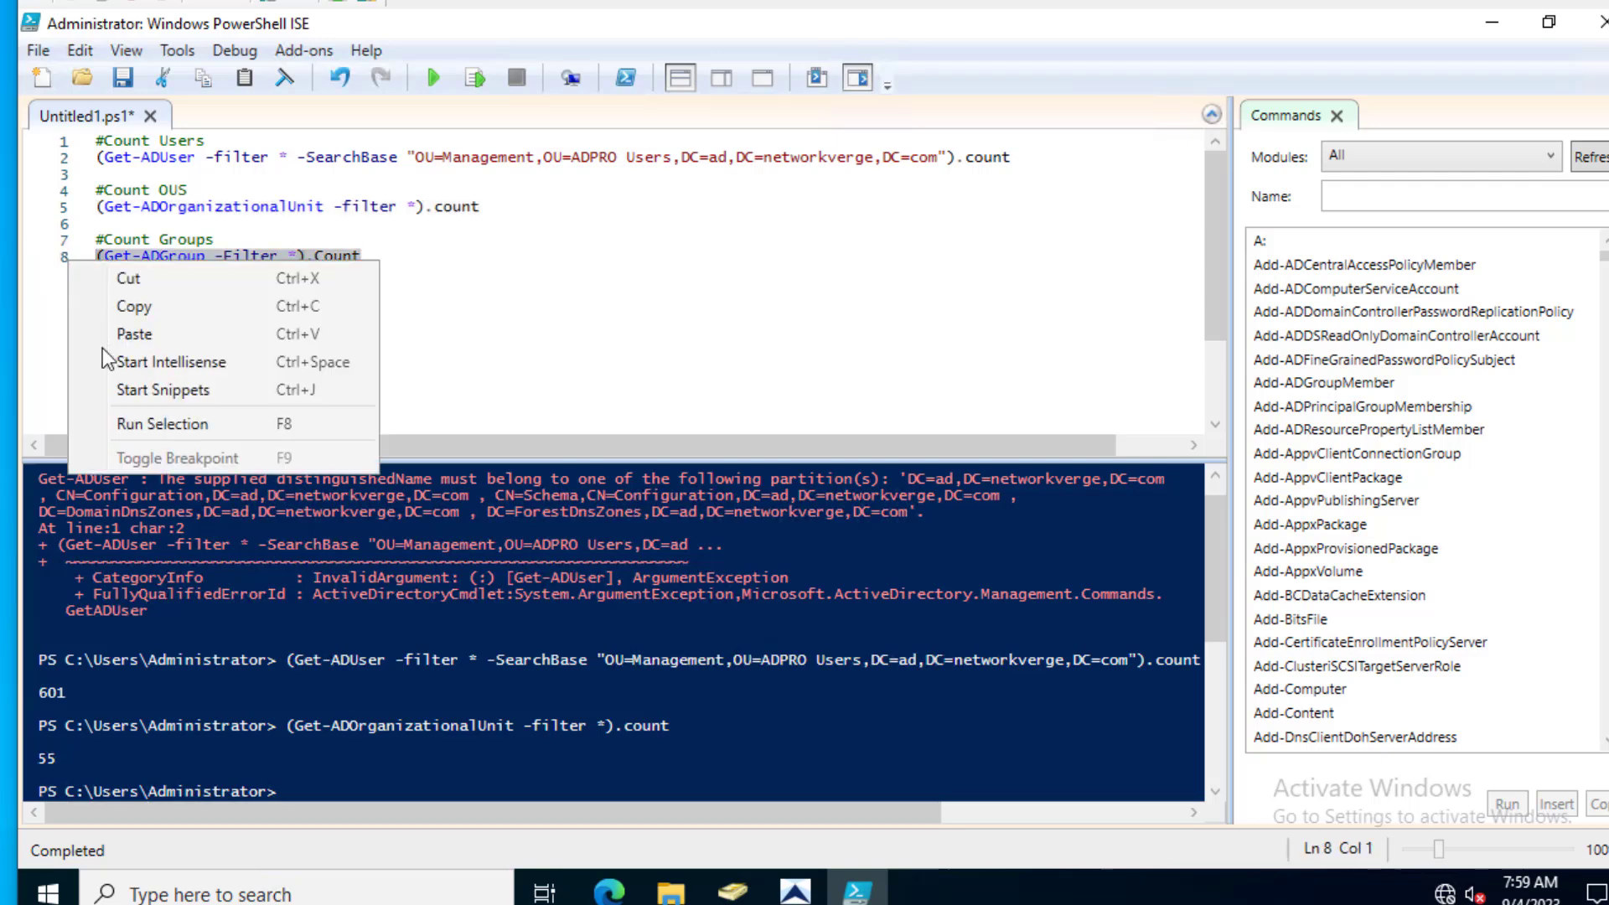
pyautogui.click(138, 424)
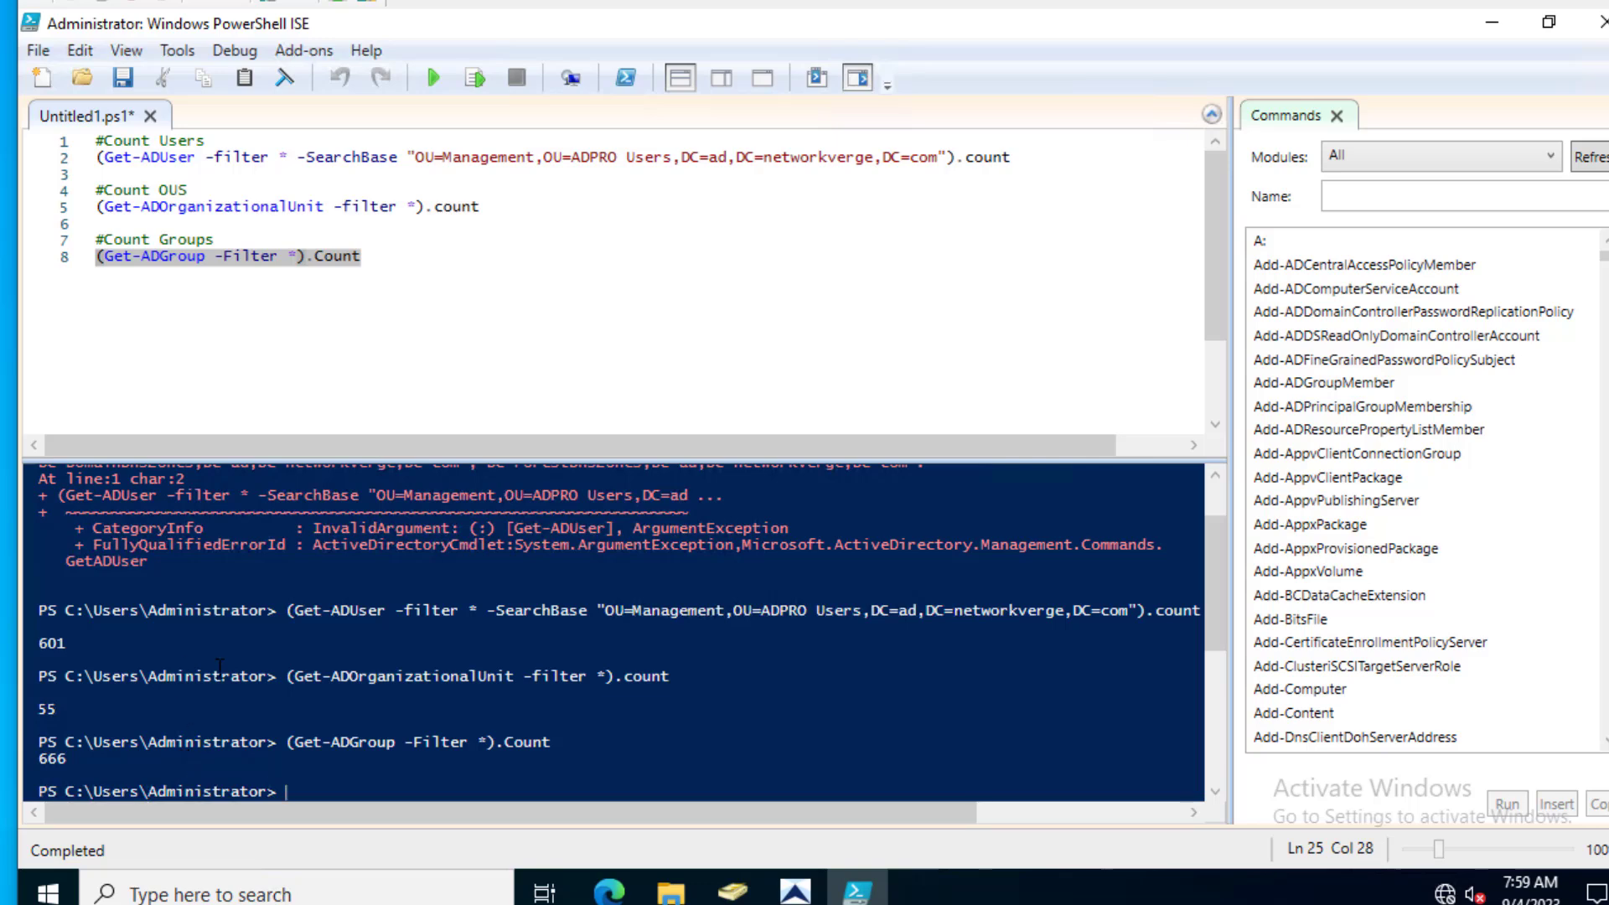
# - Switch from PowerShell ISE to the Active Directory Pro website's toolkit page
pyautogui.moveTo(856, 889)
# - Search the site for 'move users' and open the How to Move Users to Another Domain article
pyautogui.click(127, 157)
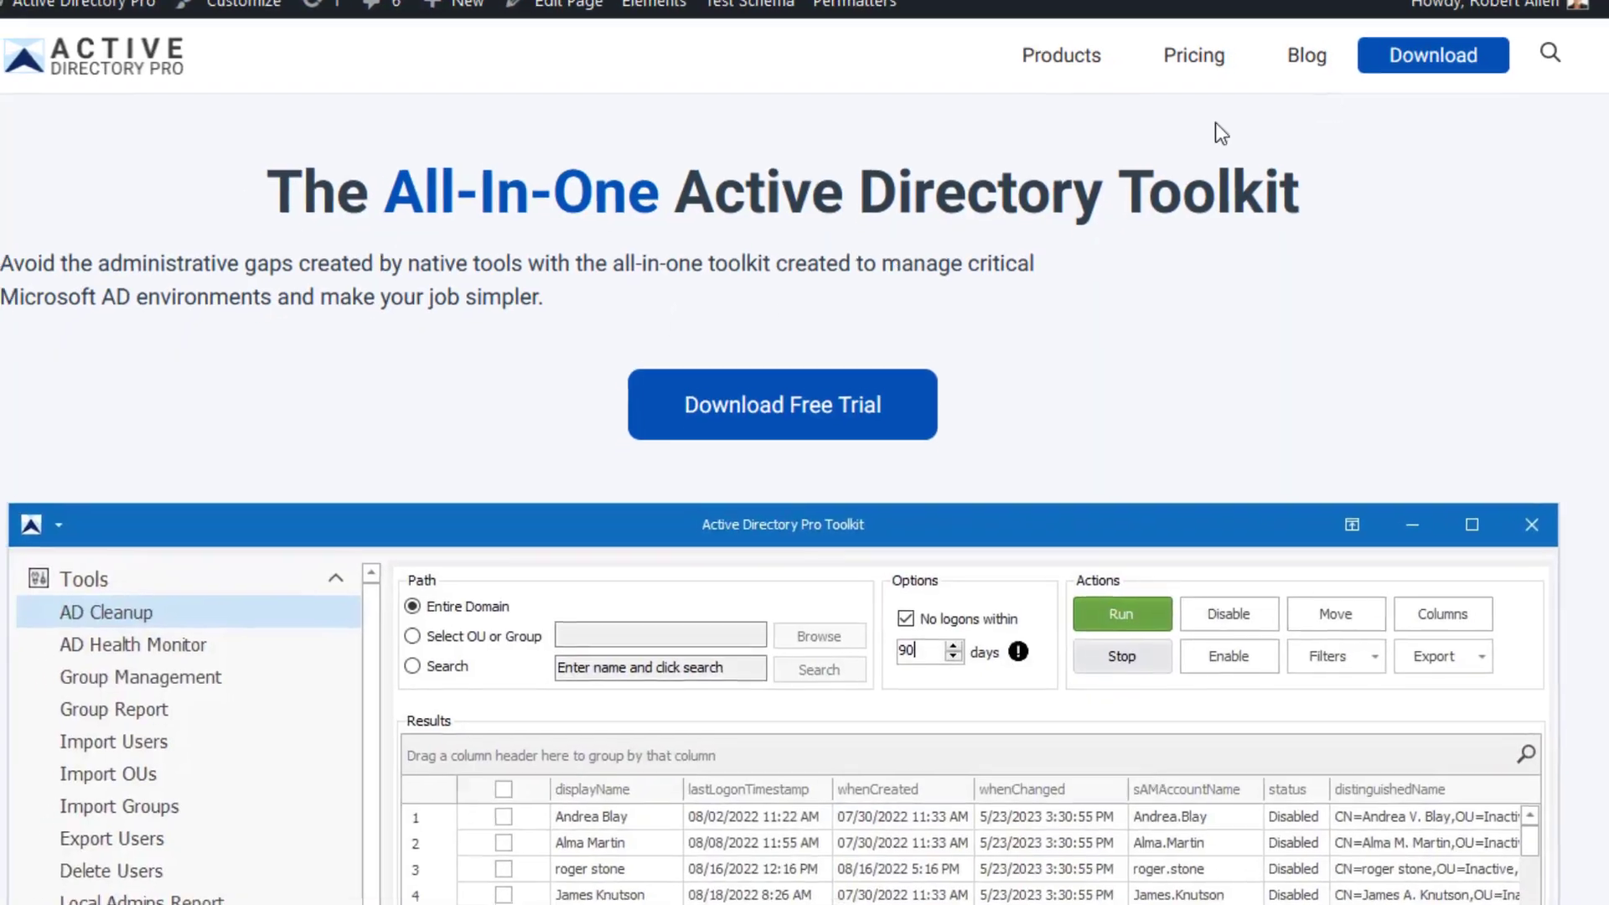
pyautogui.click(1550, 52)
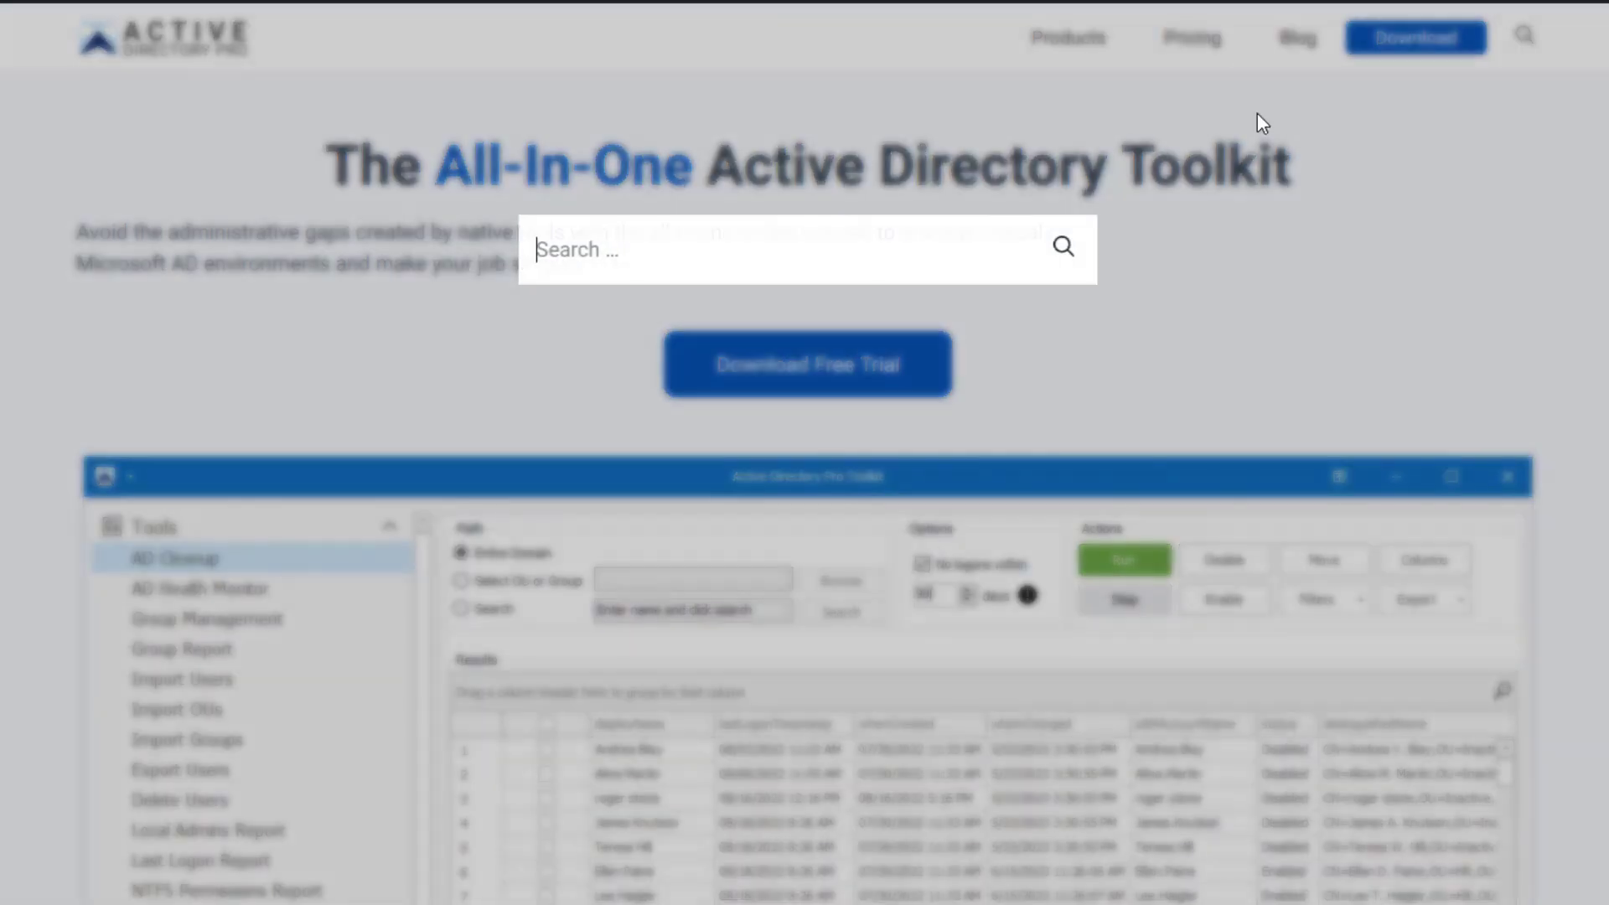
pyautogui.click(807, 266)
pyautogui.write('move users')
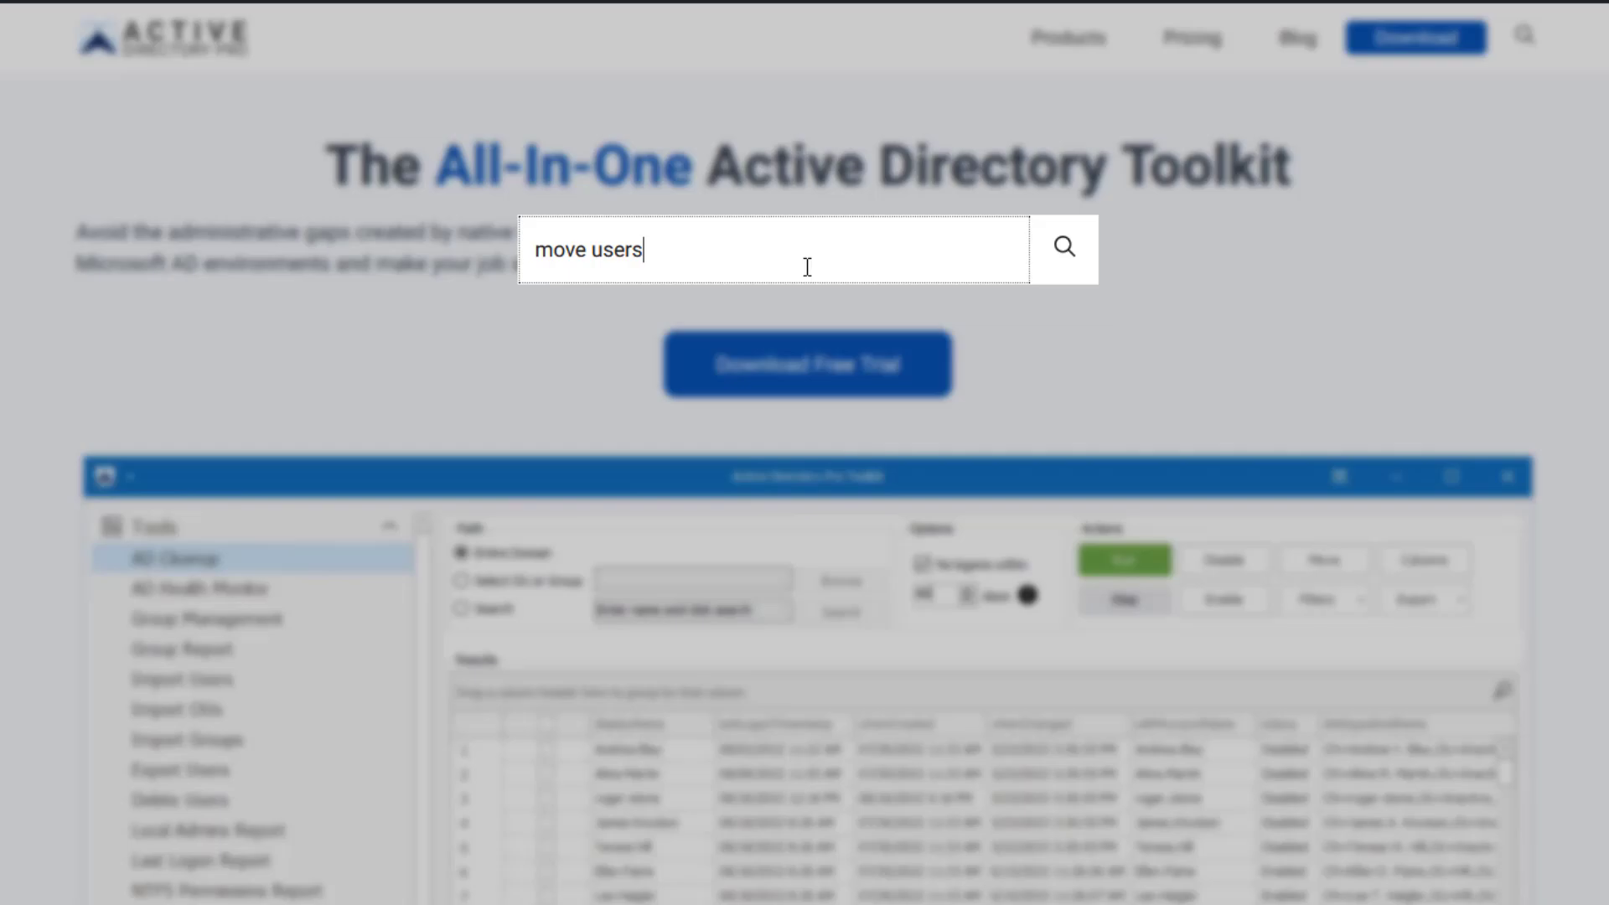
pyautogui.press('Return')
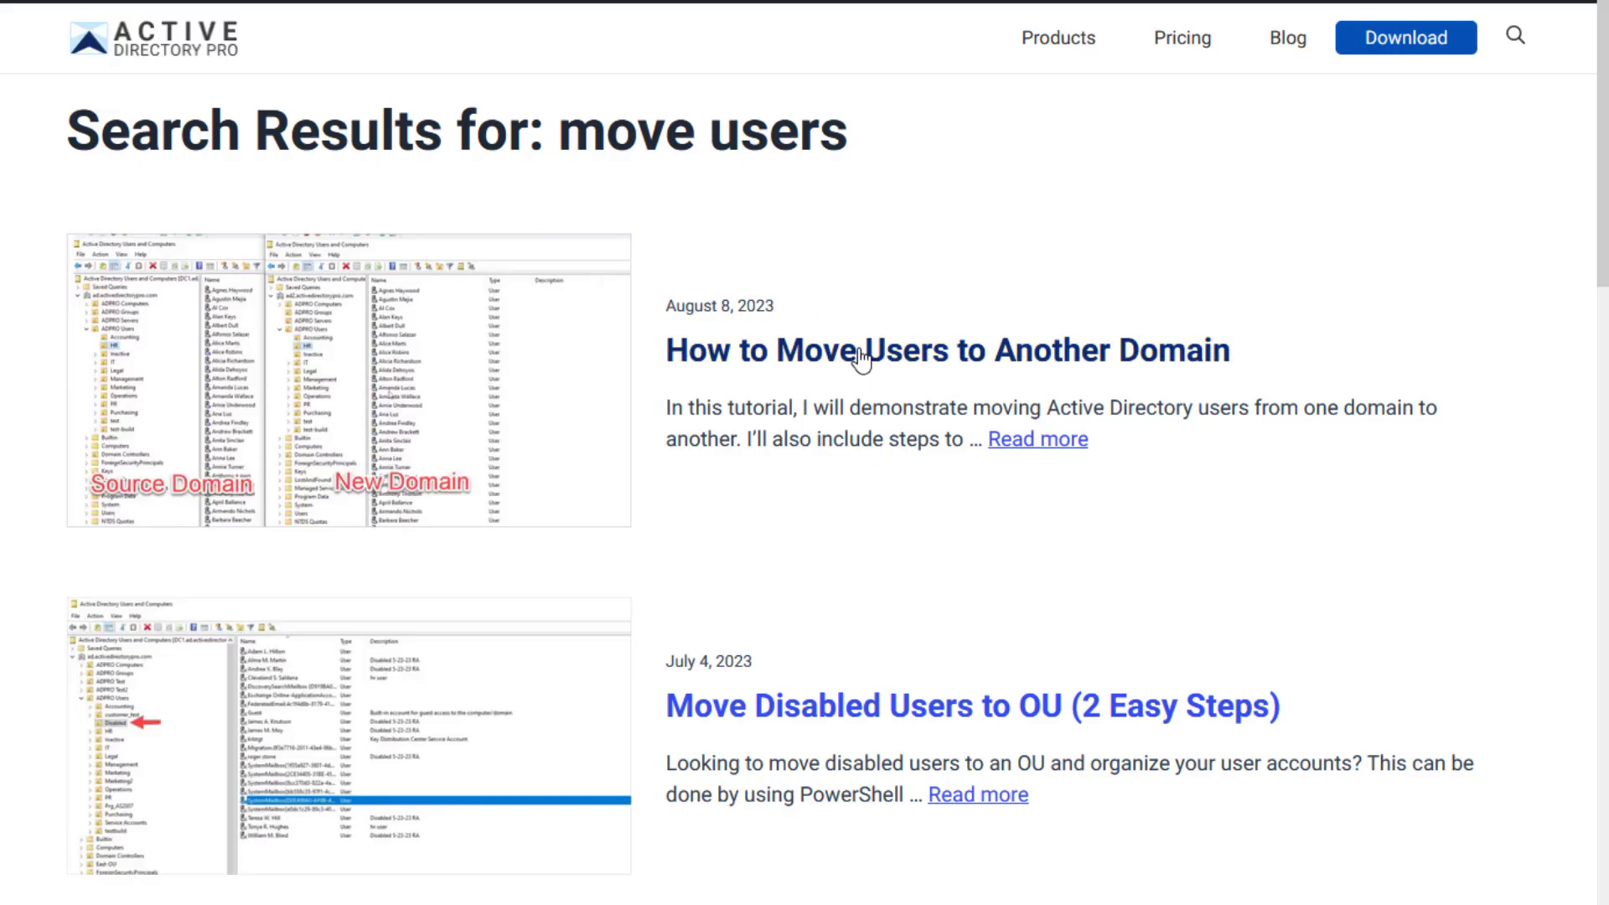
pyautogui.click(860, 358)
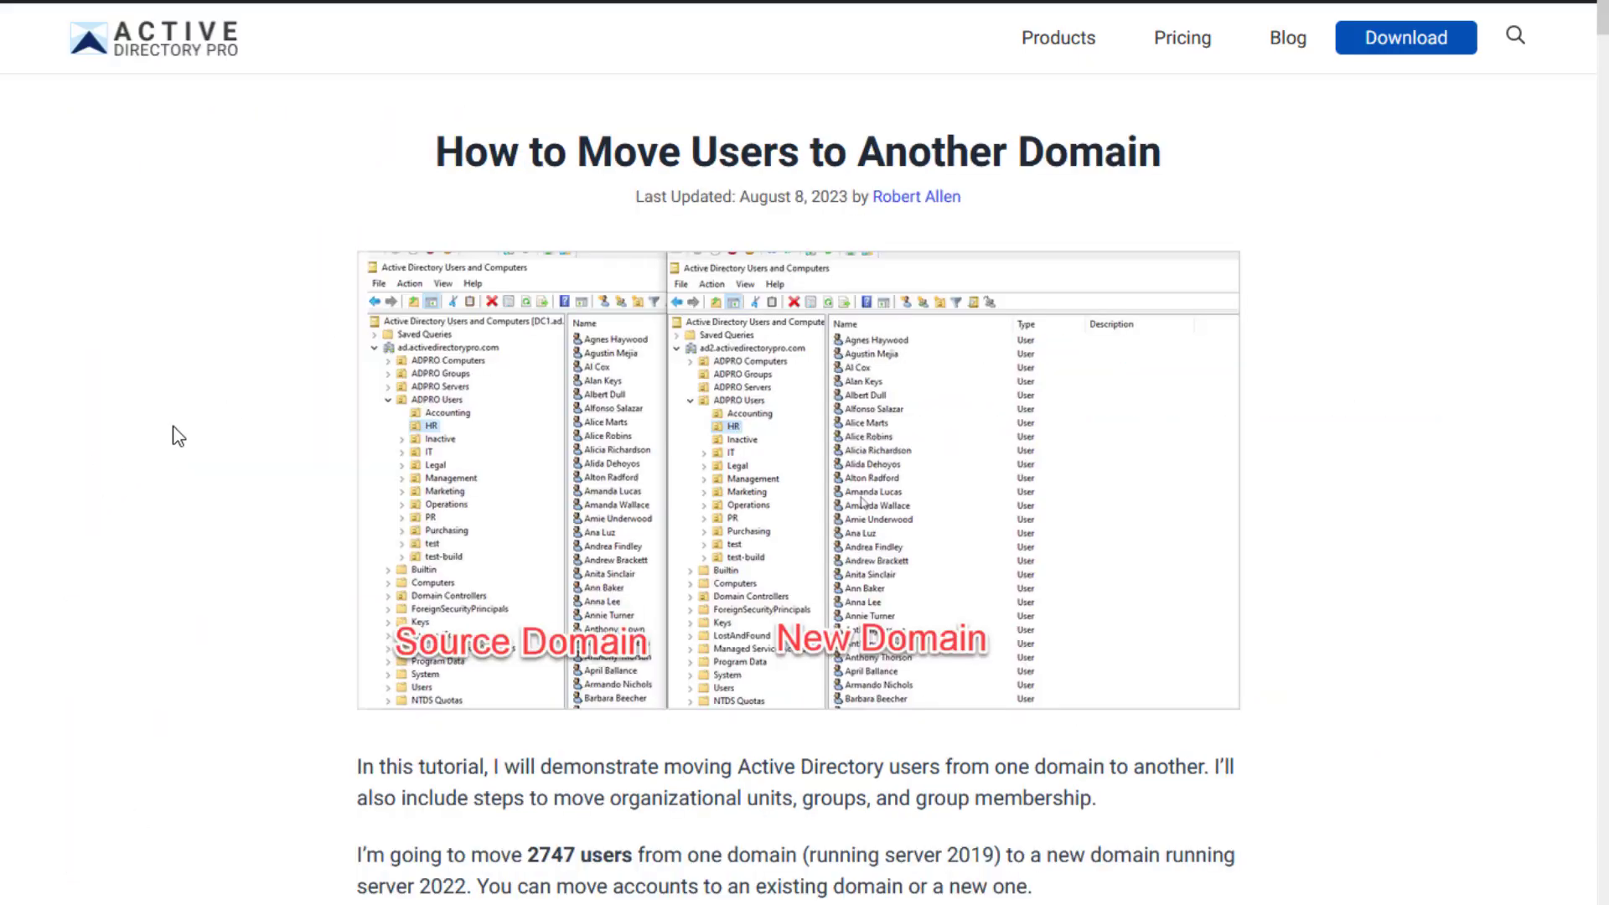
# - Read through the migration article, then bring the New Domain virtual machine back
pyautogui.scroll(-8, 172, 429)
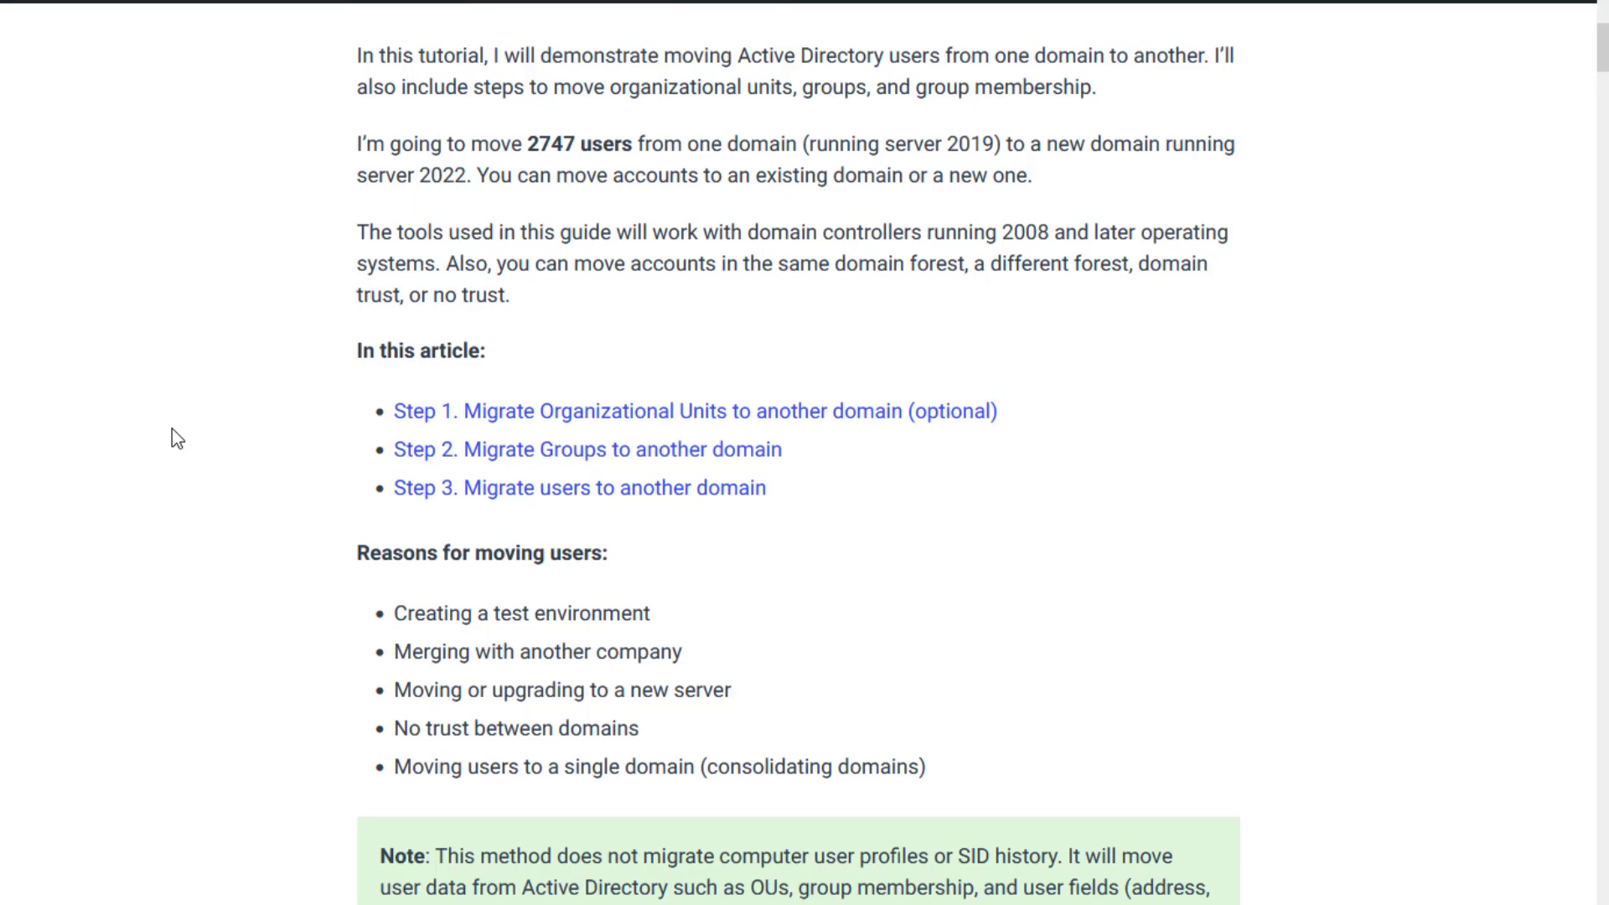
pyautogui.scroll(-10, 172, 429)
pyautogui.scroll(-15, 215, 383)
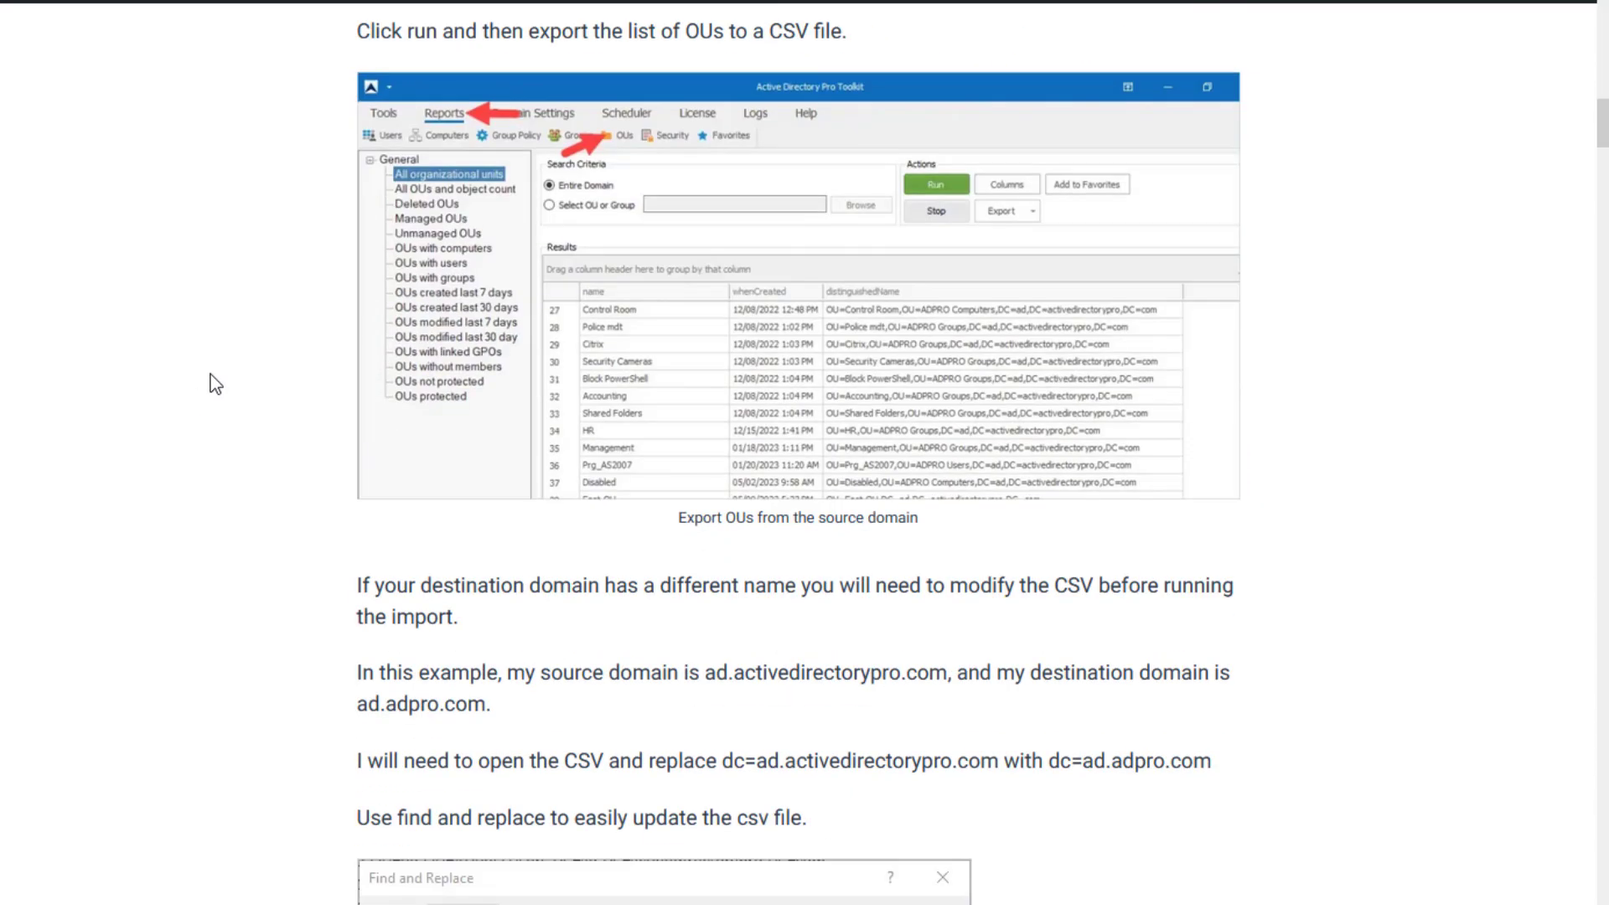
pyautogui.scroll(-2, 255, 387)
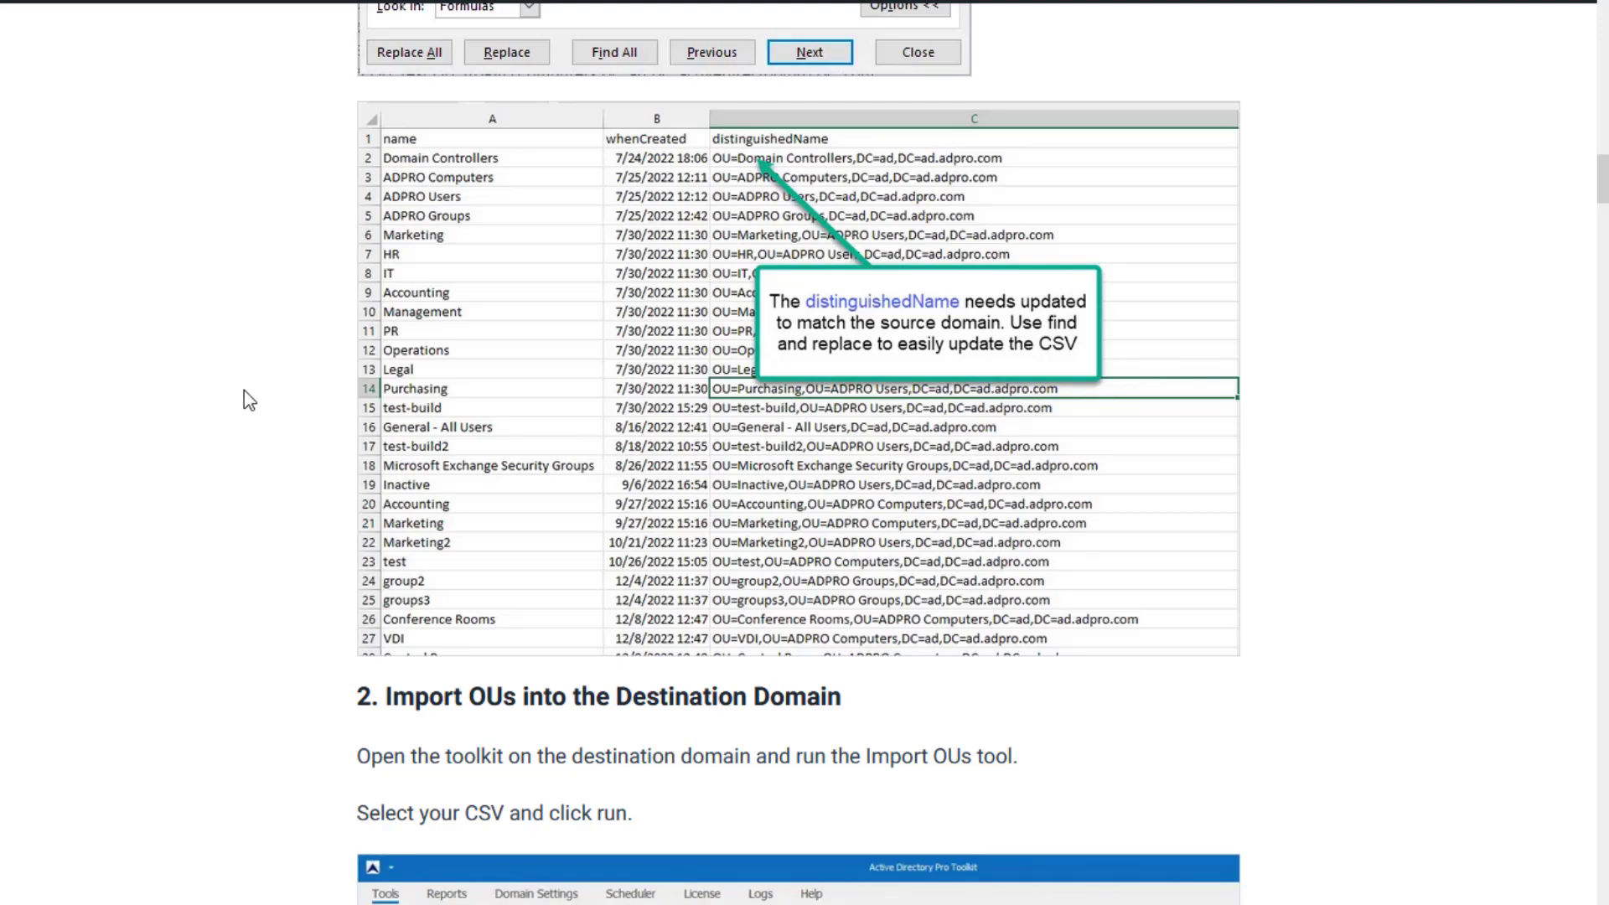
pyautogui.scroll(-17, 244, 389)
pyautogui.scroll(-20, 244, 390)
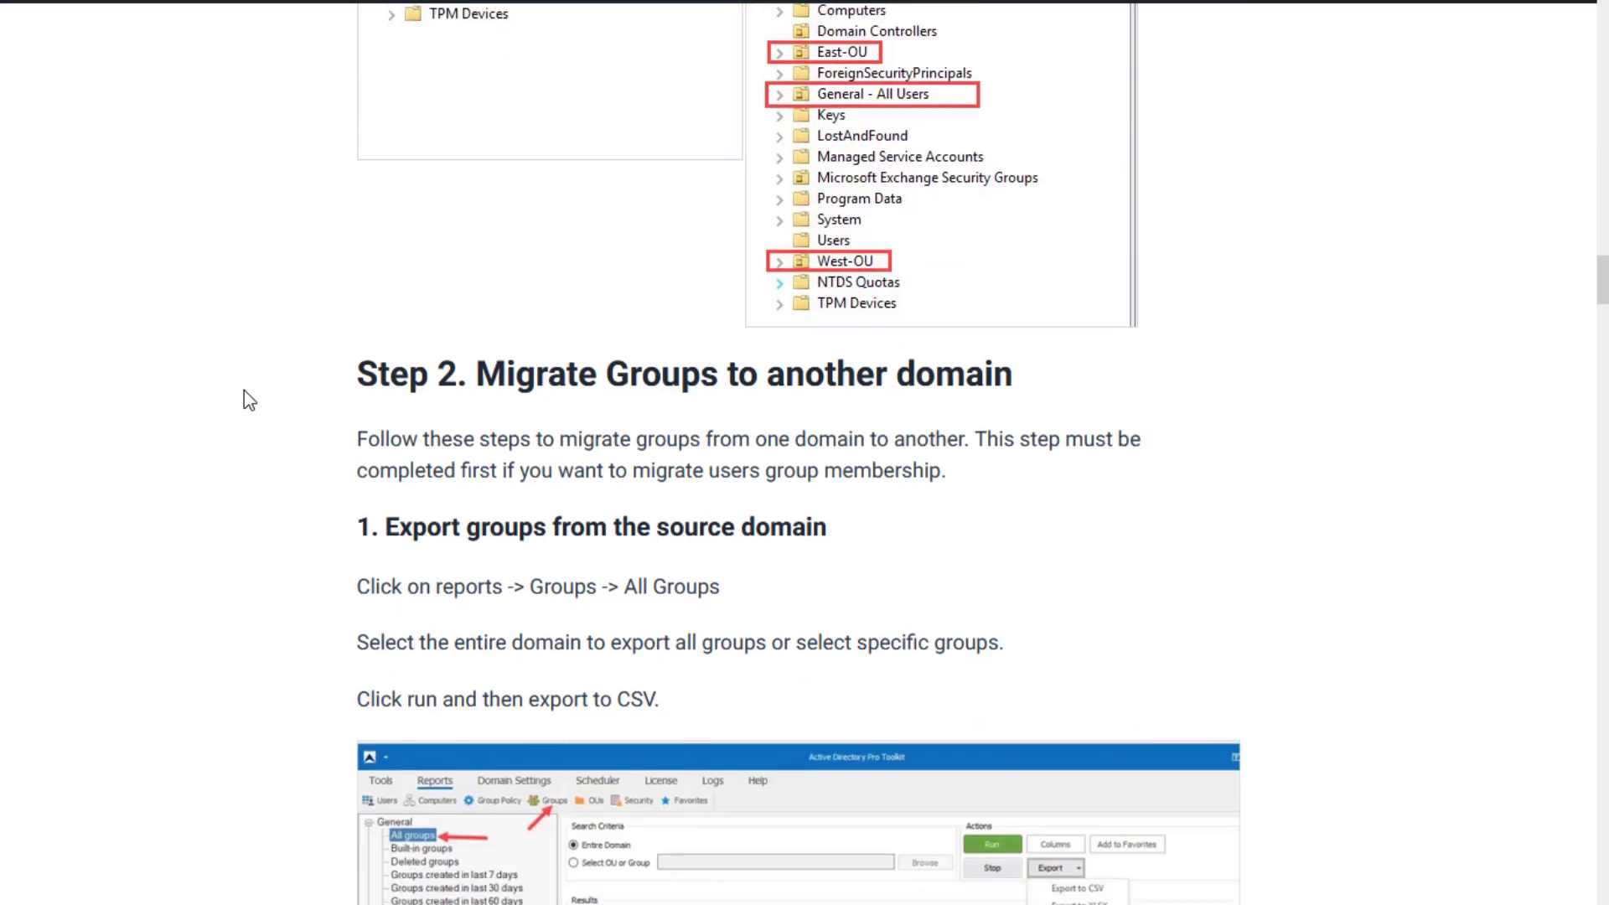
pyautogui.scroll(-20, 249, 398)
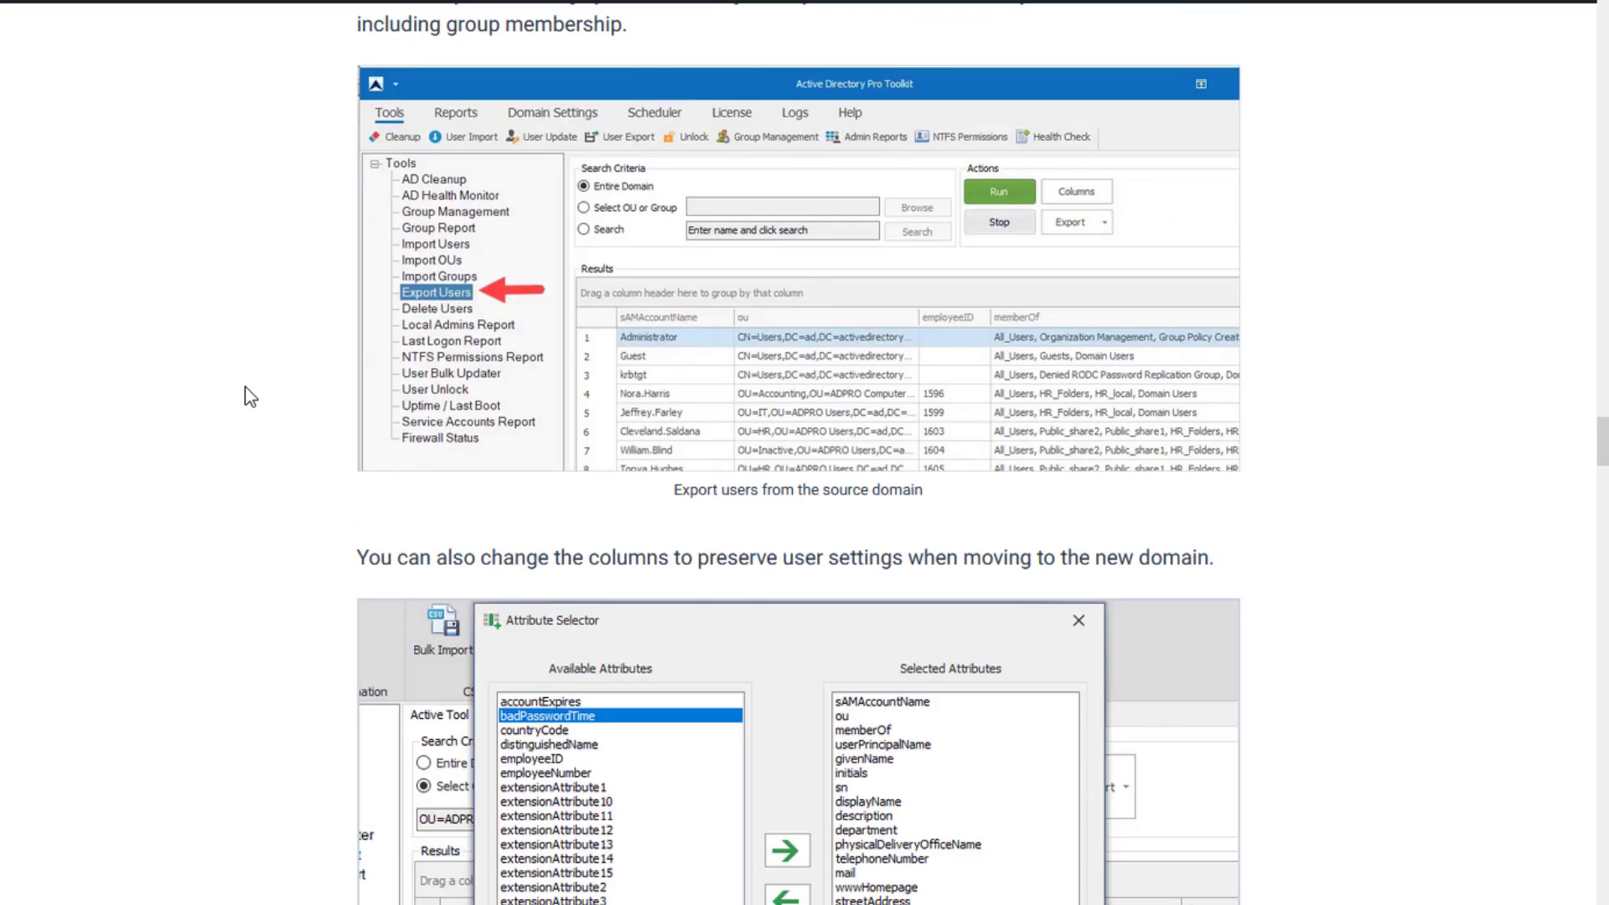
pyautogui.scroll(-16, 249, 394)
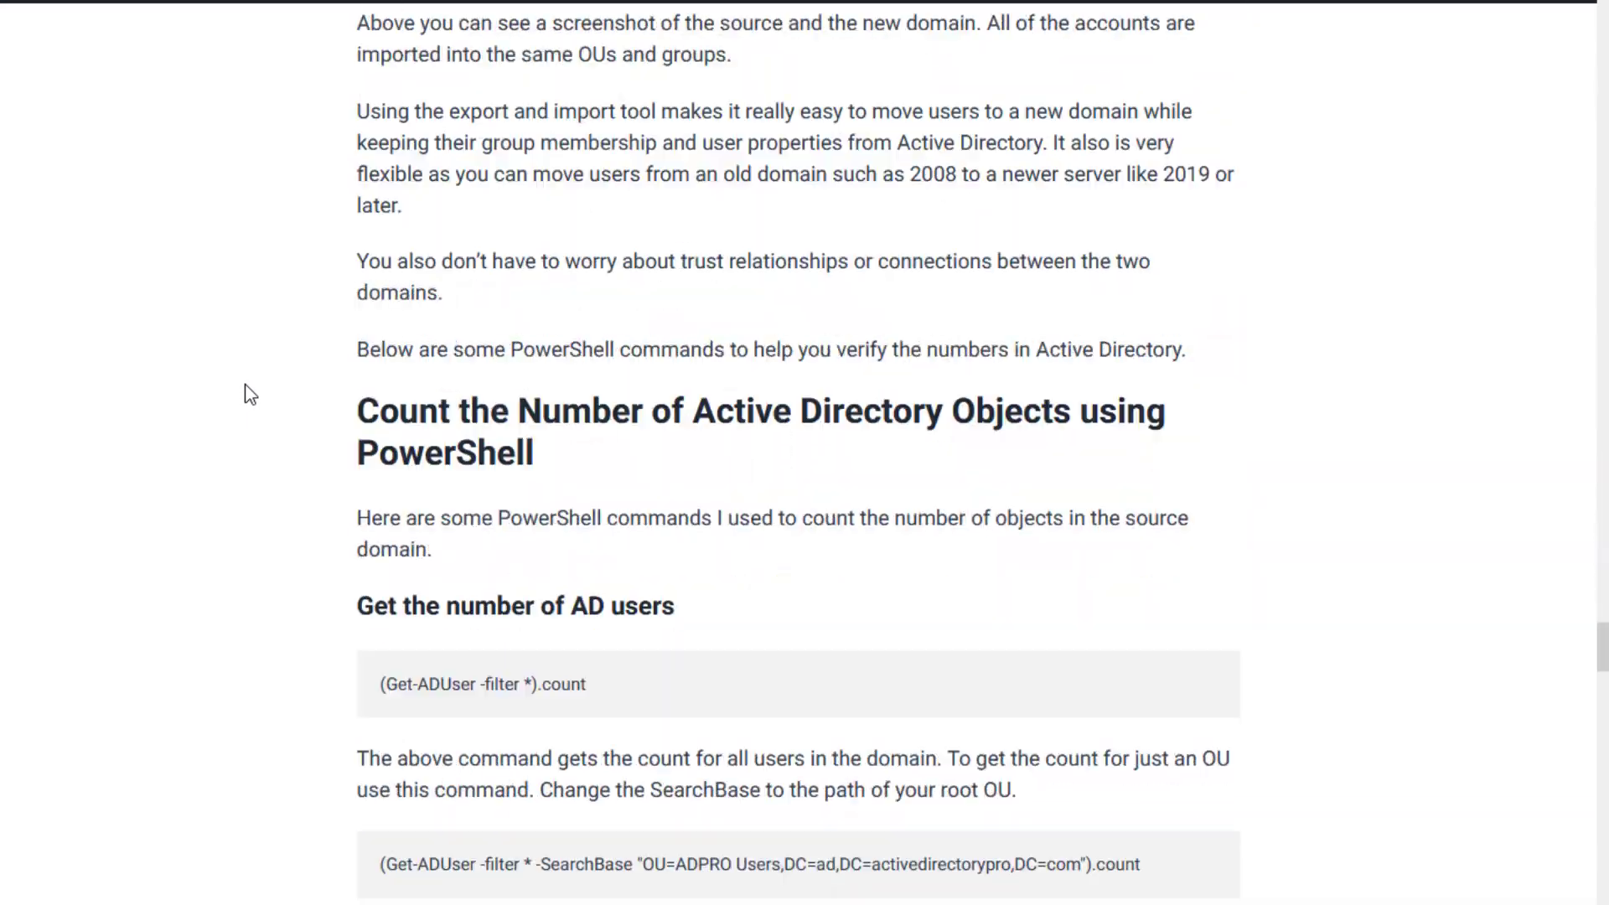
pyautogui.scroll(9, 256, 544)
pyautogui.scroll(-7, 265, 512)
pyautogui.scroll(-10, 265, 512)
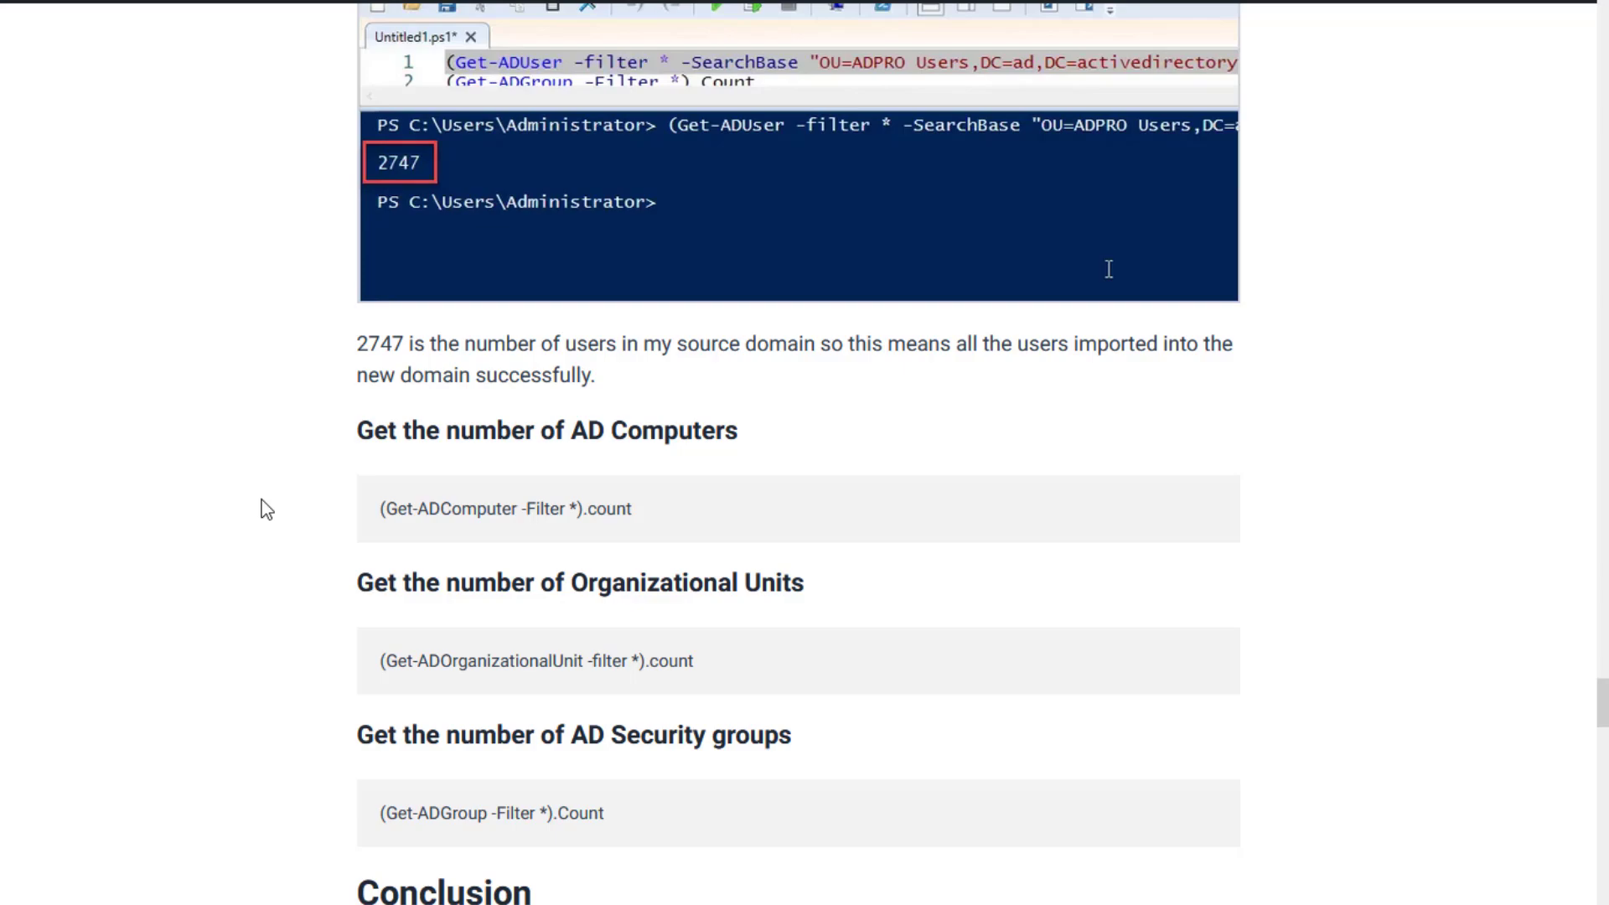
pyautogui.scroll(-4, 262, 472)
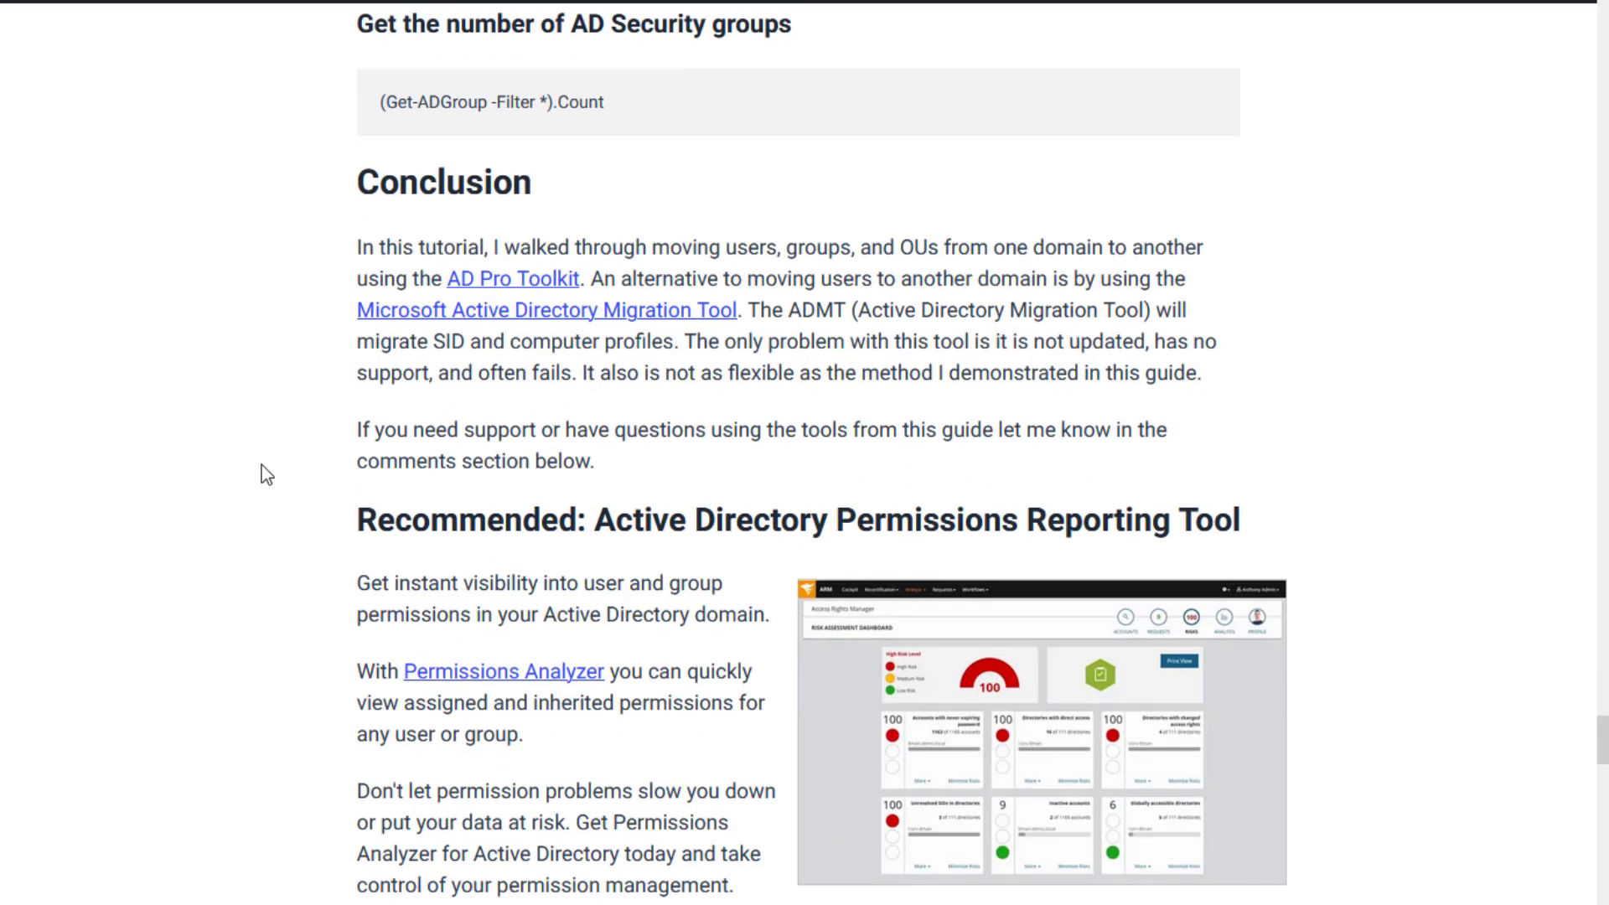
pyautogui.scroll(12, 290, 470)
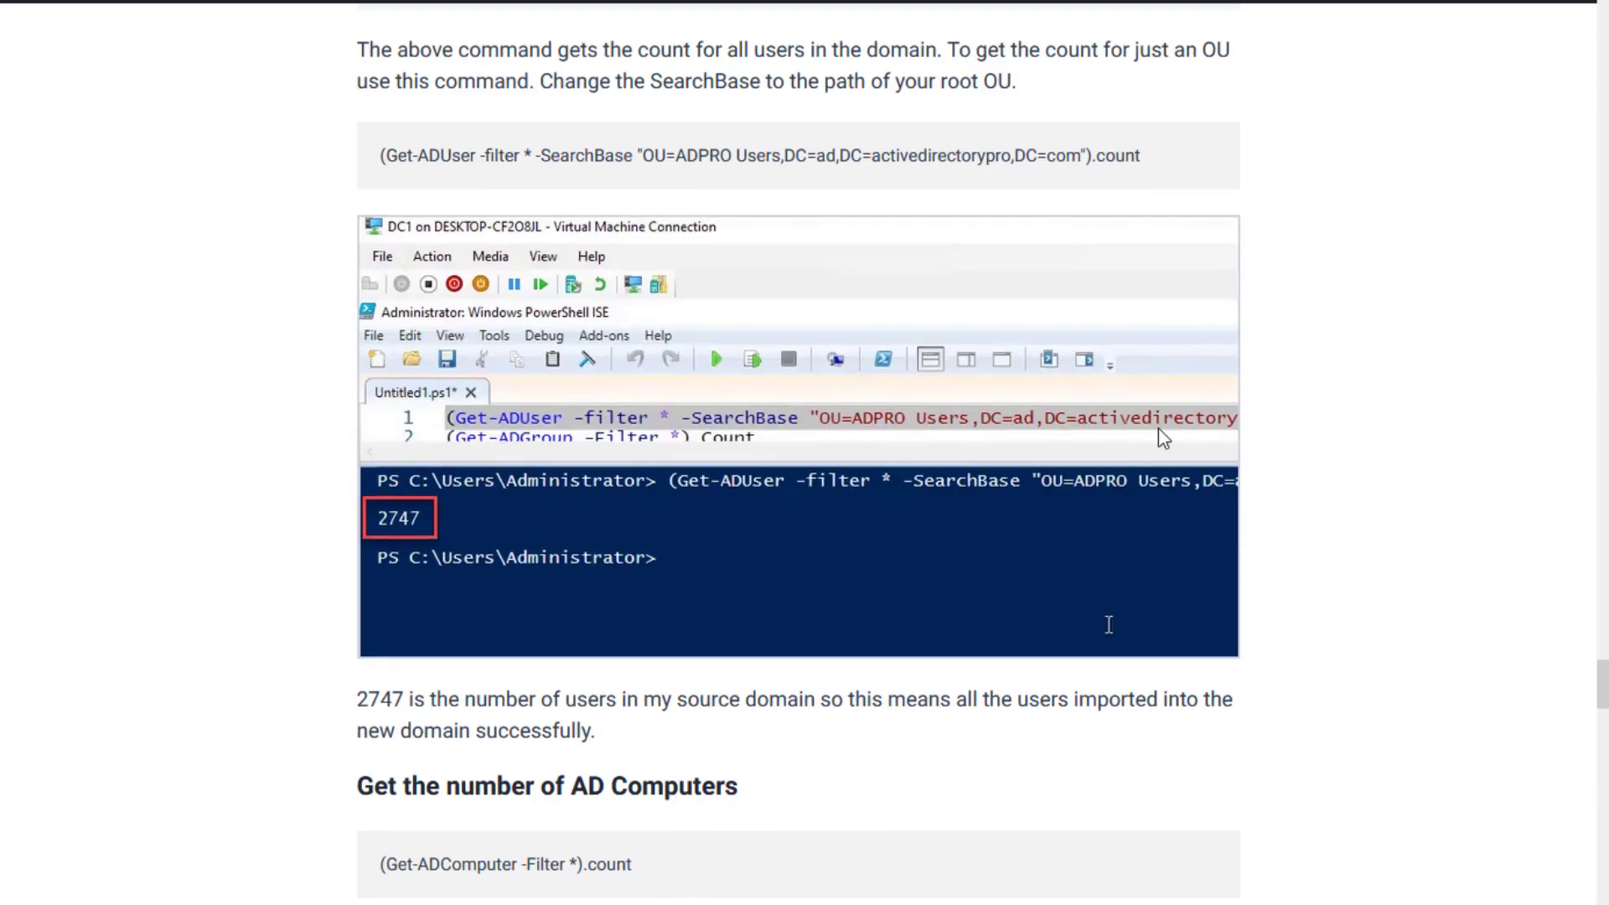
pyautogui.moveTo(716, 901)
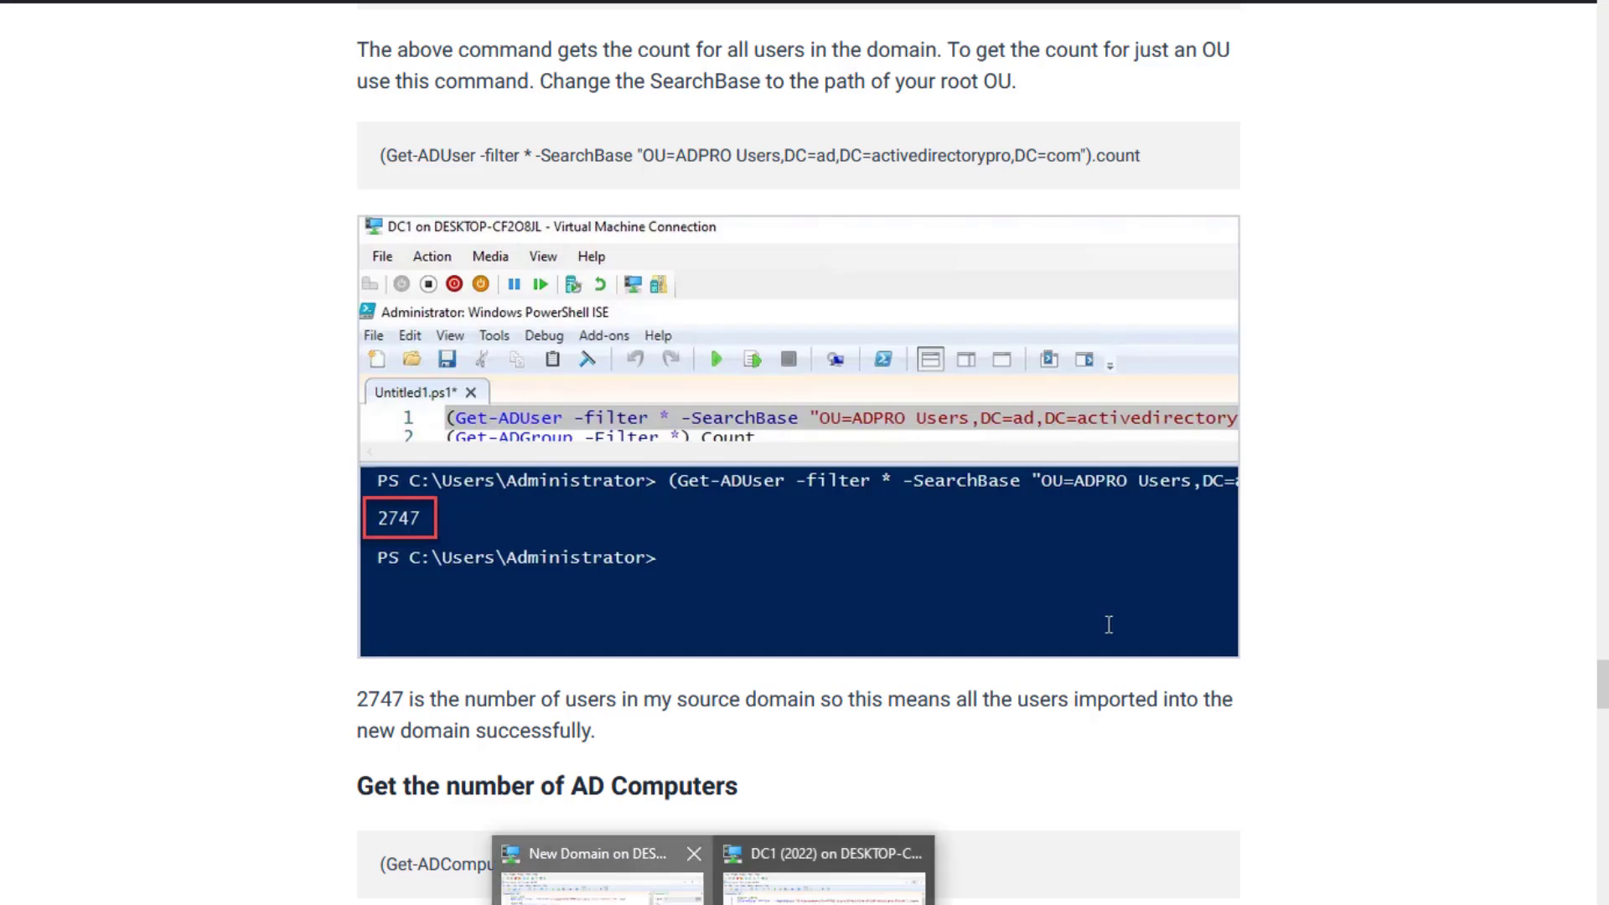
pyautogui.click(599, 871)
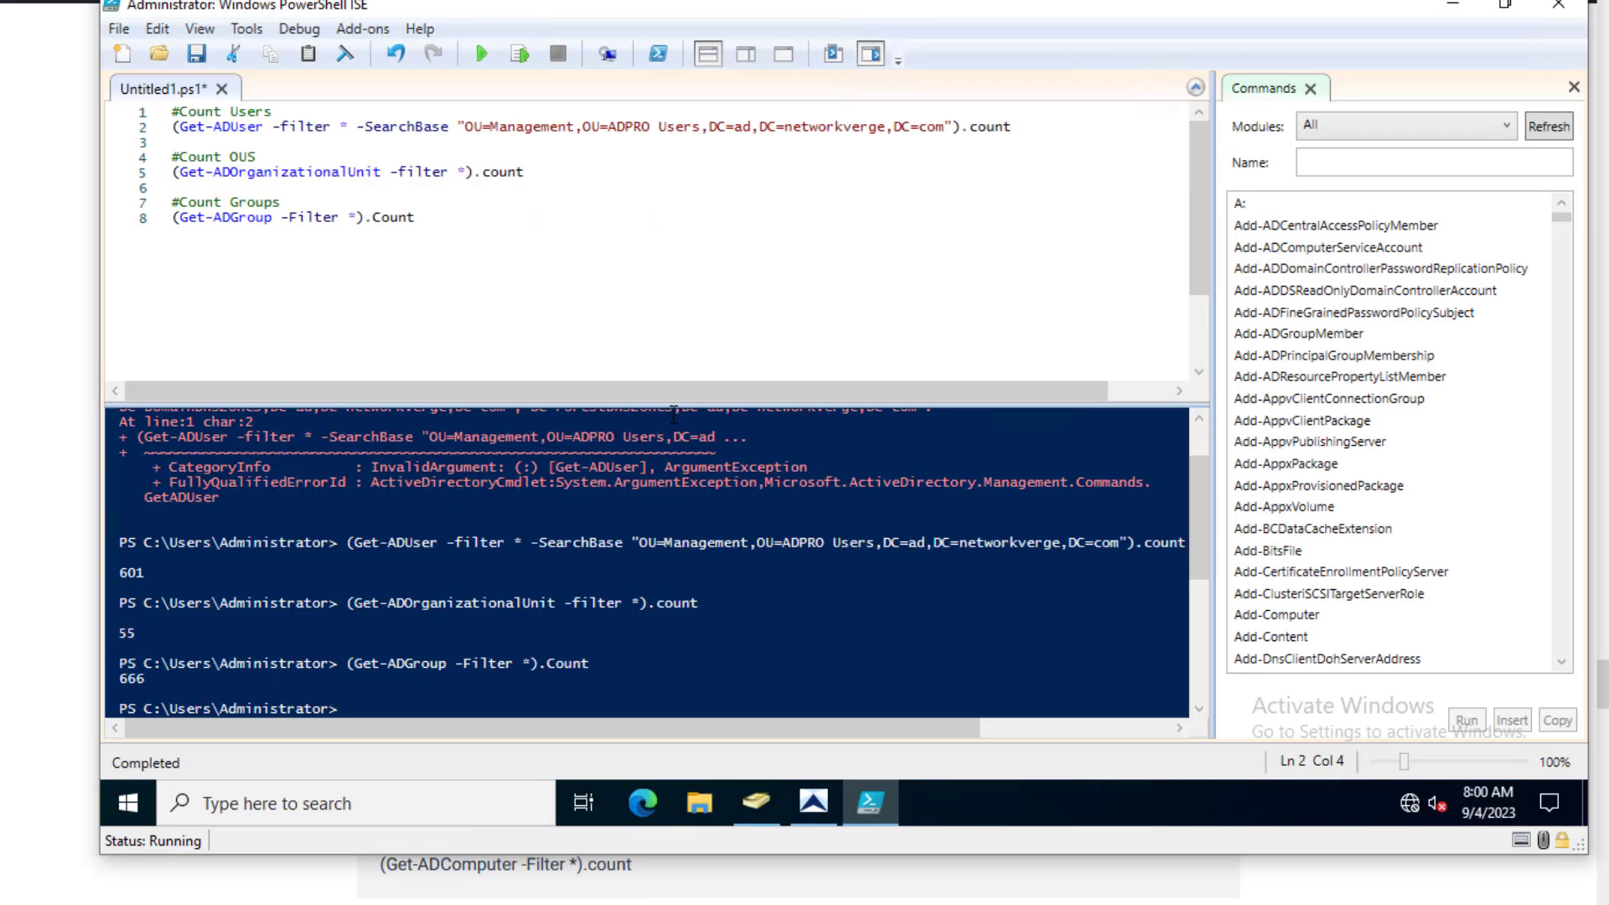